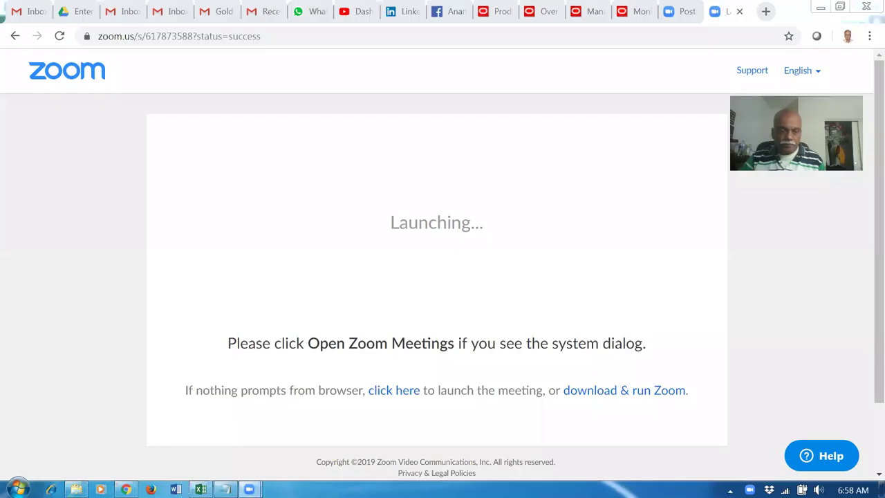
Copy item name a0123_Make_Receive_Ship from cell D8 of the Excel demo-items sheet, then return to the browser.
{"action": "left_click", "coordinate": [201, 490]}
{"action": "scroll", "coordinate": [283, 371], "scroll_direction": "up", "scroll_amount": 1}
{"action": "scroll", "coordinate": [284, 371], "scroll_direction": "up", "scroll_amount": 4}
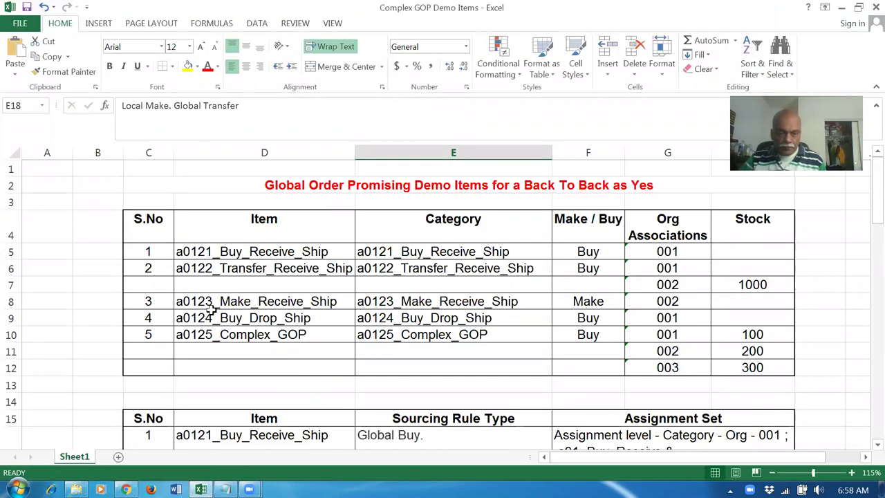
{"action": "left_click", "coordinate": [250, 303]}
{"action": "key", "text": "ctrl+c"}
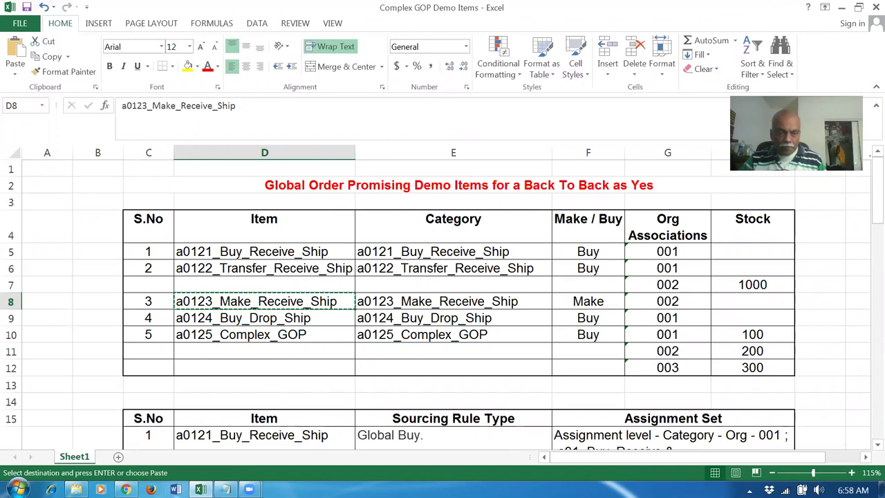
{"action": "left_click", "coordinate": [126, 489]}
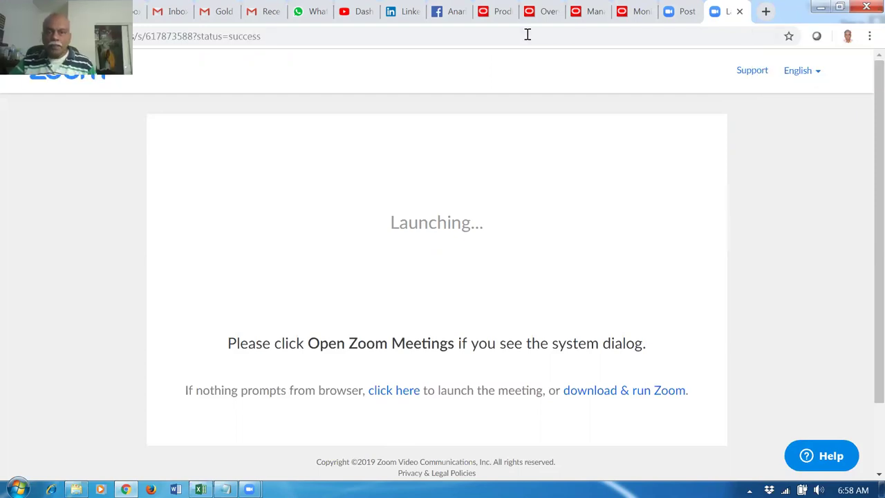
Go from the Oracle Fusion welcome page to the Setup and Maintenance task search page.
{"action": "left_click", "coordinate": [498, 11]}
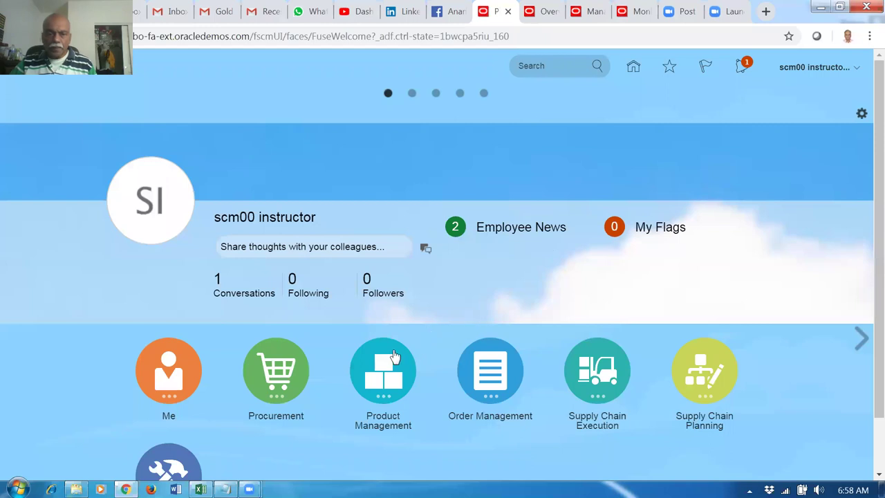
{"action": "left_click", "coordinate": [389, 354]}
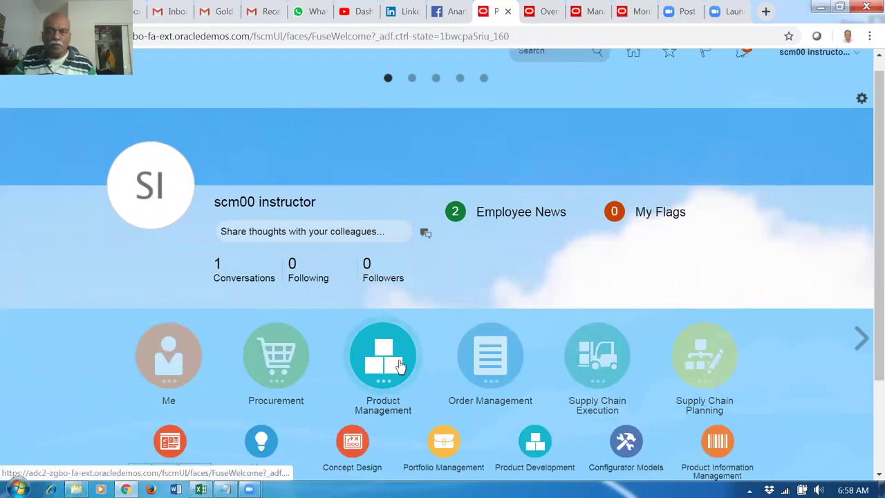
{"action": "scroll", "coordinate": [815, 152], "scroll_direction": "up", "scroll_amount": 1}
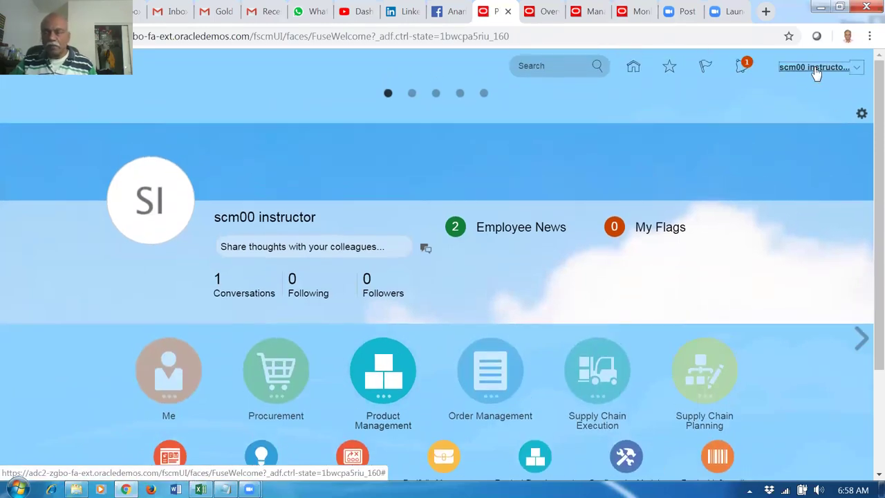
{"action": "left_click", "coordinate": [816, 74]}
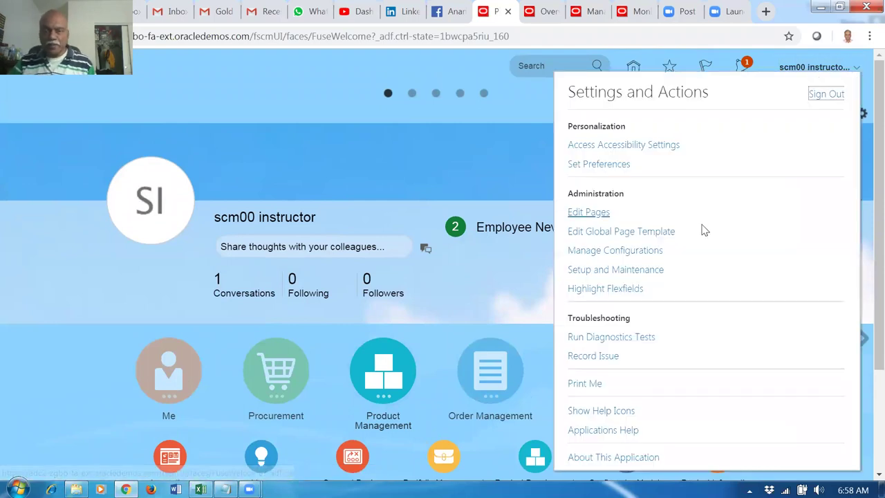
{"action": "left_click", "coordinate": [636, 272]}
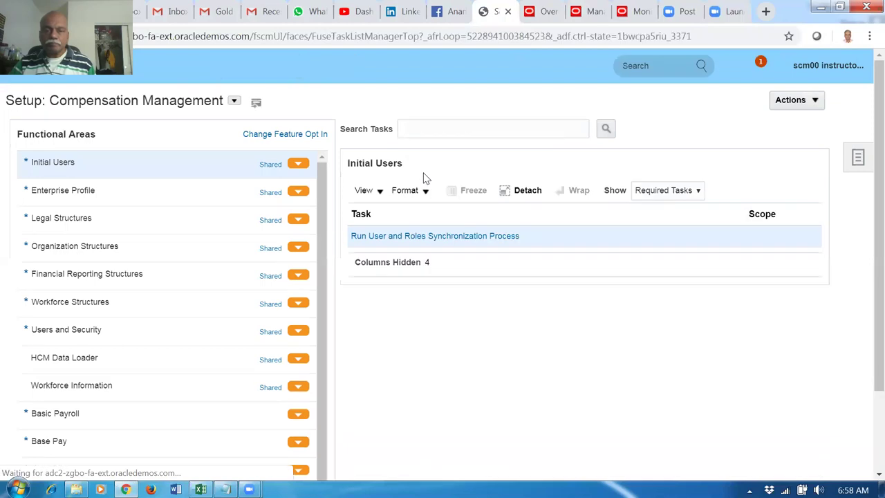
{"action": "left_click", "coordinate": [852, 177]}
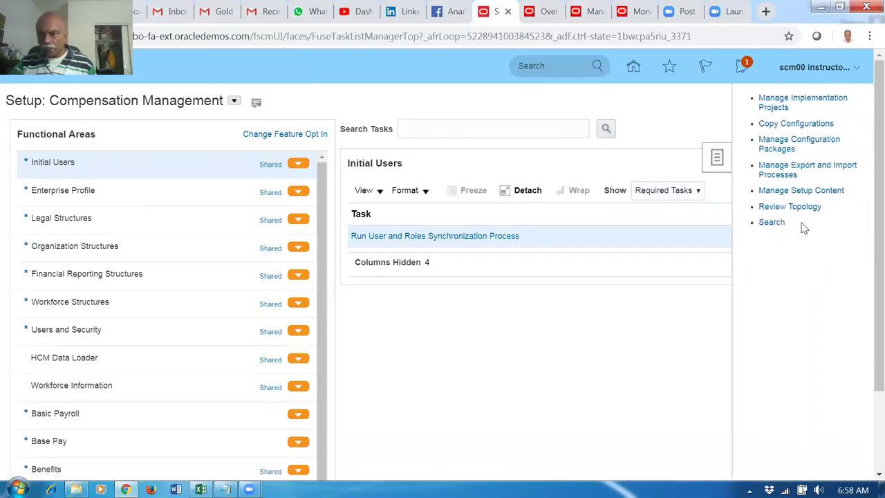
{"action": "left_click", "coordinate": [771, 222]}
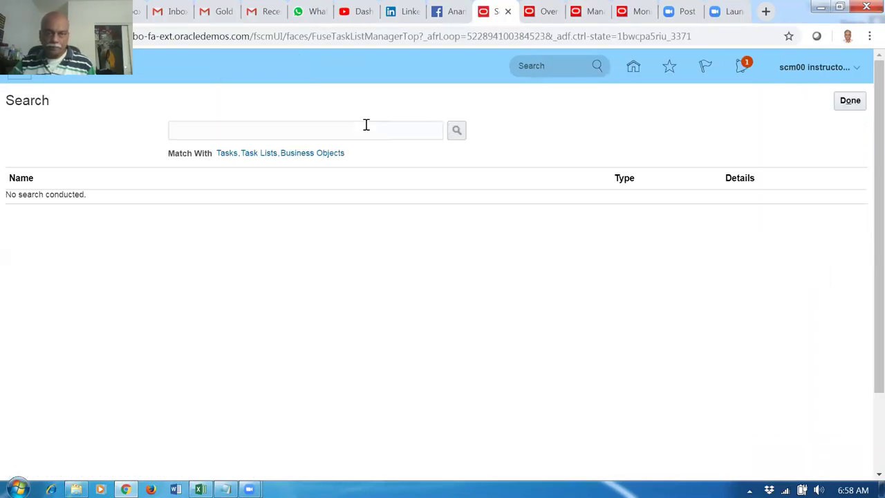
Search tasks for man%funct%area%cata% and open Manage Functional Area Catalogs.
{"action": "left_click", "coordinate": [366, 129]}
{"action": "type", "text": "man%funct%a"}
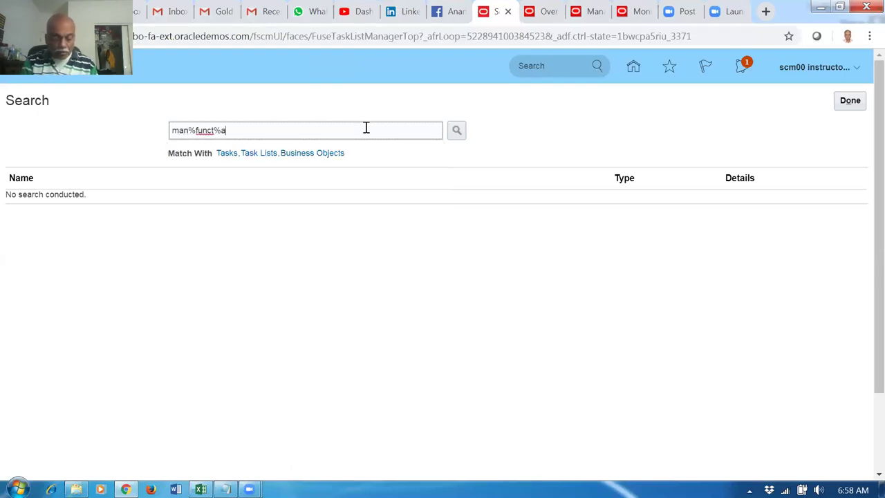
{"action": "type", "text": "rea%cata%"}
{"action": "key", "text": "Return"}
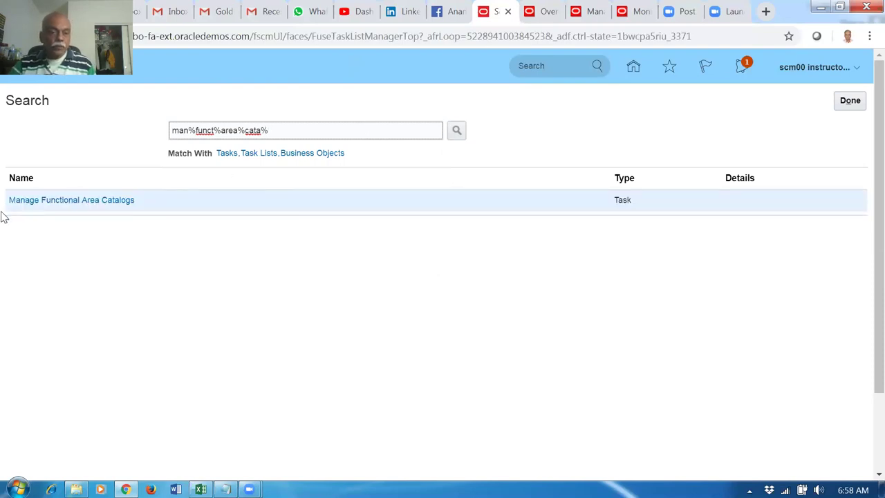
{"action": "left_click", "coordinate": [26, 202]}
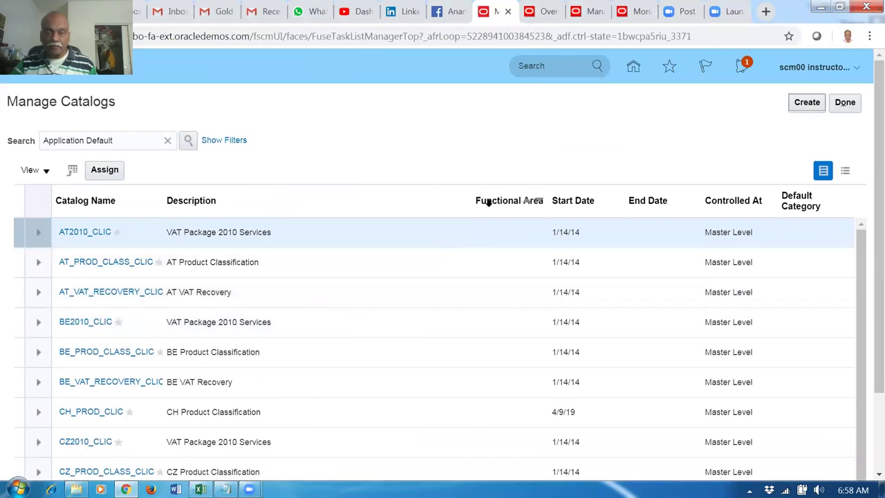
Sort the catalogs ascending by Functional Area and open the Planning Catalog.
{"action": "left_click", "coordinate": [488, 200]}
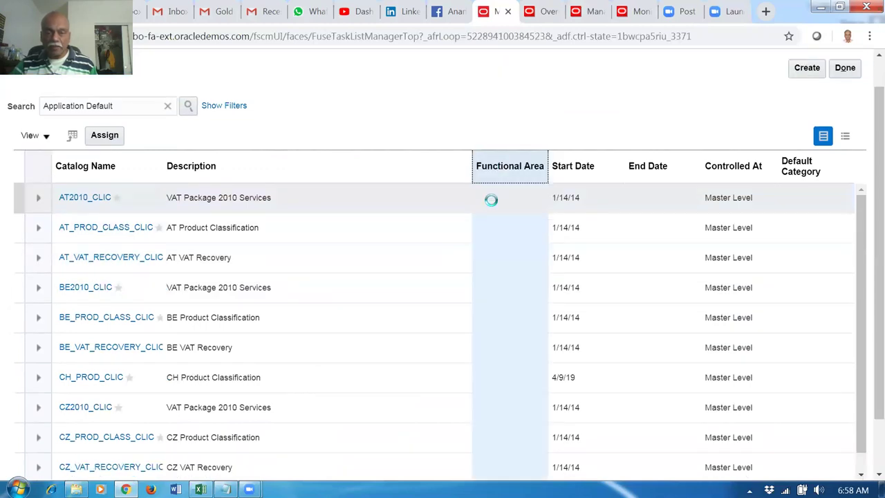
{"action": "left_click", "coordinate": [529, 166]}
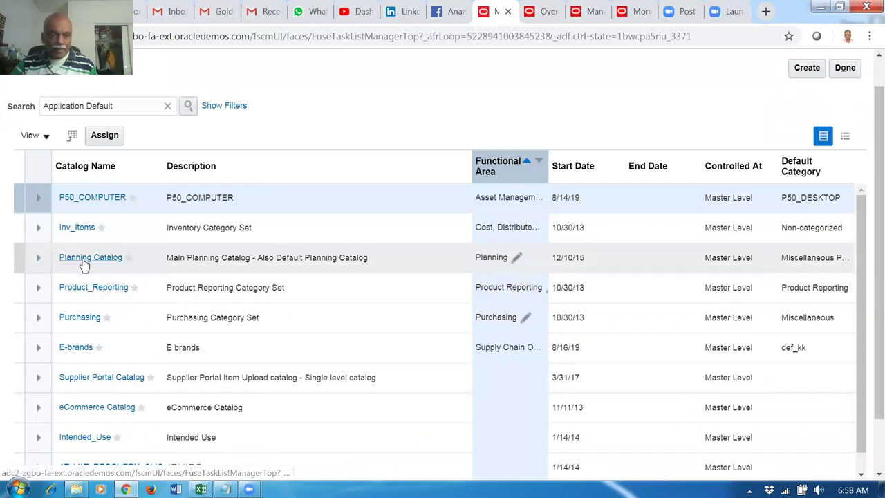
{"action": "left_click", "coordinate": [83, 261]}
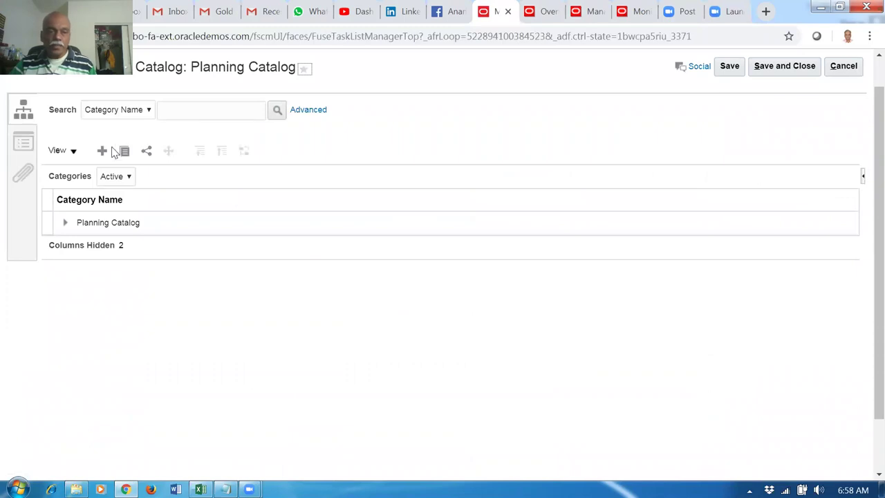
Create category a0123_Make_Receive_Ship with the same code and description, then save and close the catalog.
{"action": "left_click", "coordinate": [102, 150]}
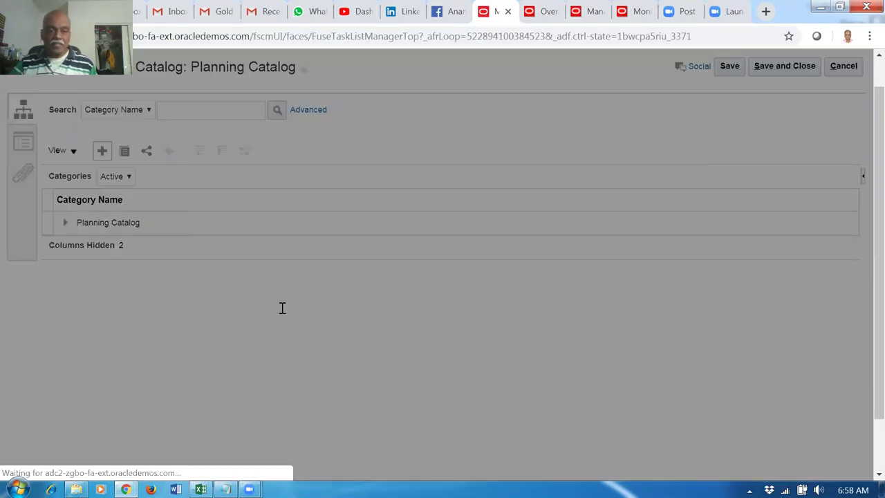
{"action": "key", "text": "ctrl+v"}
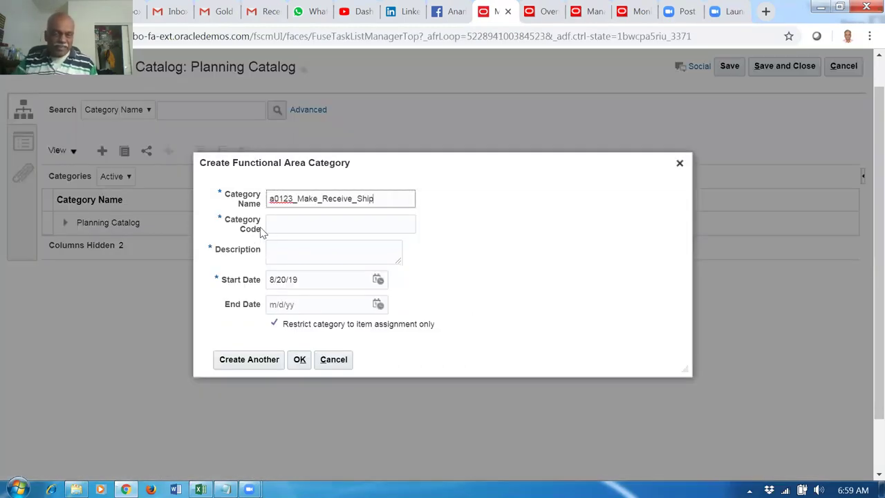
{"action": "left_click", "coordinate": [311, 226]}
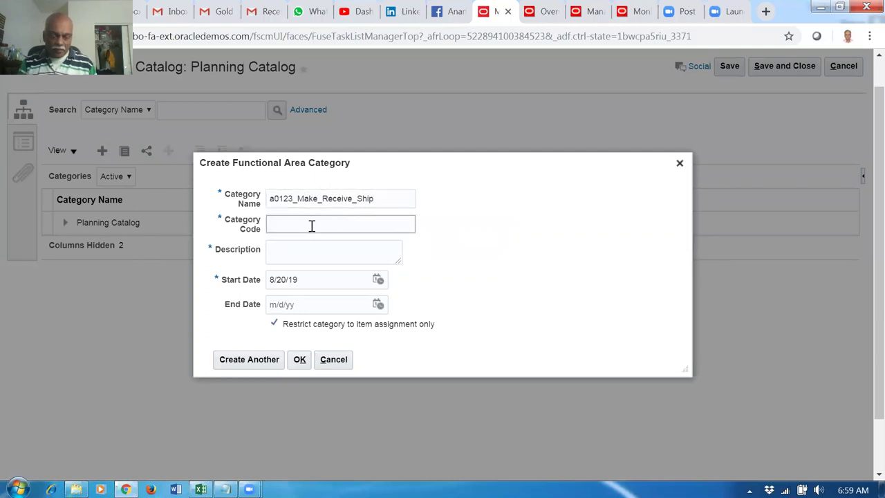
{"action": "key", "text": "ctrl+v"}
{"action": "left_click", "coordinate": [352, 254]}
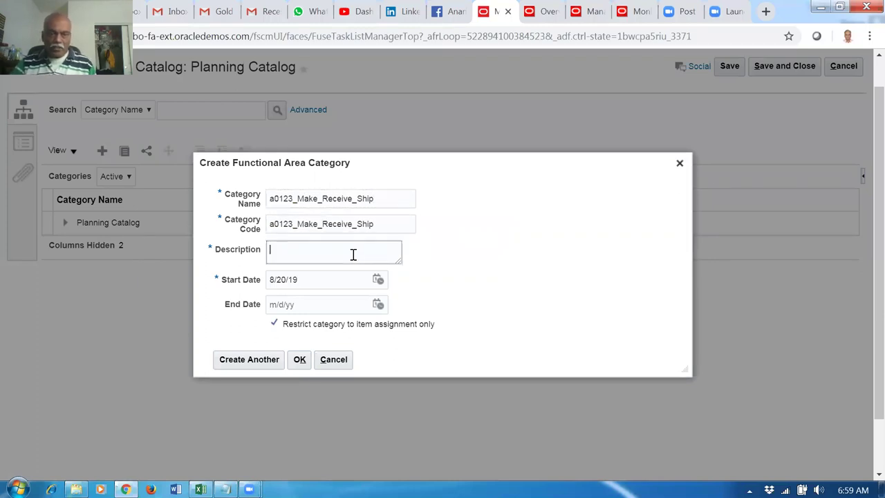
{"action": "key", "text": "ctrl+v"}
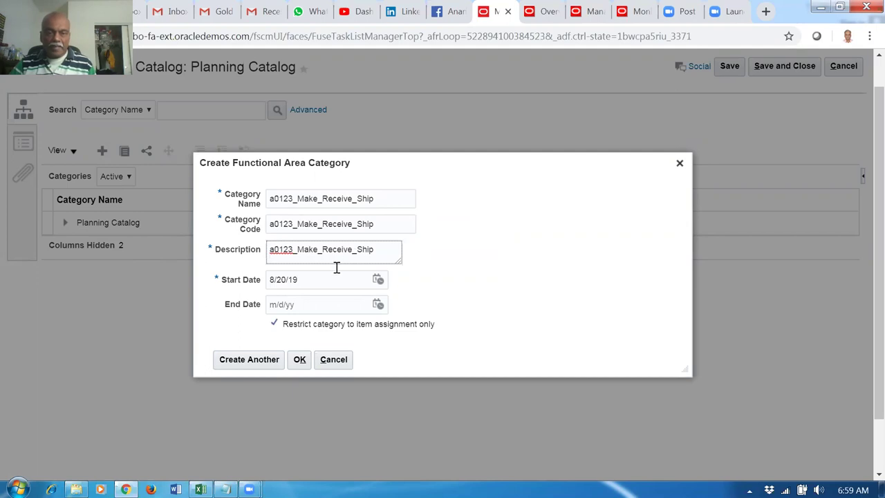
{"action": "left_click", "coordinate": [300, 367]}
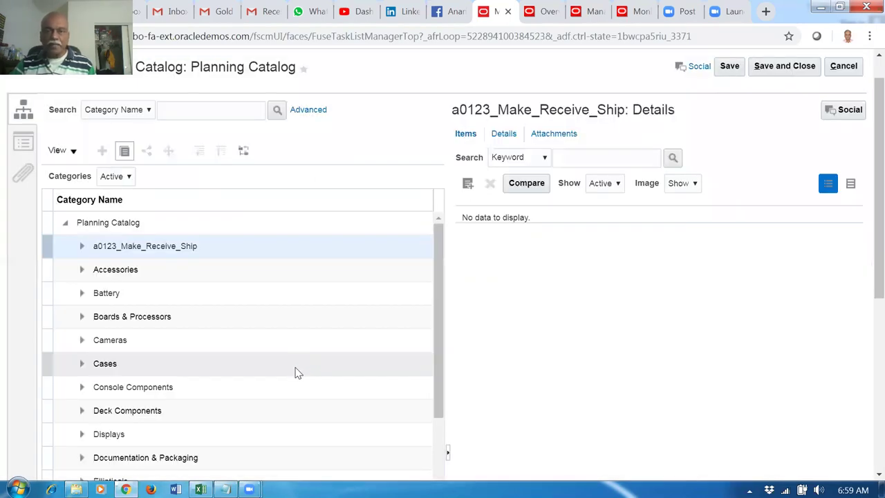
{"action": "left_click", "coordinate": [780, 72]}
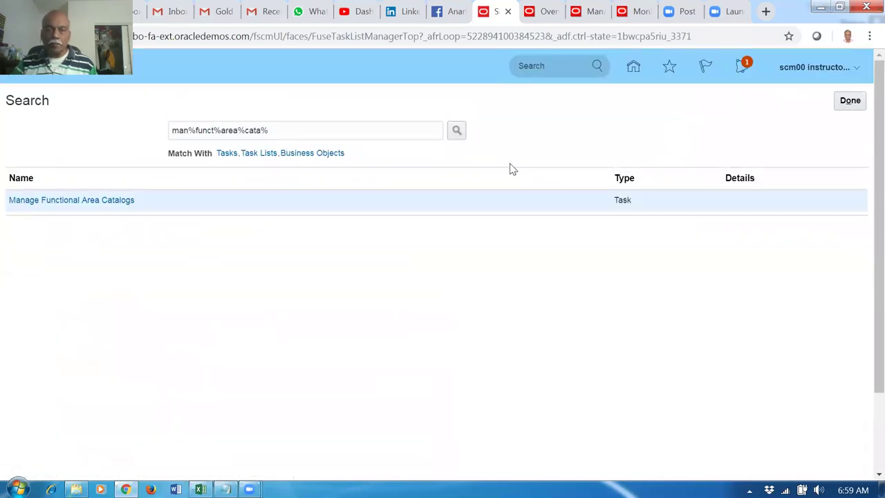
From Home, open Product Information Management and start Create Item.
{"action": "left_click", "coordinate": [633, 67]}
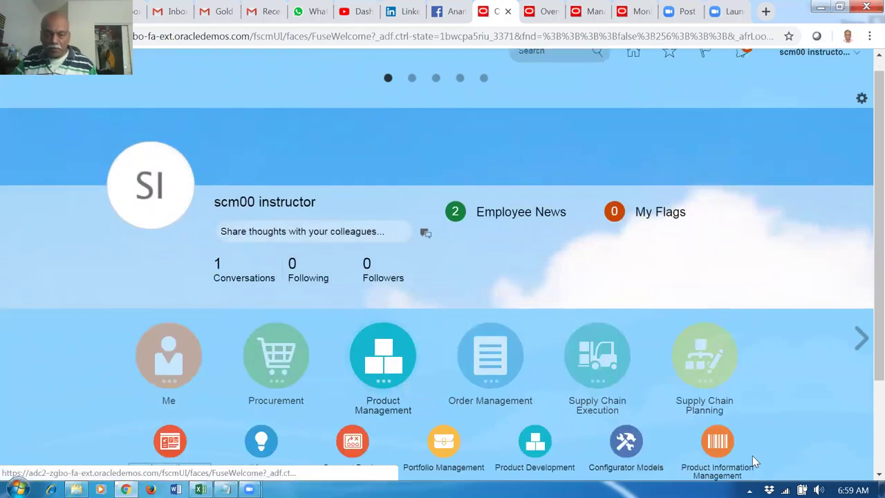
{"action": "left_click", "coordinate": [730, 456]}
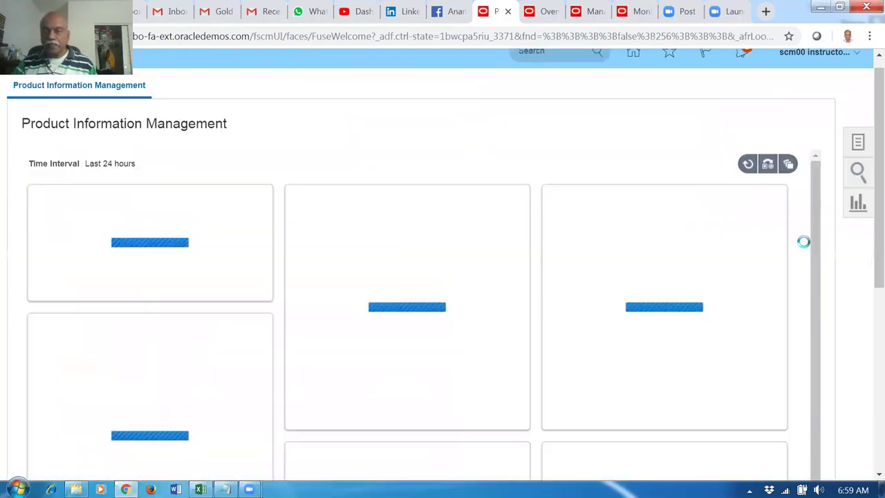
{"action": "left_click", "coordinate": [858, 143]}
{"action": "left_click", "coordinate": [773, 97]}
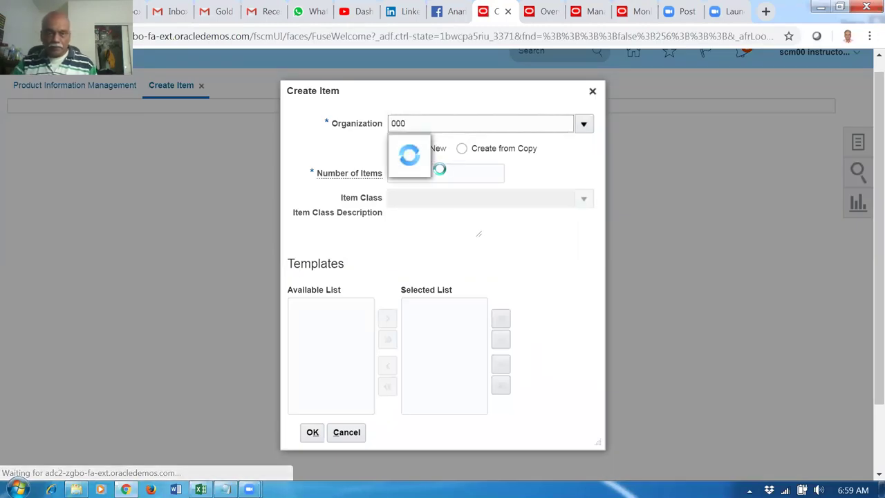
Create an item in org 000 with Root Item Class and Finished Goods template, named a0123_Make_Receive_Ship.
{"action": "left_click", "coordinate": [423, 148]}
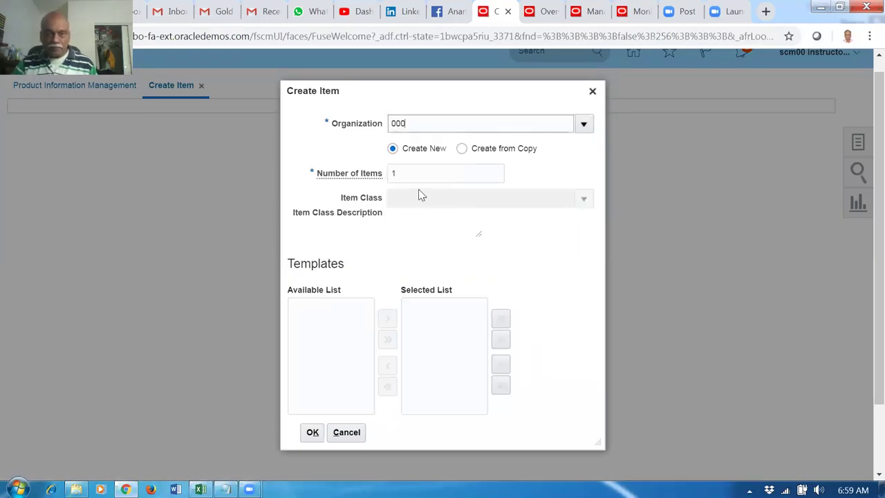
{"action": "left_click", "coordinate": [414, 201]}
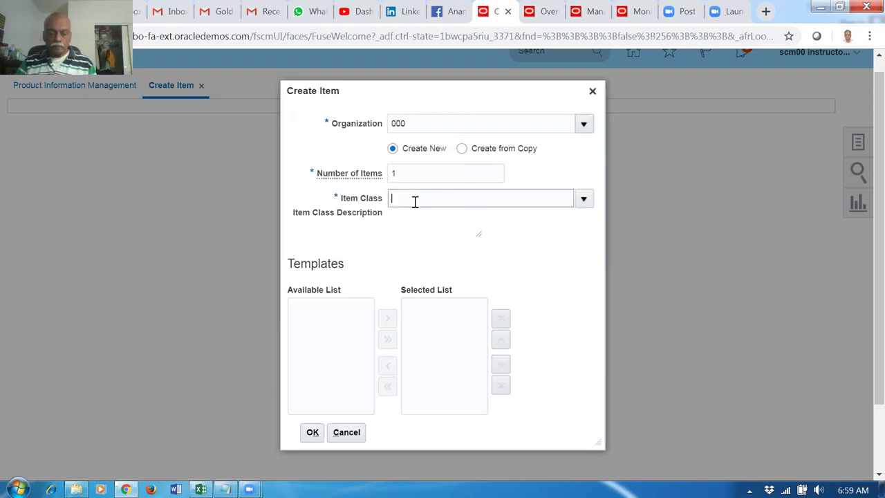
{"action": "type", "text": "root"}
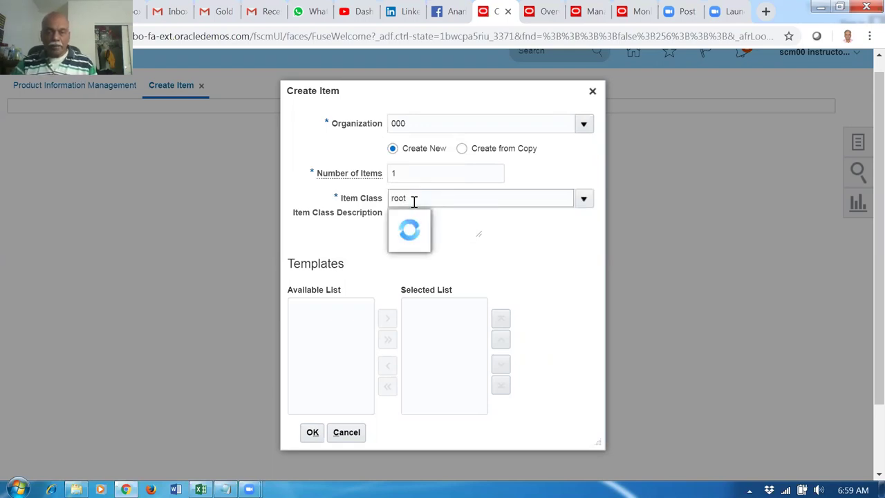
{"action": "left_click", "coordinate": [434, 220]}
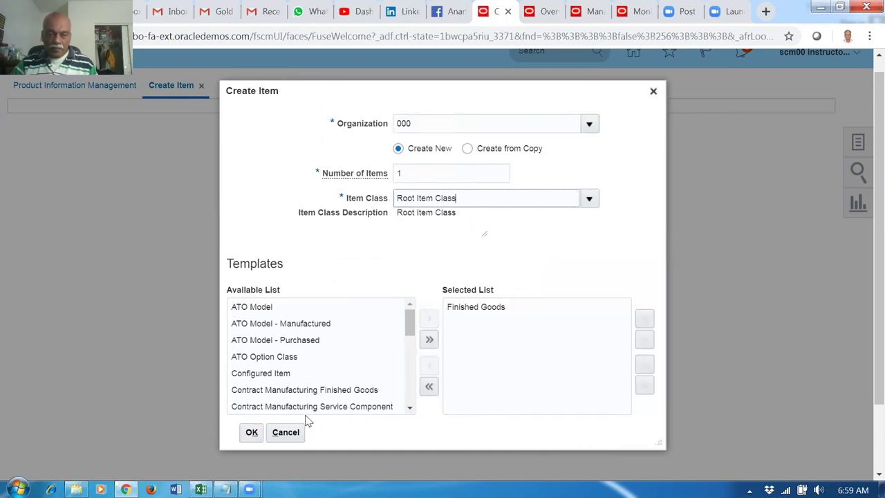
{"action": "left_click", "coordinate": [251, 432]}
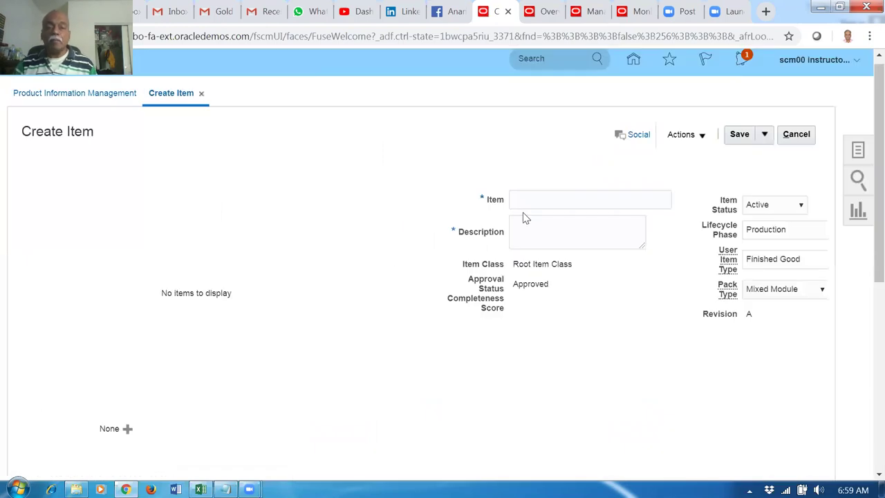
{"action": "left_click", "coordinate": [526, 199]}
{"action": "type", "text": "a0123_Make_Receive_Ship"}
Paste a0123_Make_Receive_Ship as the description and set Back-to-Back Enabled to Yes.
{"action": "left_click", "coordinate": [548, 232]}
{"action": "type", "text": "a0123_Make_Receive_Ship"}
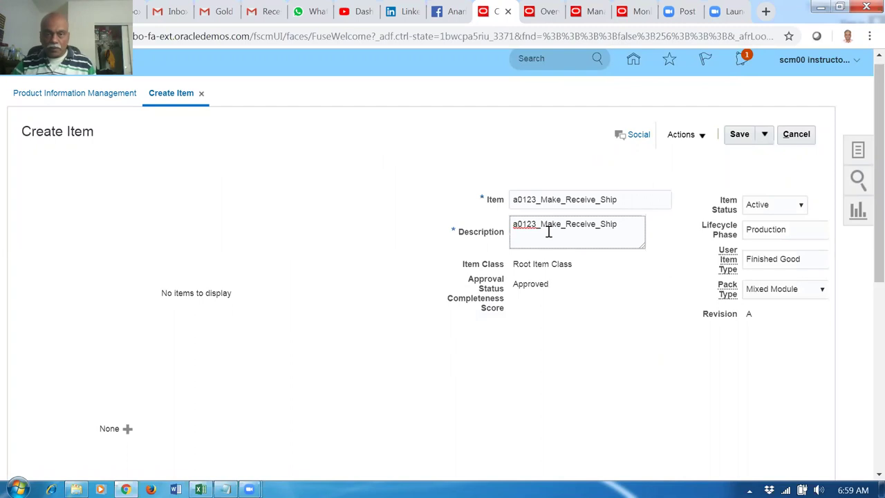
{"action": "scroll", "coordinate": [243, 300], "scroll_direction": "down", "scroll_amount": 3}
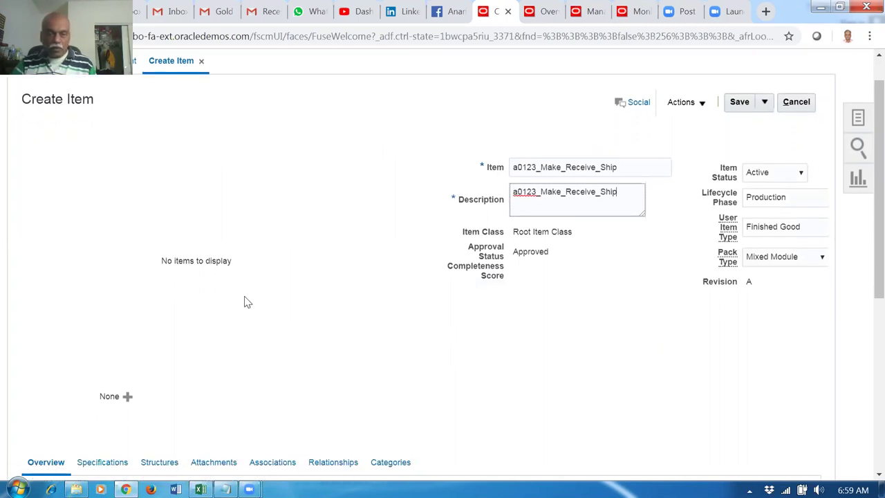
{"action": "left_click", "coordinate": [105, 289]}
{"action": "scroll", "coordinate": [127, 334], "scroll_direction": "down", "scroll_amount": 1}
{"action": "scroll", "coordinate": [128, 335], "scroll_direction": "down", "scroll_amount": 1}
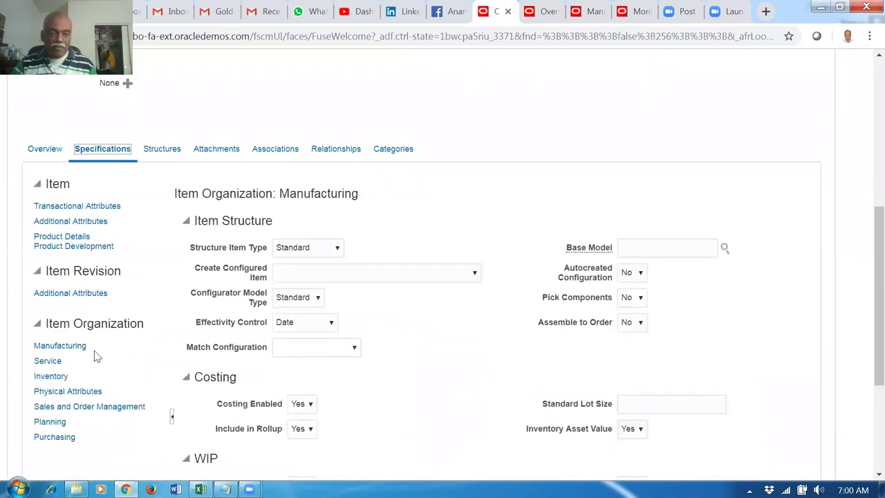
{"action": "scroll", "coordinate": [277, 360], "scroll_direction": "down", "scroll_amount": 2}
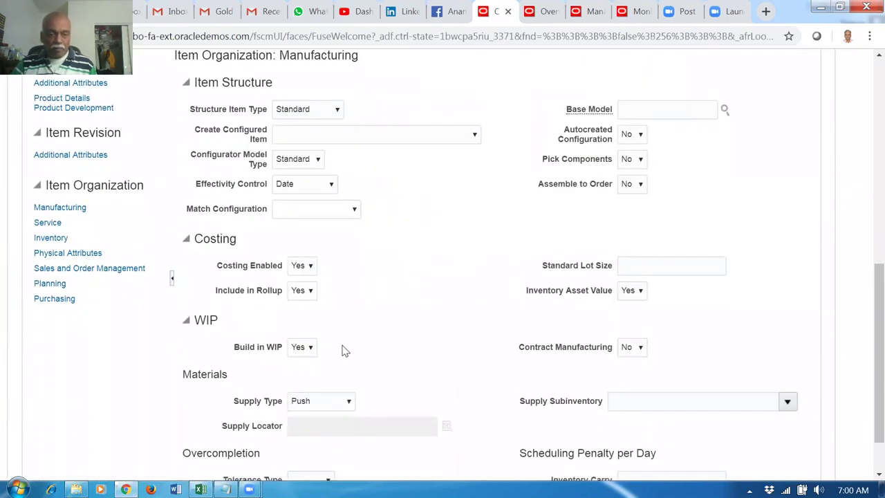
{"action": "left_click", "coordinate": [69, 268]}
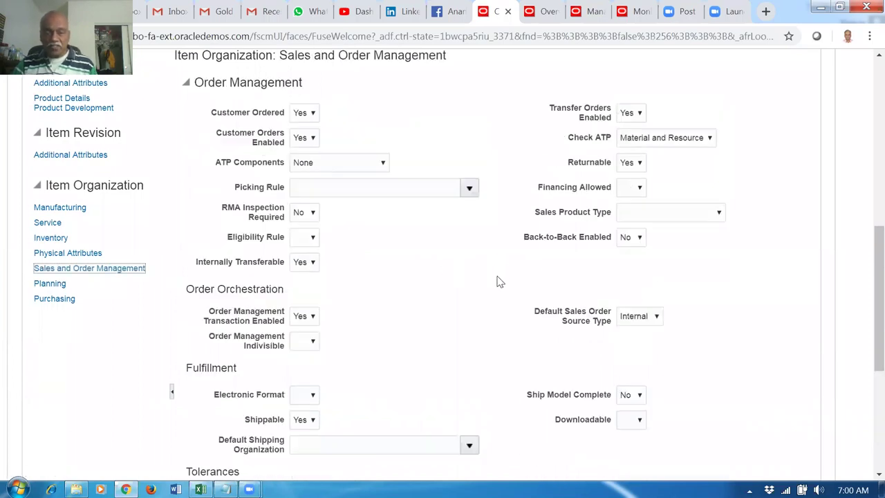
{"action": "left_click", "coordinate": [639, 238]}
{"action": "left_click", "coordinate": [637, 272]}
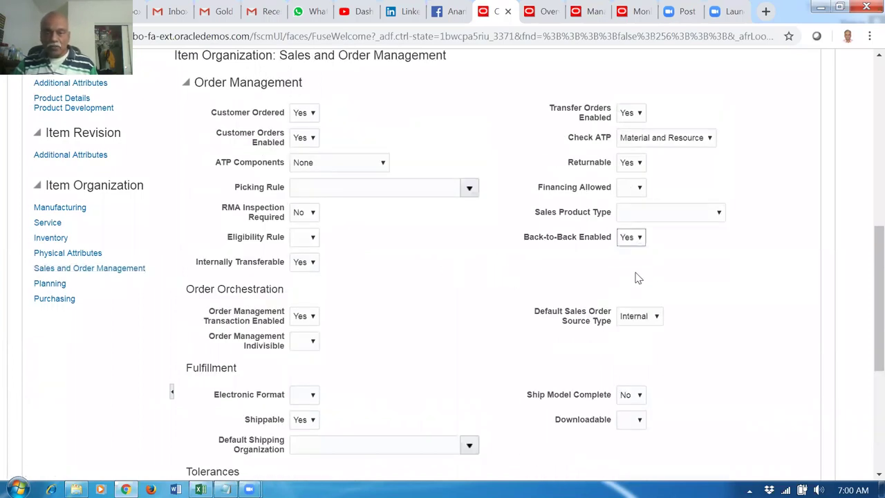
In Planning, set Make or Buy to Make, Calculate ATP to Yes, and Processing Days to 1.
{"action": "left_click", "coordinate": [49, 283]}
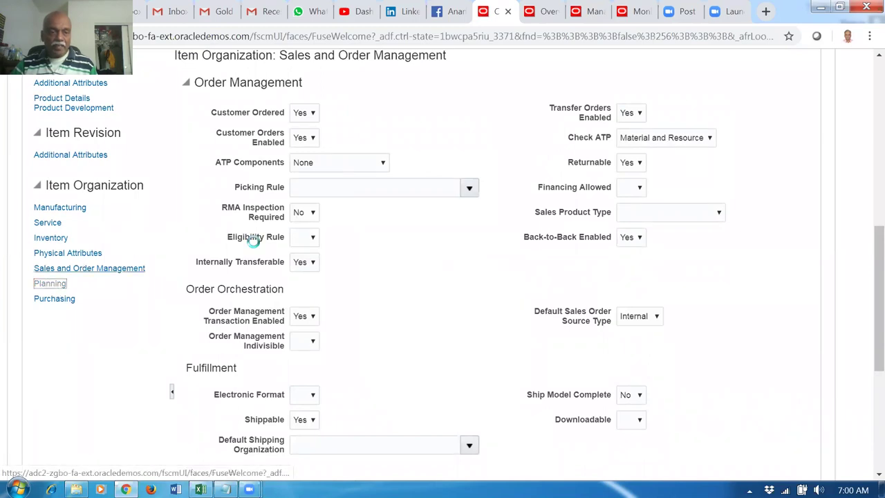
{"action": "scroll", "coordinate": [462, 262], "scroll_direction": "up", "scroll_amount": 2}
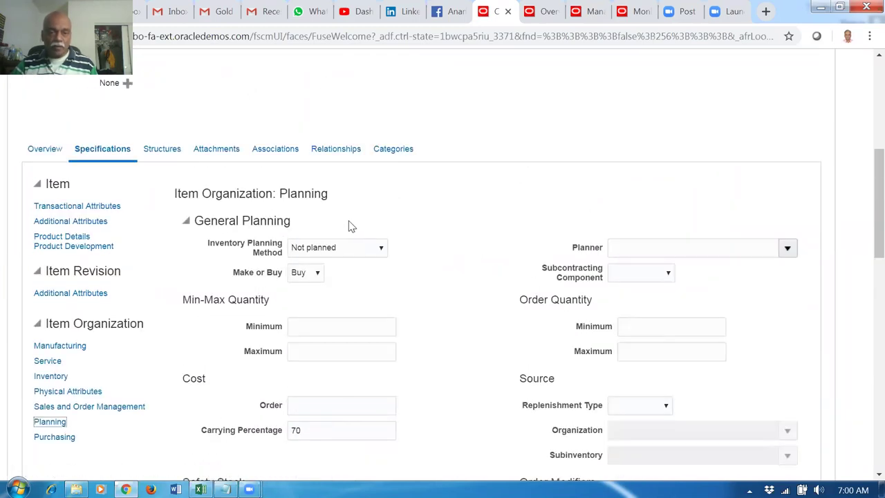
{"action": "left_click", "coordinate": [304, 272]}
{"action": "left_click", "coordinate": [304, 298]}
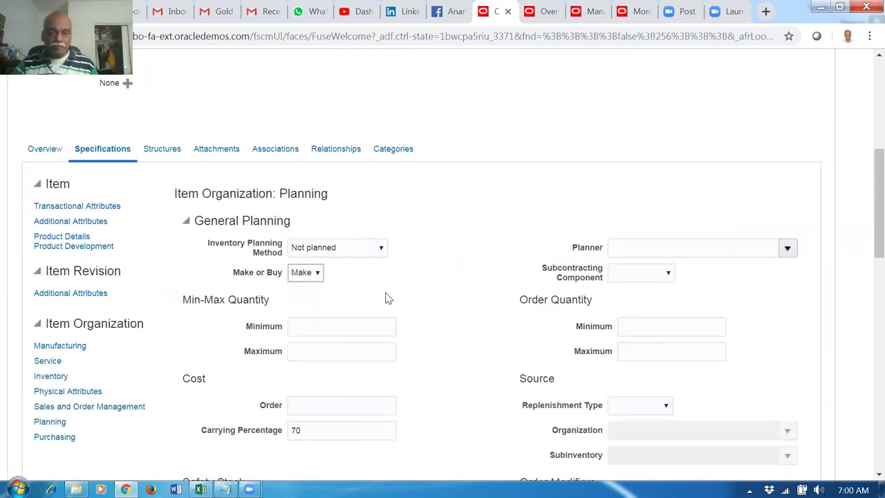
{"action": "scroll", "coordinate": [464, 315], "scroll_direction": "down", "scroll_amount": 7}
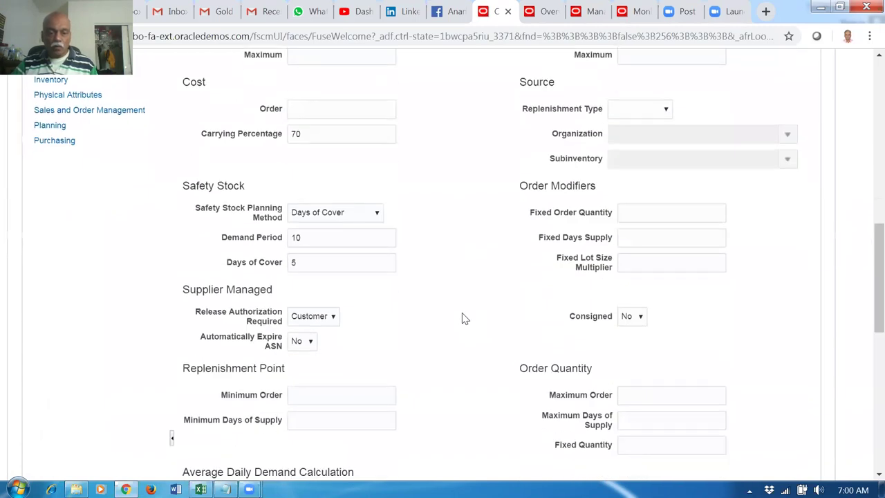
{"action": "scroll", "coordinate": [463, 316], "scroll_direction": "down", "scroll_amount": 5}
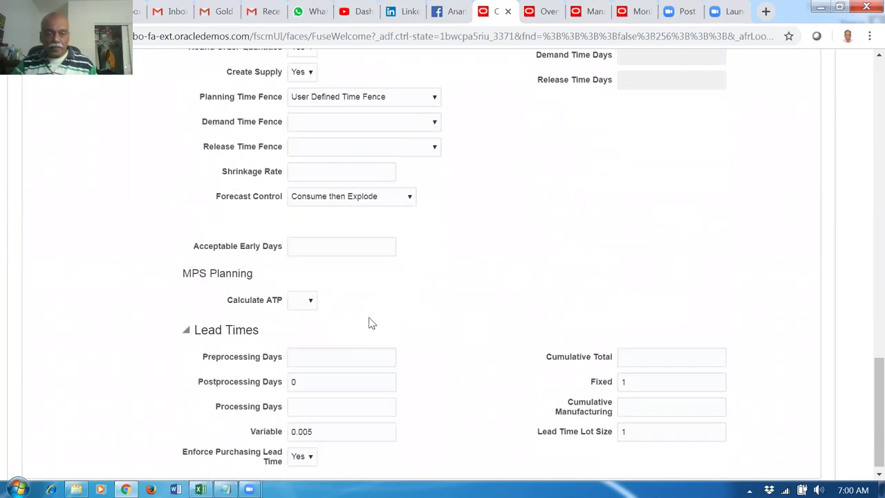
{"action": "left_click", "coordinate": [300, 336]}
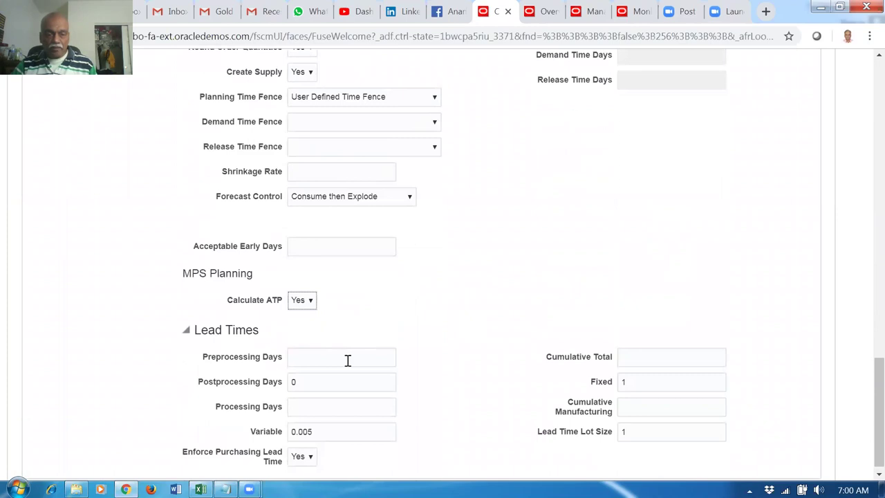
{"action": "left_click", "coordinate": [325, 407]}
{"action": "type", "text": "1"}
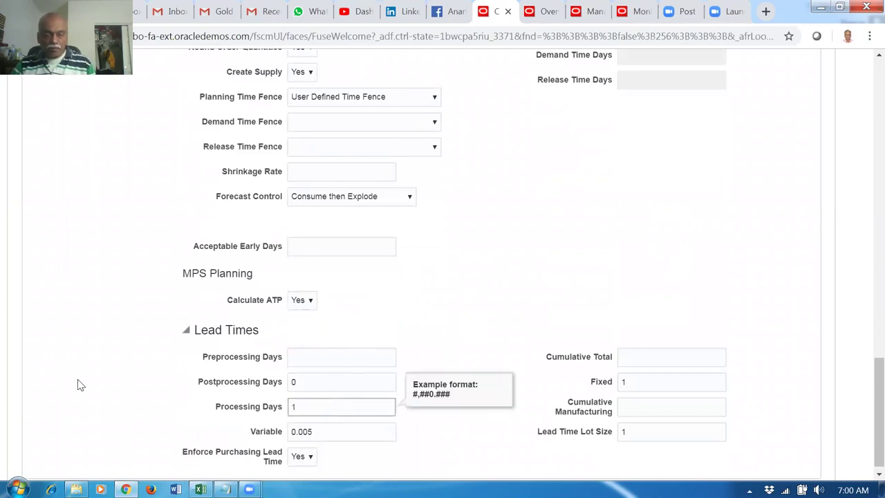
{"action": "scroll", "coordinate": [90, 366], "scroll_direction": "up", "scroll_amount": 4}
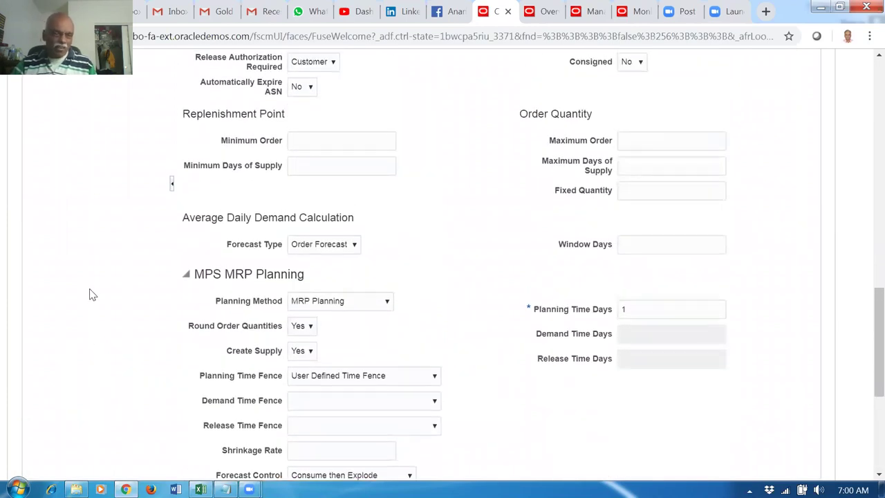
{"action": "scroll", "coordinate": [90, 294], "scroll_direction": "up", "scroll_amount": 5}
Enter a Purchase Price of 1 under Purchasing and save the item.
{"action": "left_click", "coordinate": [54, 229]}
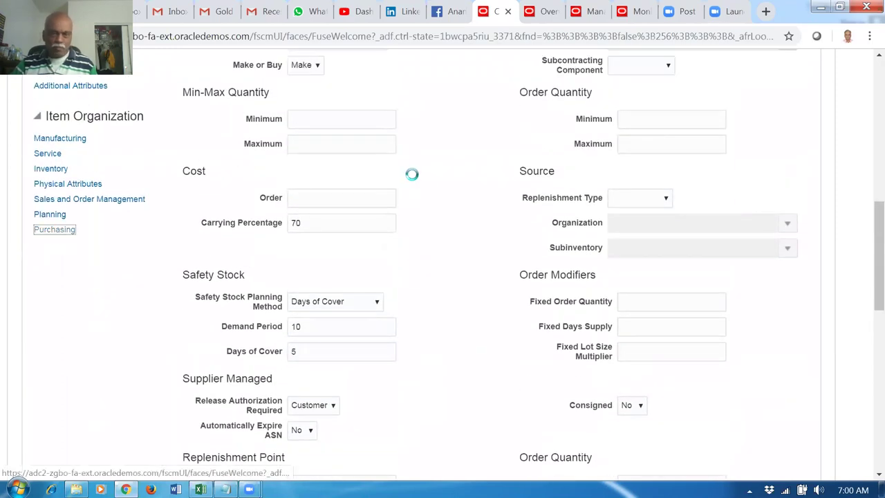
{"action": "left_click", "coordinate": [349, 94]}
{"action": "type", "text": "1"}
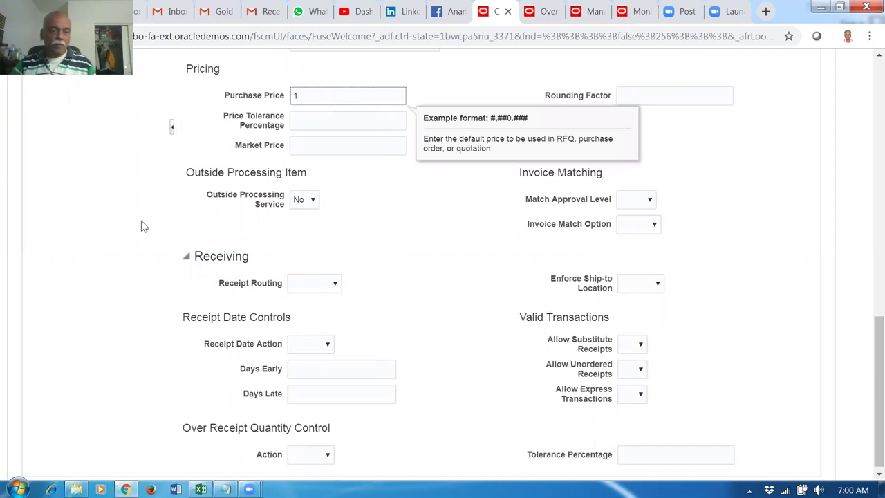
{"action": "scroll", "coordinate": [146, 228], "scroll_direction": "up", "scroll_amount": 7}
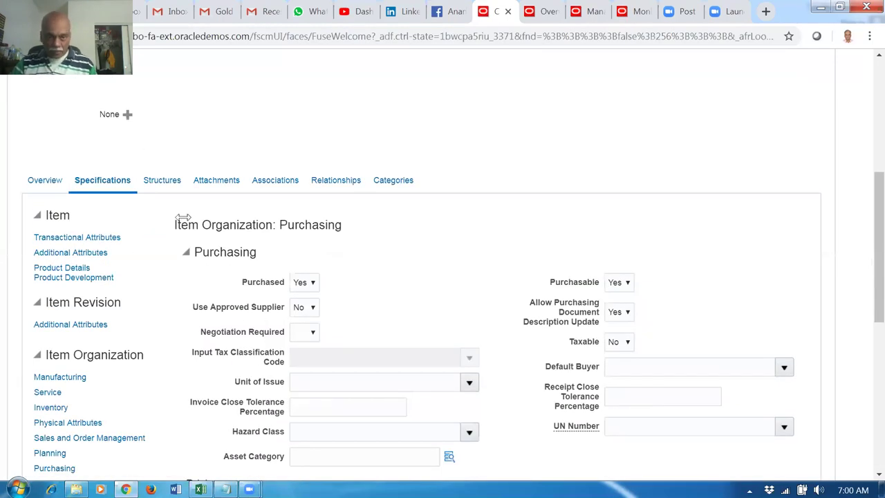
{"action": "scroll", "coordinate": [588, 212], "scroll_direction": "up", "scroll_amount": 5}
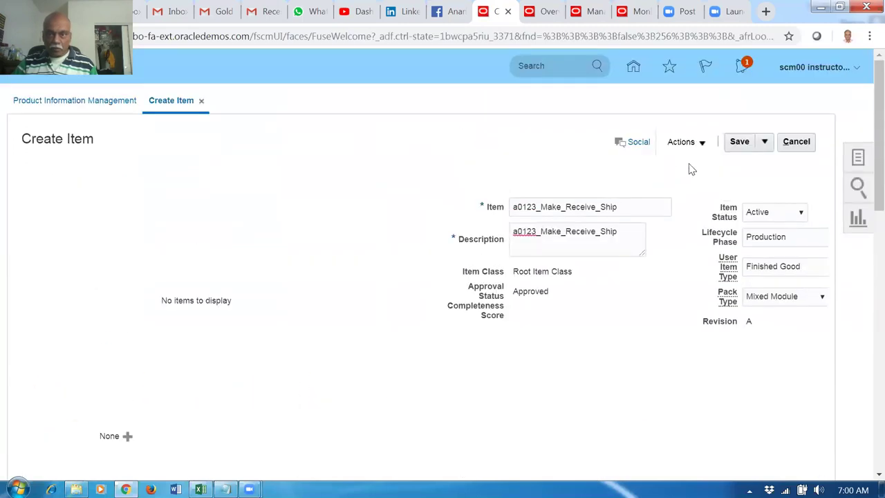
{"action": "left_click", "coordinate": [736, 142]}
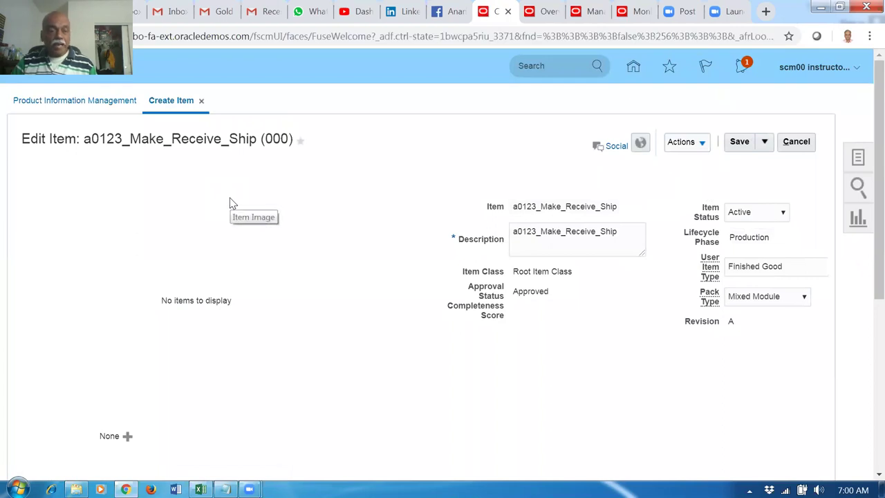
{"action": "scroll", "coordinate": [230, 204], "scroll_direction": "down", "scroll_amount": 3}
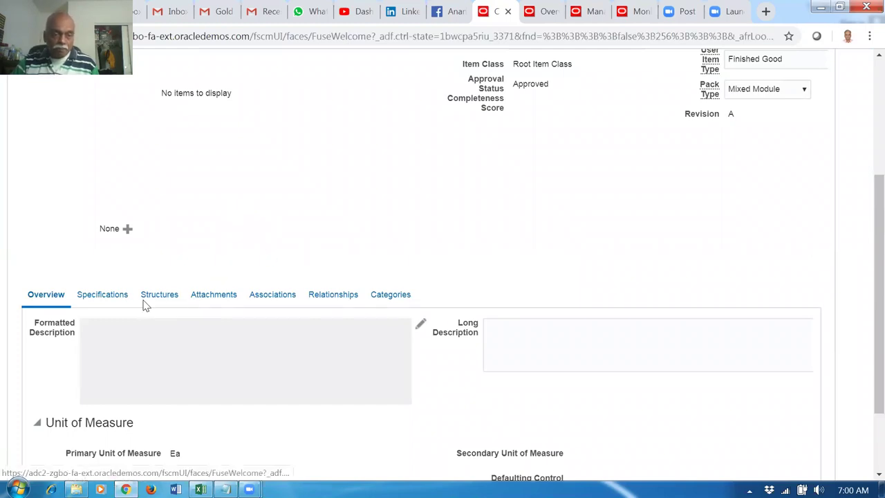
Add an item structure named and described Primary via Apply and Add Details, then save the item.
{"action": "left_click", "coordinate": [163, 297]}
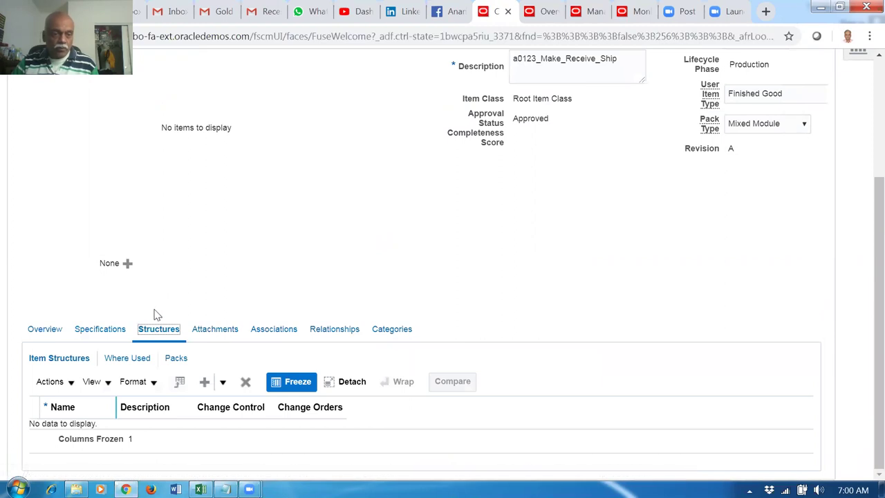
{"action": "left_click", "coordinate": [42, 381]}
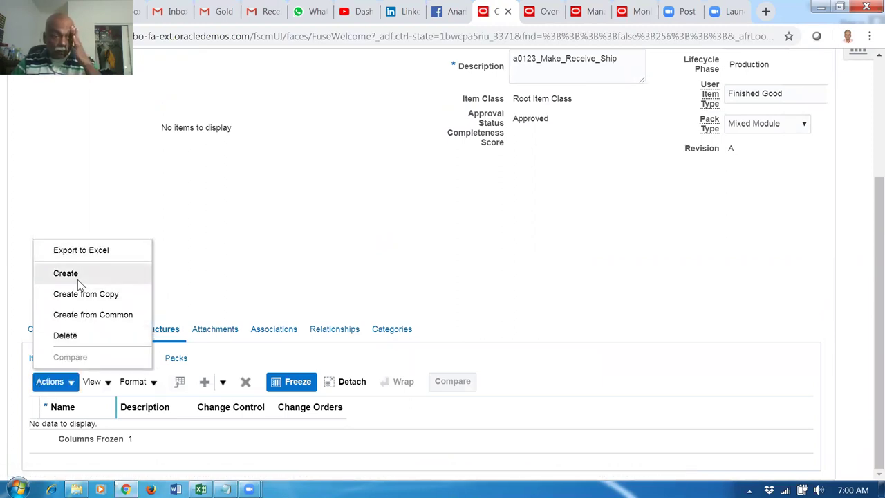
{"action": "left_click", "coordinate": [77, 275]}
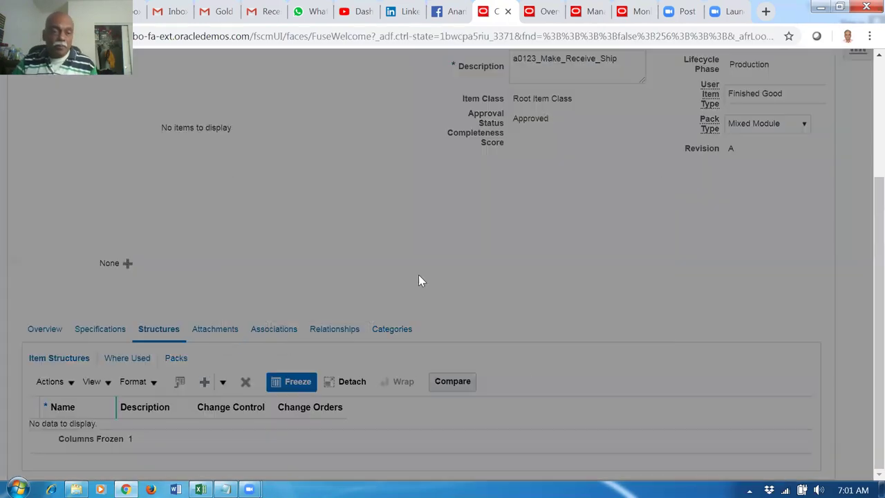
{"action": "left_click", "coordinate": [546, 227]}
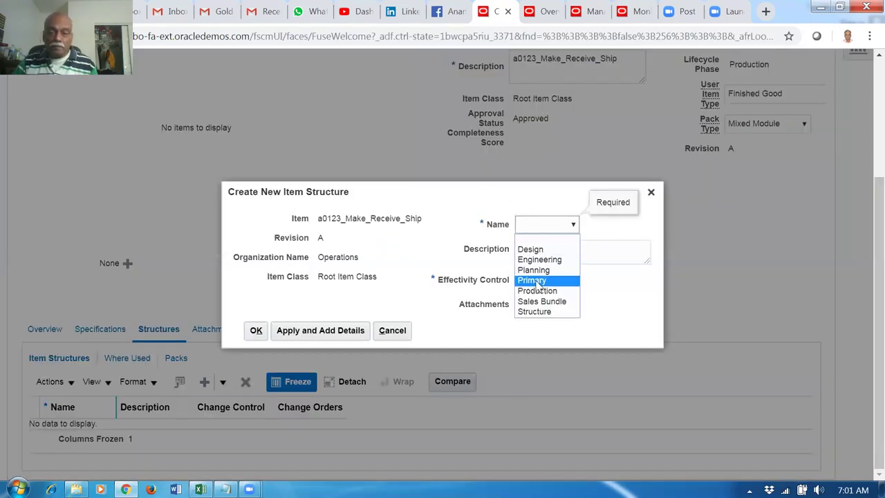
{"action": "left_click", "coordinate": [539, 279]}
{"action": "left_click", "coordinate": [556, 249]}
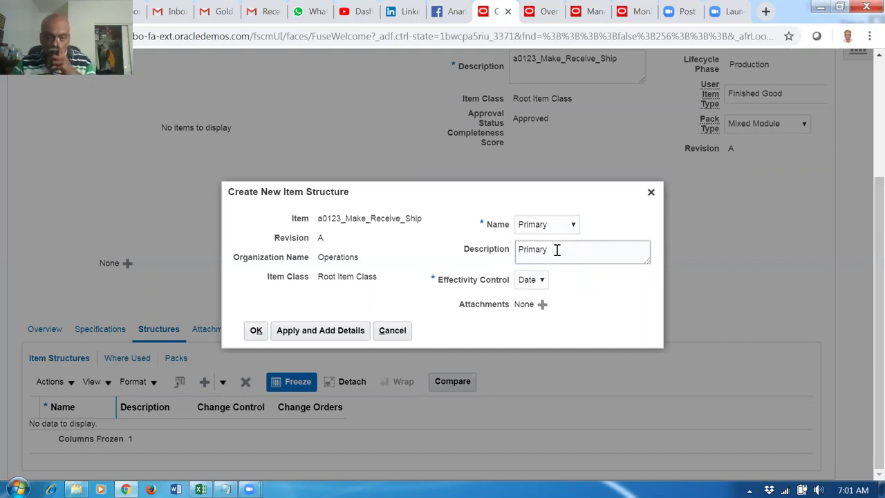
{"action": "left_click", "coordinate": [257, 332]}
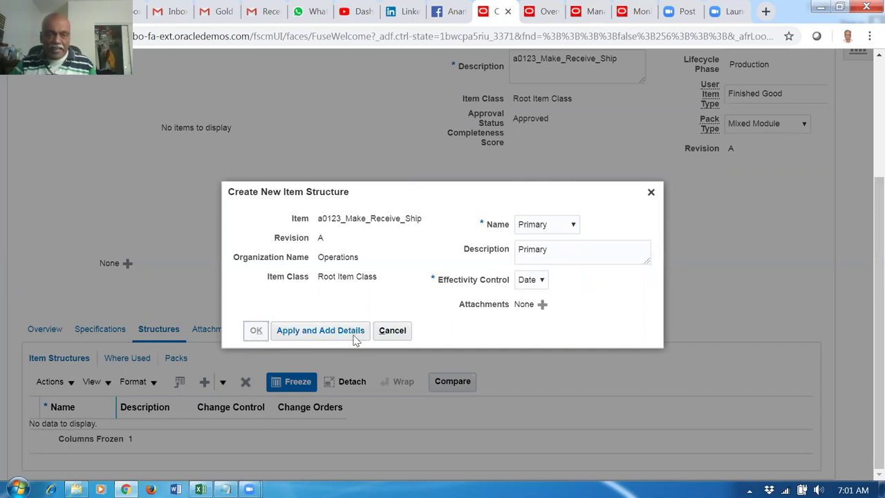
{"action": "left_click", "coordinate": [320, 330]}
{"action": "scroll", "coordinate": [352, 341], "scroll_direction": "down", "scroll_amount": 5}
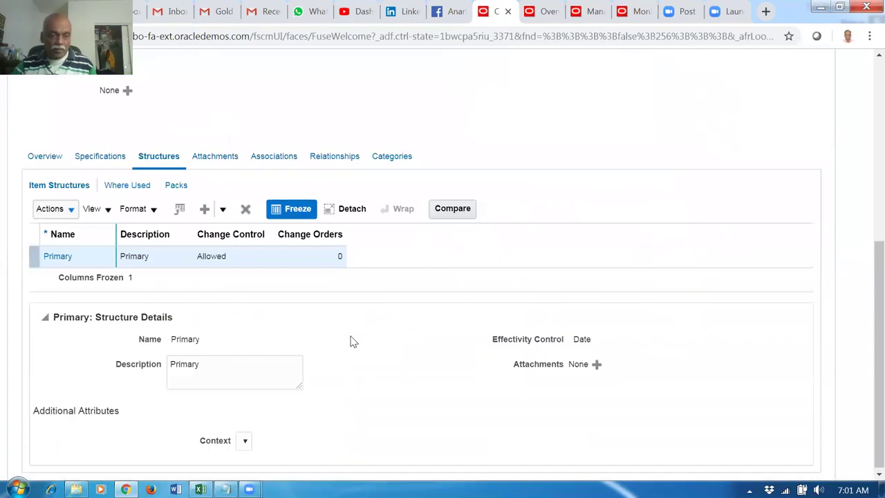
{"action": "scroll", "coordinate": [355, 341], "scroll_direction": "up", "scroll_amount": 5}
{"action": "left_click", "coordinate": [736, 141]}
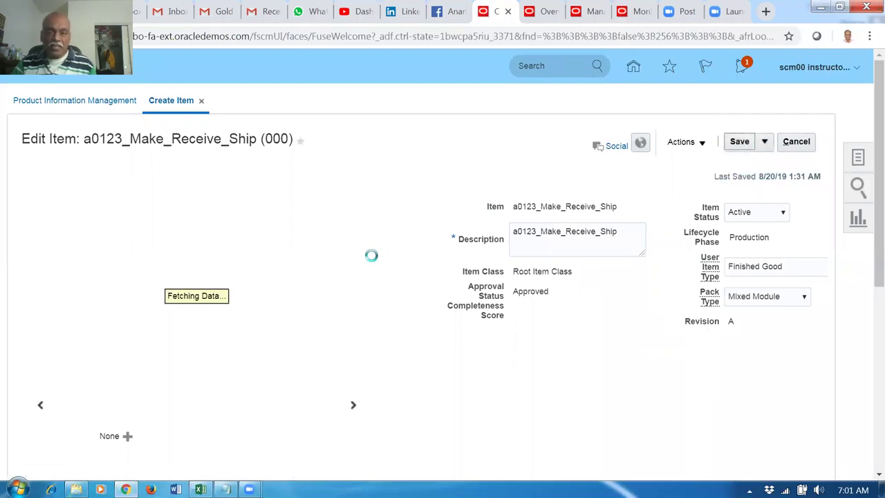
Add organization 002 Atlanta to the item's organization associations and save the item.
{"action": "scroll", "coordinate": [371, 261], "scroll_direction": "down", "scroll_amount": 3}
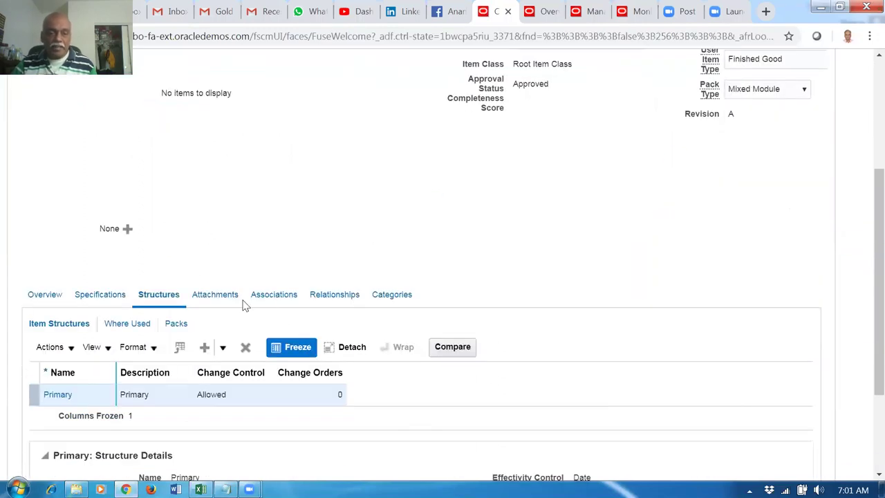
{"action": "left_click", "coordinate": [272, 298]}
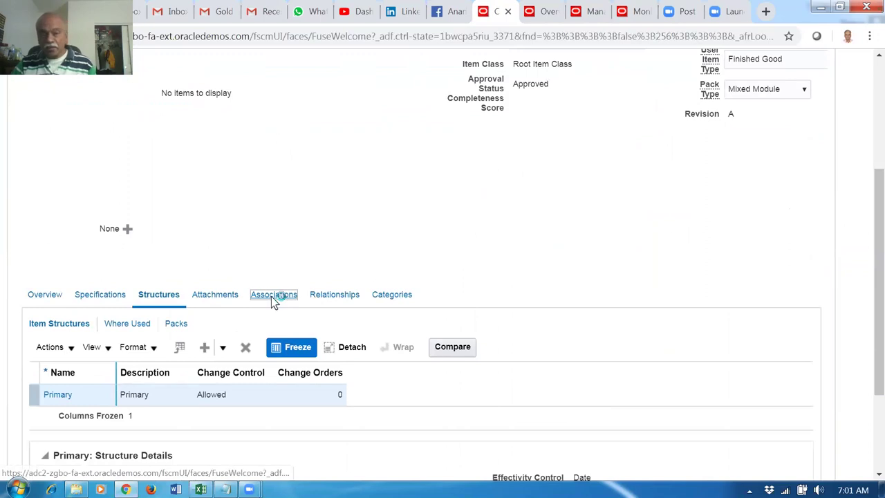
{"action": "left_click", "coordinate": [43, 342]}
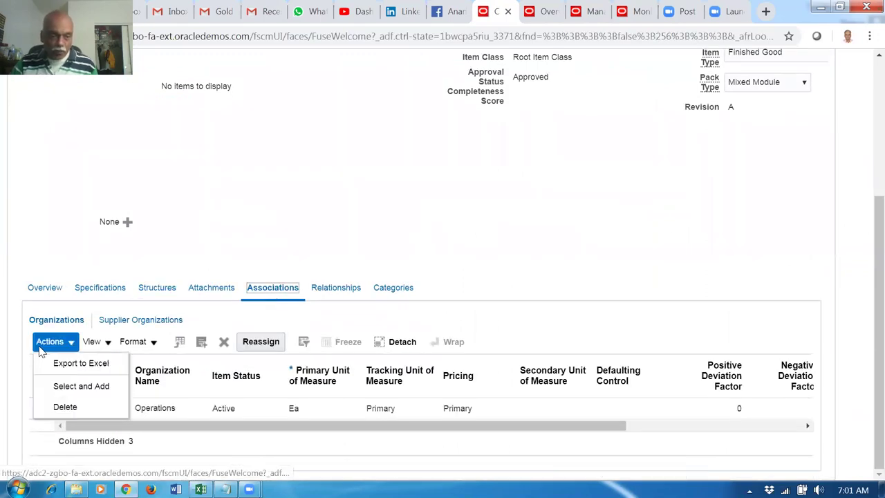
{"action": "left_click", "coordinate": [61, 387]}
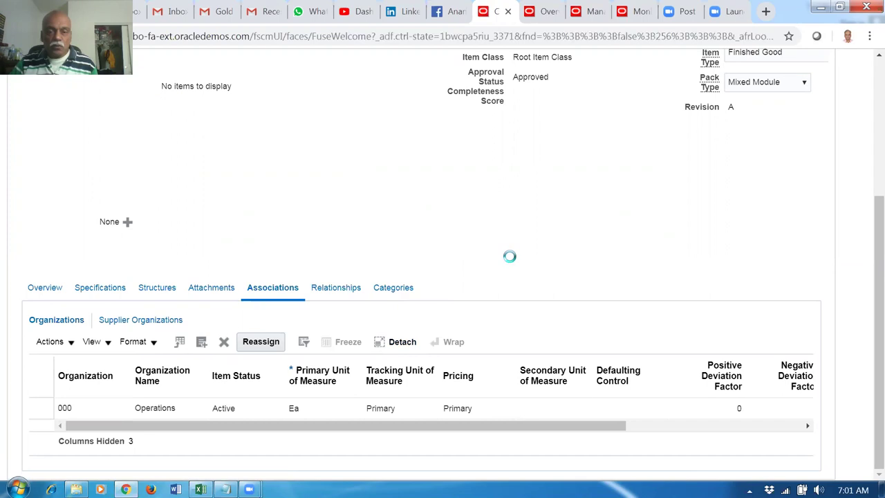
{"action": "left_click", "coordinate": [487, 237]}
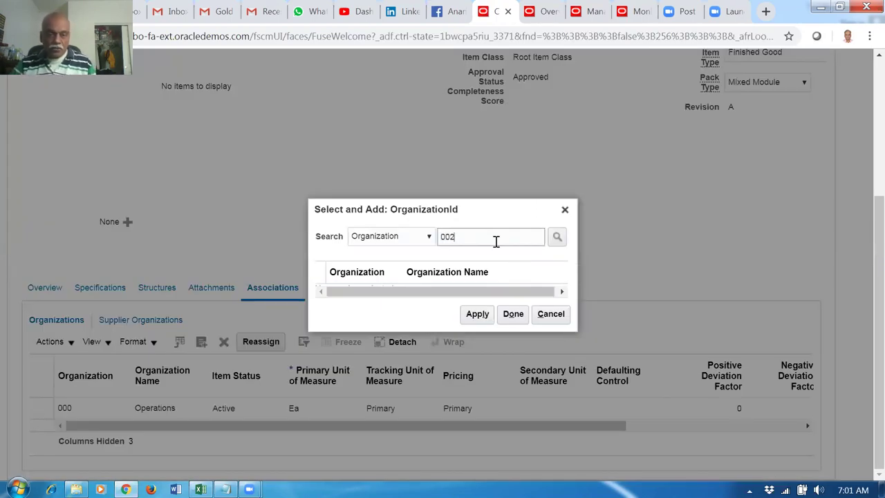
{"action": "key", "text": "Return"}
{"action": "left_click", "coordinate": [549, 289]}
{"action": "left_click", "coordinate": [475, 327]}
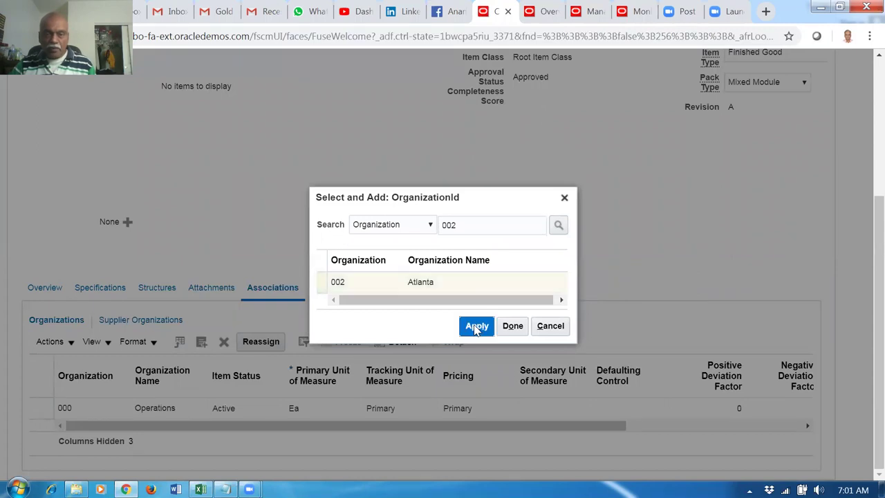
{"action": "left_click", "coordinate": [520, 322]}
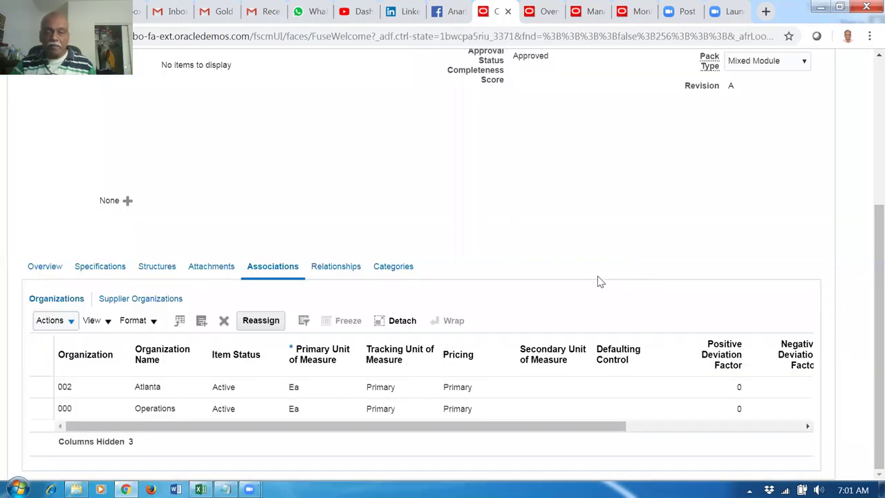
{"action": "scroll", "coordinate": [600, 280], "scroll_direction": "up", "scroll_amount": 3}
{"action": "left_click", "coordinate": [764, 114]}
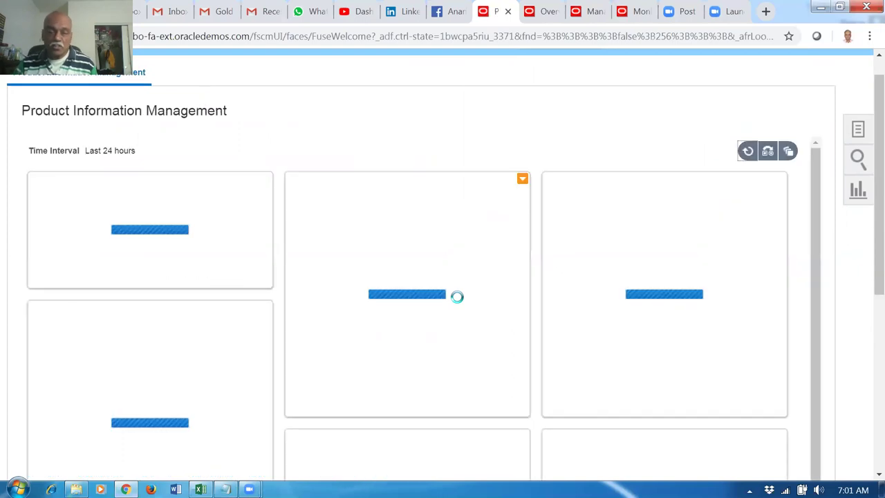
Search Browse Items for a0123_Make_Receive_Ship and open its organization 002 record.
{"action": "left_click", "coordinate": [857, 131]}
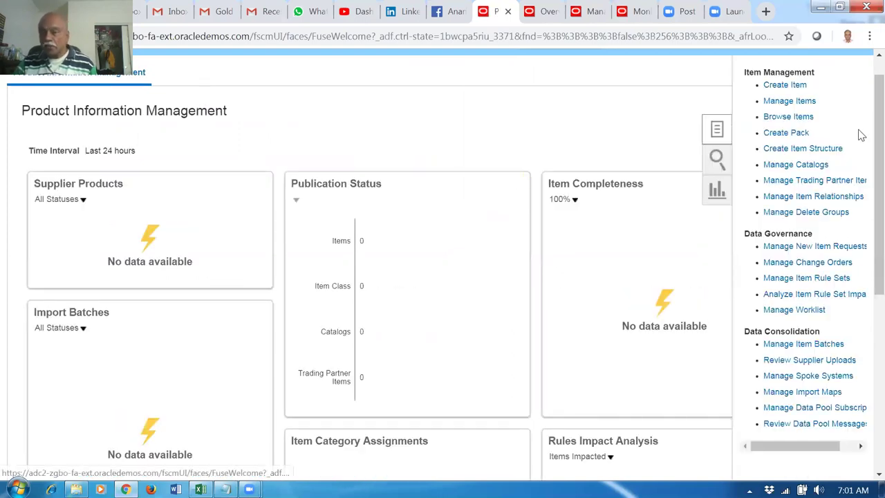
{"action": "left_click", "coordinate": [788, 117]}
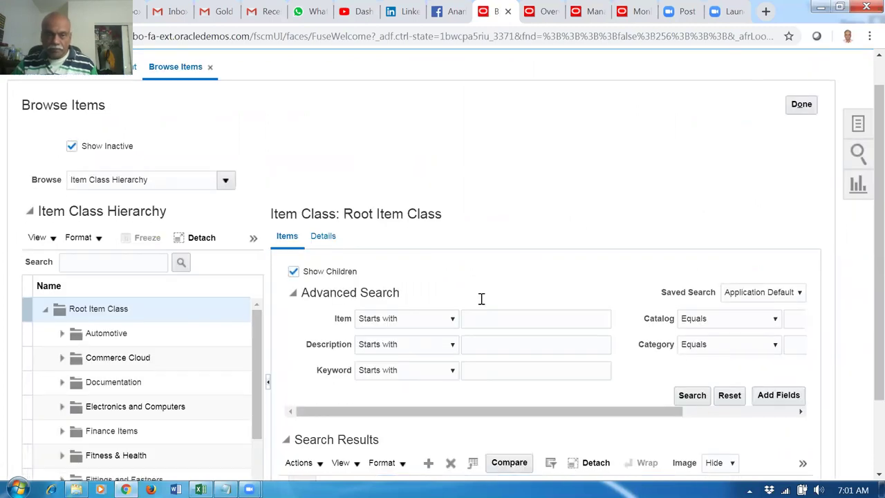
{"action": "scroll", "coordinate": [484, 290], "scroll_direction": "down", "scroll_amount": 2}
{"action": "left_click", "coordinate": [503, 227]}
{"action": "type", "text": "a0123_Make_Receive_Ship"}
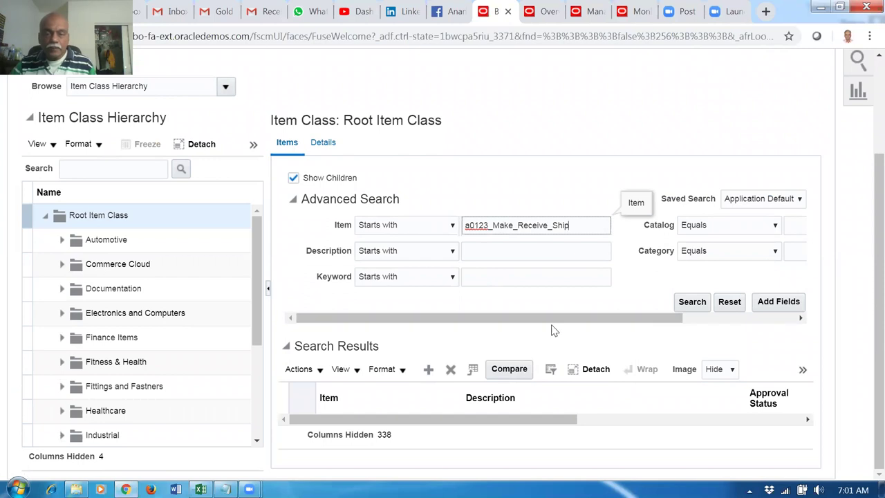
{"action": "key", "text": "Return"}
{"action": "left_click_drag", "start_coordinate": [415, 367], "coordinate": [330, 371]}
{"action": "left_click", "coordinate": [342, 355]}
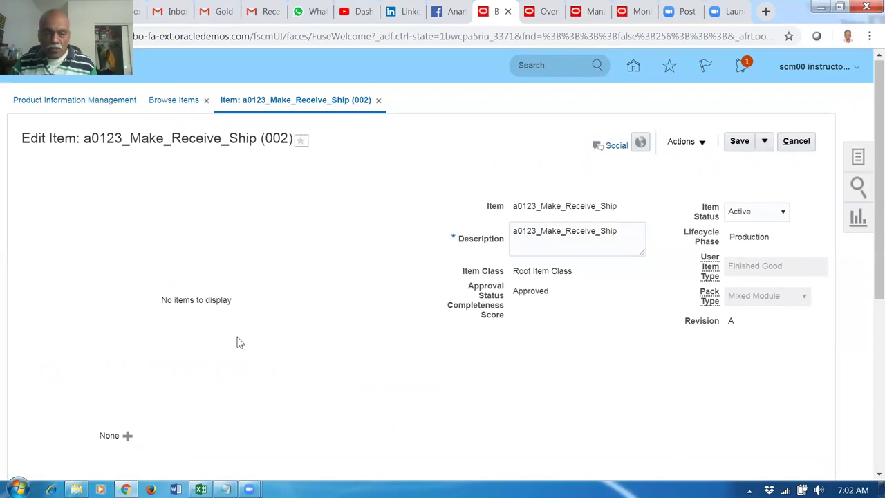
Begin creating the item's structure from a common one in the Structures section.
{"action": "scroll", "coordinate": [142, 318], "scroll_direction": "down", "scroll_amount": 4}
{"action": "left_click", "coordinate": [164, 226]}
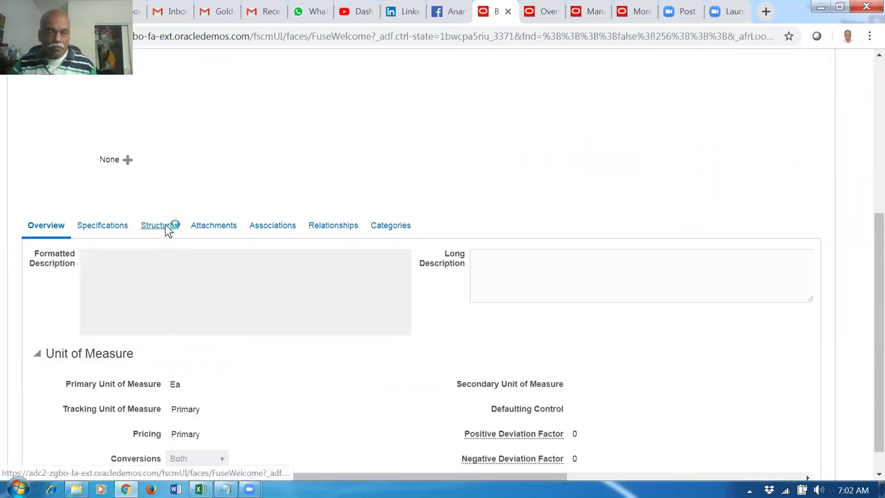
{"action": "left_click", "coordinate": [60, 384]}
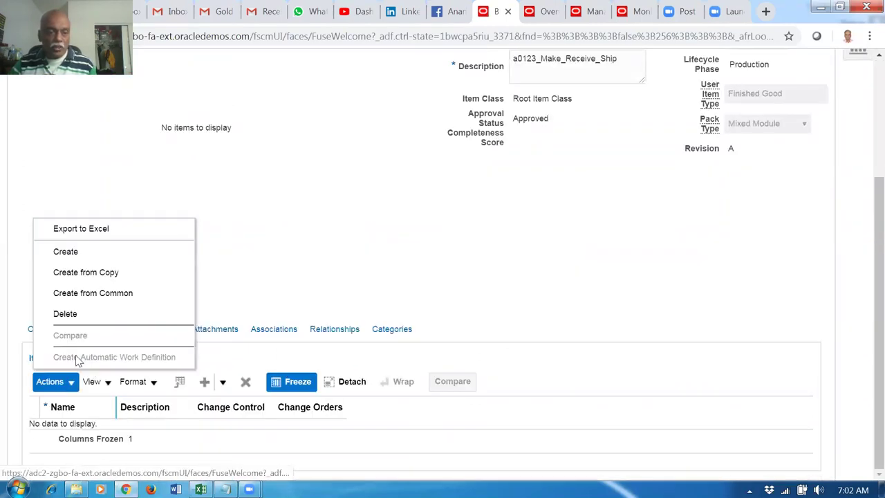
{"action": "left_click", "coordinate": [113, 291]}
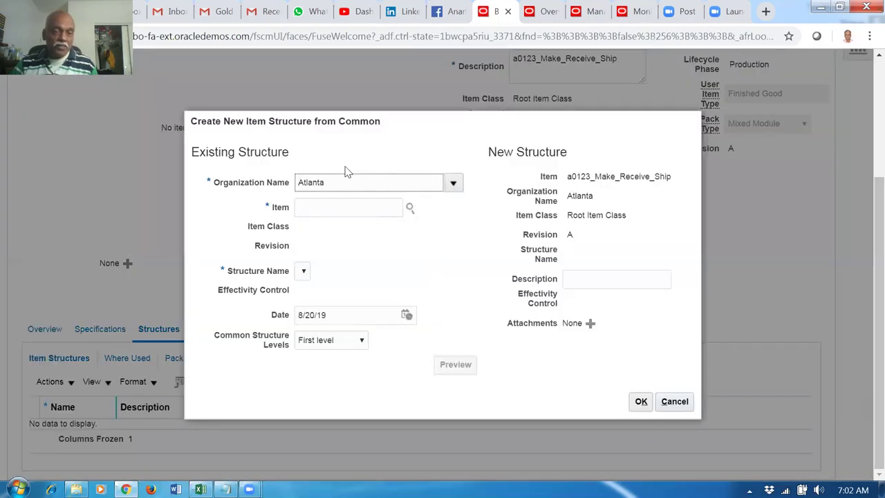
Base the common structure on organization Operations and item a0123_Make_Receive_Ship, and submit it.
{"action": "type", "text": "operat"}
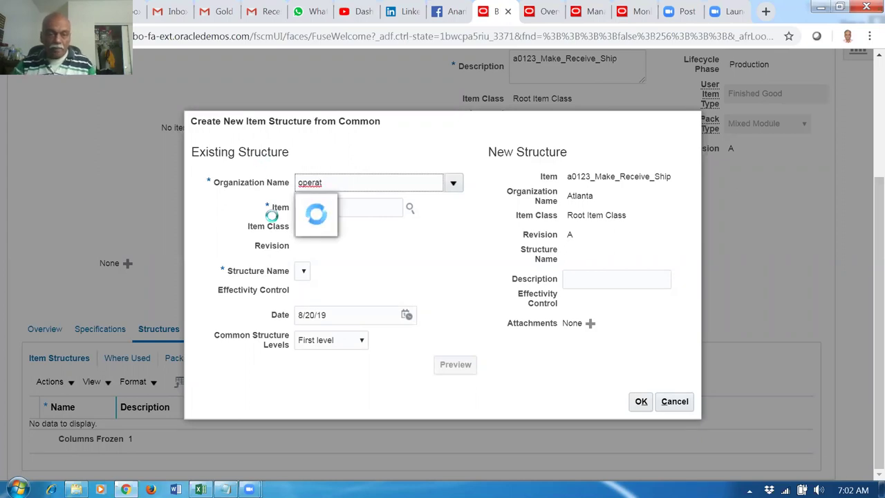
{"action": "left_click", "coordinate": [324, 207]}
{"action": "left_click", "coordinate": [320, 207]}
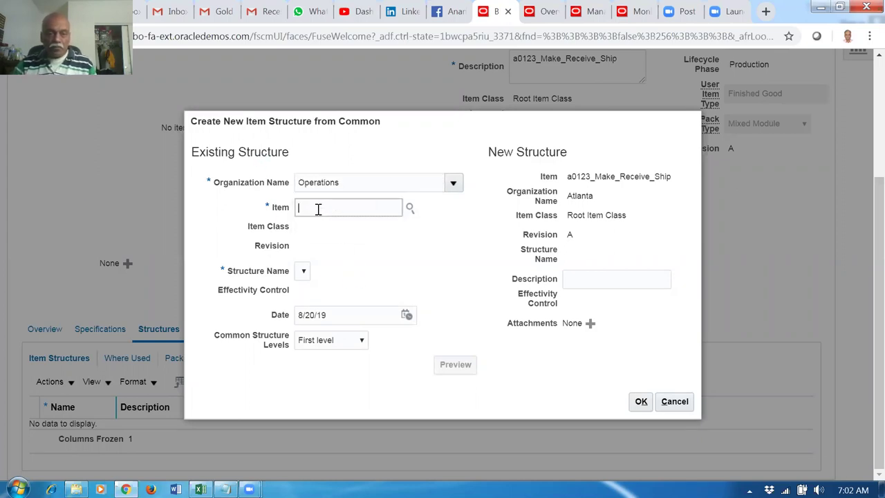
{"action": "type", "text": "a0123_Make_Receive_Ship"}
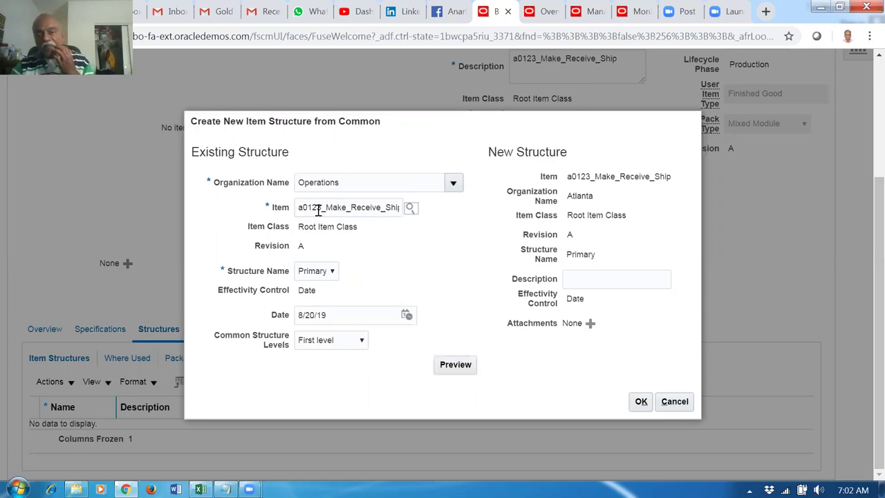
{"action": "left_click", "coordinate": [641, 401]}
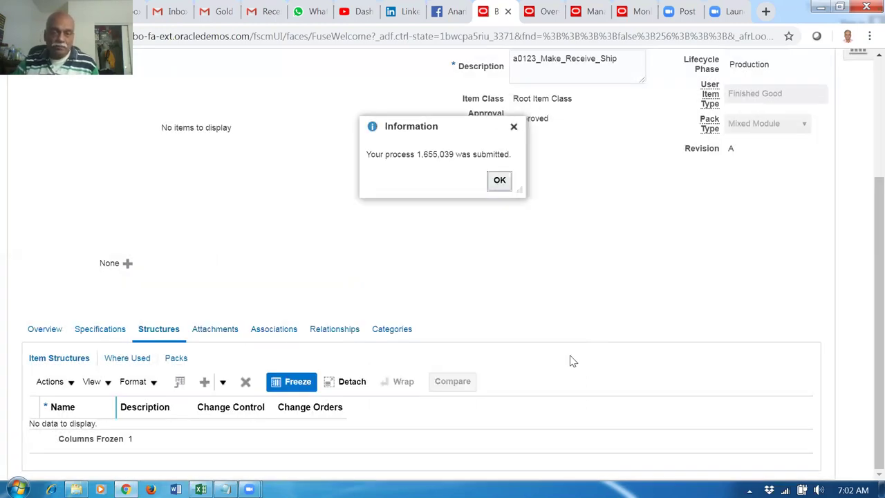
{"action": "left_click", "coordinate": [498, 181]}
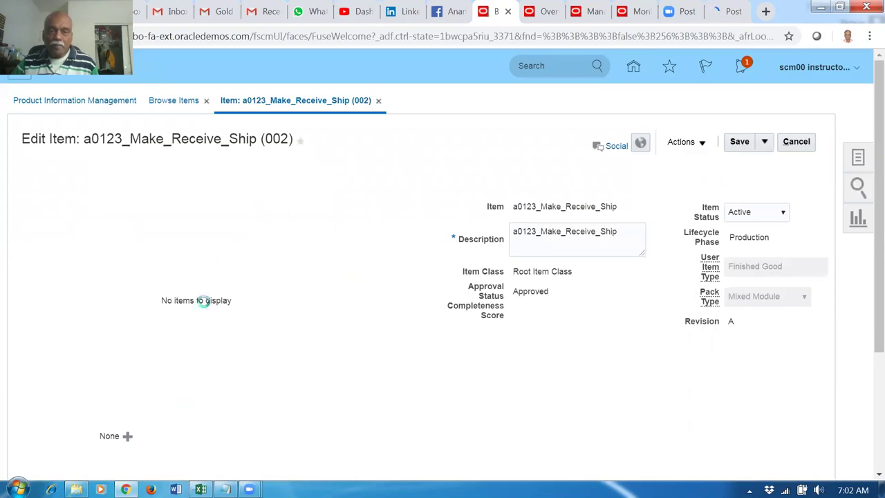
Save and close the item, then return to the home page.
{"action": "left_click", "coordinate": [764, 143]}
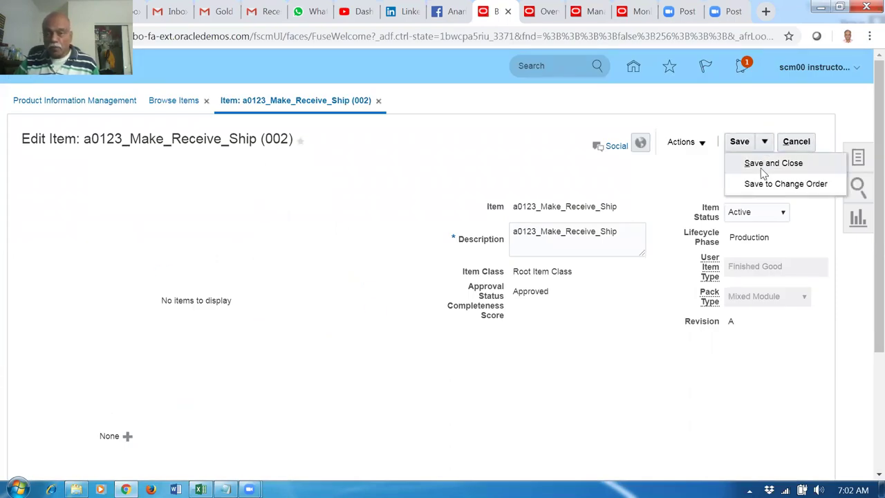
{"action": "left_click", "coordinate": [760, 164]}
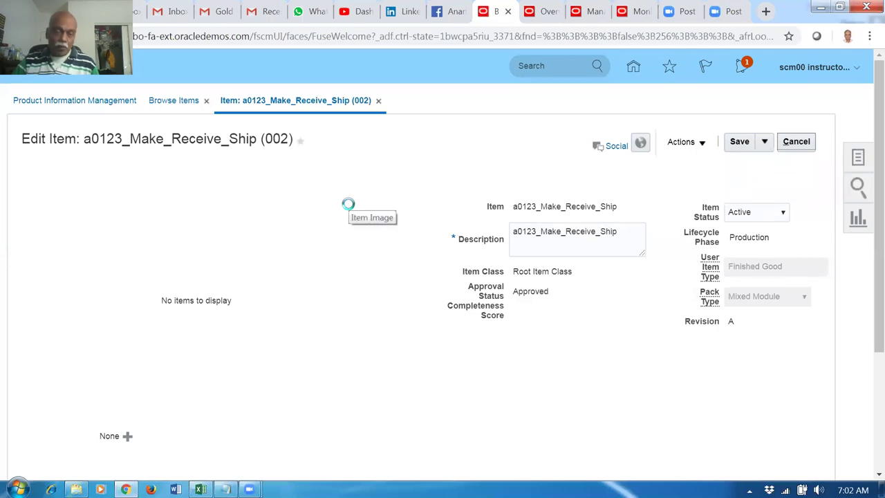
{"action": "left_click", "coordinate": [633, 67]}
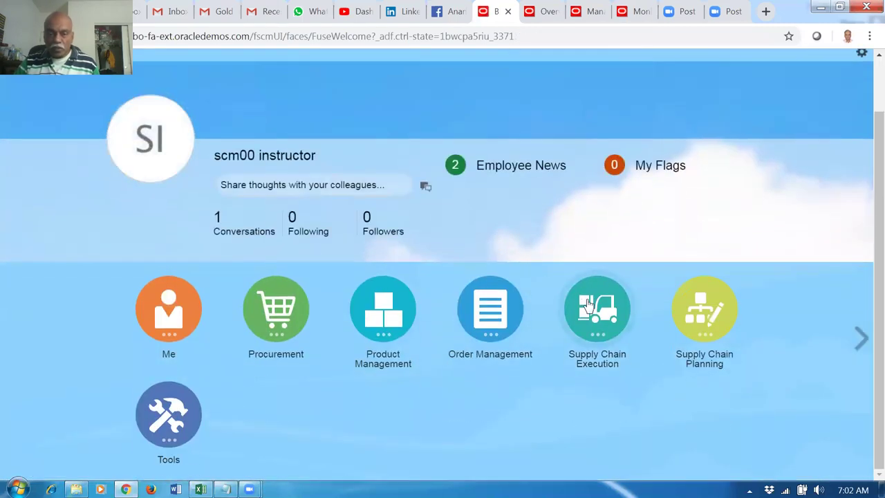
Go from Supply Chain Execution to Manage Work Definitions and start a new work definition.
{"action": "left_click", "coordinate": [586, 304]}
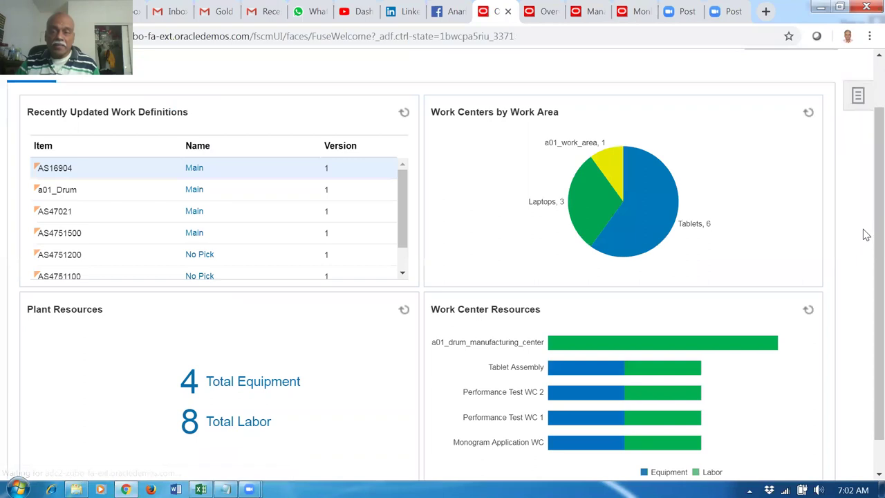
{"action": "left_click", "coordinate": [858, 159]}
{"action": "left_click", "coordinate": [779, 113]}
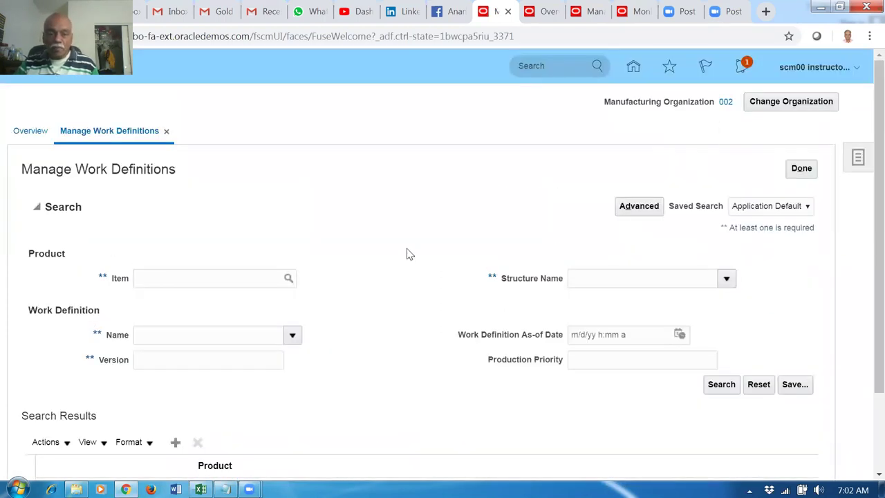
{"action": "scroll", "coordinate": [229, 358], "scroll_direction": "down", "scroll_amount": 2}
{"action": "left_click", "coordinate": [175, 342]}
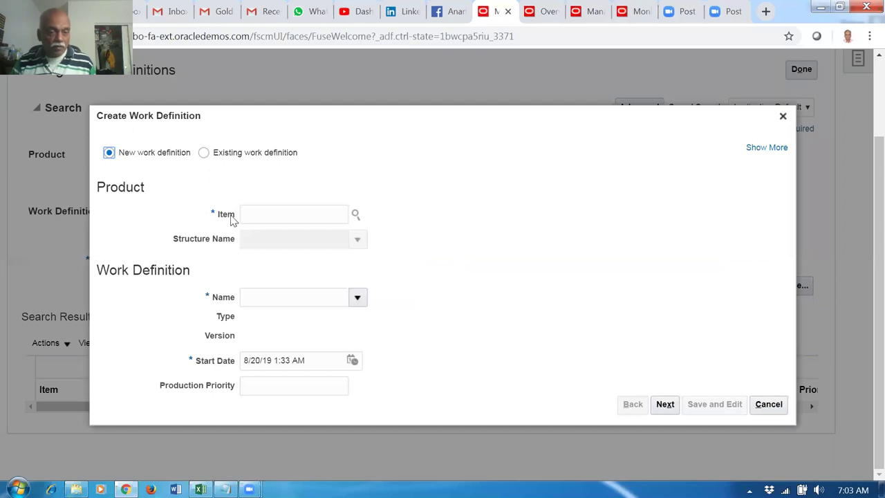
Enter item a0123_Make_Receive_Ship, then cancel and reopen the Create Work Definition window.
{"action": "left_click", "coordinate": [271, 221]}
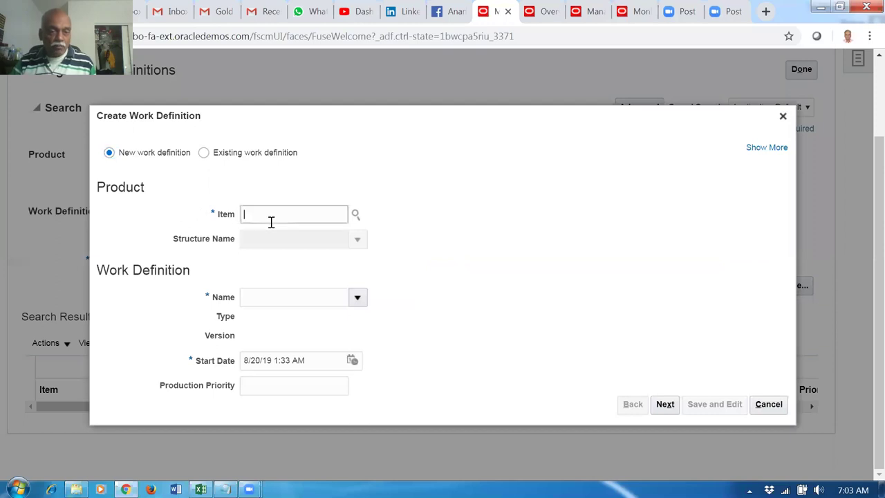
{"action": "key", "text": "ctrl+v"}
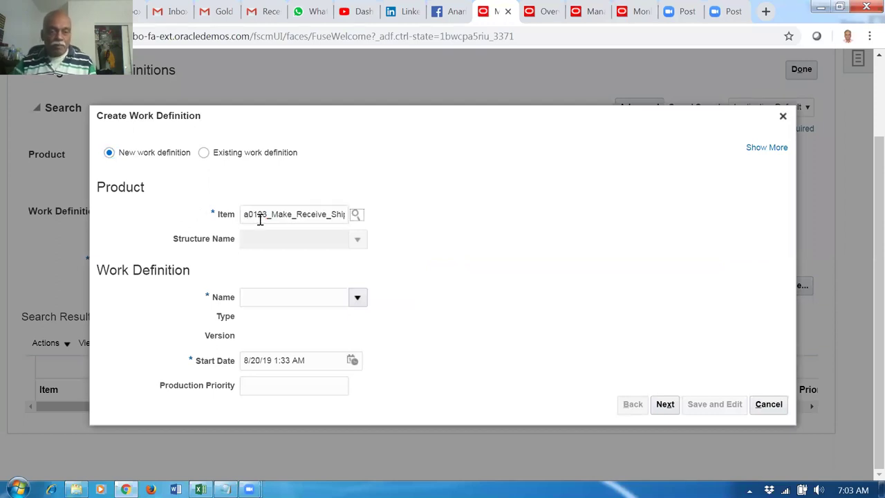
{"action": "left_click", "coordinate": [211, 261]}
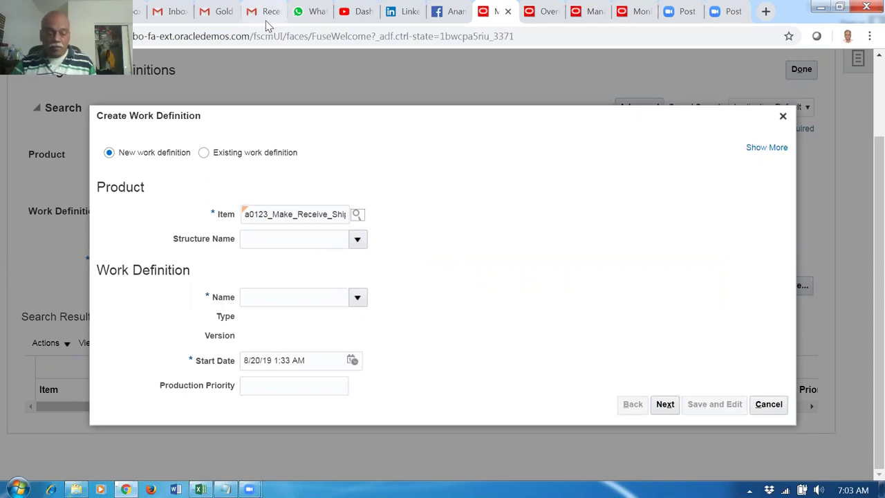
{"action": "key", "text": "Escape"}
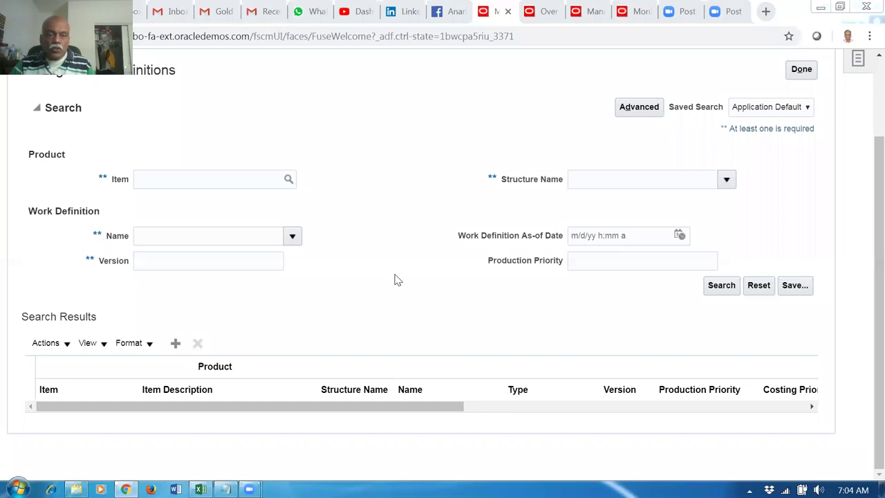
{"action": "left_click", "coordinate": [174, 343]}
Re-enter the item so Primary structure fills, choose name Main, and advance to Operations.
{"action": "left_click", "coordinate": [299, 213]}
{"action": "key", "text": "ctrl+v"}
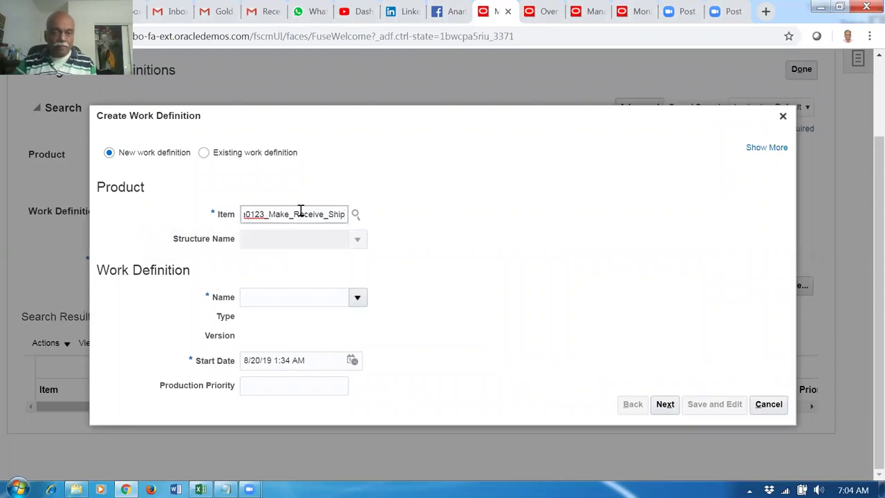
{"action": "key", "text": "Tab"}
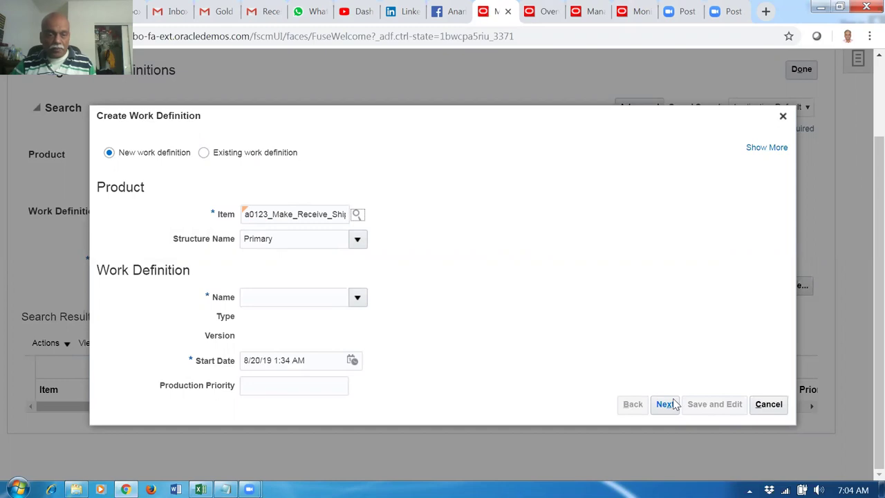
{"action": "left_click", "coordinate": [358, 298]}
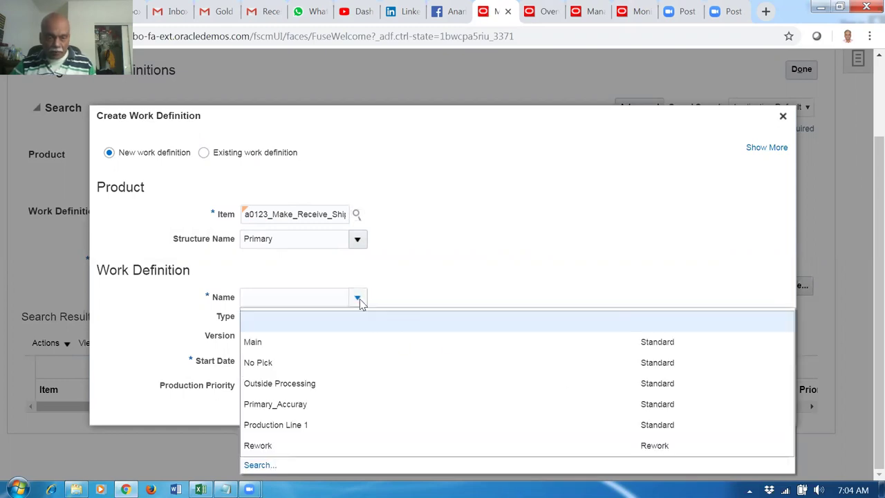
{"action": "left_click", "coordinate": [304, 341]}
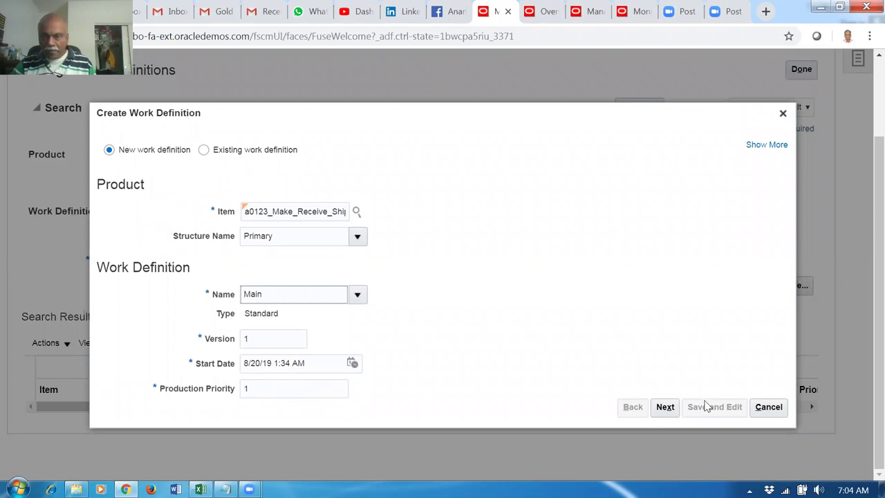
{"action": "left_click", "coordinate": [666, 407]}
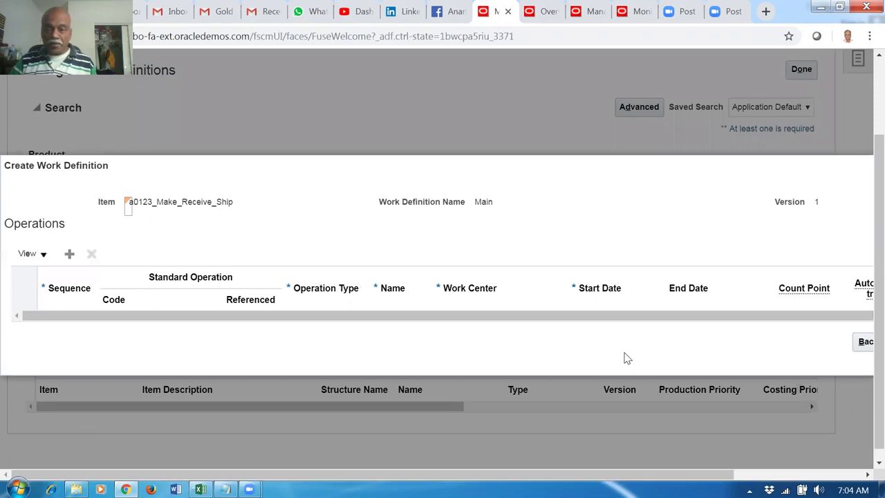
Try saving the definition and acknowledge the missing-operation error.
{"action": "scroll", "coordinate": [436, 264], "scroll_direction": "right", "scroll_amount": 3}
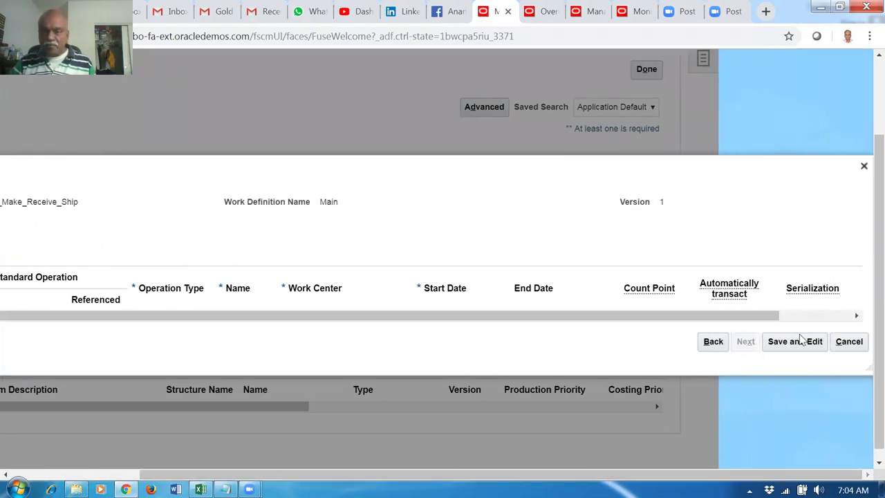
{"action": "left_click", "coordinate": [799, 340]}
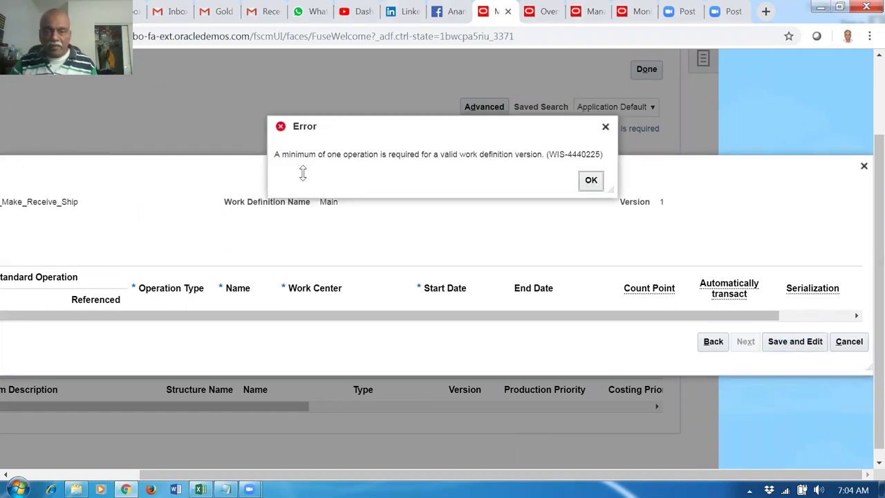
{"action": "left_click", "coordinate": [590, 182]}
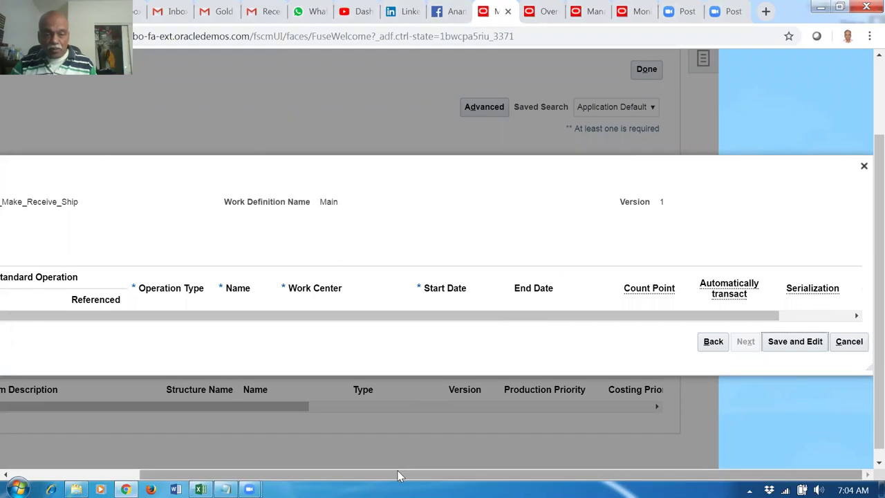
Add operation 10 using standard operation a01_Welding at work center a01_drum_manufacturing_center.
{"action": "left_click_drag", "start_coordinate": [398, 474], "coordinate": [289, 474]}
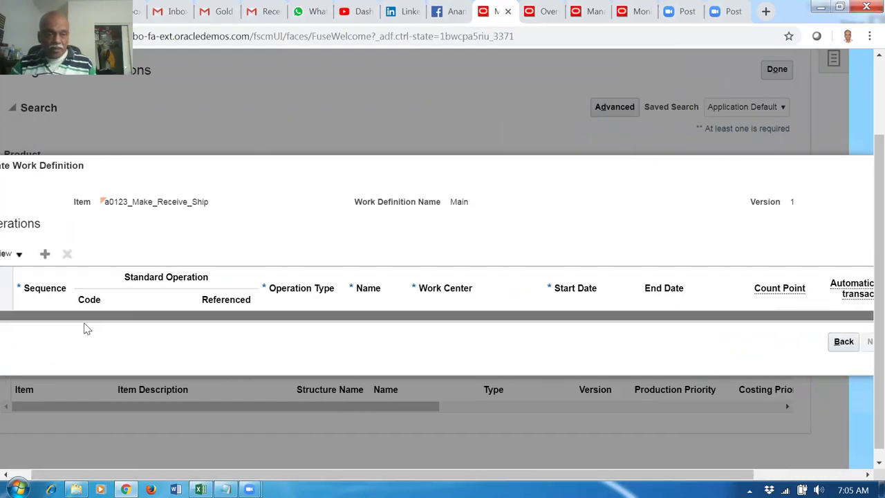
{"action": "left_click", "coordinate": [45, 254]}
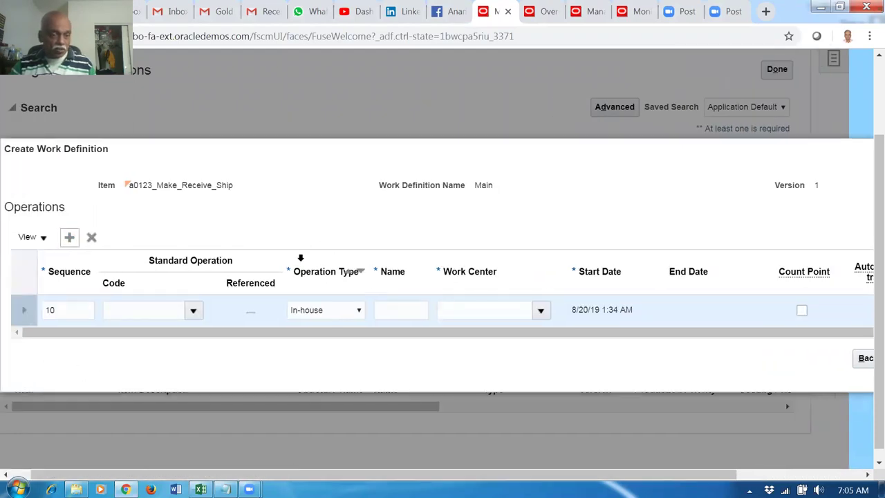
{"action": "left_click", "coordinate": [147, 310]}
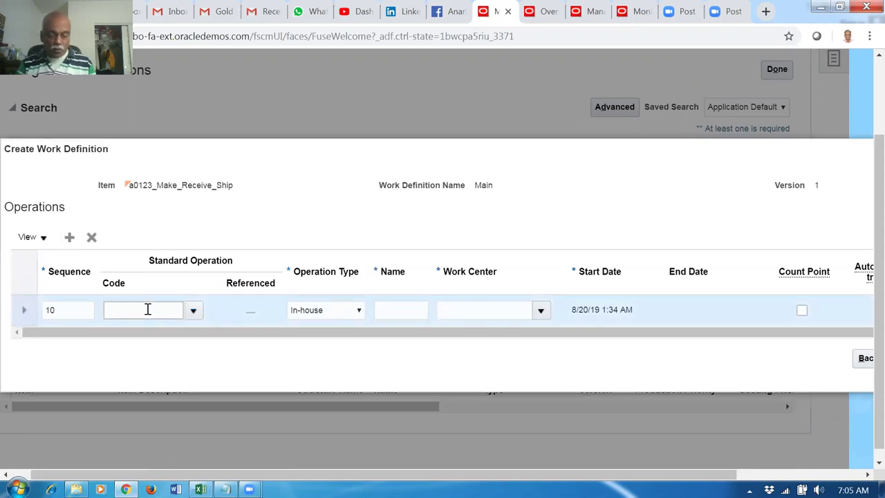
{"action": "key", "text": "Tab"}
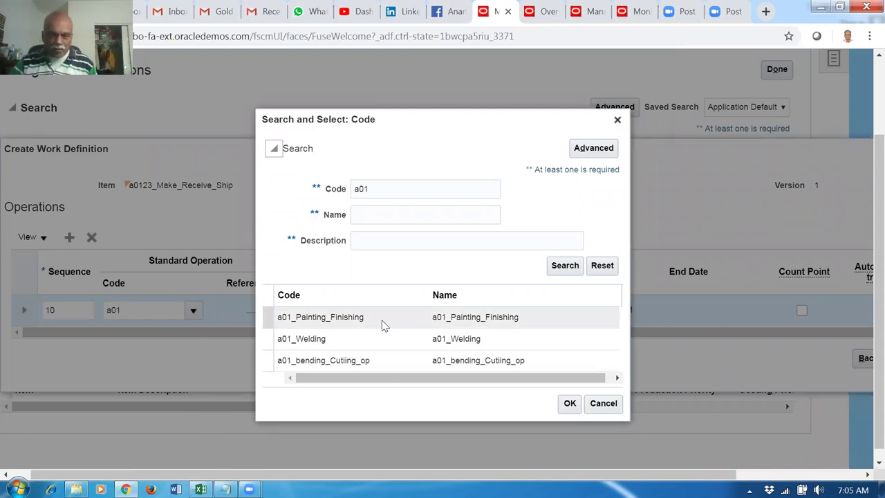
{"action": "left_click", "coordinate": [381, 342]}
{"action": "left_click", "coordinate": [570, 408]}
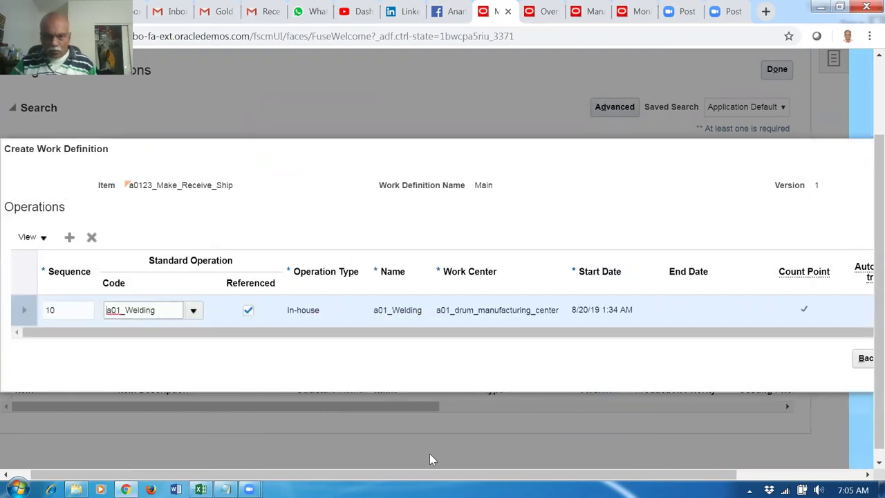
{"action": "left_click_drag", "start_coordinate": [415, 474], "coordinate": [676, 450]}
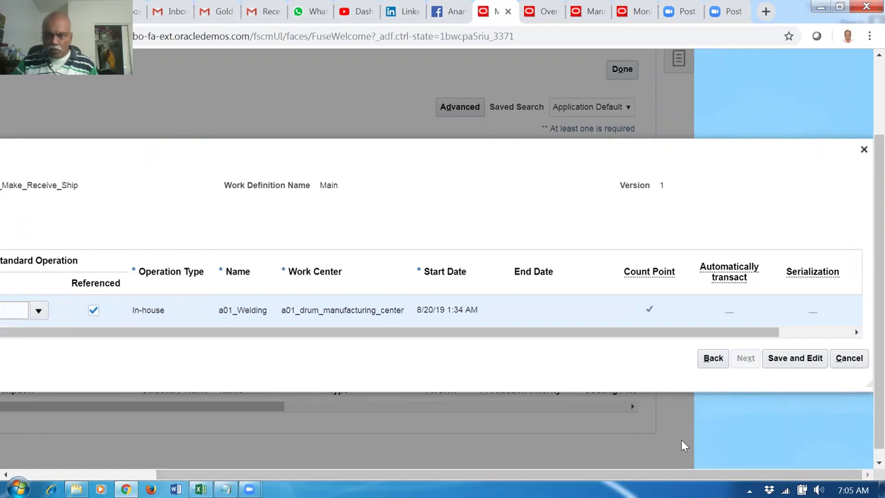
Save and edit the definition, then review its details page showing operation 10 a01_Welding.
{"action": "left_click", "coordinate": [795, 358]}
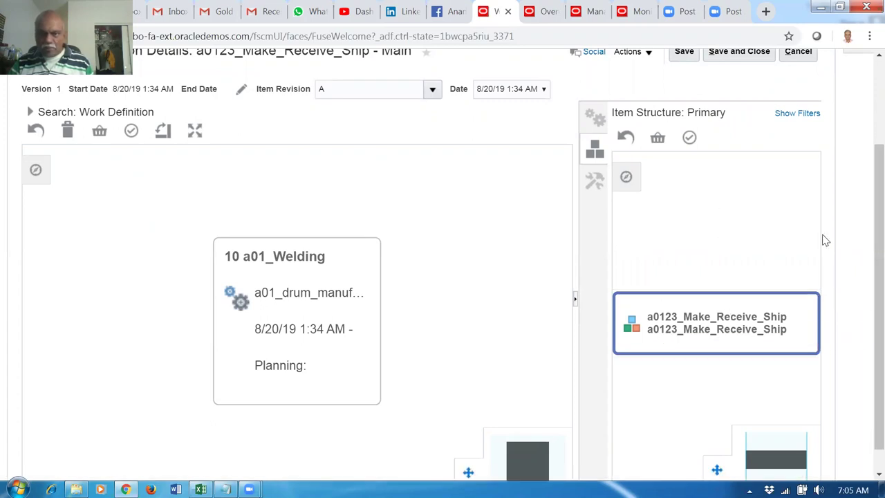
{"action": "scroll", "coordinate": [865, 208], "scroll_direction": "up", "scroll_amount": 2}
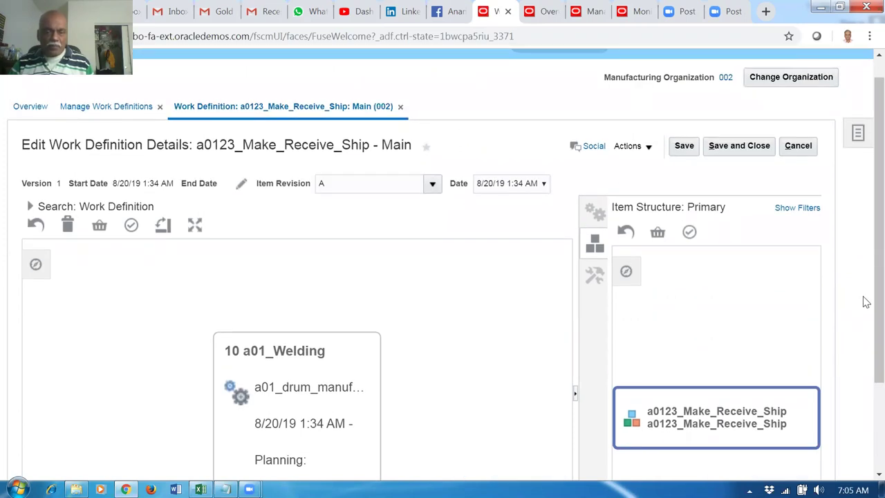
{"action": "scroll", "coordinate": [864, 311], "scroll_direction": "down", "scroll_amount": 2}
{"action": "scroll", "coordinate": [864, 276], "scroll_direction": "up", "scroll_amount": 3}
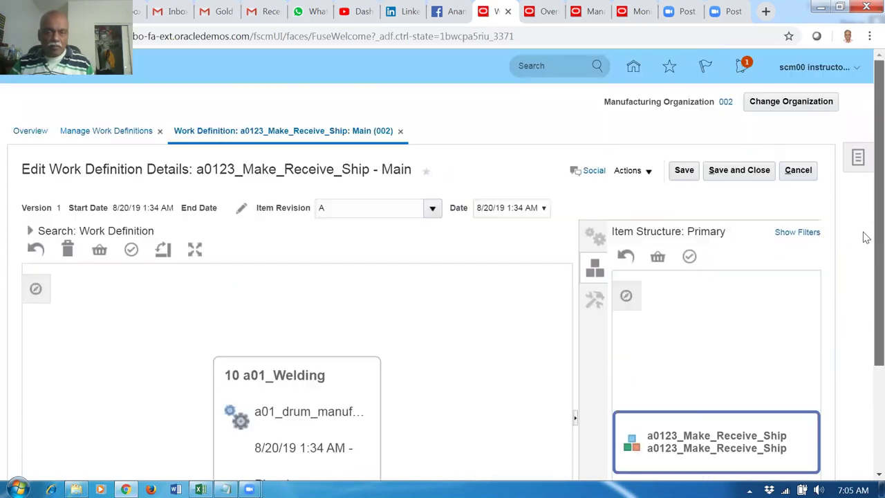
Save and close, search work definitions for a0123_Make_Receive_Ship to confirm Main version 1, and finish.
{"action": "left_click", "coordinate": [734, 173]}
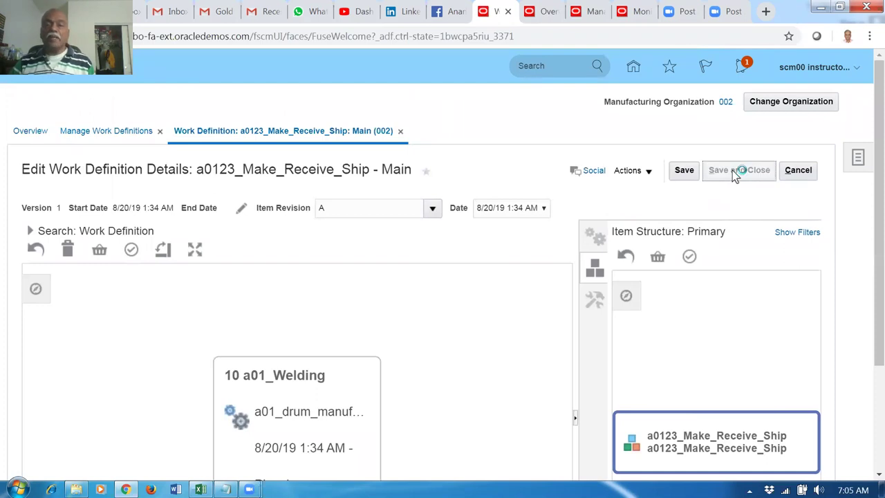
{"action": "left_click", "coordinate": [177, 286]}
{"action": "type", "text": "a0123_Make_Receive_Ship"}
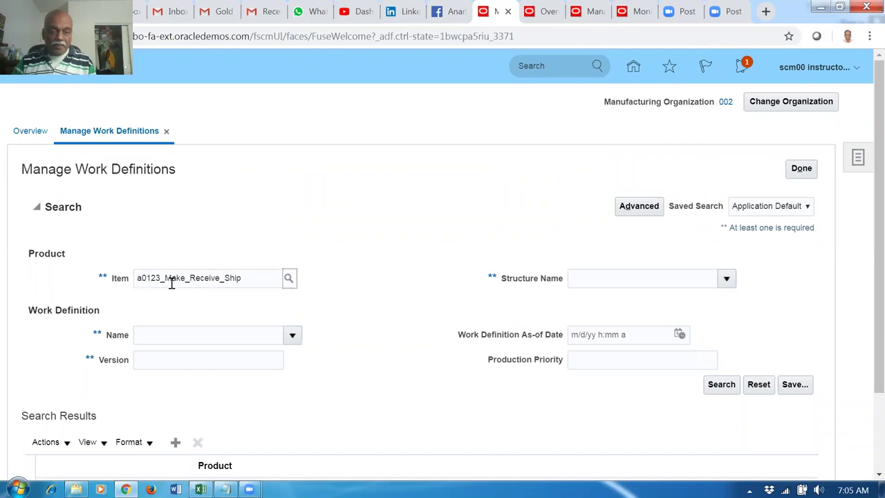
{"action": "left_click", "coordinate": [720, 383]}
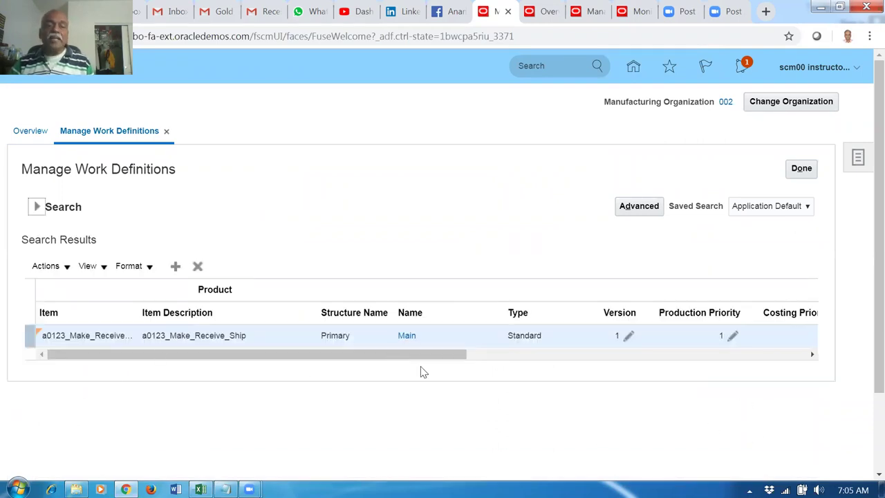
{"action": "left_click_drag", "start_coordinate": [337, 354], "coordinate": [371, 354]}
{"action": "left_click_drag", "start_coordinate": [565, 373], "coordinate": [518, 271]}
{"action": "left_click", "coordinate": [812, 168]}
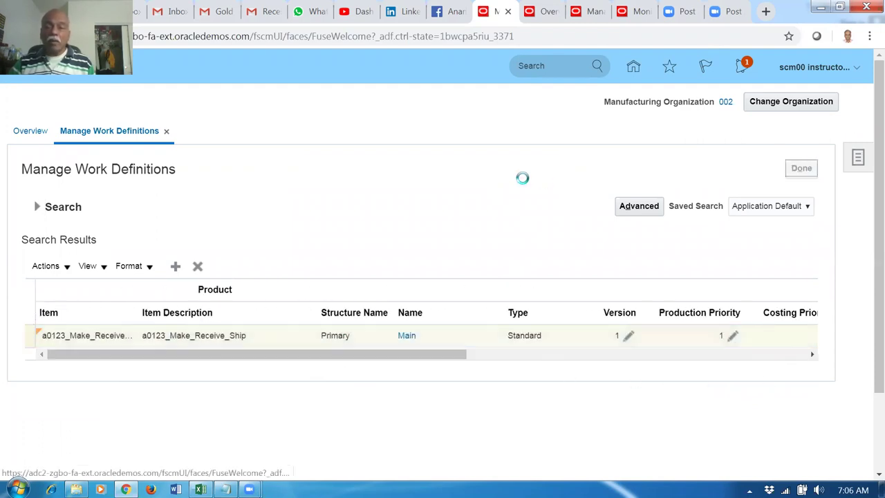
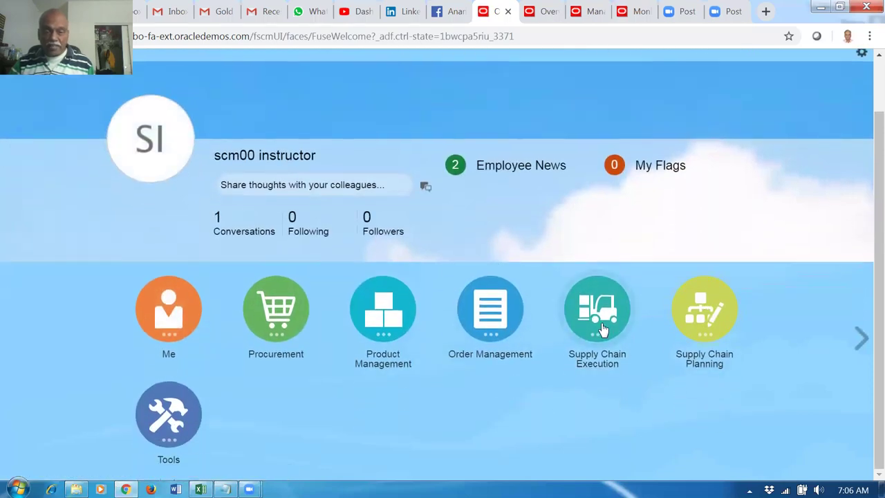
In Inventory Management for organization 001, show Inventory tasks and start a Miscellaneous Transaction.
{"action": "left_click", "coordinate": [608, 323]}
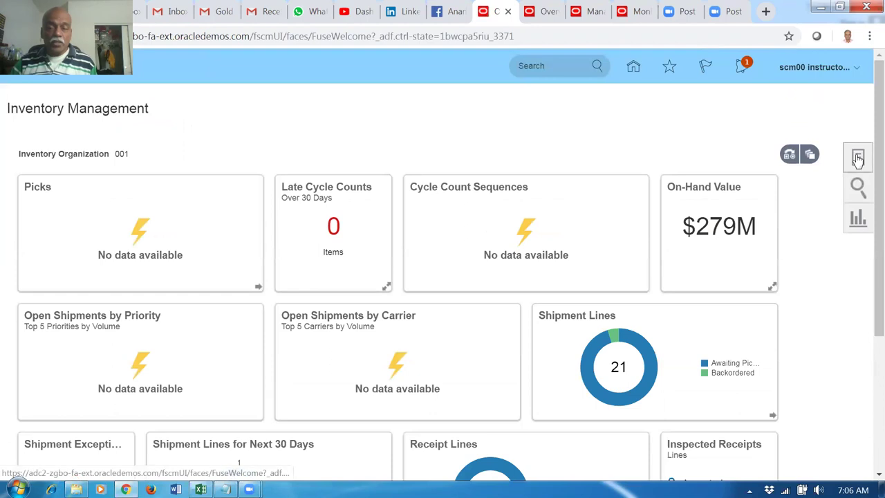
{"action": "left_click", "coordinate": [857, 159]}
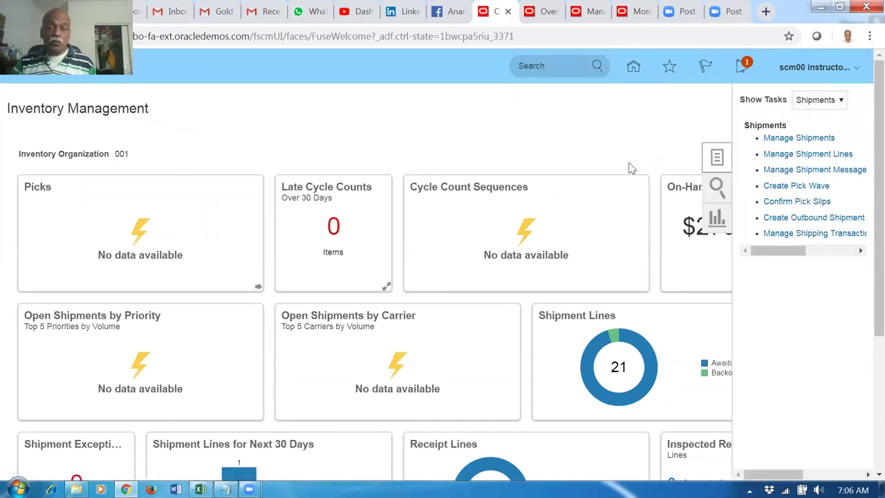
{"action": "left_click", "coordinate": [815, 104]}
{"action": "left_click", "coordinate": [812, 115]}
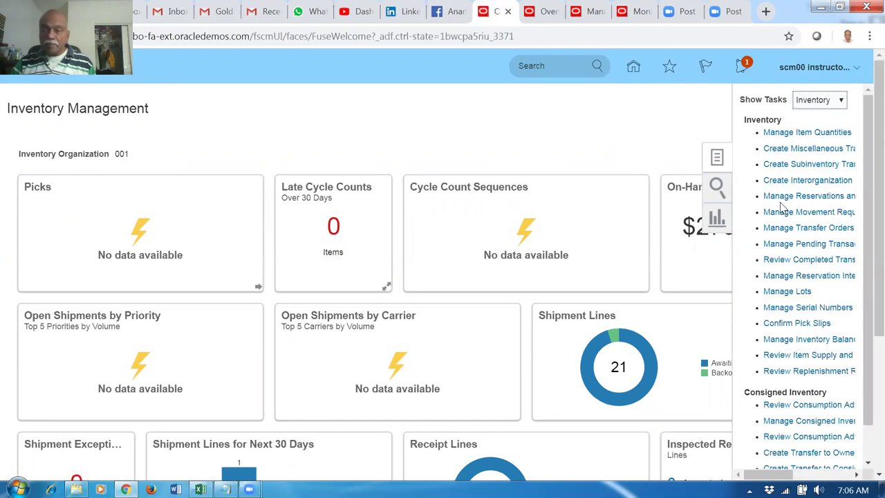
{"action": "left_click", "coordinate": [798, 148]}
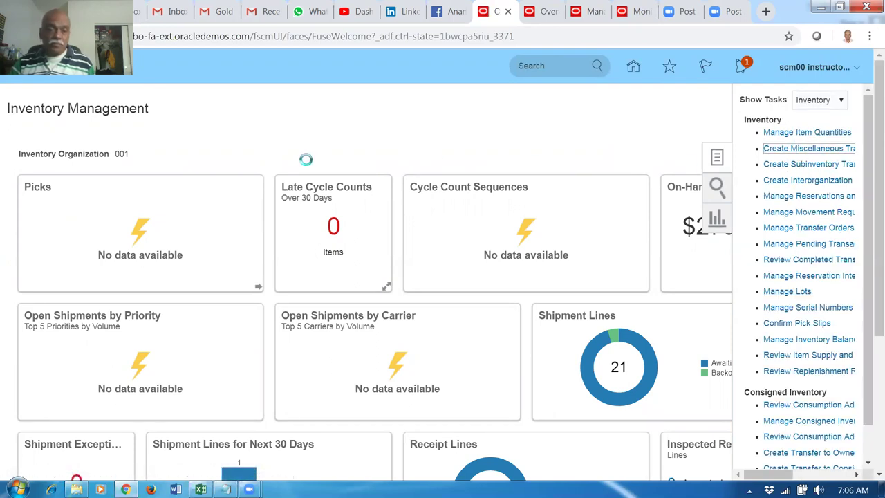
Make it a Miscellaneous Receipt to account 101.10.12101.000.000.000 using current item cost.
{"action": "left_click", "coordinate": [385, 220]}
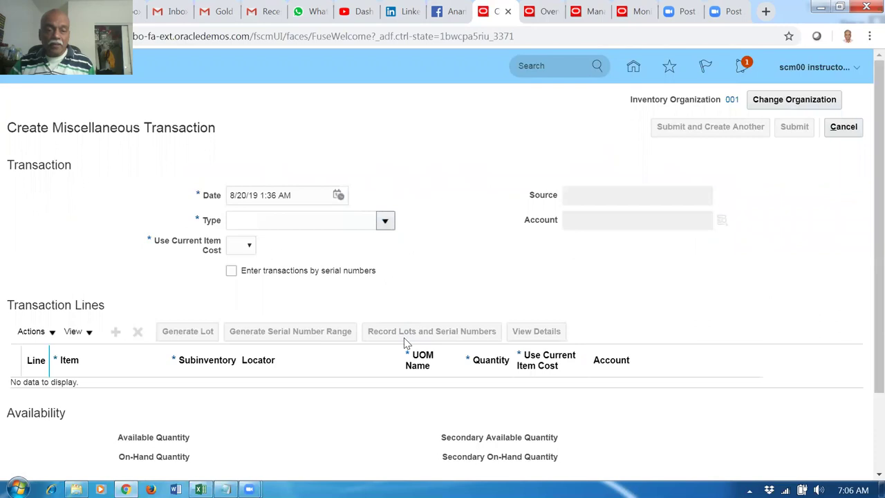
{"action": "left_click", "coordinate": [322, 412]}
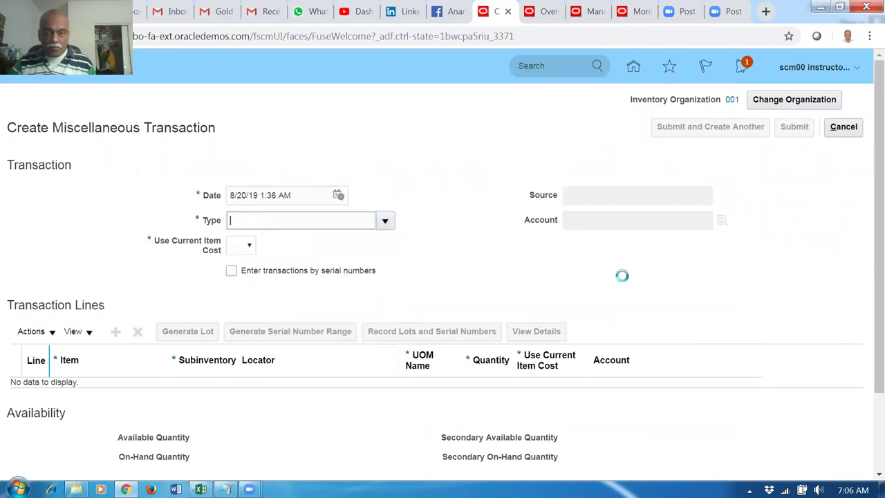
{"action": "left_click", "coordinate": [628, 220]}
{"action": "left_click", "coordinate": [722, 222]}
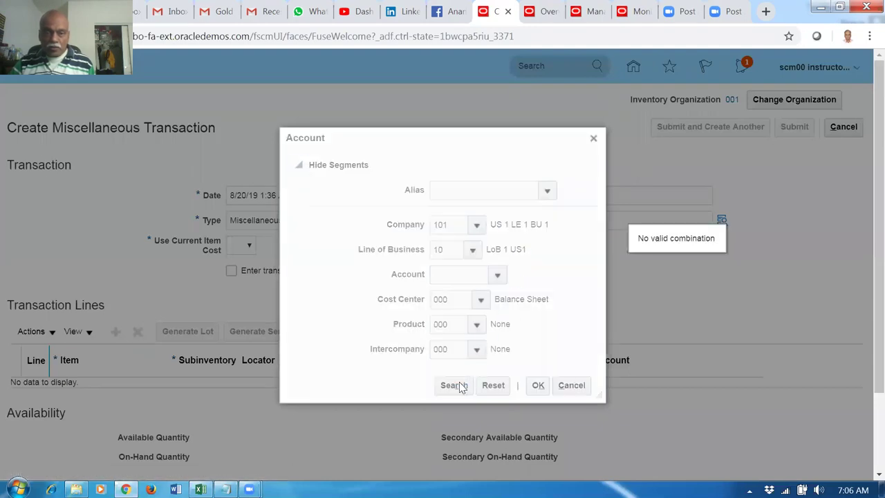
{"action": "left_click", "coordinate": [454, 387]}
{"action": "left_click", "coordinate": [370, 265]}
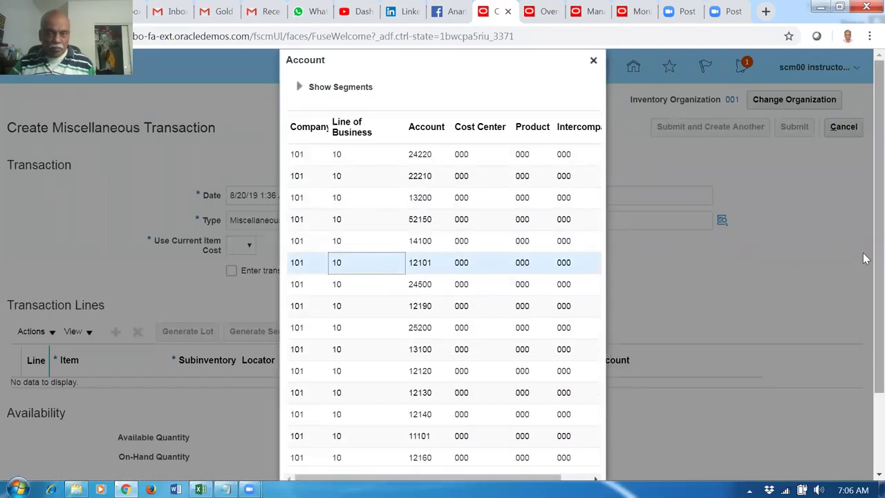
{"action": "scroll", "coordinate": [865, 259], "scroll_direction": "down", "scroll_amount": 2}
{"action": "left_click", "coordinate": [533, 394]}
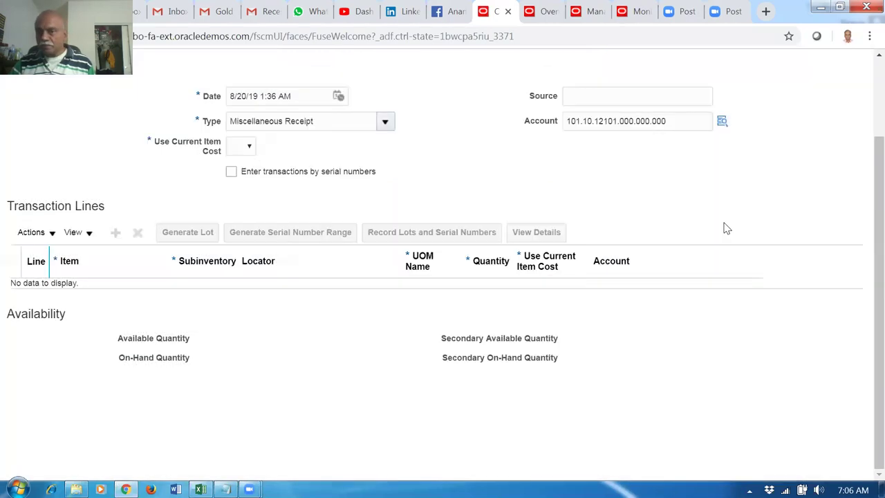
{"action": "left_click", "coordinate": [237, 151]}
{"action": "left_click", "coordinate": [239, 182]}
Add a transaction line, look up the item without finding it, and cancel the transaction.
{"action": "left_click", "coordinate": [115, 233]}
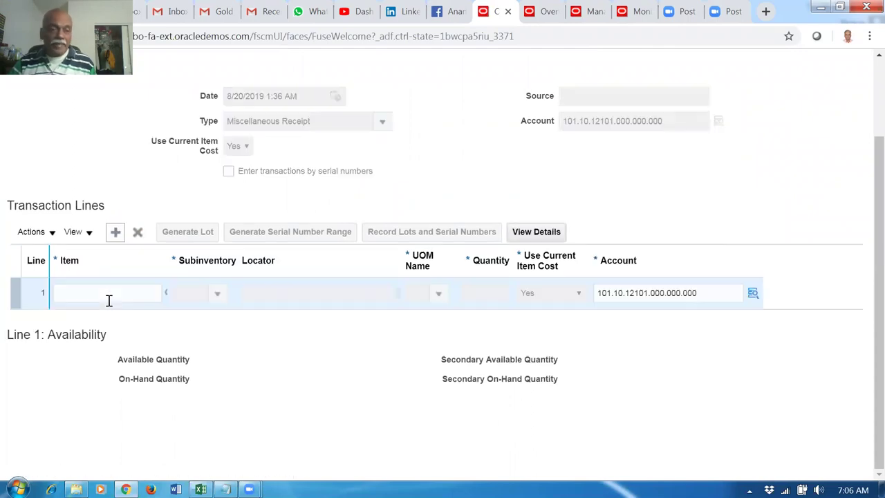
{"action": "key", "text": "ctrl+v"}
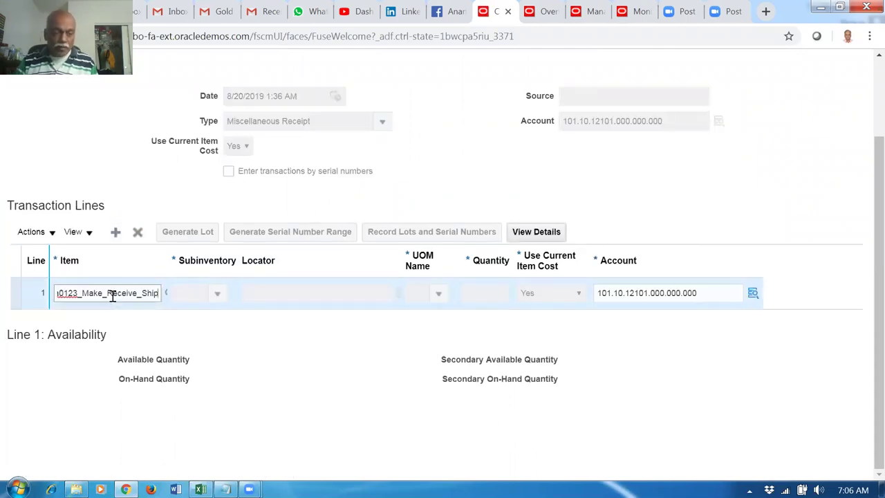
{"action": "left_click", "coordinate": [159, 293]}
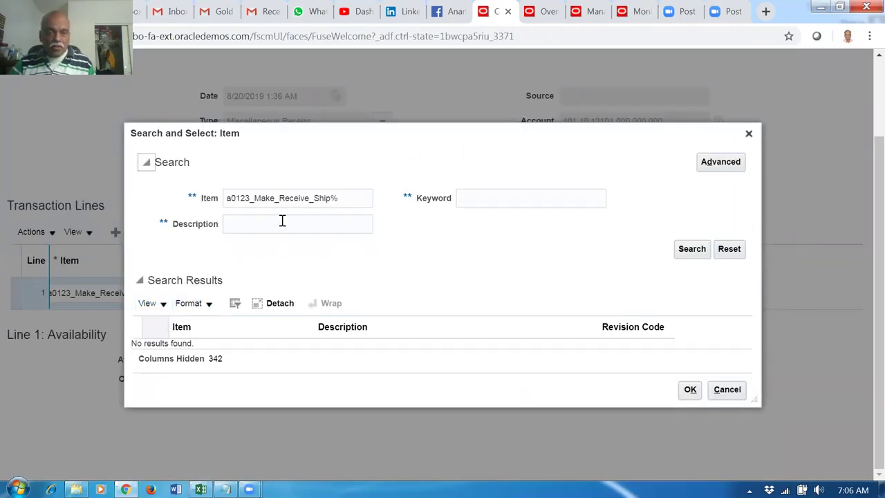
{"action": "left_click", "coordinate": [682, 254]}
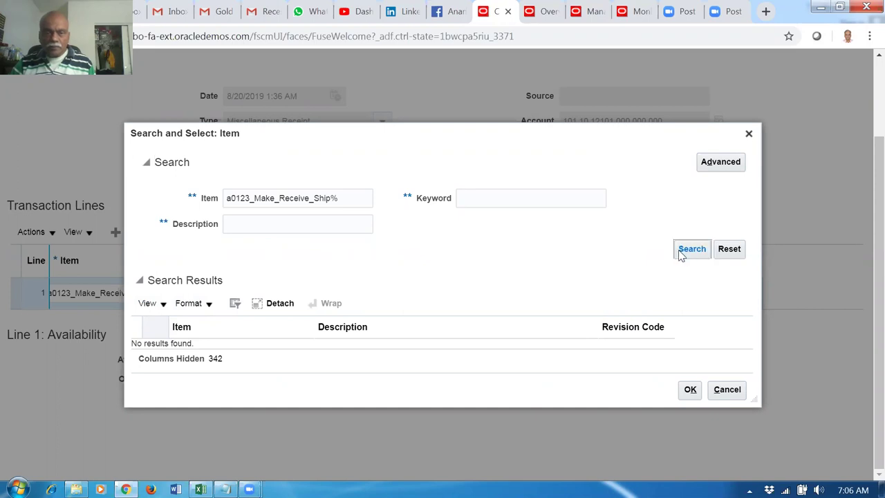
{"action": "left_click", "coordinate": [726, 389]}
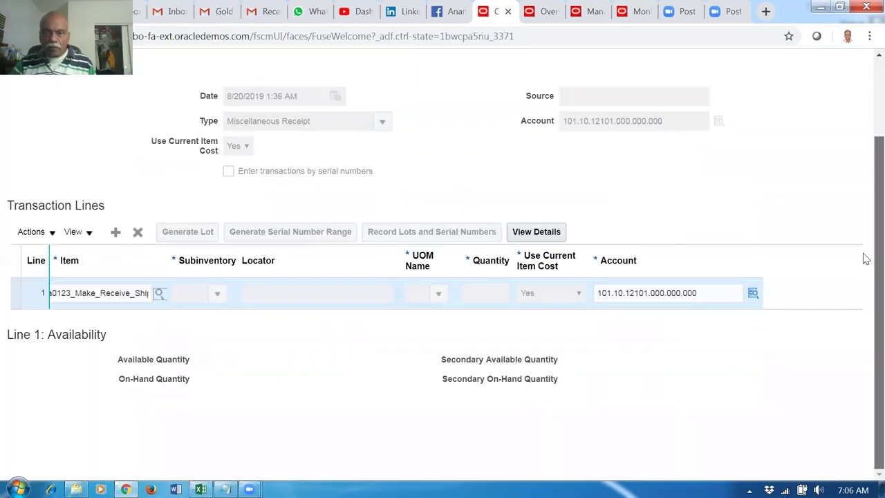
{"action": "scroll", "coordinate": [864, 258], "scroll_direction": "up", "scroll_amount": 2}
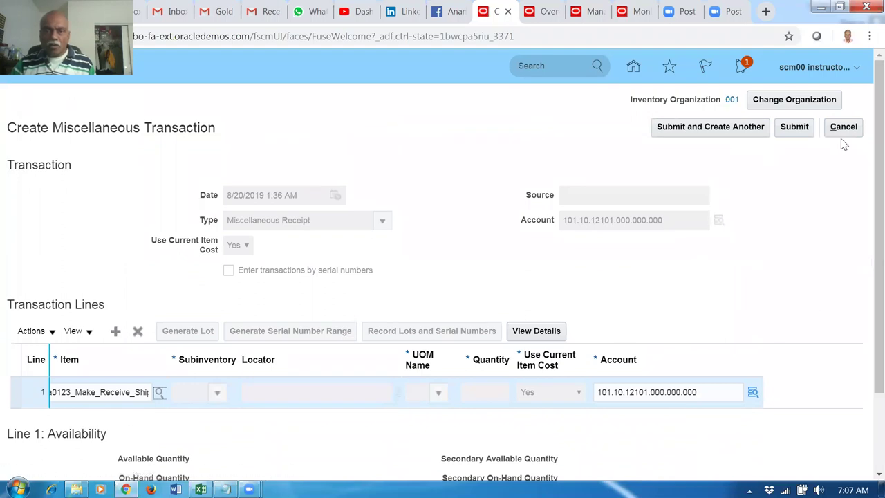
{"action": "left_click", "coordinate": [844, 134]}
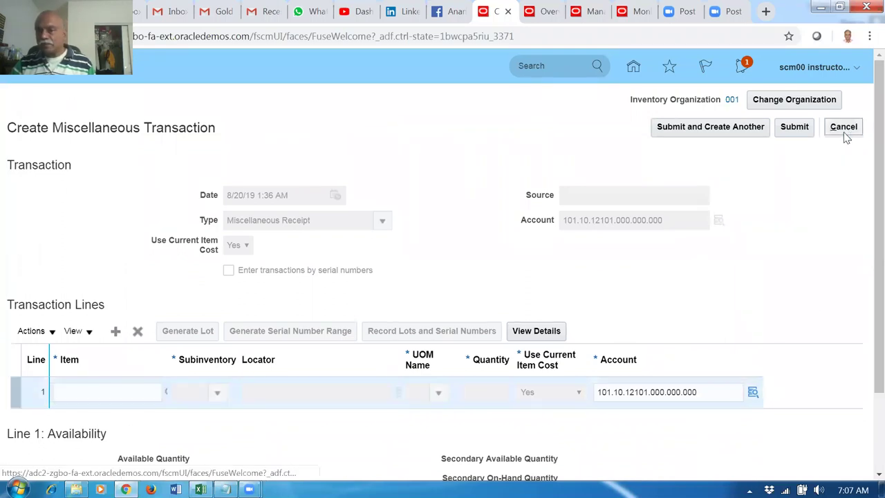
Discard the draft, switch to organization 002, and start a new miscellaneous transaction there.
{"action": "left_click", "coordinate": [844, 134]}
{"action": "left_click", "coordinate": [614, 290]}
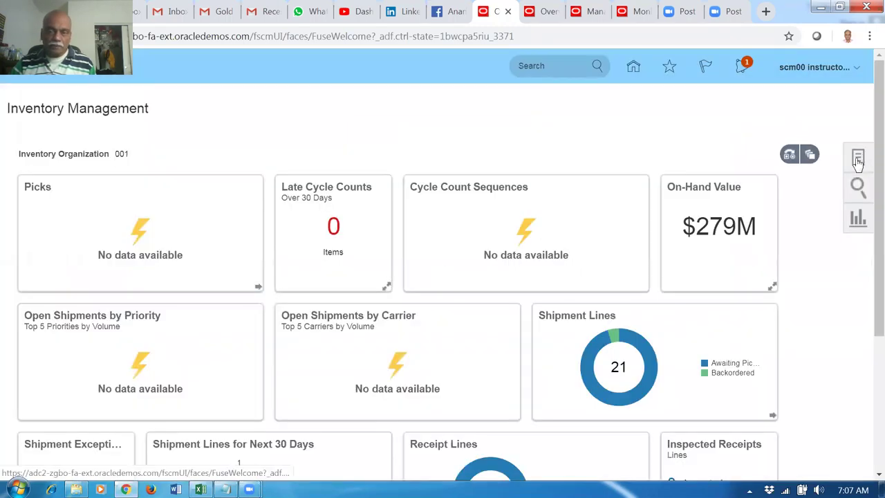
{"action": "left_click", "coordinate": [857, 159]}
{"action": "left_click", "coordinate": [802, 149]}
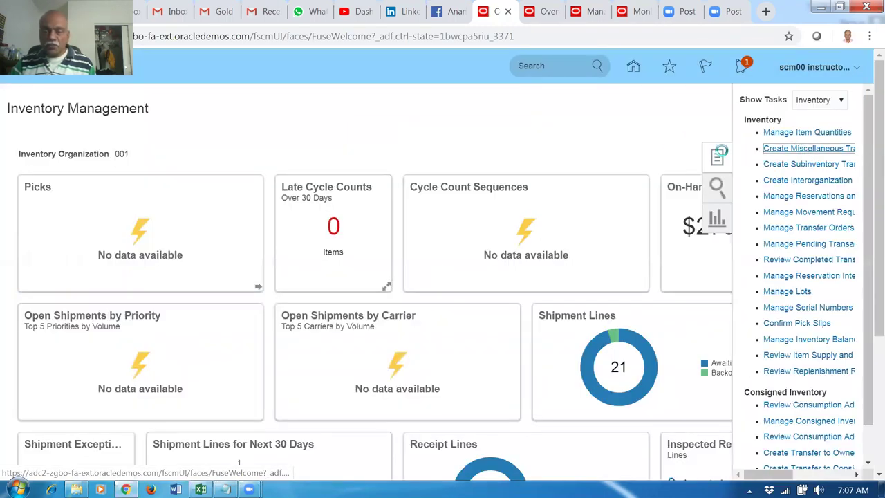
{"action": "left_click", "coordinate": [781, 102]}
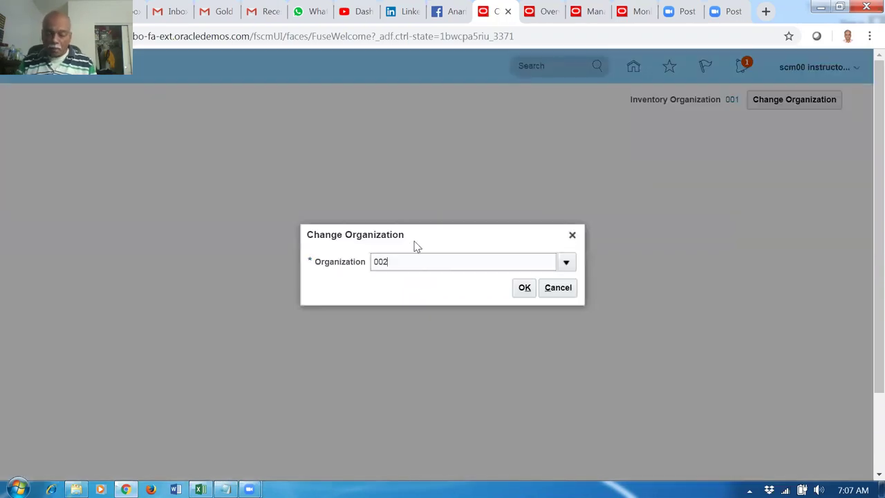
{"action": "left_click", "coordinate": [524, 289]}
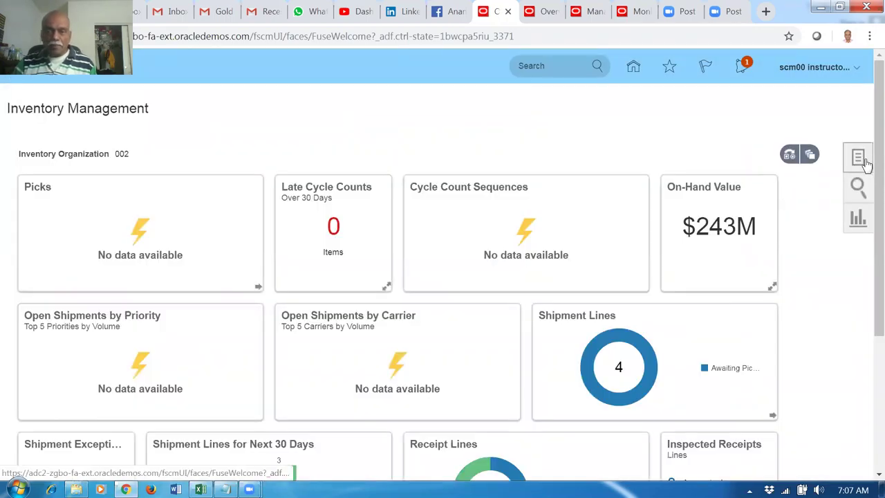
{"action": "left_click", "coordinate": [864, 162]}
{"action": "left_click", "coordinate": [805, 148]}
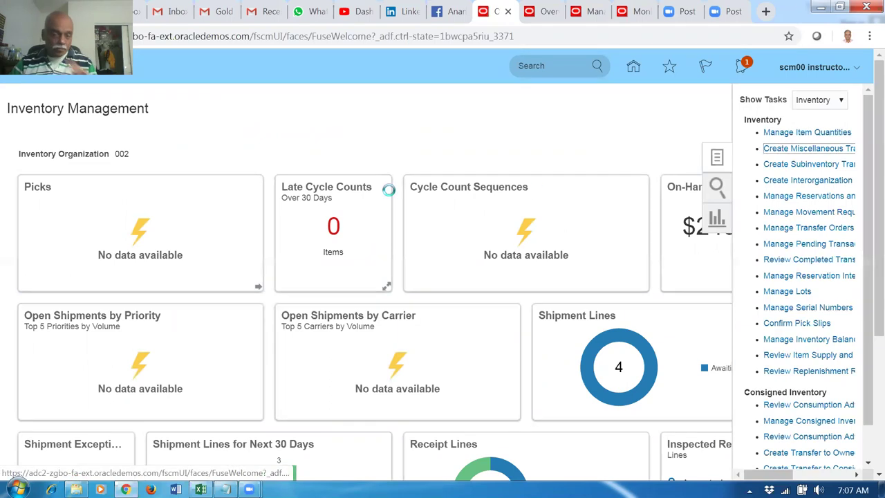
Set up a Miscellaneous Receipt charged to account 13100 at current item cost.
{"action": "left_click", "coordinate": [382, 219]}
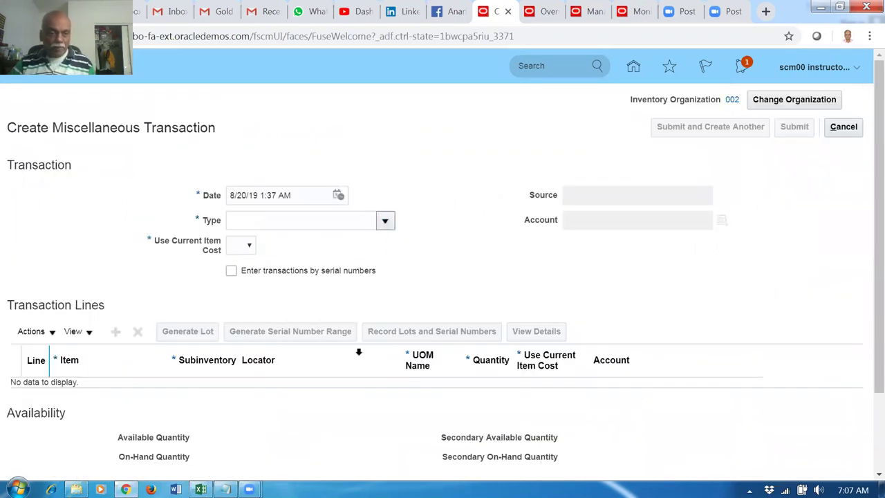
{"action": "left_click", "coordinate": [520, 279]}
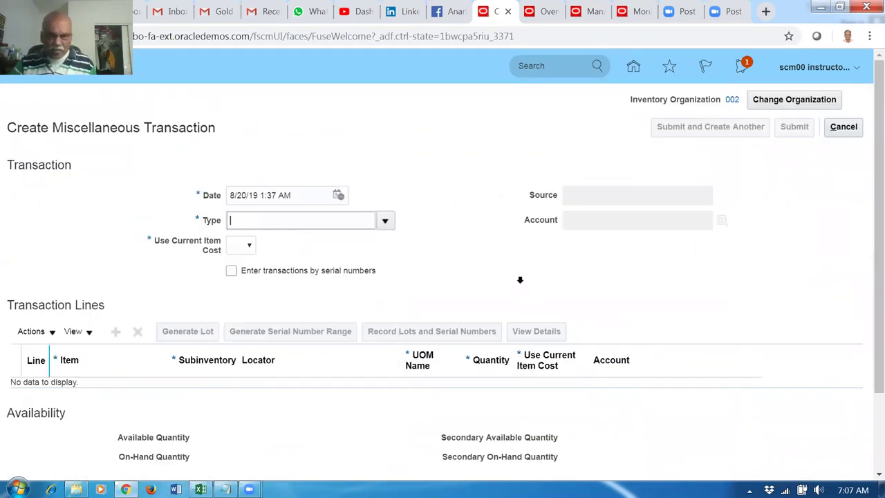
{"action": "left_click", "coordinate": [634, 217]}
{"action": "left_click", "coordinate": [723, 220]}
{"action": "left_click", "coordinate": [453, 387]}
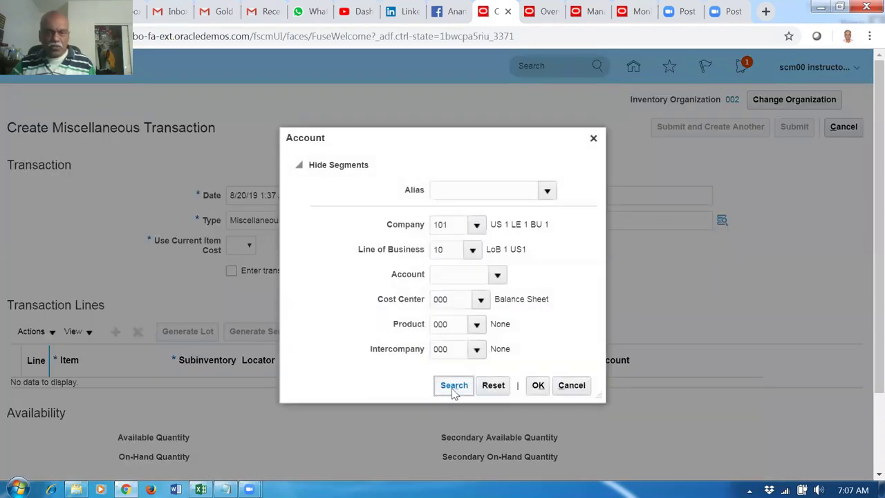
{"action": "left_click", "coordinate": [336, 243]}
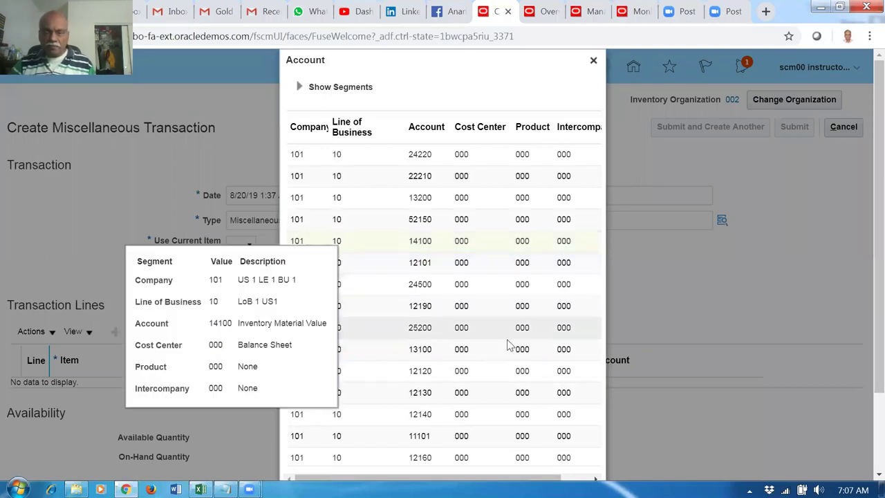
{"action": "scroll", "coordinate": [865, 314], "scroll_direction": "down", "scroll_amount": 2}
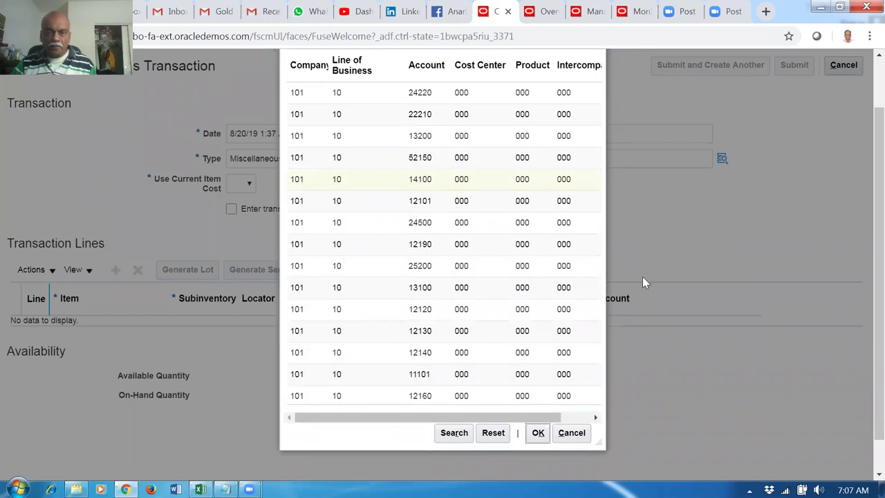
{"action": "left_click", "coordinate": [461, 288]}
{"action": "left_click", "coordinate": [532, 433]}
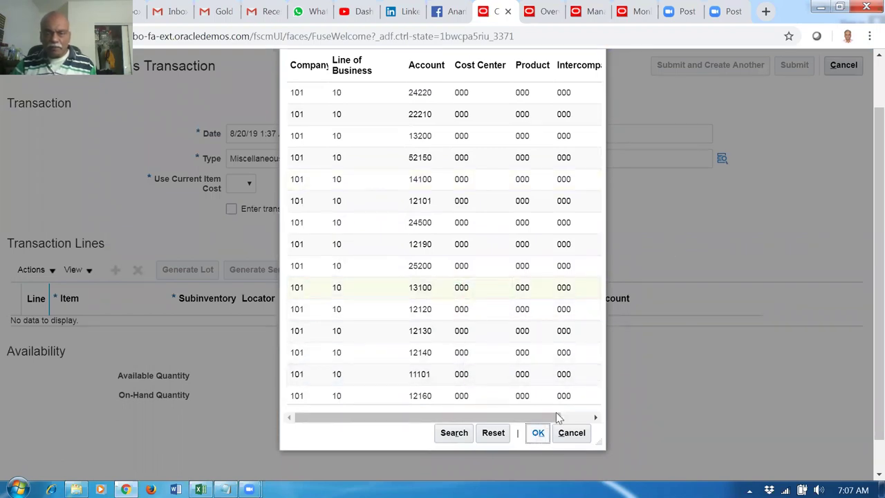
{"action": "left_click", "coordinate": [249, 192]}
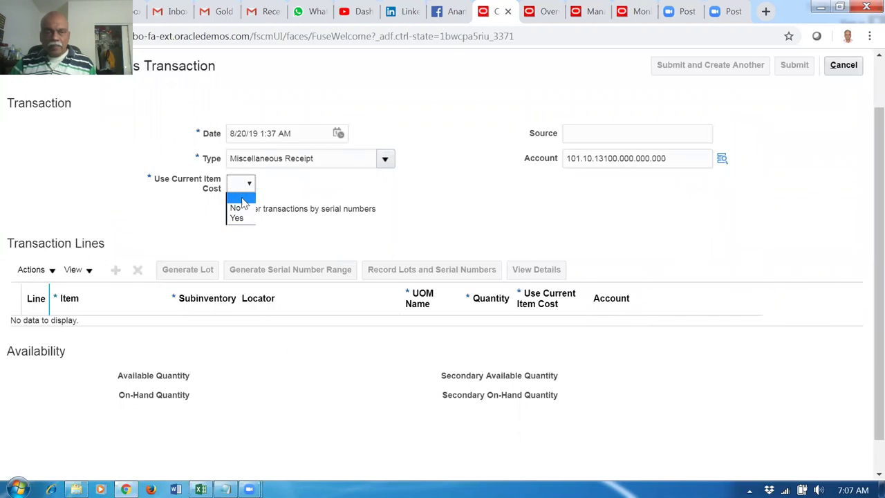
{"action": "left_click", "coordinate": [237, 219]}
Add a line receiving 2 Ea of a0123_Make_Receive_Ship into Stores and submit it.
{"action": "left_click", "coordinate": [115, 269]}
{"action": "type", "text": "a0123_Make_Receive_Ship"}
{"action": "key", "text": "Tab"}
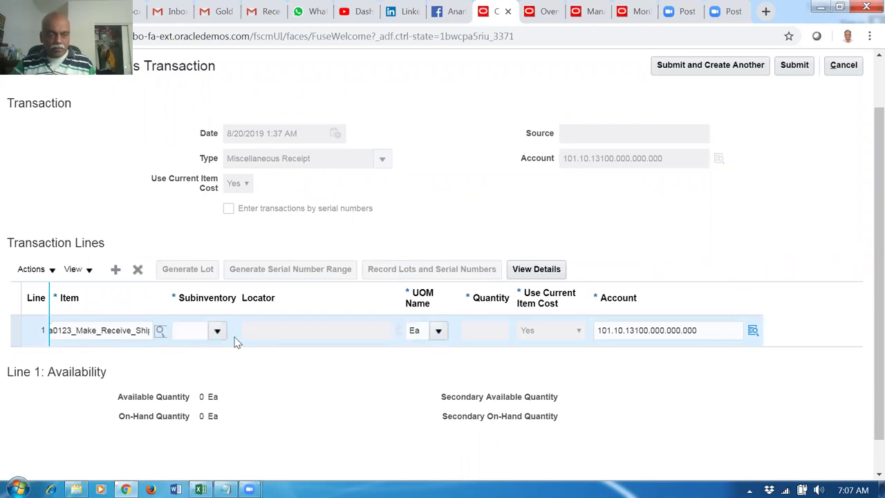
{"action": "left_click", "coordinate": [216, 331]}
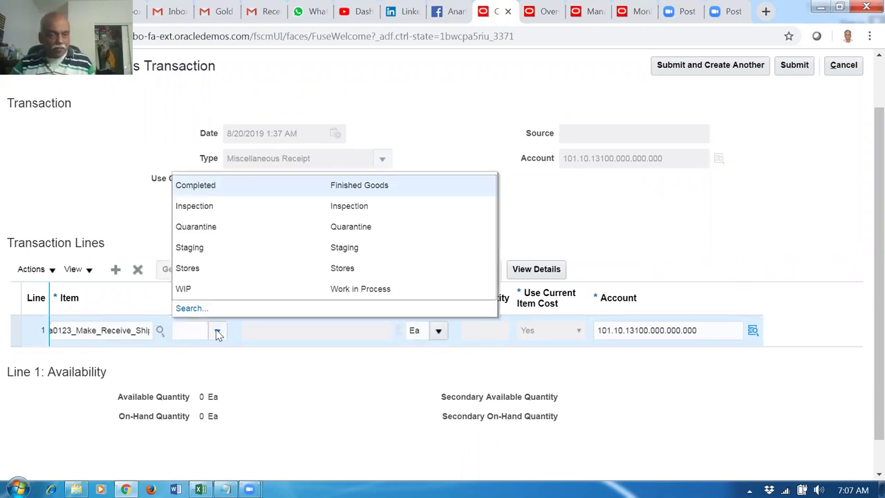
{"action": "left_click", "coordinate": [208, 269]}
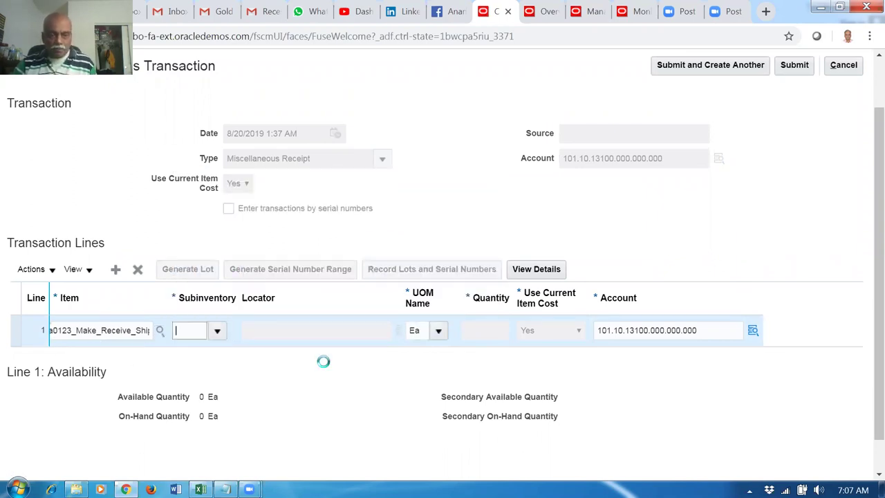
{"action": "left_click", "coordinate": [486, 333]}
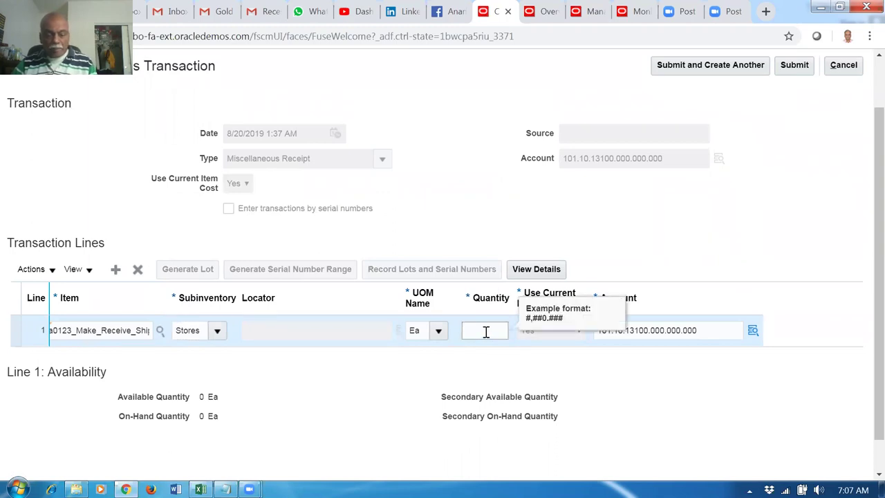
{"action": "left_click", "coordinate": [683, 232]}
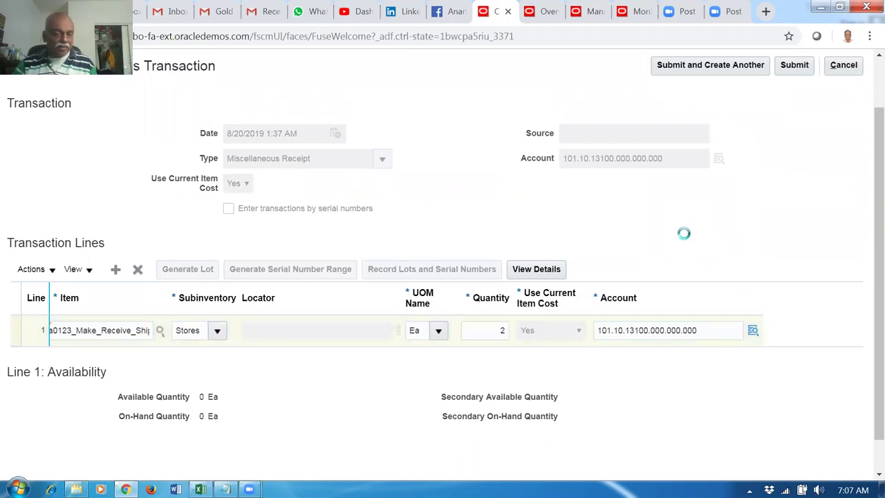
{"action": "scroll", "coordinate": [688, 240], "scroll_direction": "up", "scroll_amount": 1}
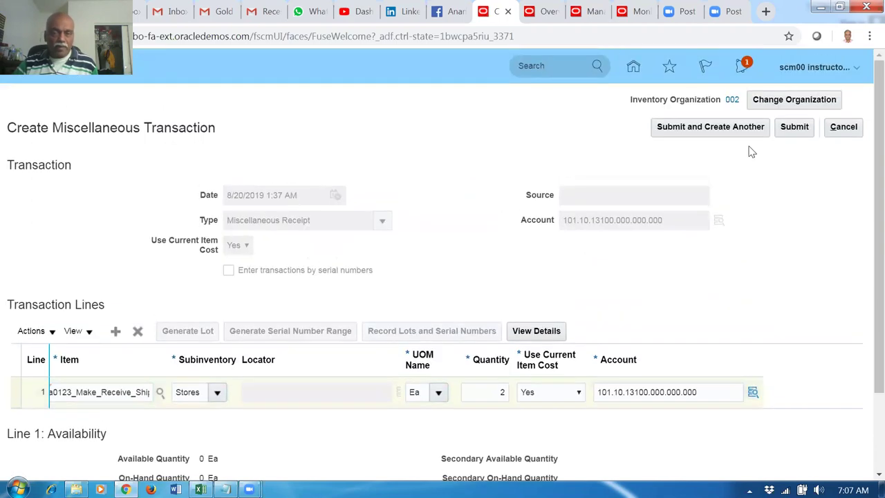
{"action": "left_click", "coordinate": [795, 128]}
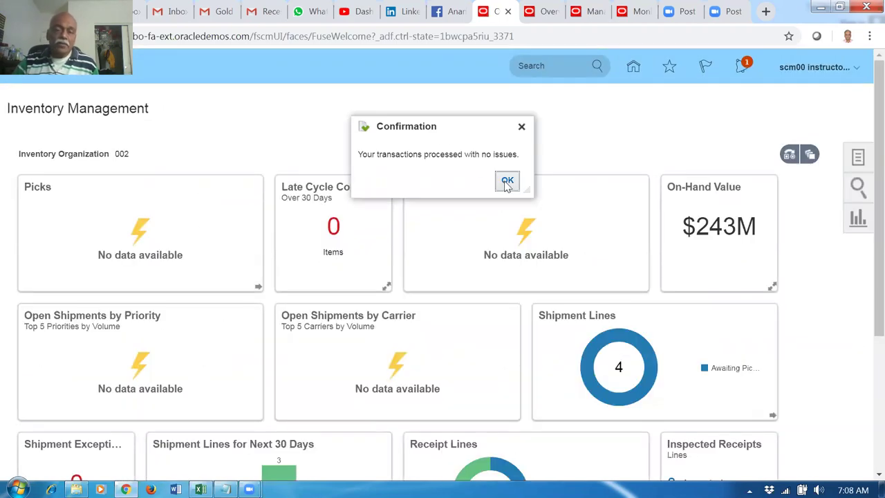
{"action": "left_click", "coordinate": [507, 181]}
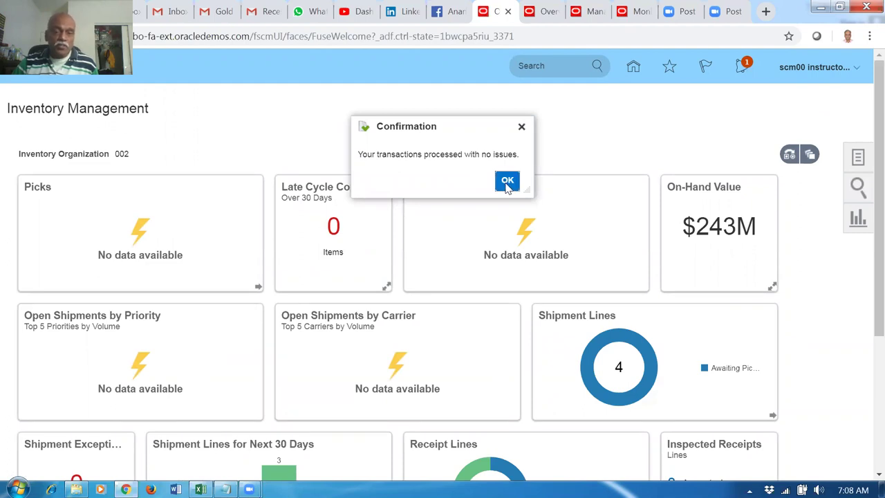
From Home, go to Supply Chain Planning > Plan Inputs and launch Collect Planning Data.
{"action": "left_click", "coordinate": [633, 67]}
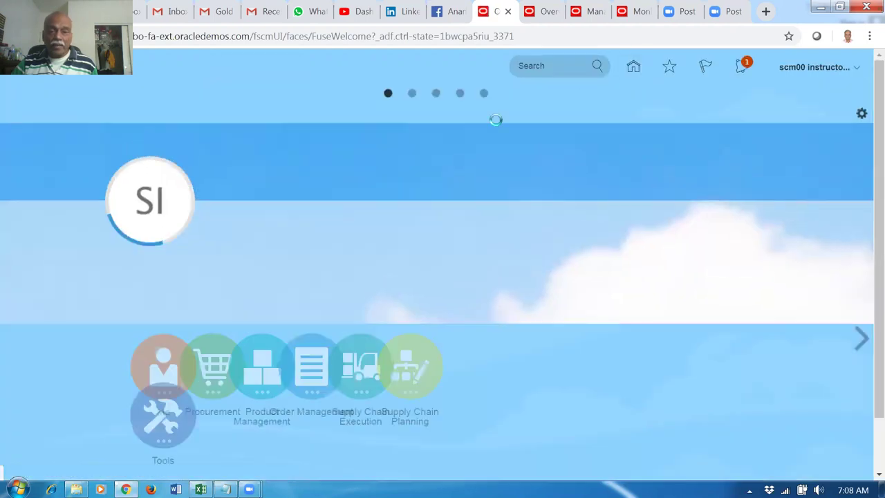
{"action": "left_click", "coordinate": [704, 368]}
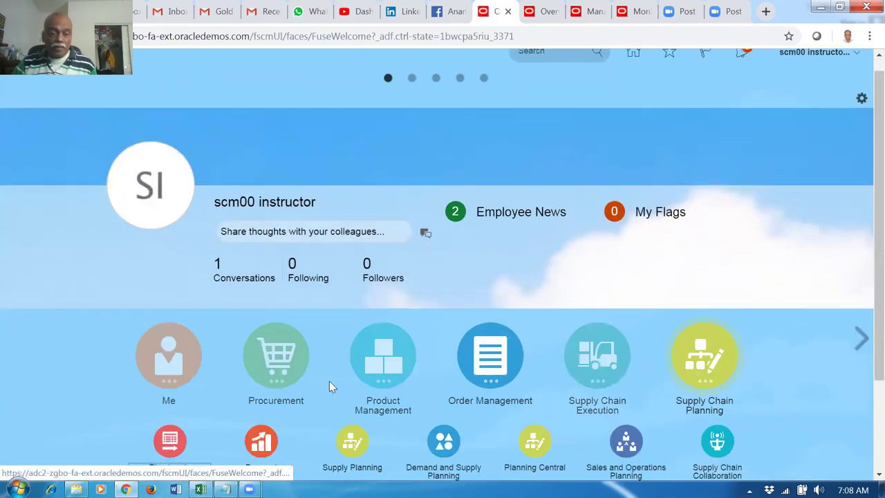
{"action": "scroll", "coordinate": [205, 357], "scroll_direction": "down", "scroll_amount": 1}
{"action": "left_click", "coordinate": [169, 374]}
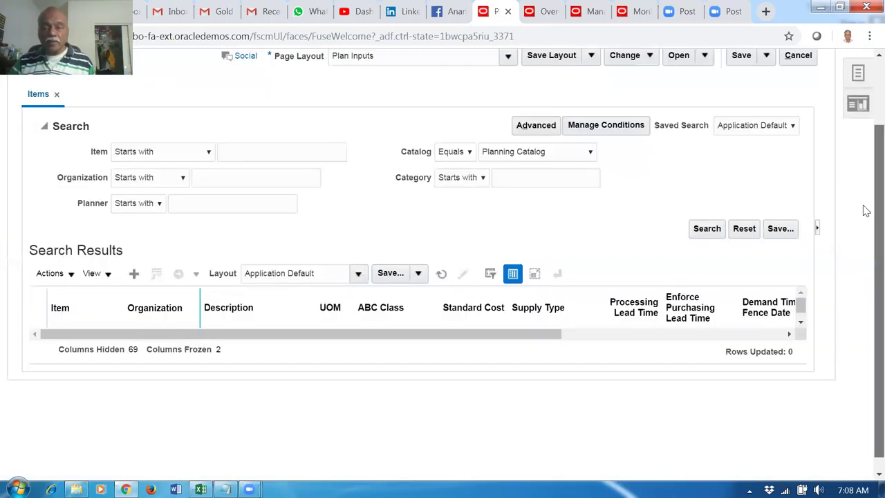
{"action": "scroll", "coordinate": [866, 211], "scroll_direction": "up", "scroll_amount": 1}
{"action": "left_click", "coordinate": [863, 162]}
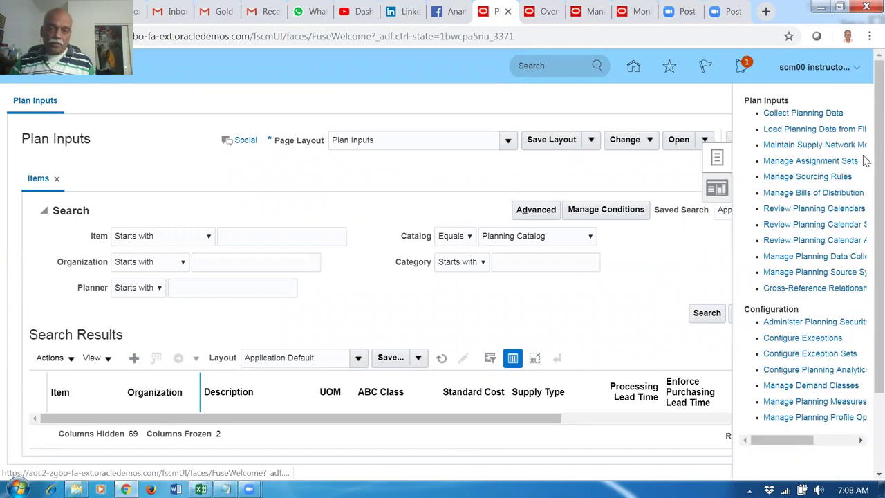
{"action": "left_click", "coordinate": [767, 113]}
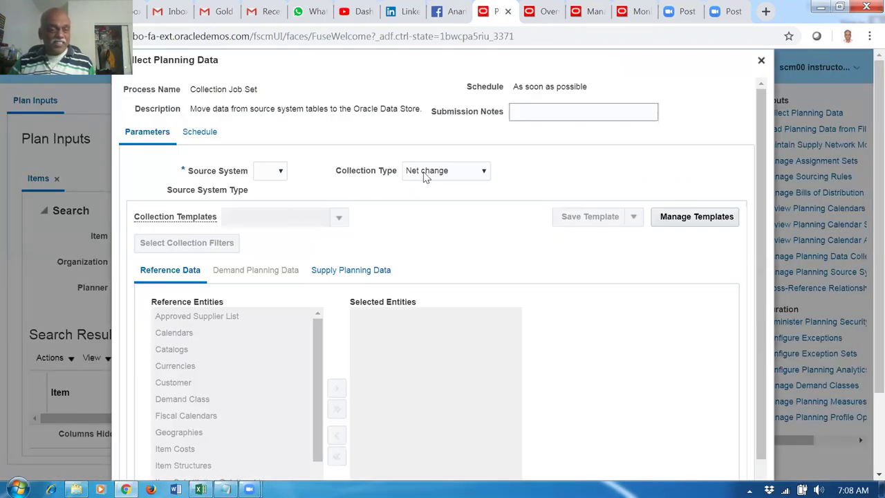
Set a Targeted collection from OPS with Items, Item Structures and Catalogs selected.
{"action": "left_click", "coordinate": [425, 177]}
{"action": "left_click", "coordinate": [424, 182]}
{"action": "left_click", "coordinate": [270, 171]}
{"action": "left_click", "coordinate": [267, 192]}
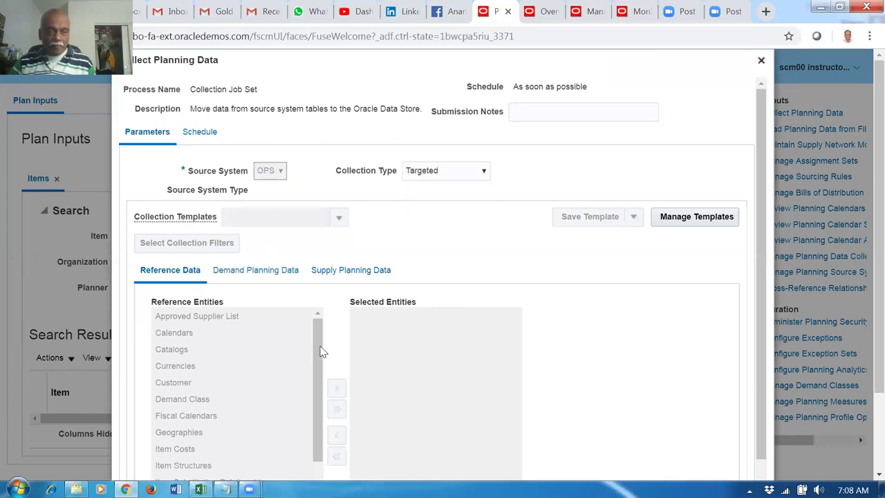
{"action": "scroll", "coordinate": [320, 352], "scroll_direction": "down", "scroll_amount": 2}
{"action": "left_click", "coordinate": [290, 444]}
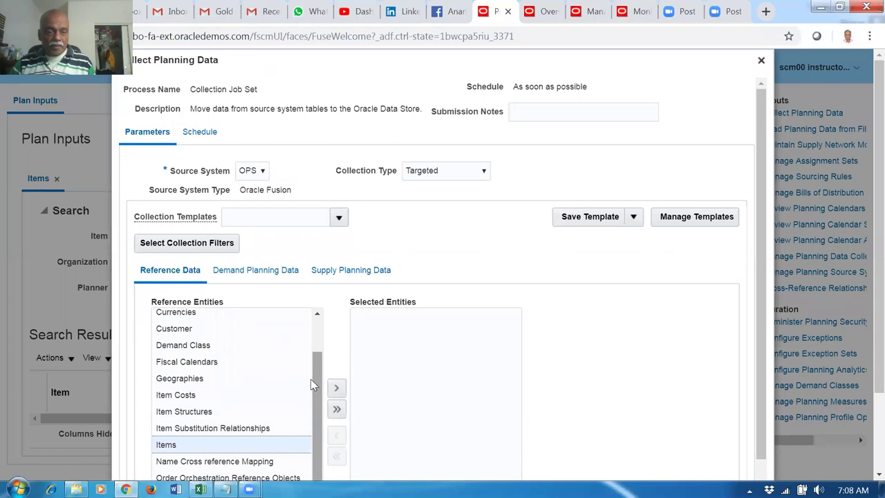
{"action": "left_click", "coordinate": [336, 387]}
{"action": "scroll", "coordinate": [316, 353], "scroll_direction": "up", "scroll_amount": 2}
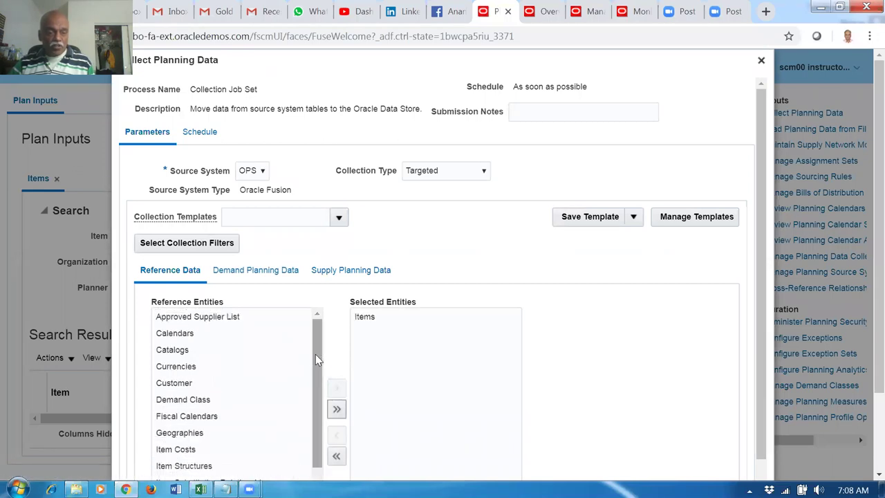
{"action": "scroll", "coordinate": [317, 356], "scroll_direction": "down", "scroll_amount": 1}
{"action": "left_click", "coordinate": [219, 445]}
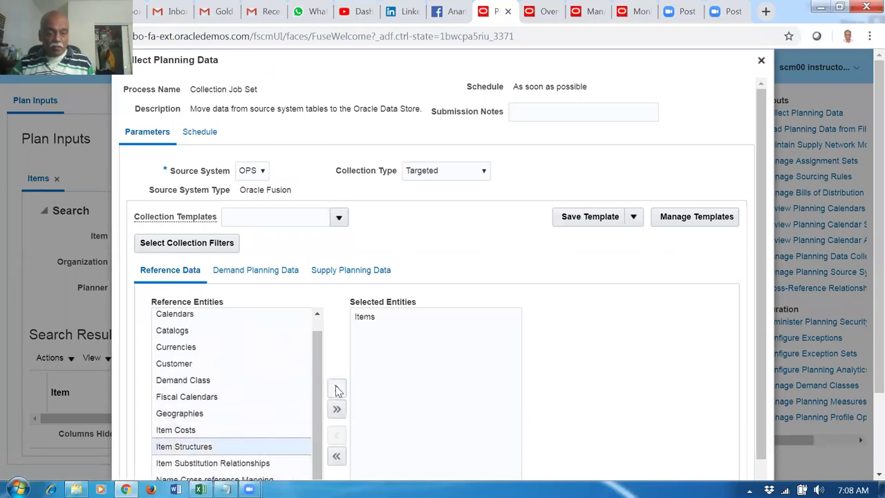
{"action": "left_click", "coordinate": [337, 388]}
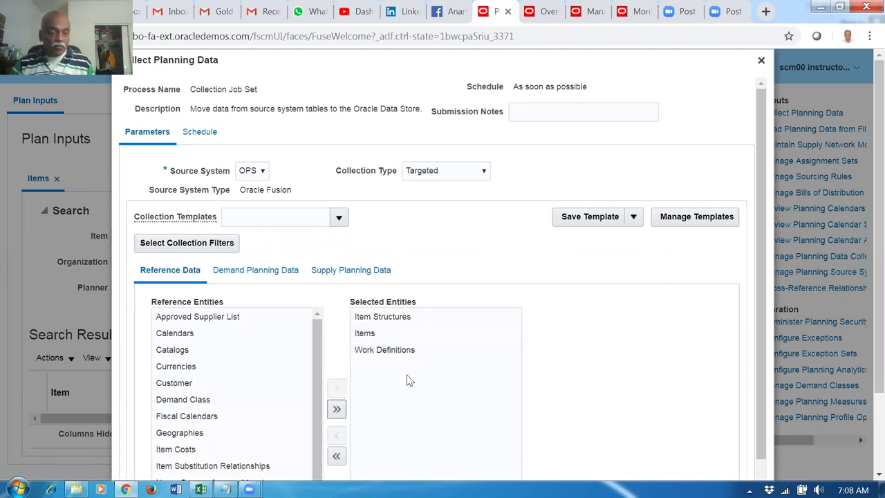
{"action": "left_click", "coordinate": [202, 351]}
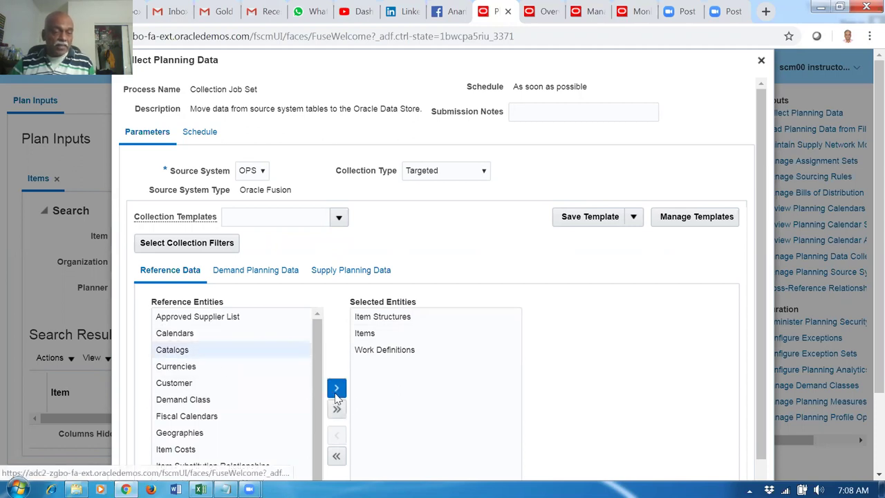
{"action": "left_click", "coordinate": [337, 388]}
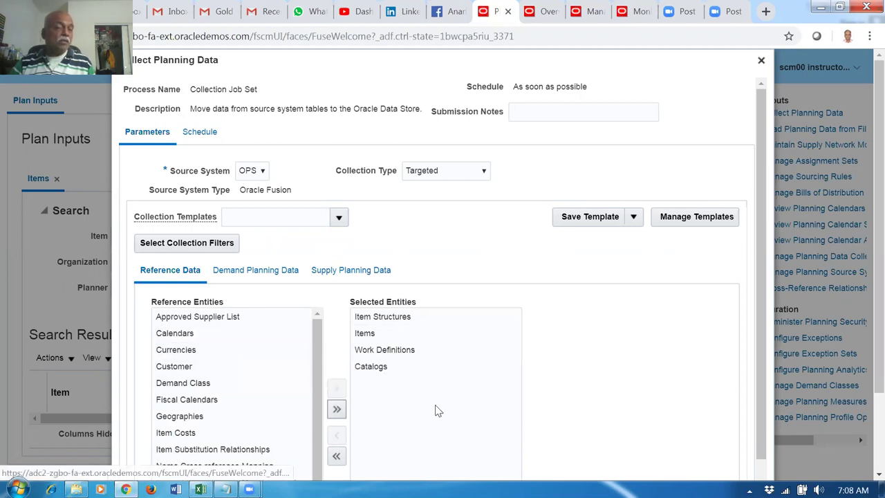
Add On Hand supply data and submit the collection as process 1655047.
{"action": "left_click", "coordinate": [341, 270]}
{"action": "left_click", "coordinate": [196, 319]}
{"action": "left_click", "coordinate": [319, 359]}
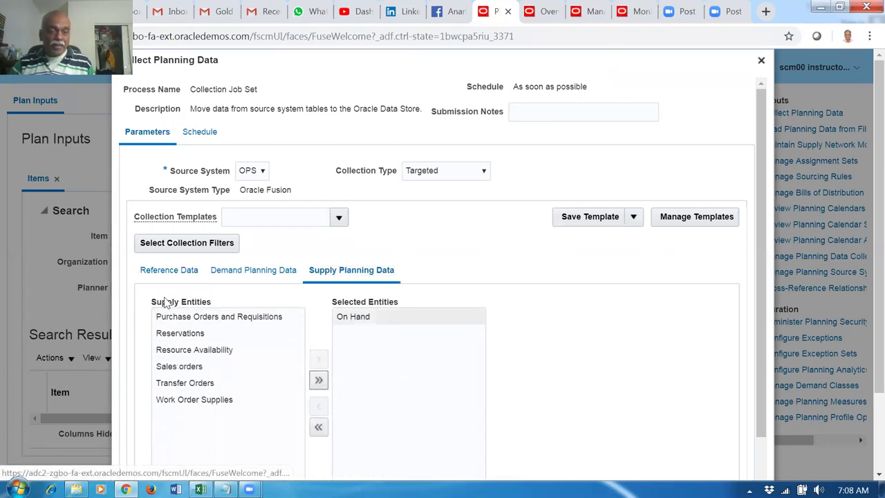
{"action": "left_click", "coordinate": [168, 271]}
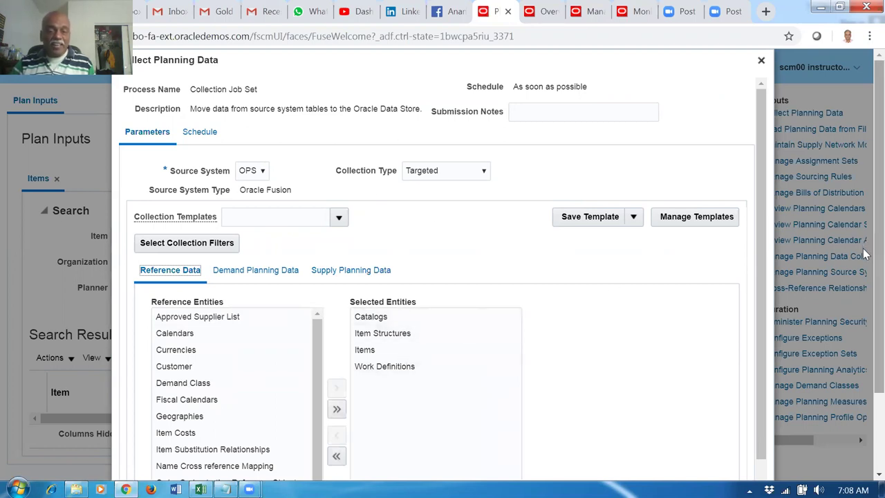
{"action": "scroll", "coordinate": [864, 254], "scroll_direction": "down", "scroll_amount": 3}
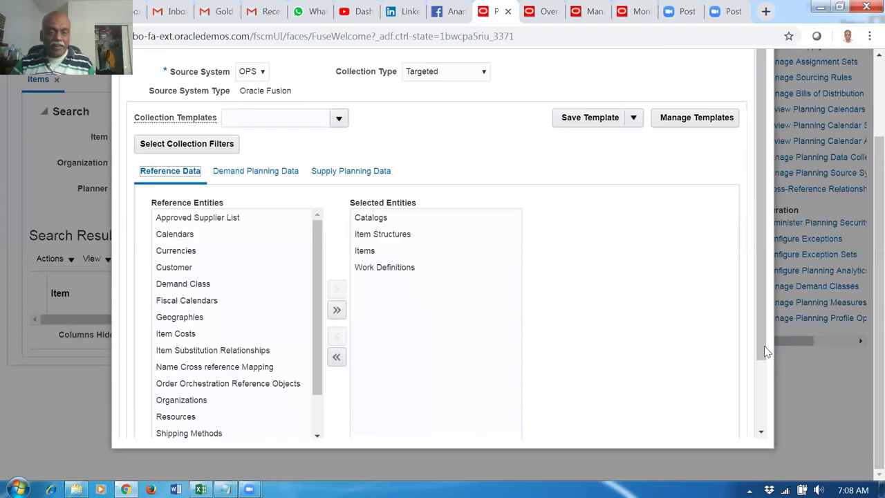
{"action": "scroll", "coordinate": [773, 408], "scroll_direction": "down", "scroll_amount": 2}
{"action": "left_click", "coordinate": [705, 425]}
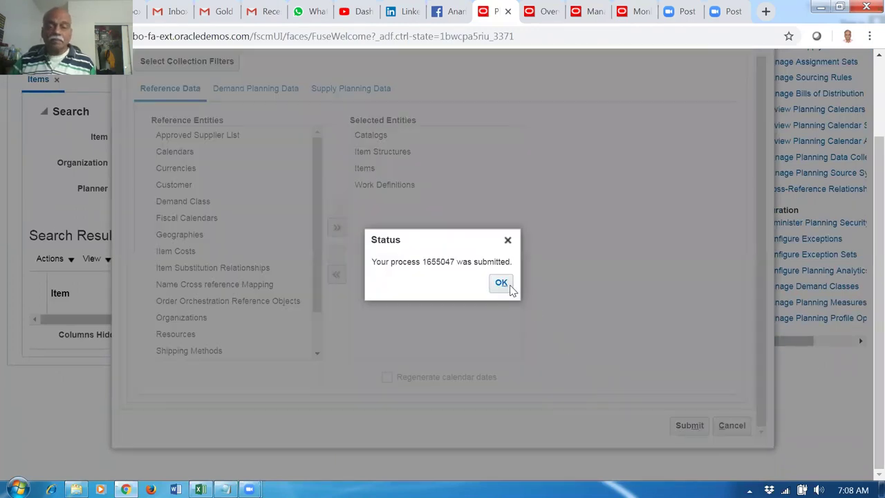
{"action": "left_click", "coordinate": [509, 286]}
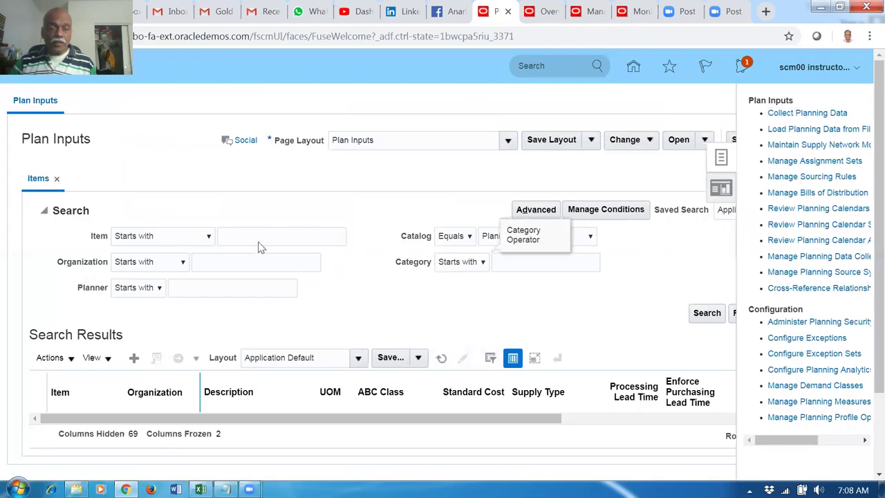
Search Plan Inputs for item a0123_Make_Receive_Ship, rerun the search, then return Home.
{"action": "left_click", "coordinate": [252, 237]}
{"action": "type", "text": "a0123_Make_Receive_Ship"}
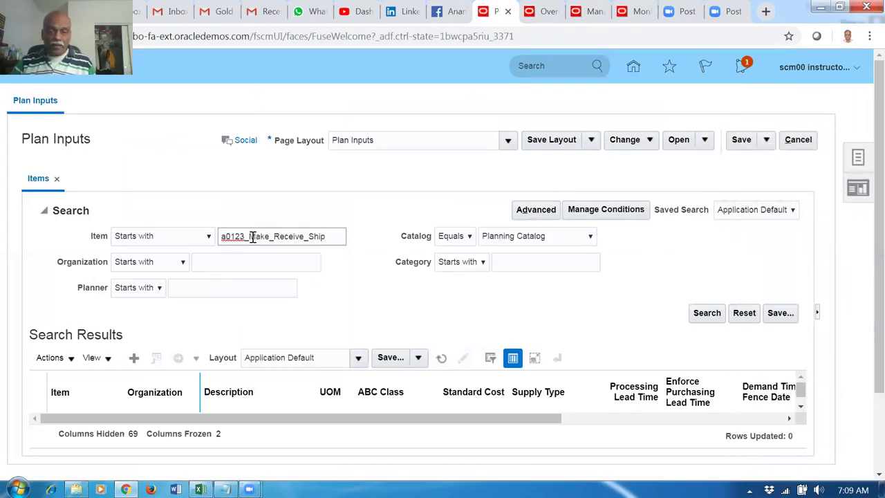
{"action": "left_click", "coordinate": [708, 313]}
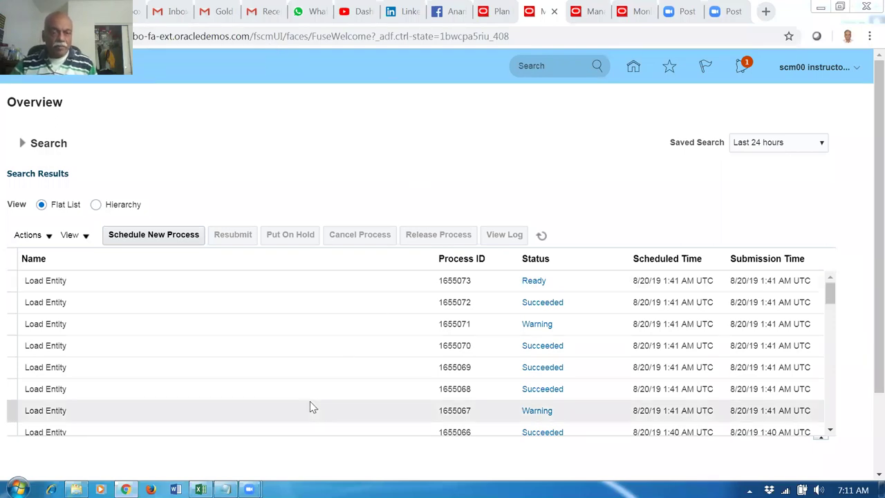
{"action": "left_click", "coordinate": [504, 23]}
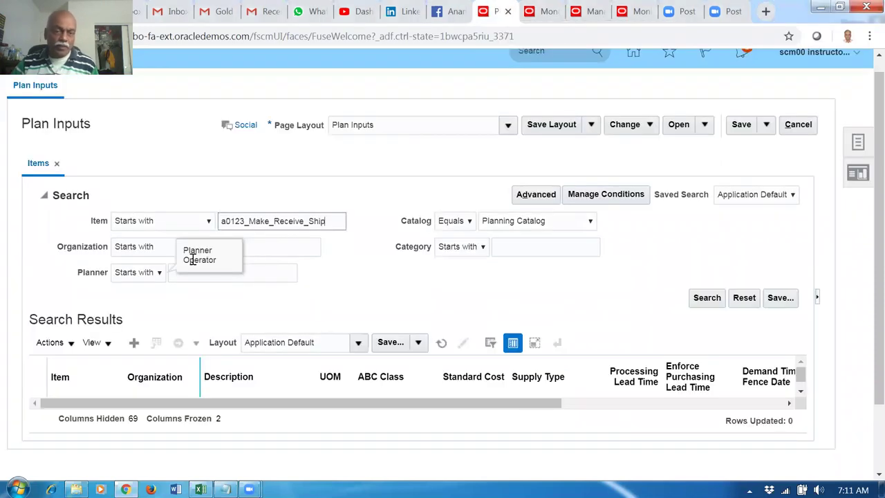
{"action": "left_click", "coordinate": [706, 299]}
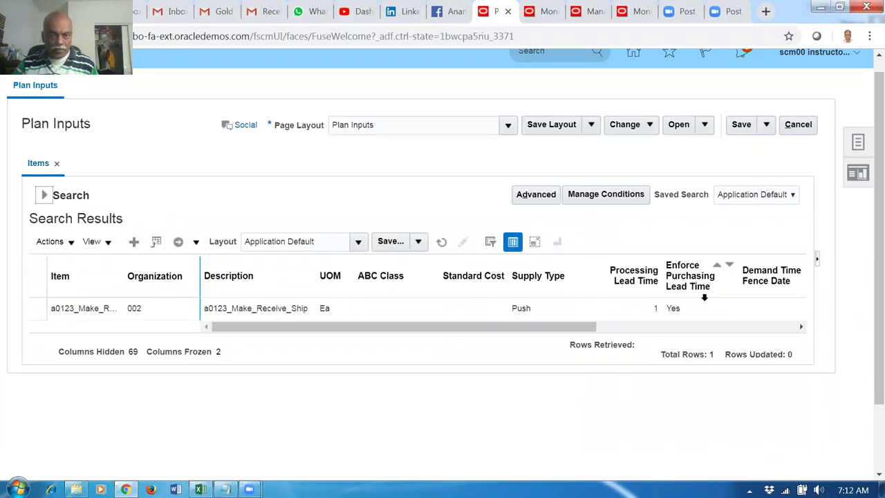
{"action": "left_click_drag", "start_coordinate": [266, 320], "coordinate": [325, 338]}
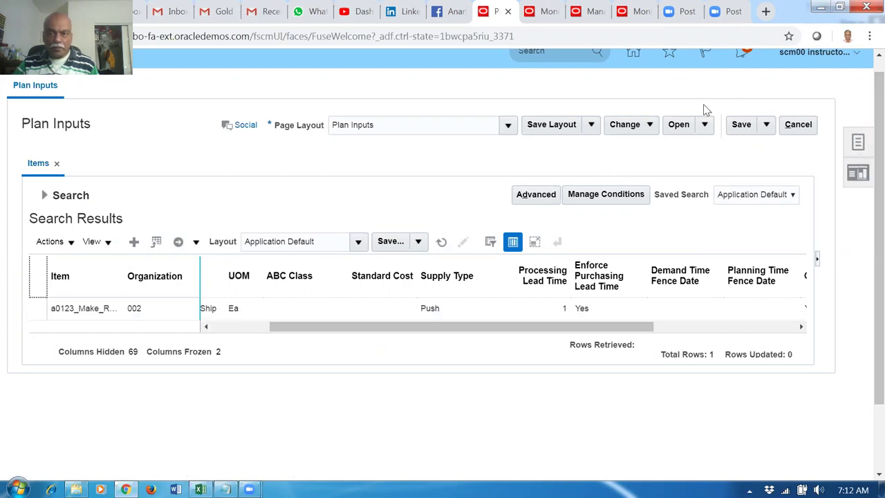
{"action": "scroll", "coordinate": [705, 110], "scroll_direction": "up", "scroll_amount": 1}
{"action": "left_click", "coordinate": [632, 67]}
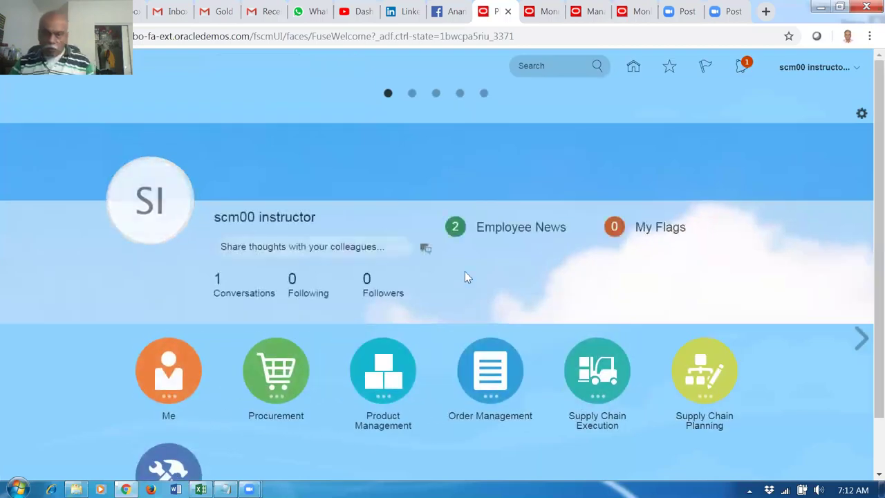
Go to Manage ATP Rules from the Order Management work area and focus the Name search.
{"action": "left_click", "coordinate": [489, 378]}
{"action": "left_click", "coordinate": [534, 435]}
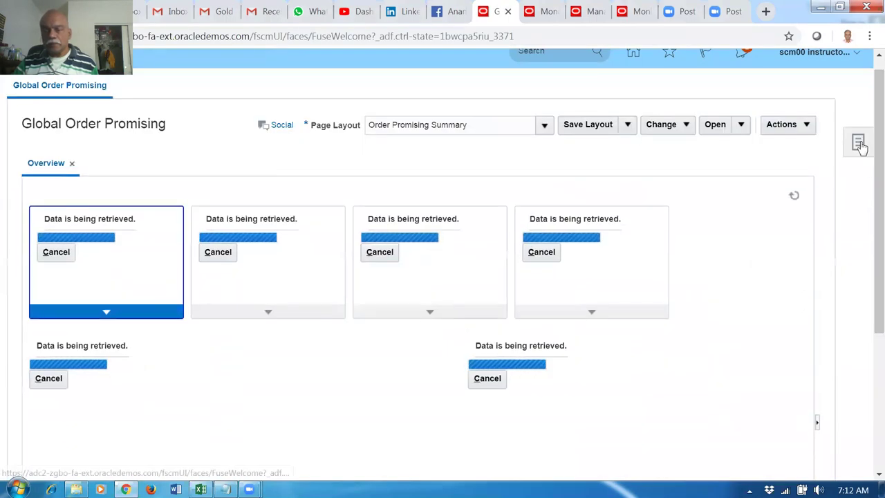
{"action": "left_click", "coordinate": [858, 144]}
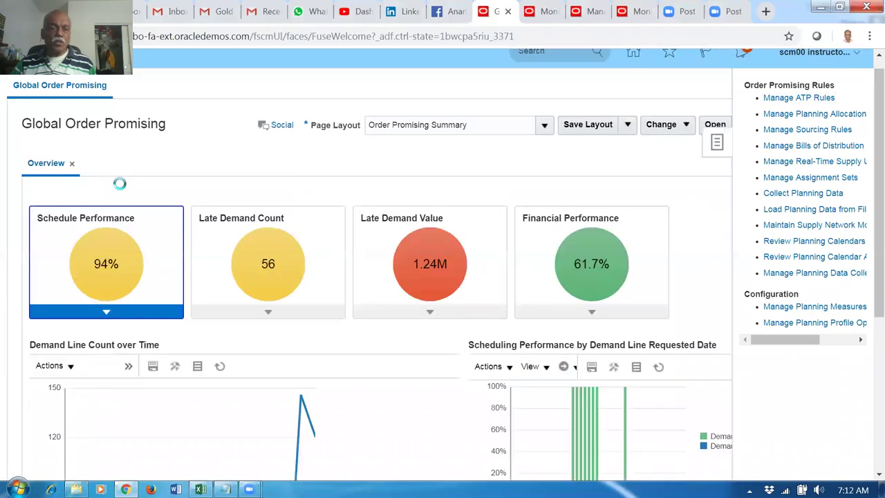
{"action": "left_click", "coordinate": [220, 185]}
Search ATP rules for a01 and edit a01_ATP_Rule1.
{"action": "type", "text": "a01"}
{"action": "key", "text": "Return"}
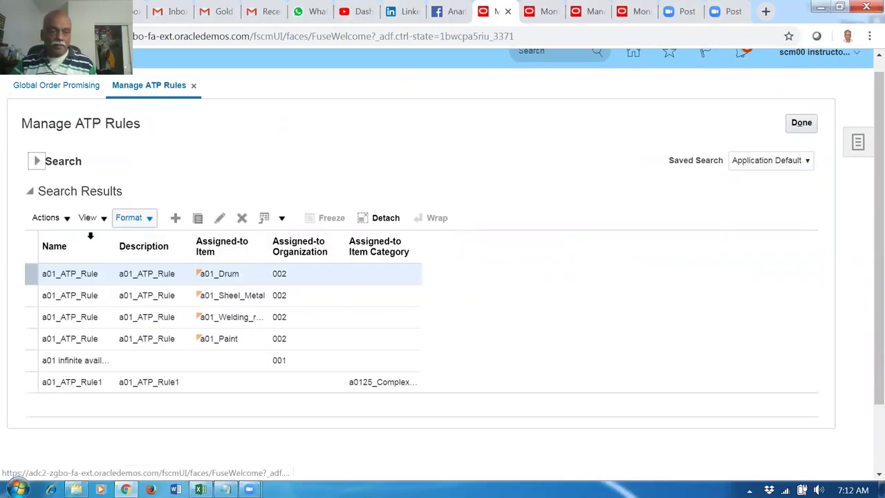
{"action": "left_click", "coordinate": [31, 380]}
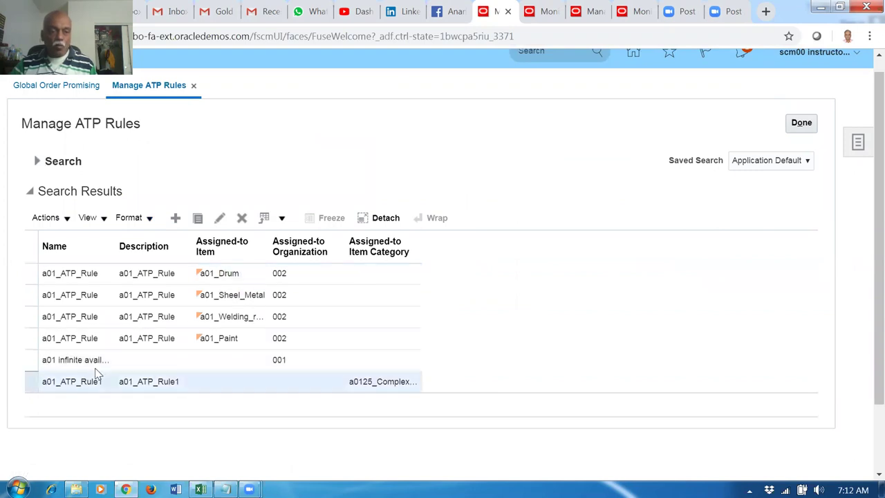
{"action": "left_click", "coordinate": [219, 218]}
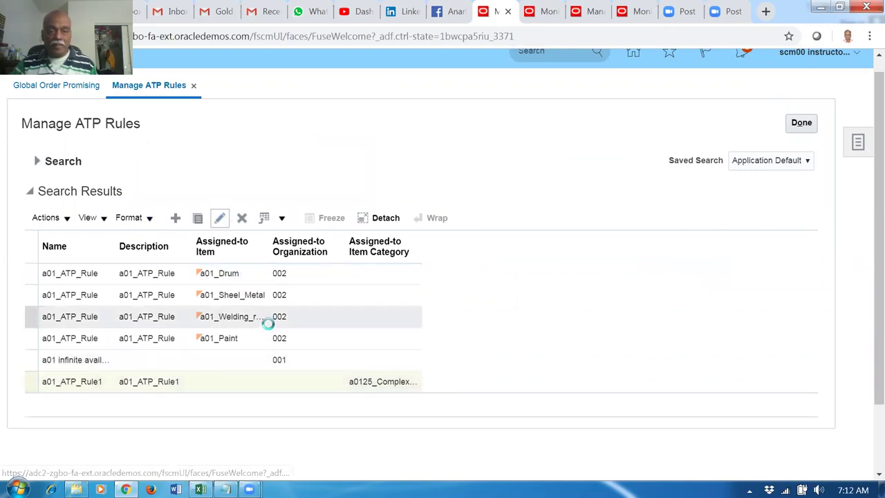
Assign the rule to Category a0123_Make_Receive_Ship and save.
{"action": "left_click", "coordinate": [180, 266]}
{"action": "left_click", "coordinate": [95, 331]}
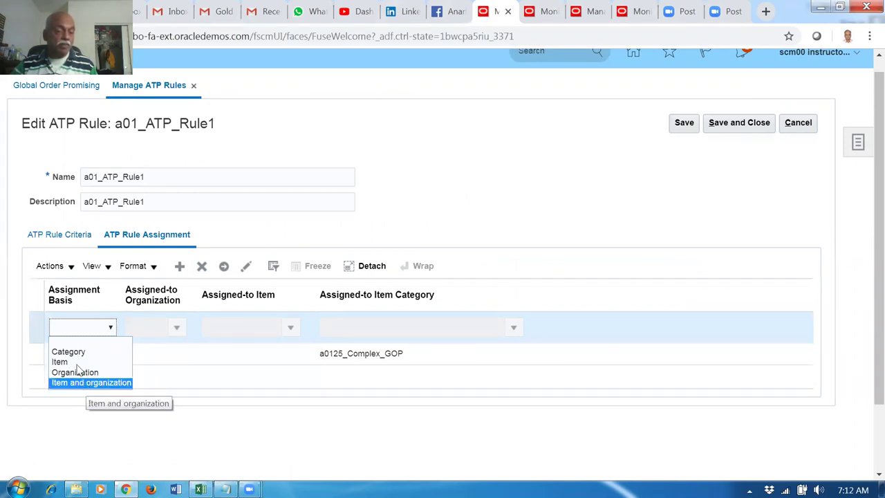
{"action": "left_click", "coordinate": [74, 352]}
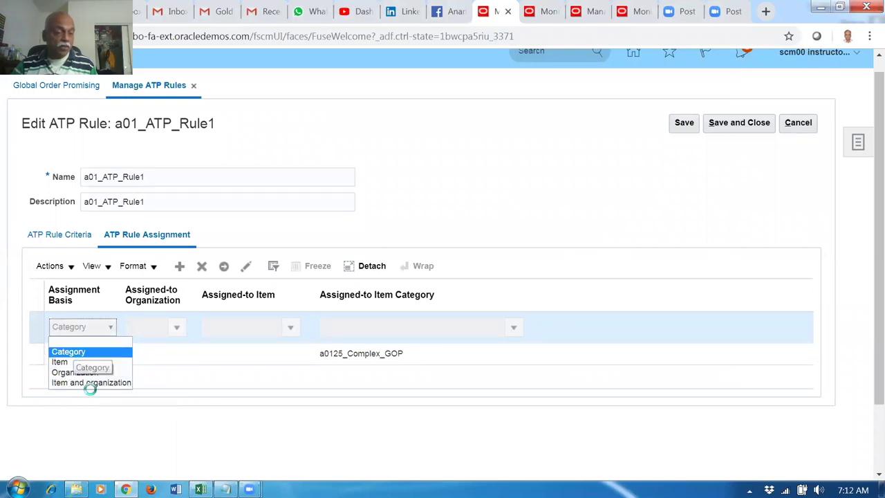
{"action": "left_click", "coordinate": [397, 325]}
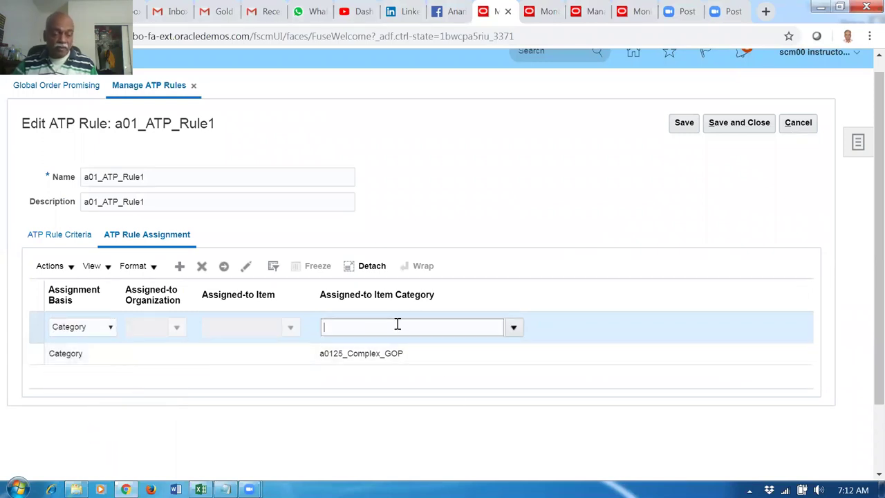
{"action": "type", "text": "a0123_Make_Receive_Ship"}
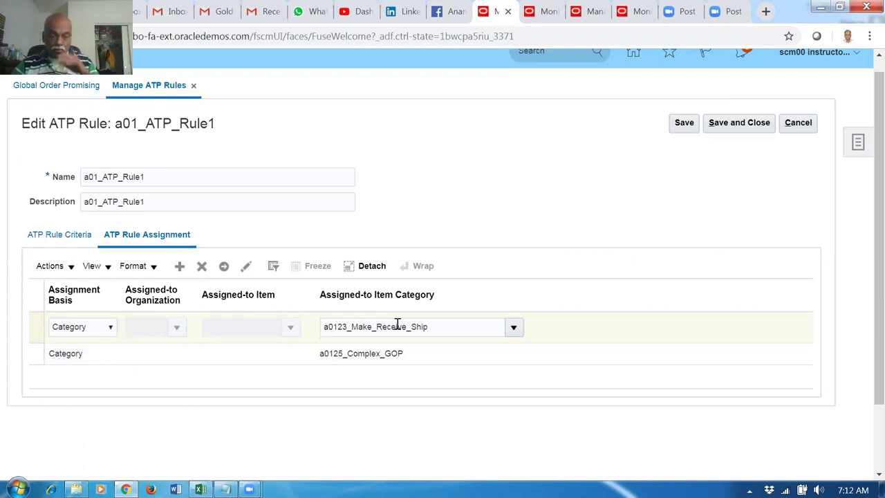
{"action": "key", "text": "Down"}
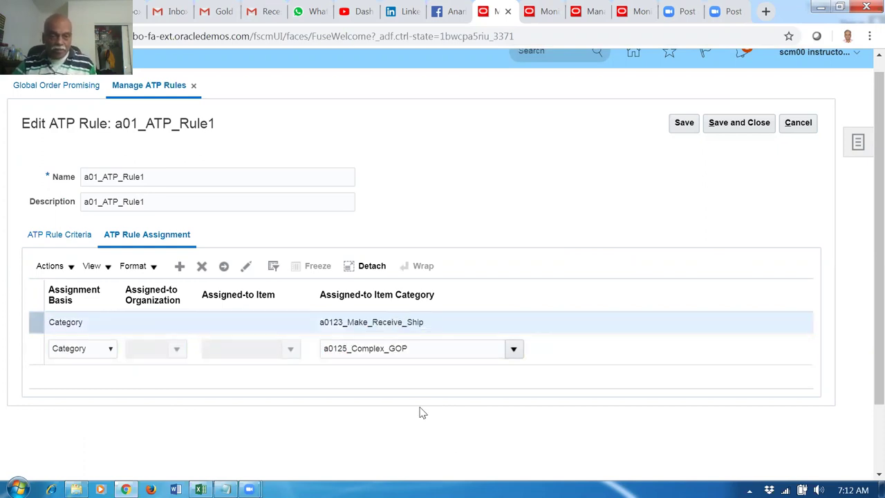
{"action": "left_click", "coordinate": [682, 125]}
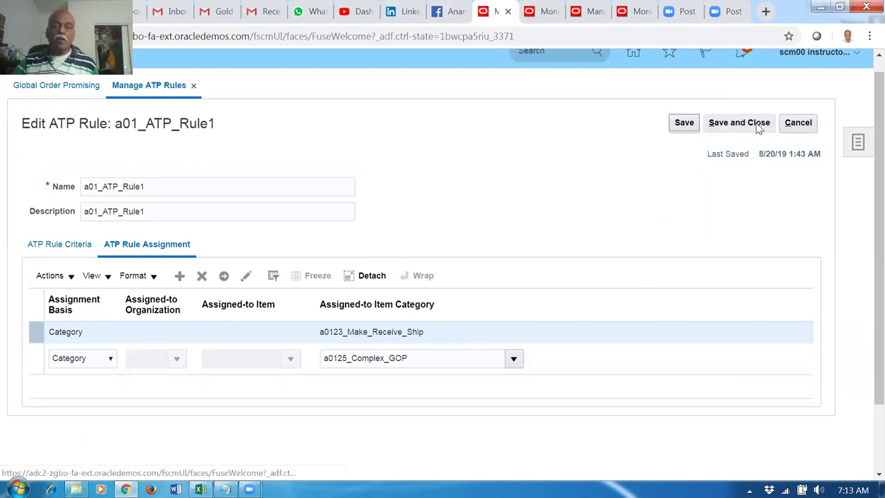
Review the rule criteria, then save and close the ATP rule.
{"action": "left_click", "coordinate": [69, 248]}
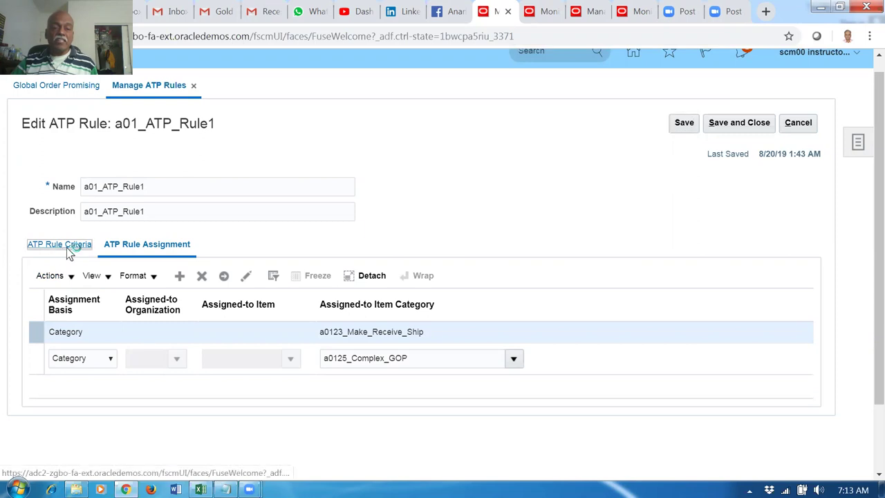
{"action": "scroll", "coordinate": [427, 239], "scroll_direction": "down", "scroll_amount": 2}
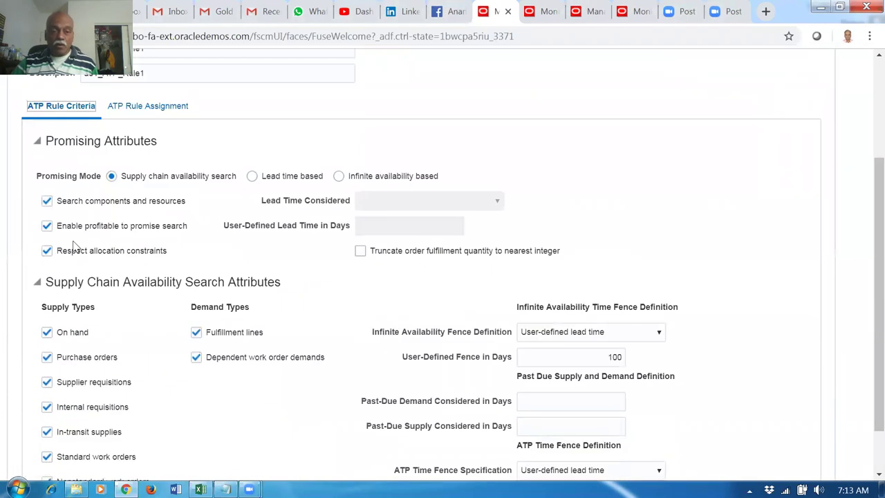
{"action": "scroll", "coordinate": [436, 368], "scroll_direction": "down", "scroll_amount": 1}
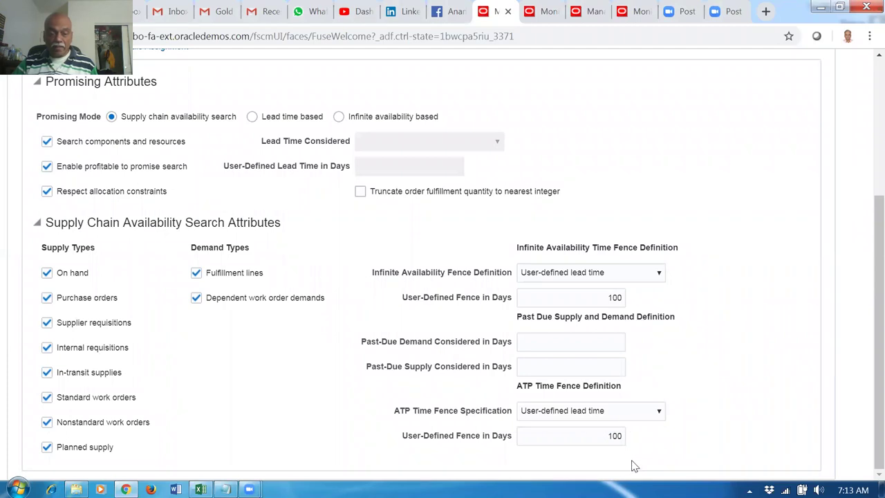
{"action": "scroll", "coordinate": [515, 405], "scroll_direction": "up", "scroll_amount": 2}
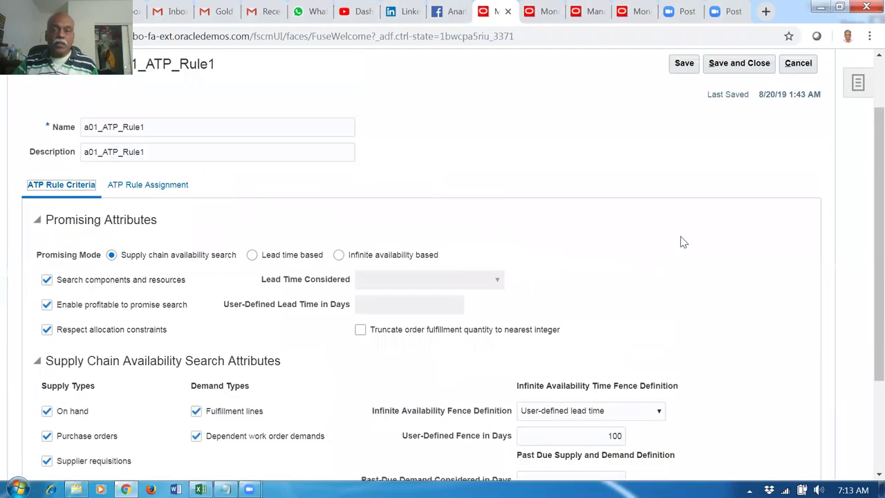
{"action": "left_click", "coordinate": [746, 65]}
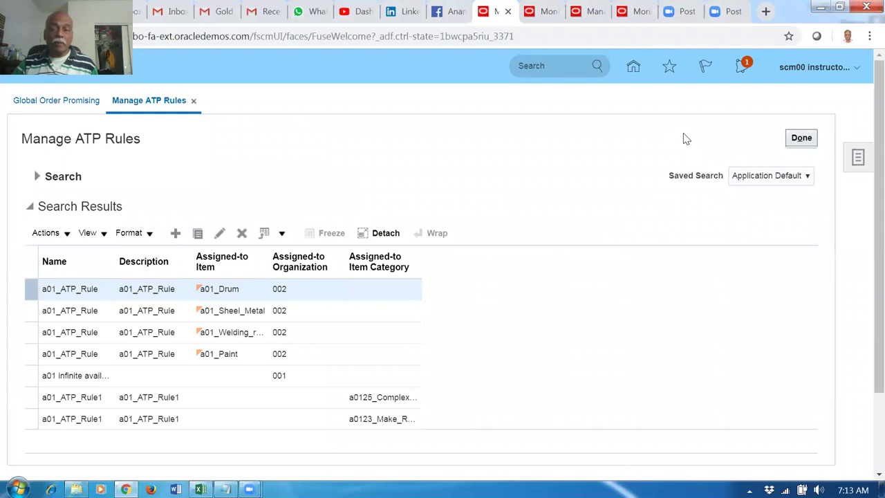
{"action": "left_click", "coordinate": [858, 159]}
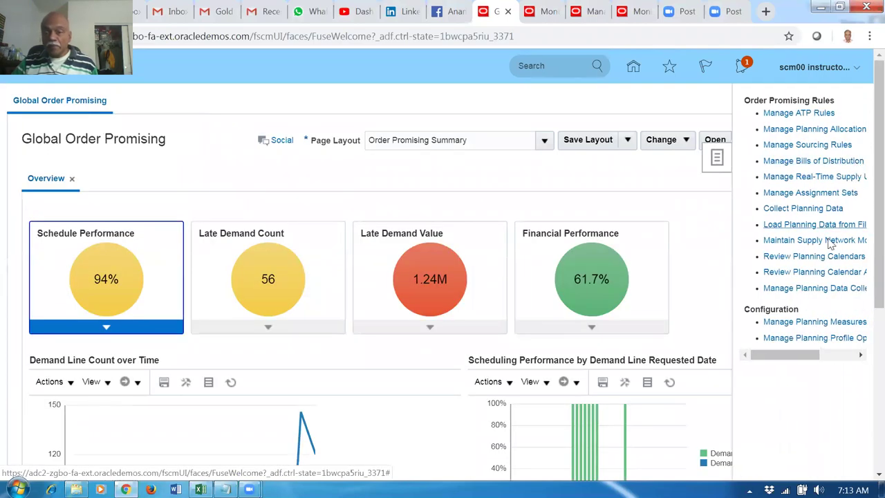
Search sourcing rules for a01 and review a01_manu_SR1's sources without saving.
{"action": "left_click", "coordinate": [807, 145]}
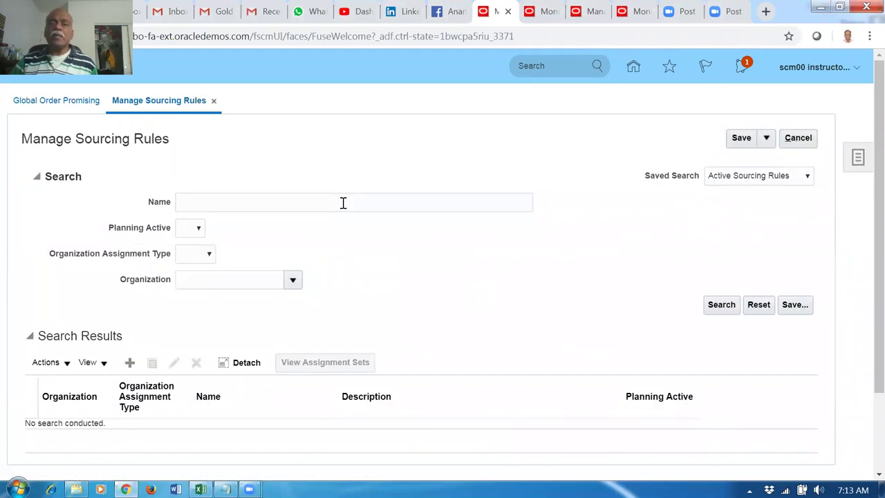
{"action": "left_click", "coordinate": [337, 201]}
{"action": "type", "text": "a01"}
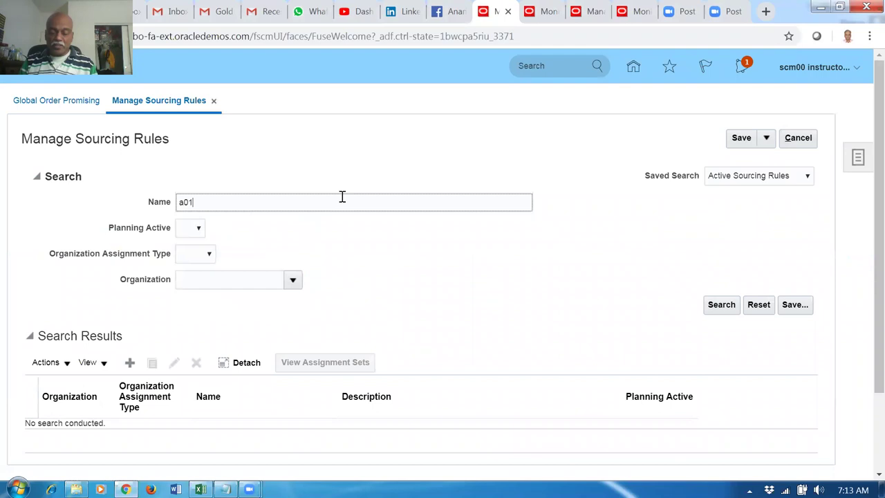
{"action": "key", "text": "Return"}
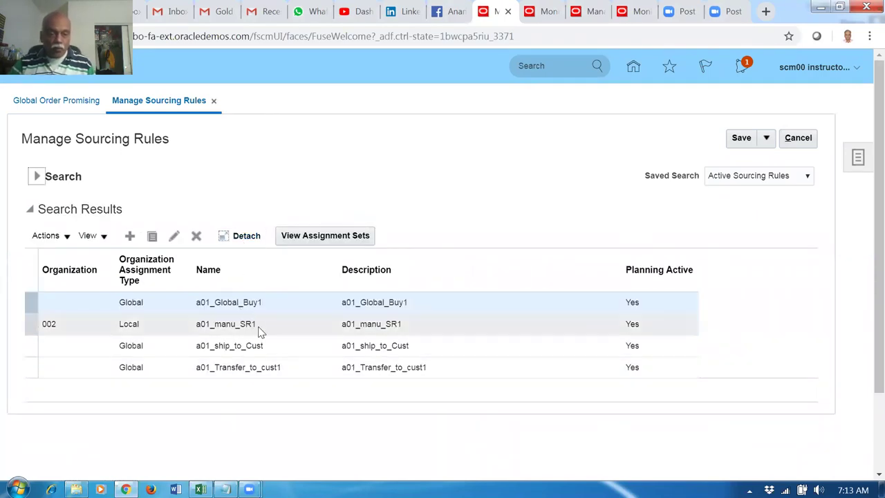
{"action": "left_click", "coordinate": [48, 323]}
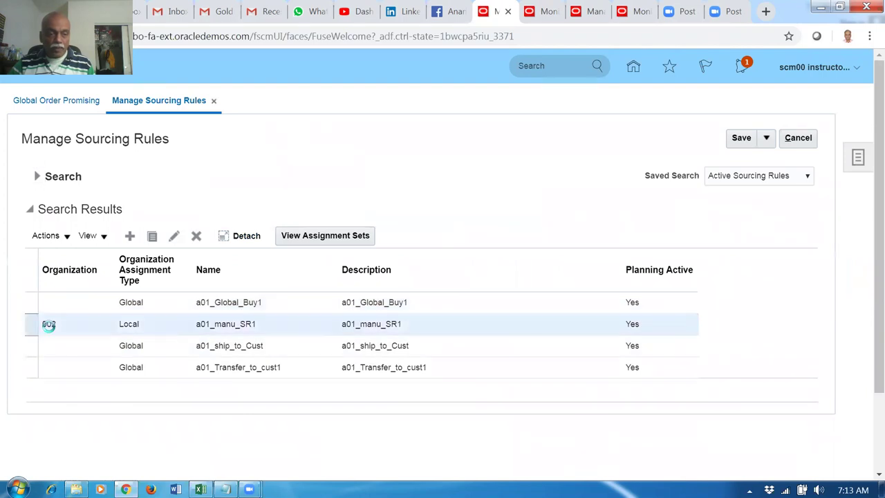
{"action": "left_click", "coordinate": [173, 236]}
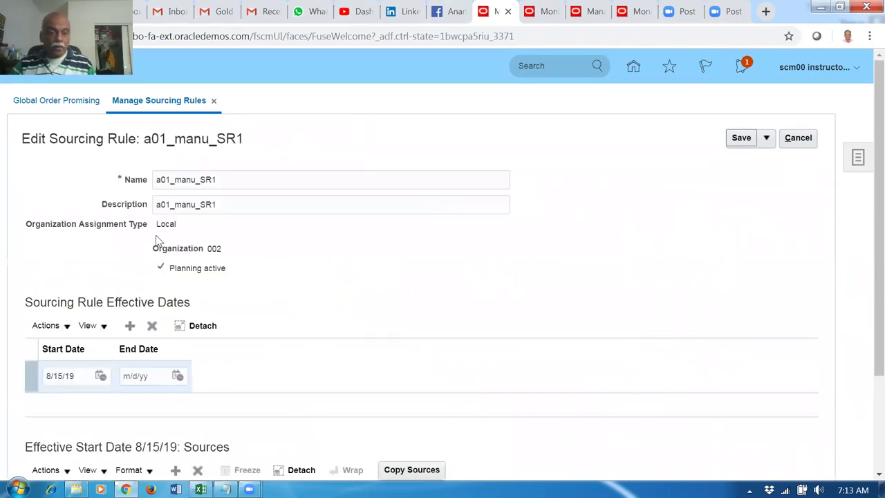
{"action": "scroll", "coordinate": [230, 287], "scroll_direction": "down", "scroll_amount": 2}
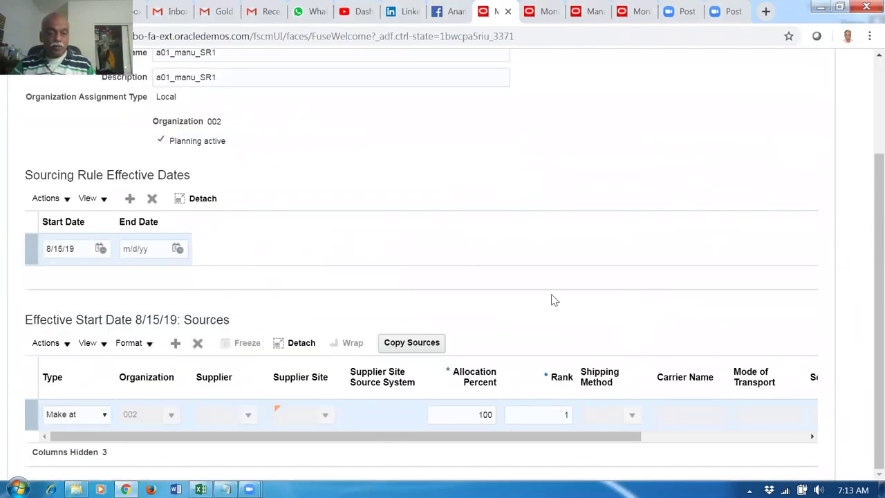
{"action": "scroll", "coordinate": [532, 219], "scroll_direction": "up", "scroll_amount": 2}
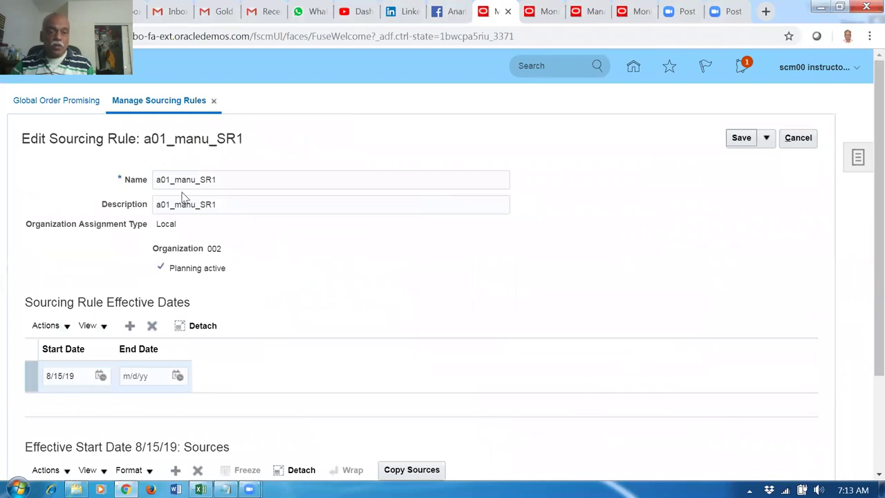
{"action": "left_click", "coordinate": [801, 143]}
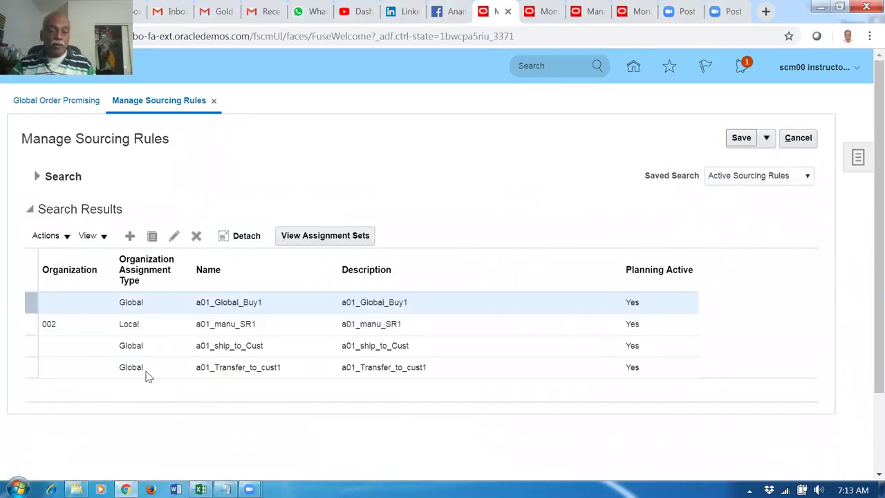
Review a01_ship_to_Cust's sources without saving, then select a01_Transfer_to_cust1.
{"action": "left_click", "coordinate": [31, 345]}
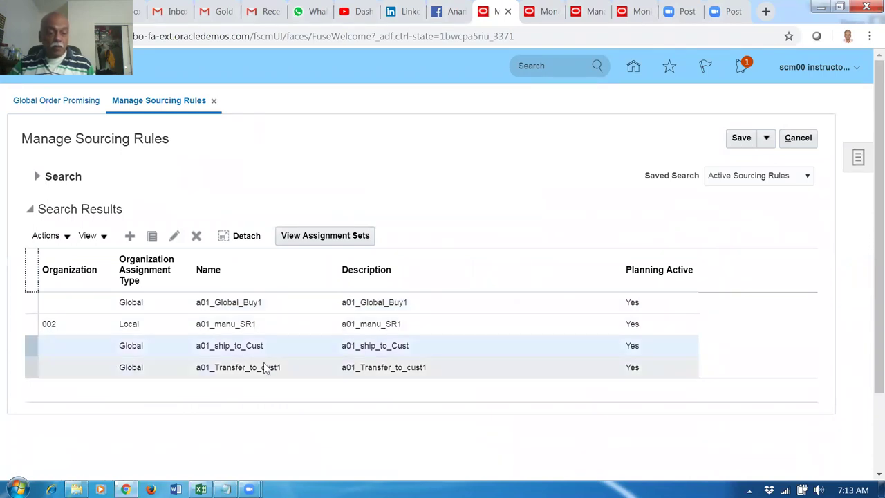
{"action": "left_click", "coordinate": [174, 236]}
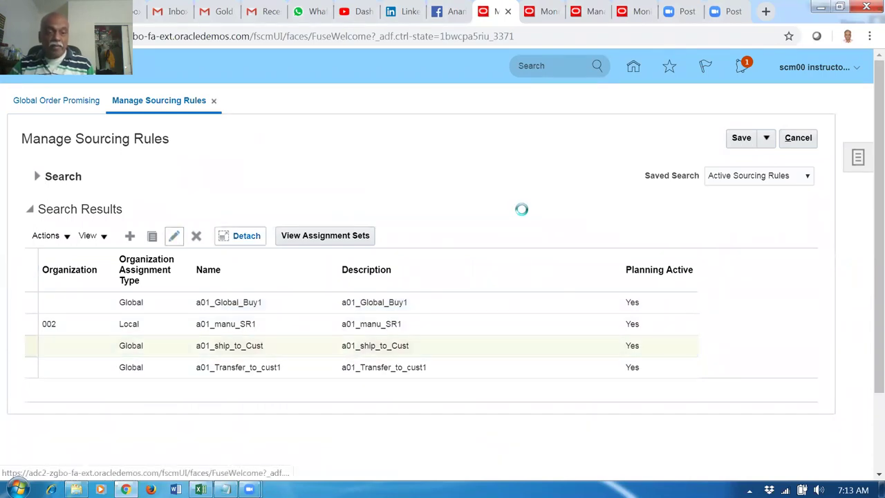
{"action": "scroll", "coordinate": [518, 216], "scroll_direction": "down", "scroll_amount": 2}
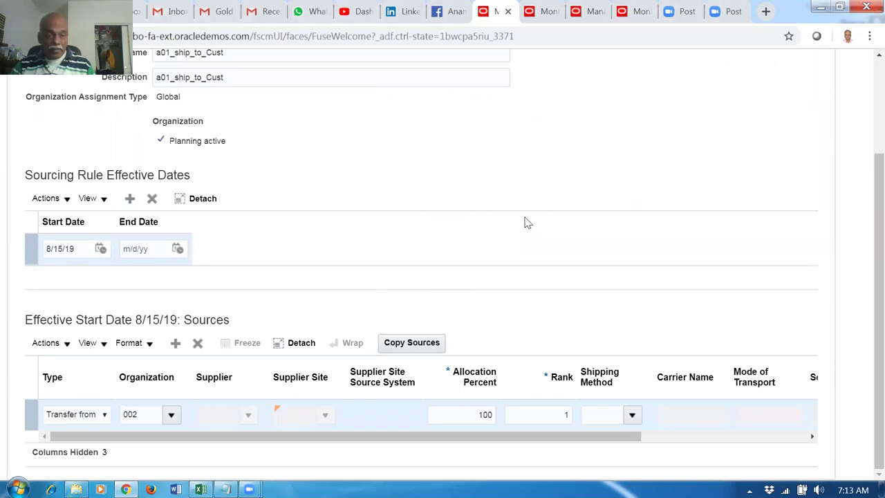
{"action": "scroll", "coordinate": [523, 222], "scroll_direction": "up", "scroll_amount": 2}
{"action": "left_click", "coordinate": [800, 137]}
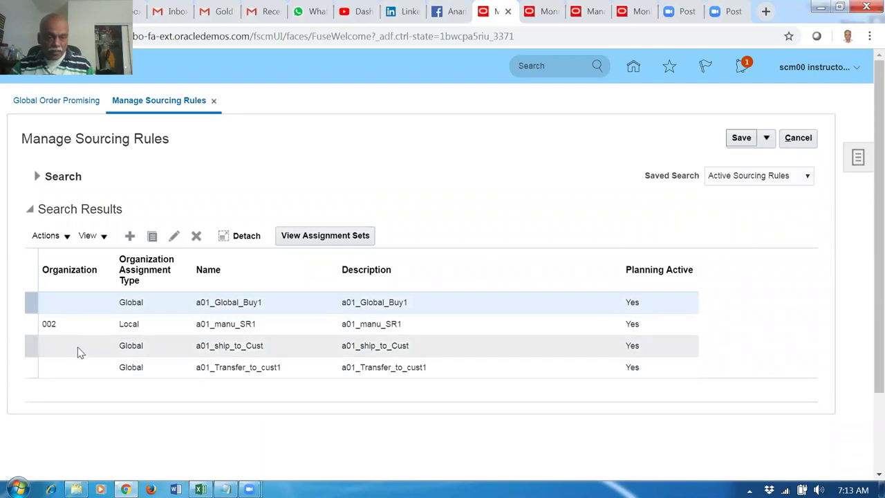
{"action": "left_click", "coordinate": [32, 365]}
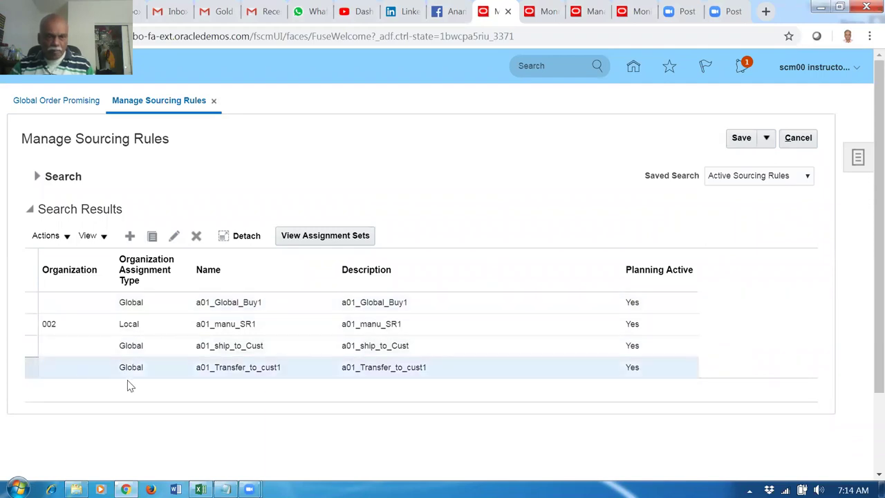
Review the Sources table of sourcing rule a01_Transfer_to_cust1.
{"action": "left_click", "coordinate": [173, 236]}
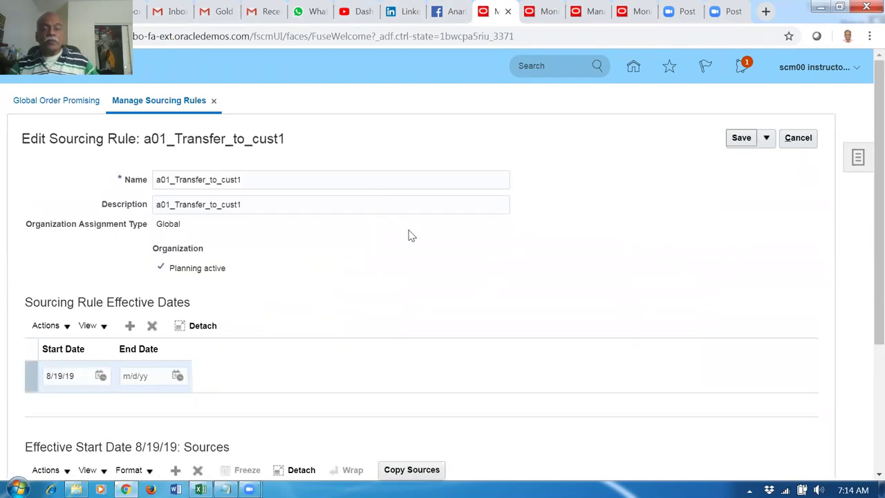
{"action": "scroll", "coordinate": [407, 236], "scroll_direction": "down", "scroll_amount": 2}
{"action": "scroll", "coordinate": [409, 236], "scroll_direction": "down", "scroll_amount": 1}
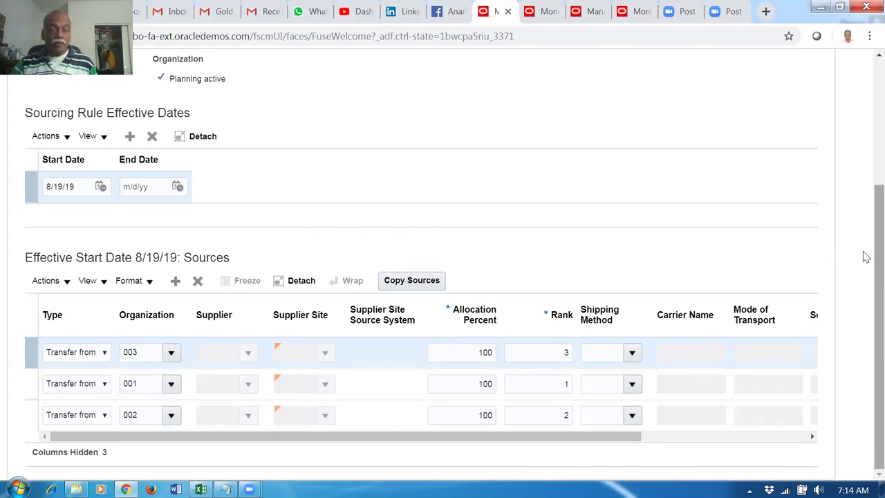
{"action": "scroll", "coordinate": [863, 310], "scroll_direction": "up", "scroll_amount": 3}
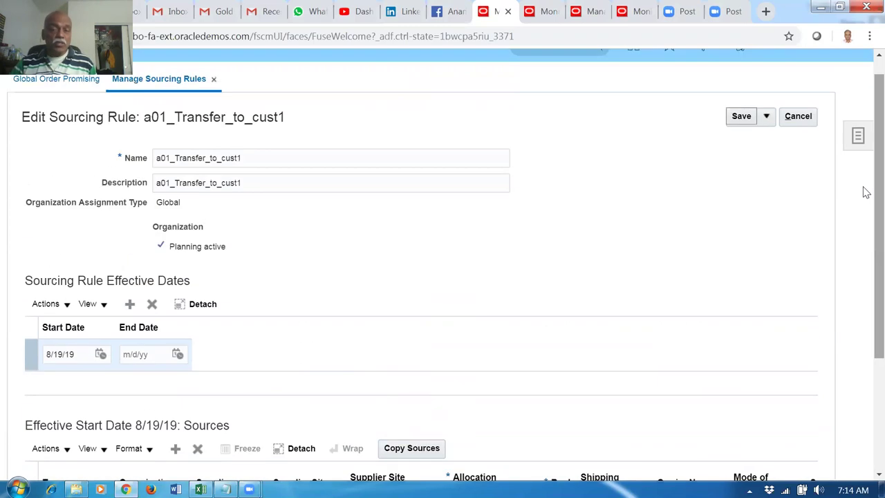
Cancel out of the rule unchanged, returning to Global Order Promising, and open Manage Assignment Sets.
{"action": "left_click", "coordinate": [798, 117]}
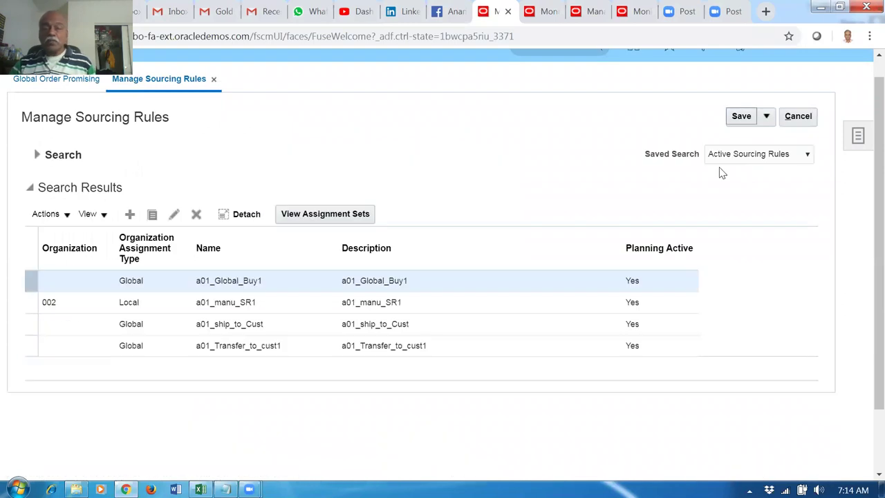
{"action": "left_click", "coordinate": [804, 114]}
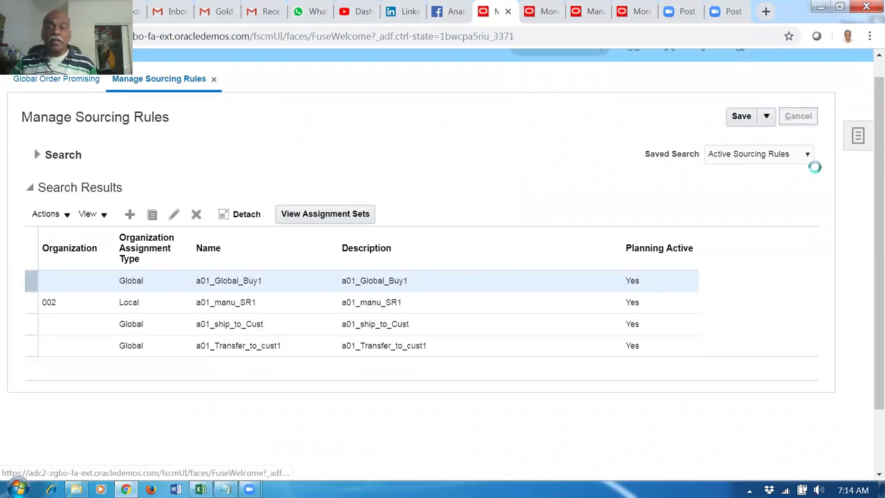
{"action": "left_click", "coordinate": [856, 137]}
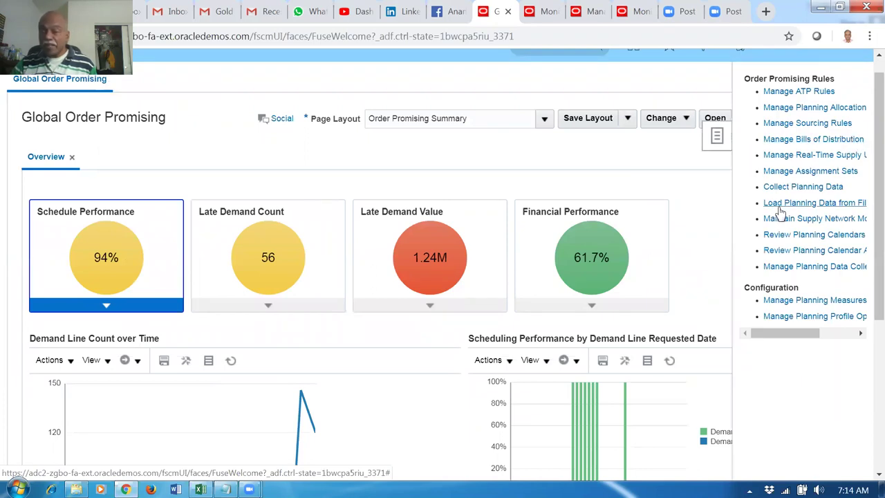
{"action": "left_click", "coordinate": [791, 171]}
Search assignment sets for a01, edit a01_Assignmnt_Set1 and add a blank sourcing assignment row.
{"action": "left_click", "coordinate": [192, 180]}
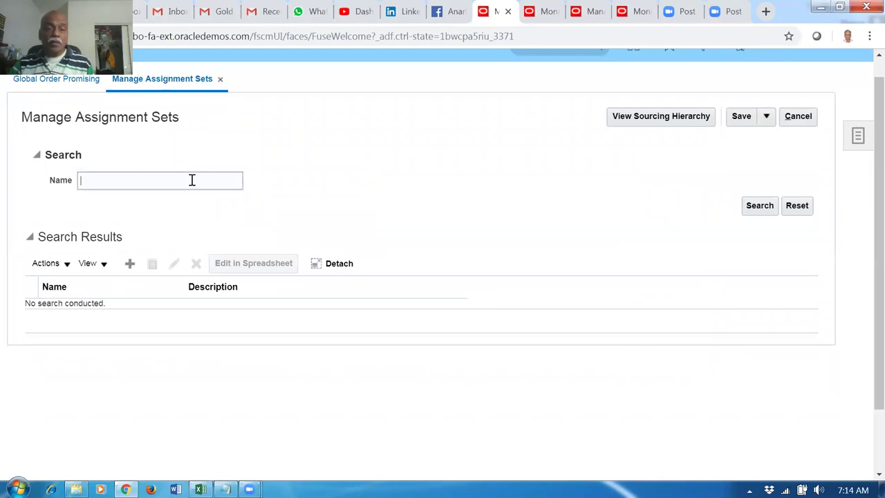
{"action": "key", "text": "Return"}
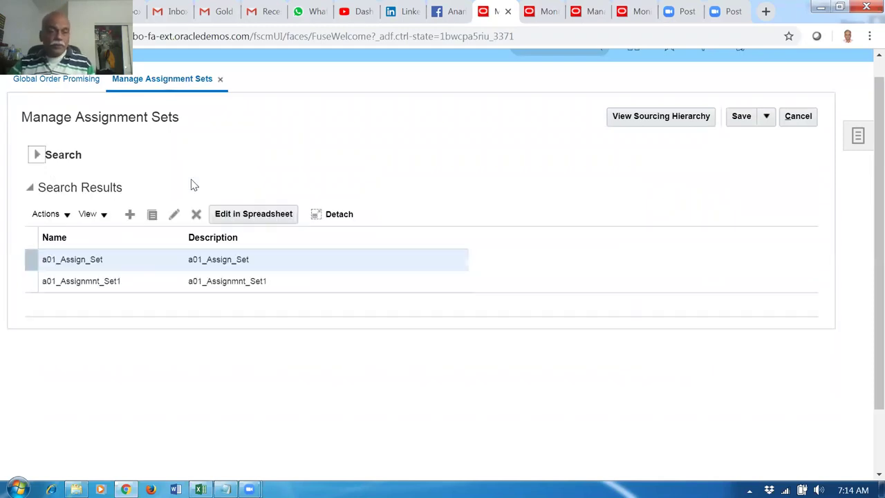
{"action": "left_click", "coordinate": [31, 281]}
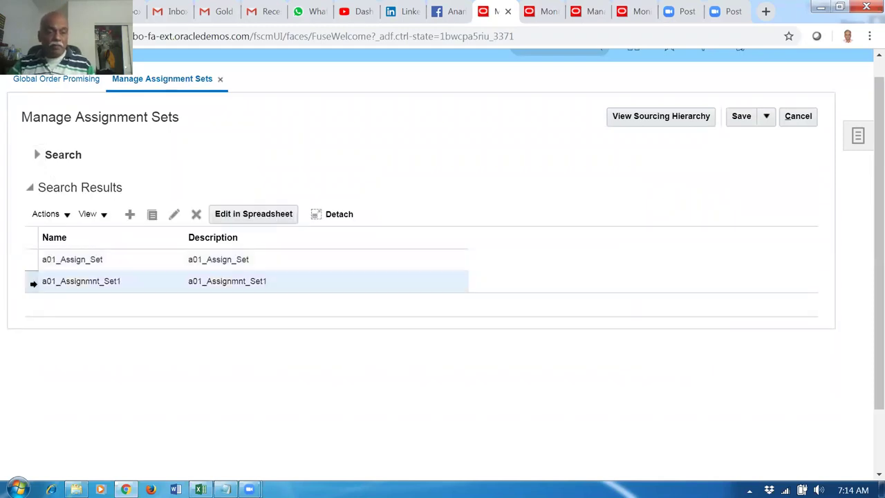
{"action": "left_click", "coordinate": [176, 216]}
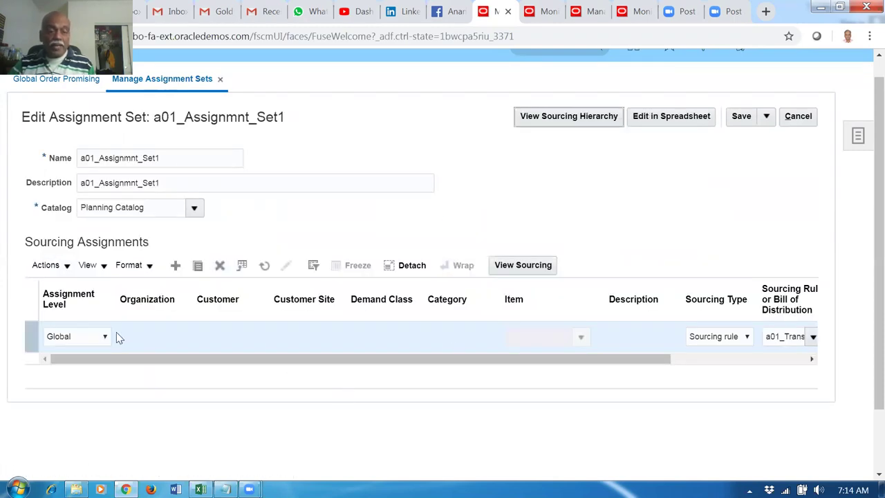
{"action": "left_click_drag", "start_coordinate": [283, 362], "coordinate": [427, 389]}
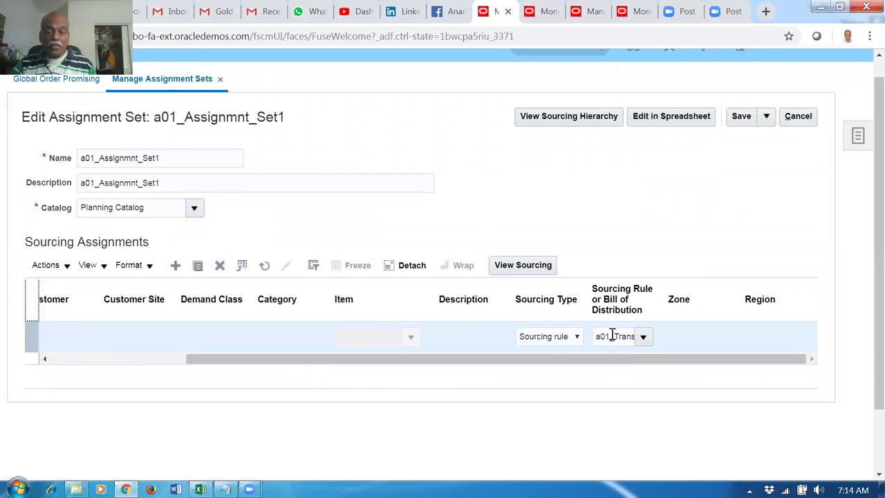
{"action": "left_click_drag", "start_coordinate": [602, 365], "coordinate": [289, 391]}
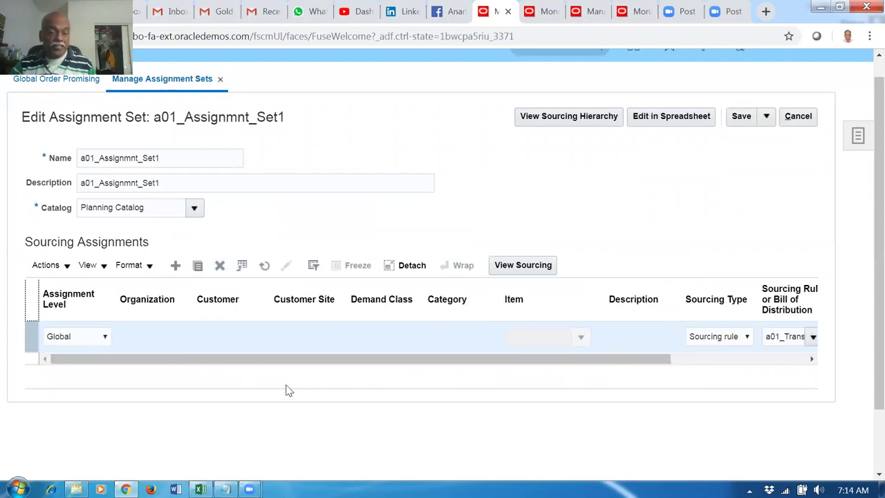
{"action": "left_click", "coordinate": [175, 265]}
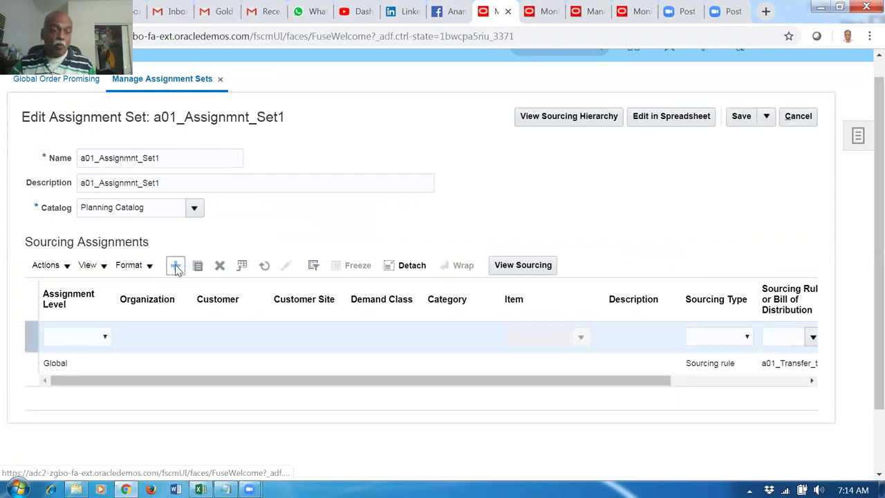
Set the new row's assignment level to Category and organization with organization 002.
{"action": "left_click", "coordinate": [80, 335]}
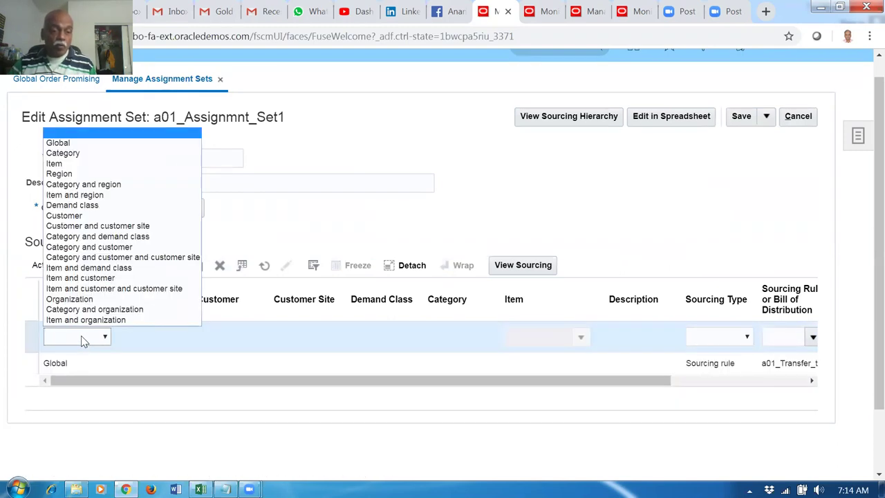
{"action": "left_click", "coordinate": [92, 309]}
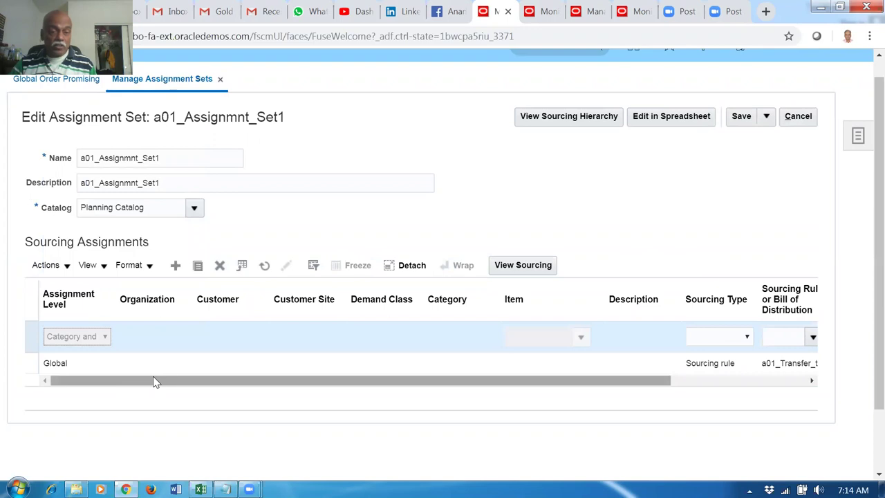
{"action": "left_click", "coordinate": [141, 338]}
{"action": "type", "text": "002"}
{"action": "key", "text": "Tab"}
Paste the category, search categories starting with a0123, cancel the search, and switch to order 98360.
{"action": "key", "text": "ctrl+v"}
{"action": "key", "text": "Tab"}
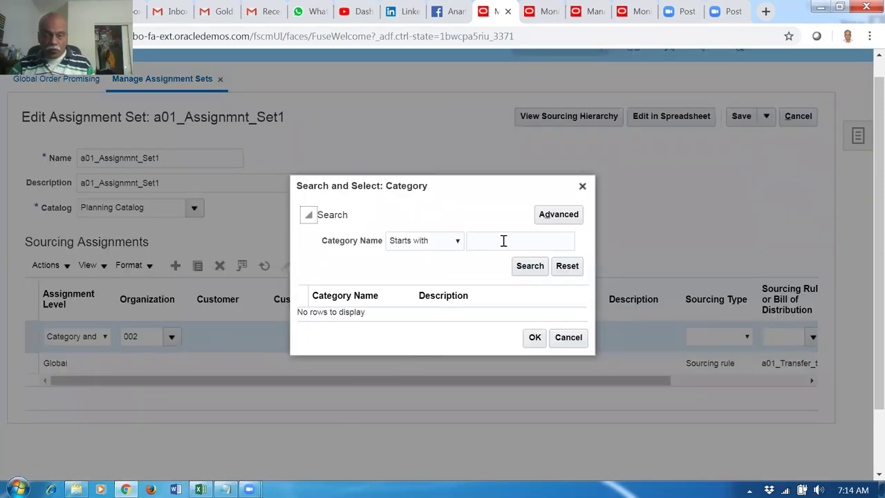
{"action": "left_click", "coordinate": [504, 239]}
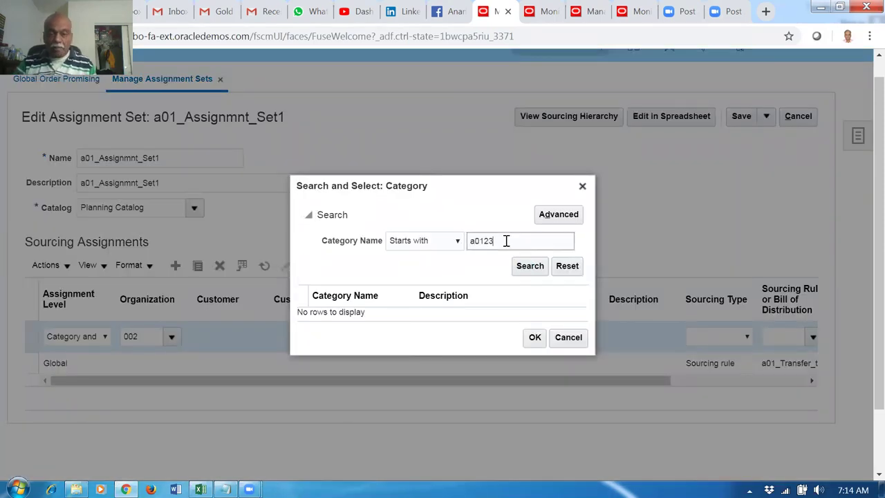
{"action": "left_click", "coordinate": [530, 270]}
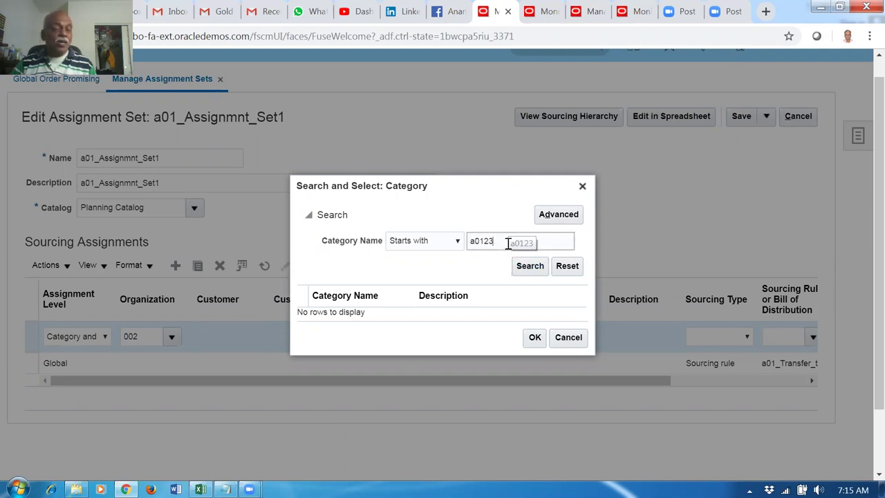
{"action": "left_click", "coordinate": [531, 271]}
{"action": "left_click", "coordinate": [568, 337]}
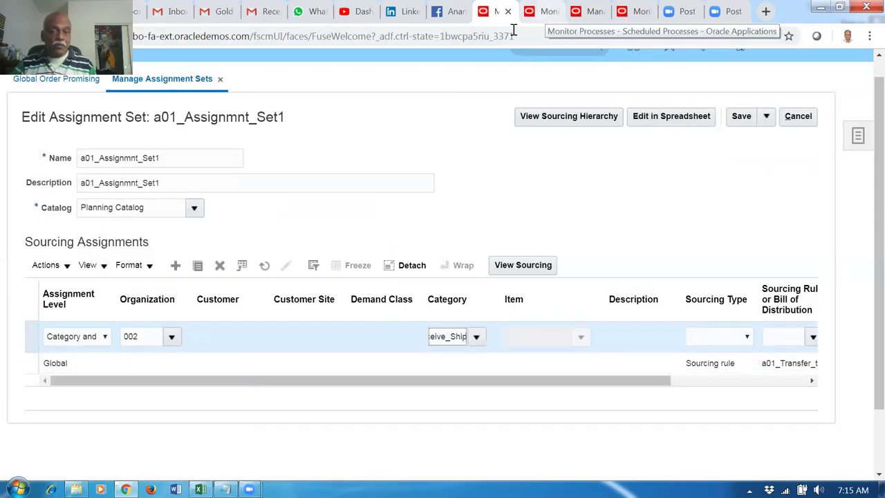
{"action": "left_click", "coordinate": [591, 9]}
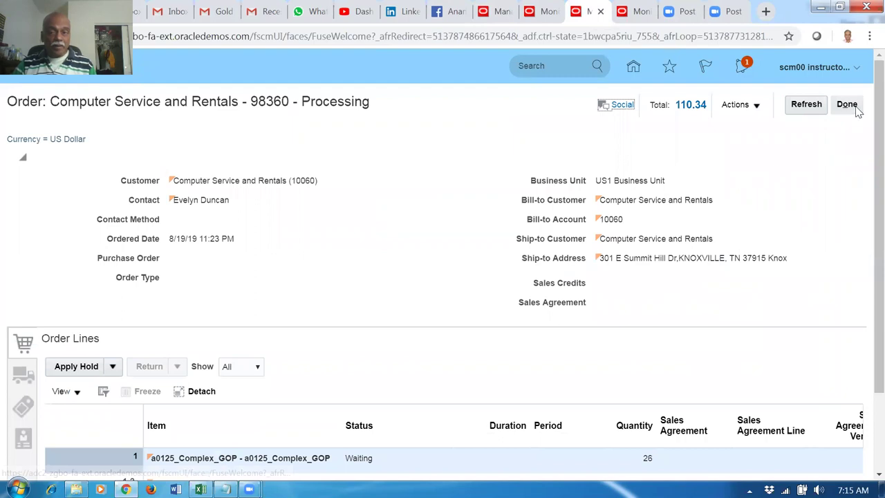
Finish with order 98360 and open Plan Inputs under Supply Chain Planning.
{"action": "left_click", "coordinate": [855, 108]}
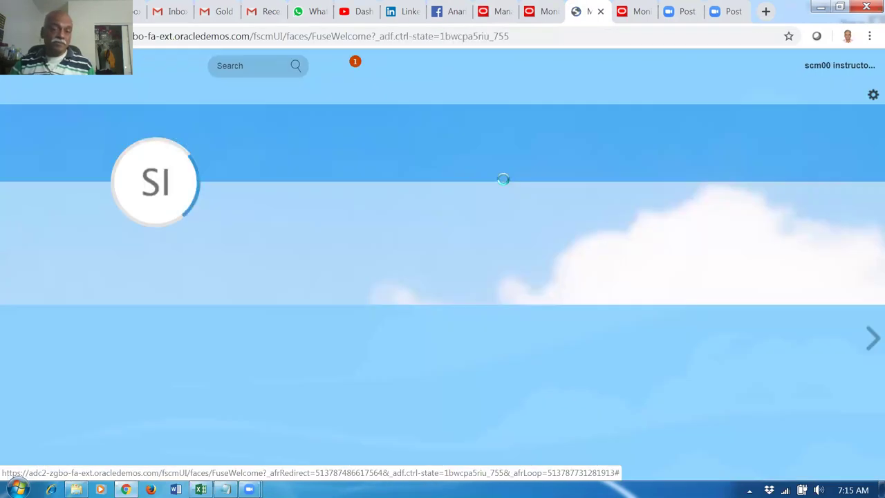
{"action": "scroll", "coordinate": [500, 188], "scroll_direction": "down", "scroll_amount": 1}
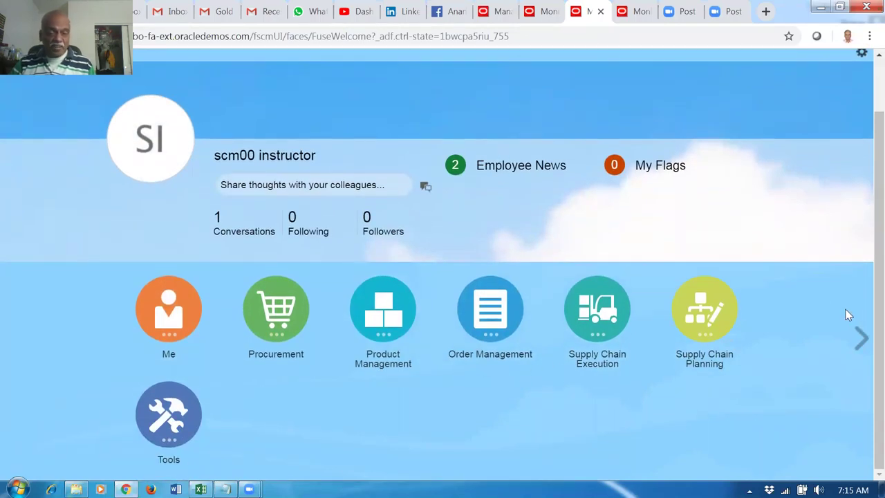
{"action": "left_click", "coordinate": [719, 325]}
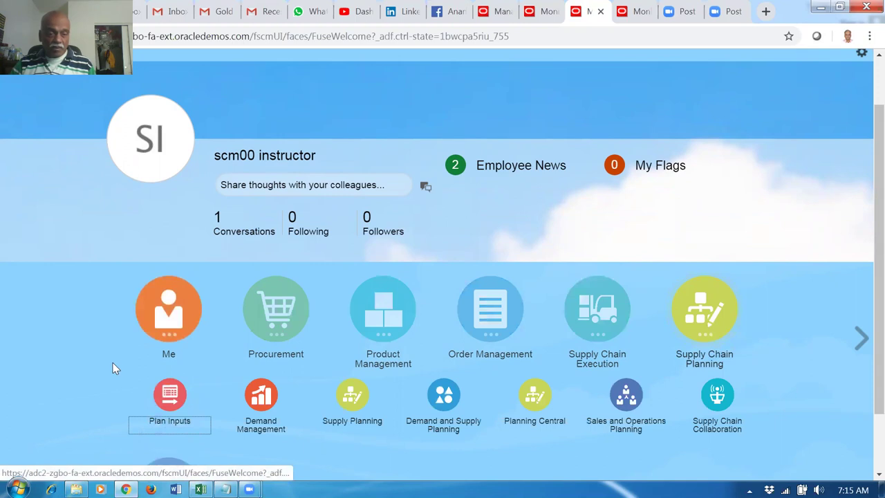
{"action": "left_click", "coordinate": [168, 401]}
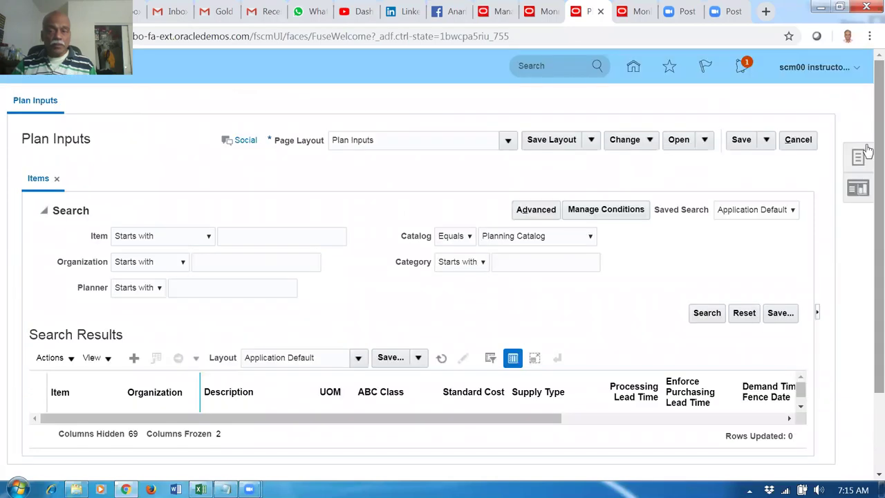
Start a Targeted planning data collection from source system OPS with Catalogs as the selected entity.
{"action": "left_click", "coordinate": [857, 157]}
{"action": "left_click", "coordinate": [788, 113]}
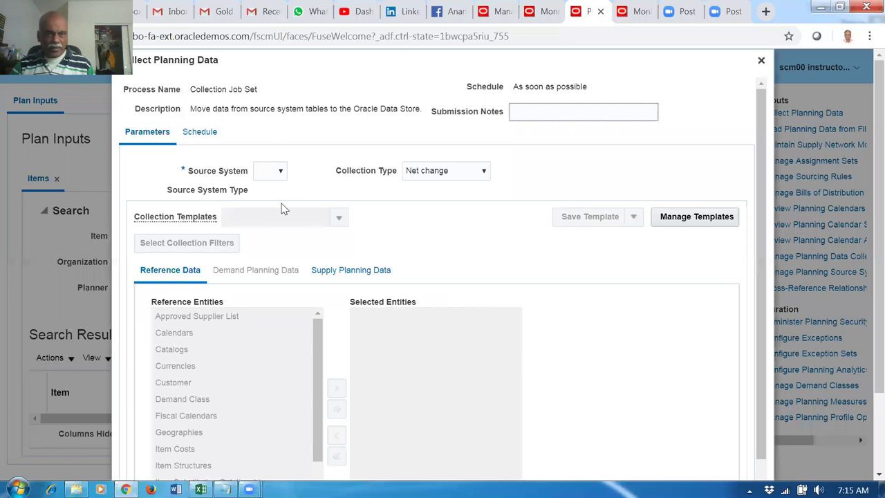
{"action": "left_click", "coordinate": [264, 173]}
{"action": "left_click", "coordinate": [269, 194]}
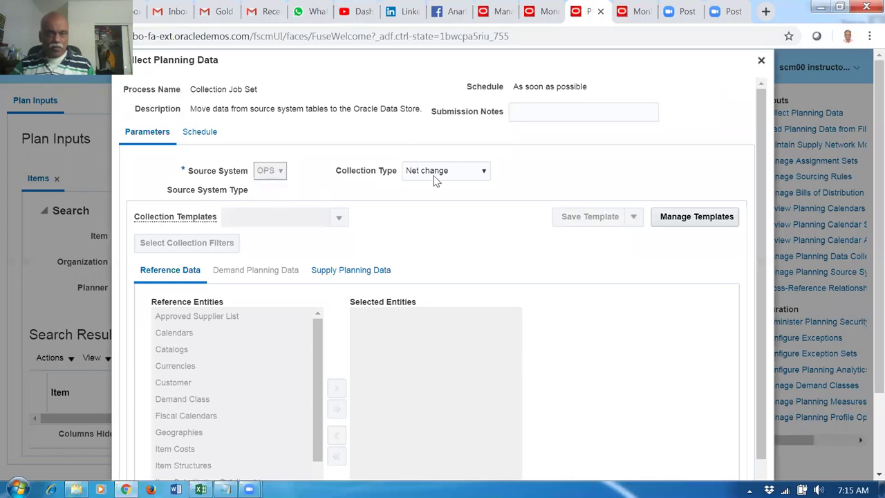
{"action": "left_click", "coordinate": [435, 175]}
{"action": "left_click", "coordinate": [420, 183]}
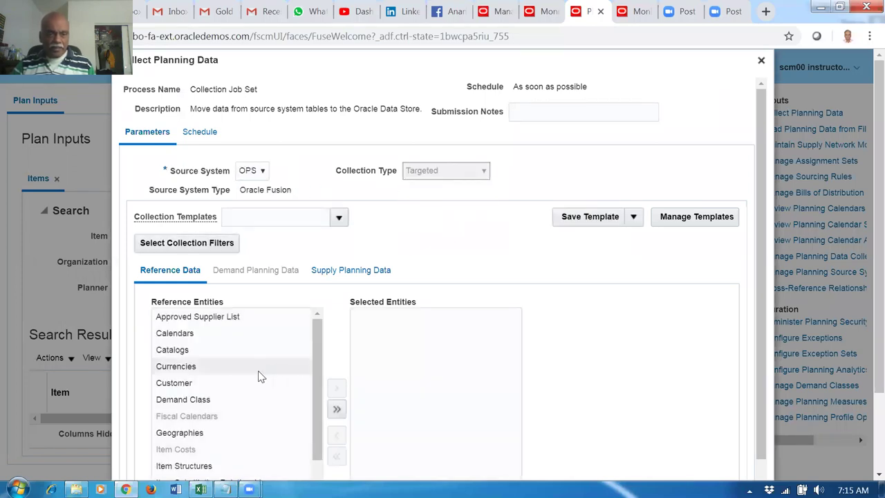
{"action": "left_click", "coordinate": [203, 352]}
{"action": "left_click", "coordinate": [336, 389]}
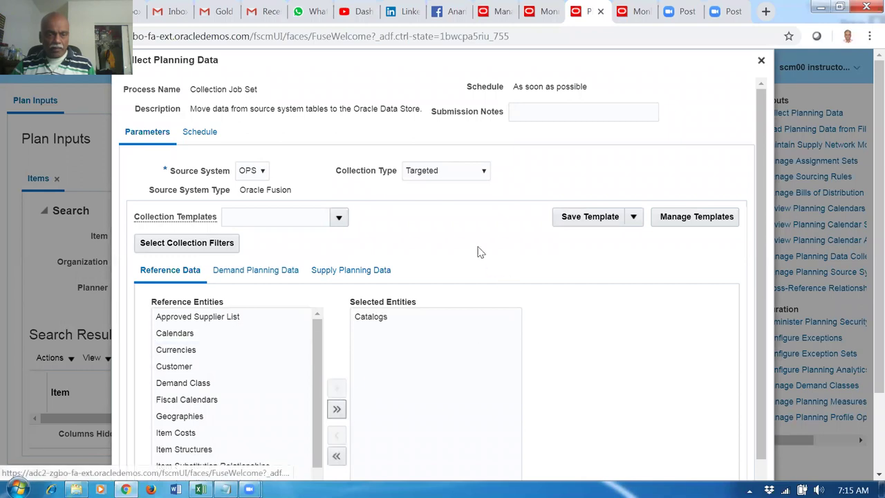
Review the Supply Planning Data entities, then submit the Catalogs collection and acknowledge process 1655090.
{"action": "scroll", "coordinate": [482, 247], "scroll_direction": "down", "scroll_amount": 1}
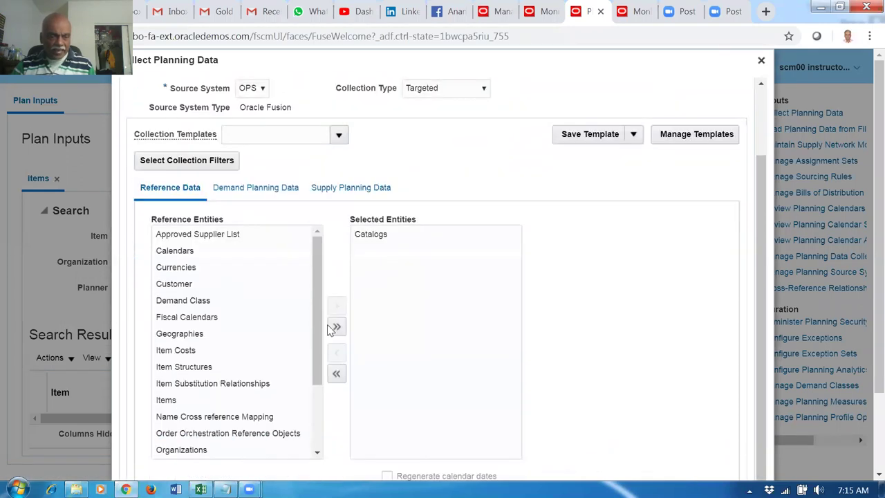
{"action": "left_click_drag", "start_coordinate": [316, 313], "coordinate": [307, 401]}
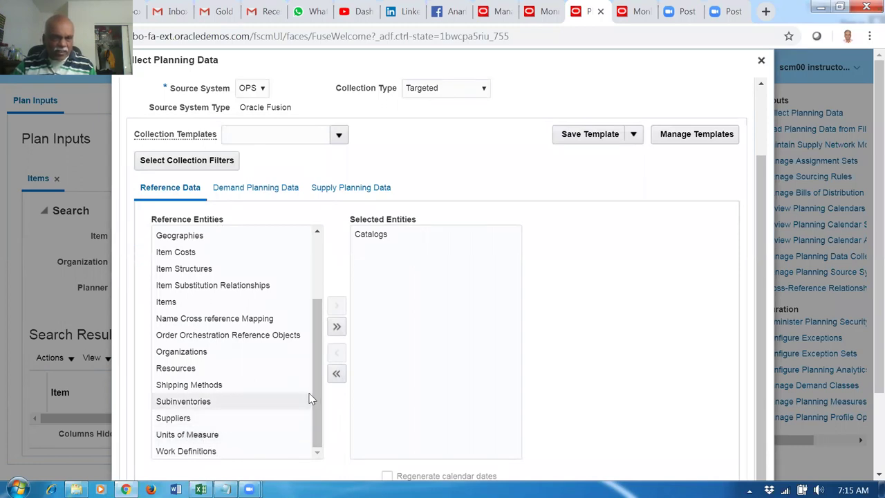
{"action": "scroll", "coordinate": [316, 408], "scroll_direction": "up", "scroll_amount": 1}
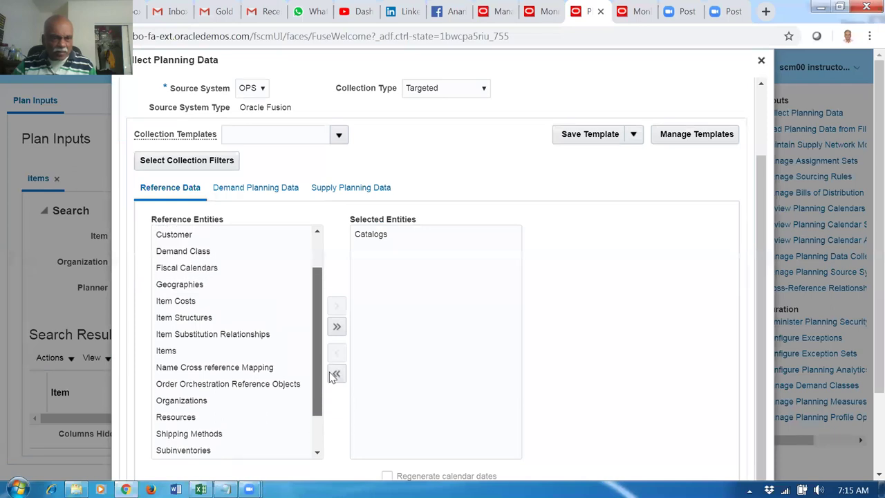
{"action": "scroll", "coordinate": [334, 374], "scroll_direction": "up", "scroll_amount": 3}
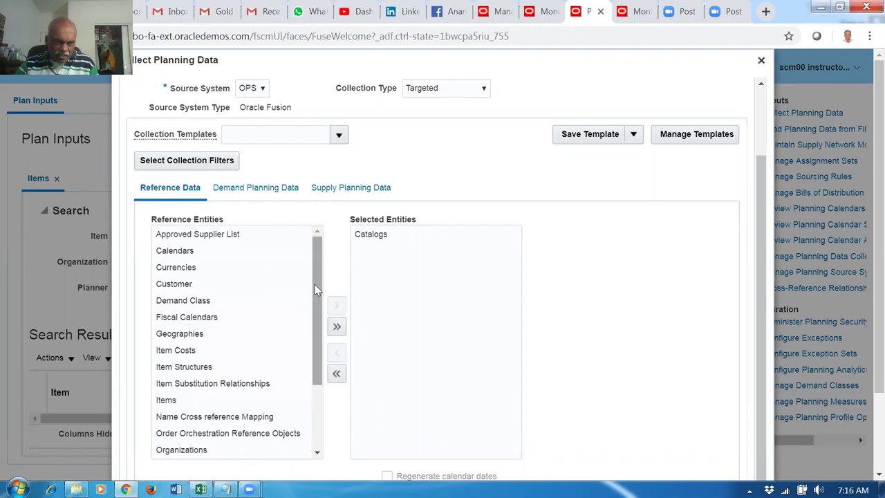
{"action": "scroll", "coordinate": [308, 330], "scroll_direction": "down", "scroll_amount": 1}
{"action": "scroll", "coordinate": [309, 330], "scroll_direction": "down", "scroll_amount": 5}
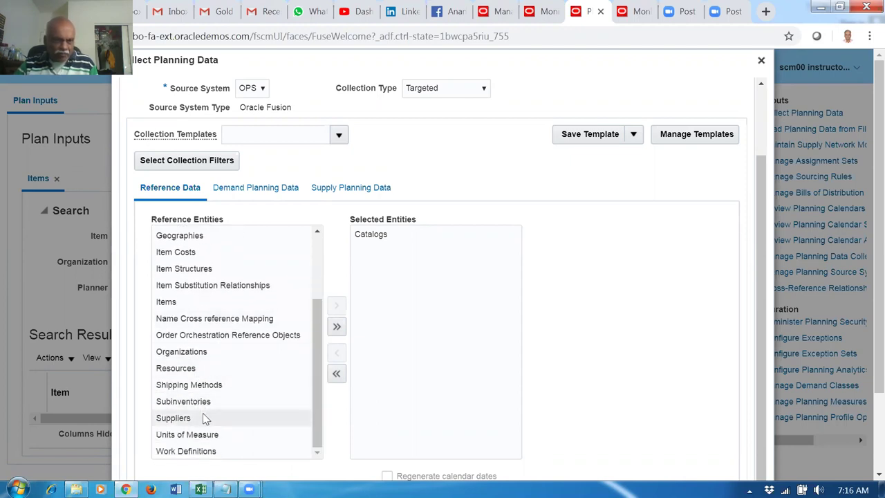
{"action": "left_click", "coordinate": [354, 187]}
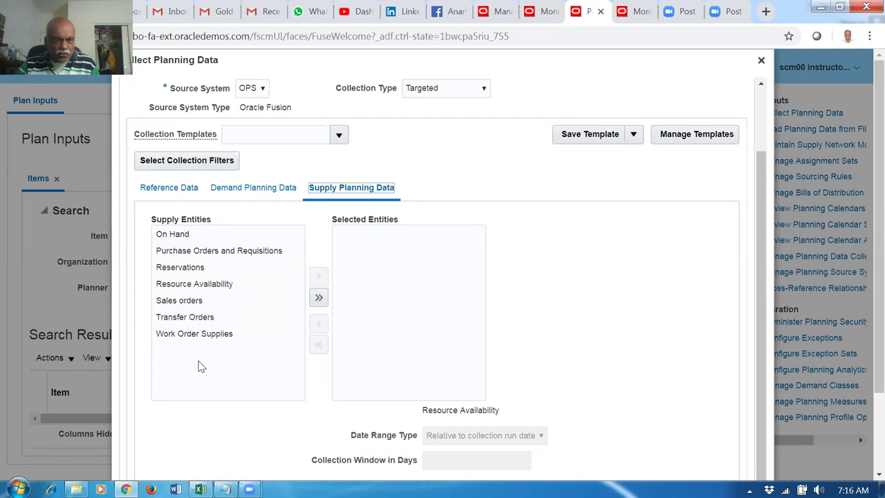
{"action": "left_click", "coordinate": [166, 187]}
{"action": "left_click", "coordinate": [391, 234]}
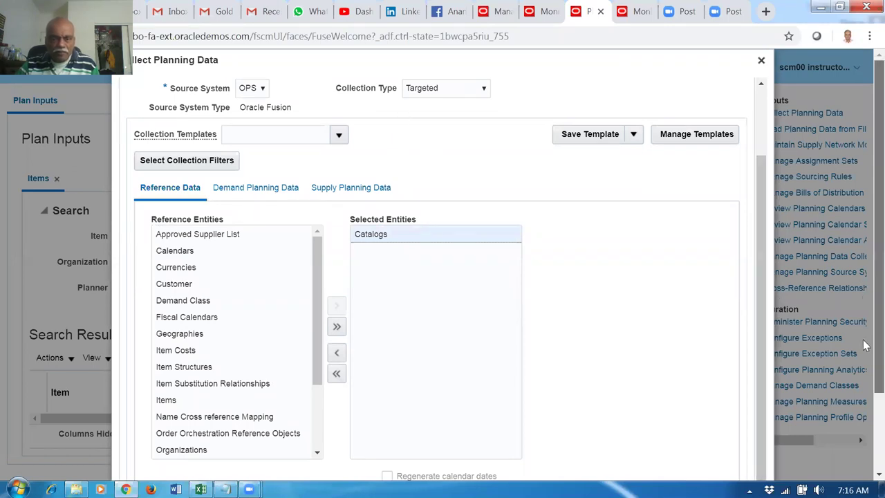
{"action": "scroll", "coordinate": [864, 344], "scroll_direction": "down", "scroll_amount": 3}
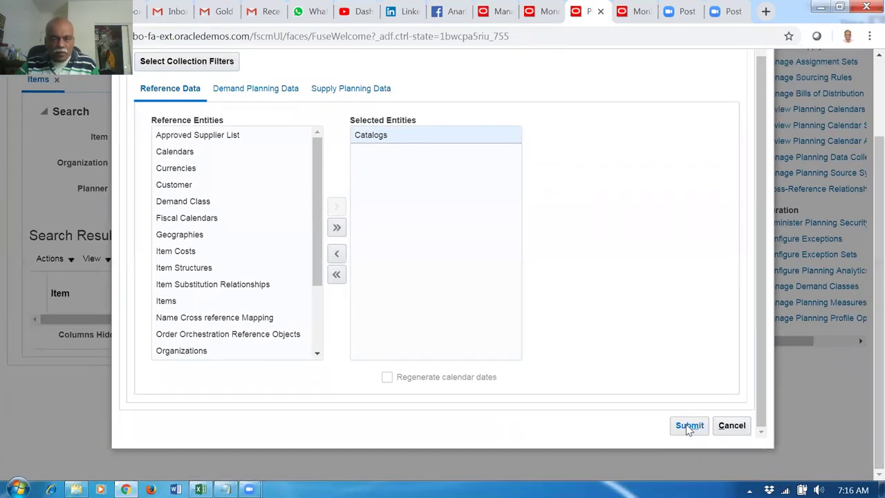
{"action": "left_click", "coordinate": [689, 426]}
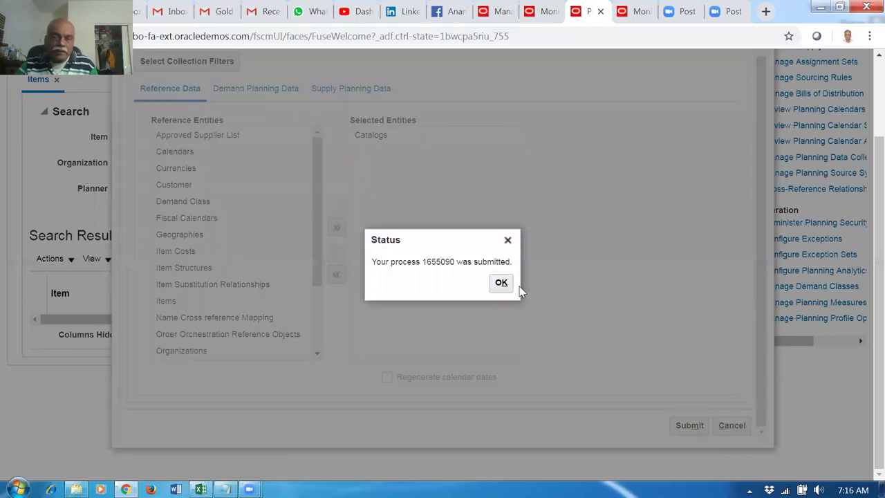
{"action": "left_click", "coordinate": [500, 282]}
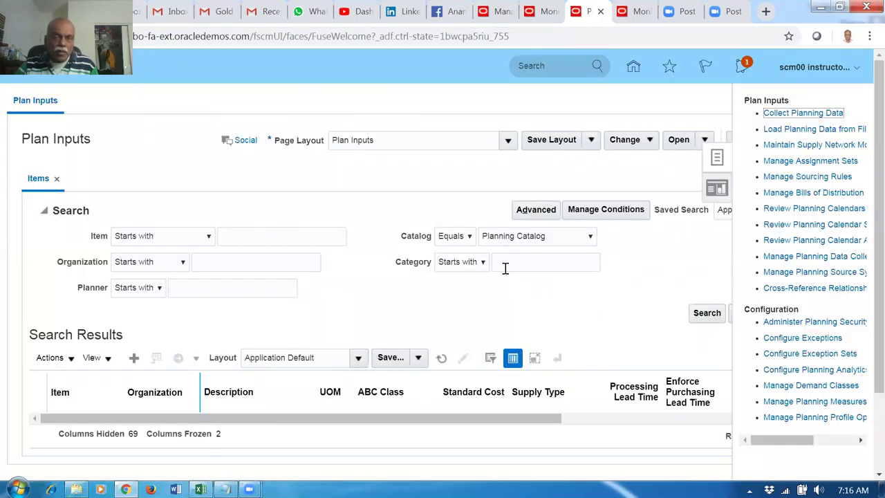
Check the collection run in the Scheduled Processes tabs, ending on the home page.
{"action": "left_click", "coordinate": [542, 11]}
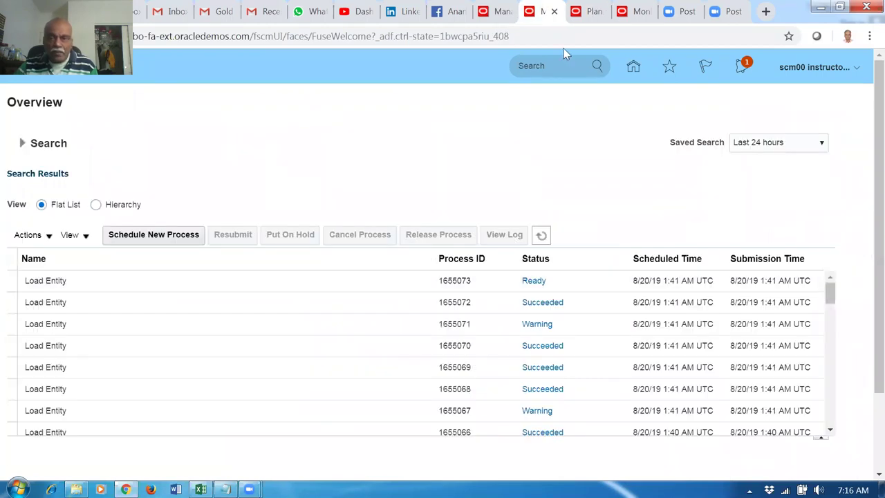
{"action": "left_click", "coordinate": [632, 20]}
{"action": "left_click", "coordinate": [597, 22]}
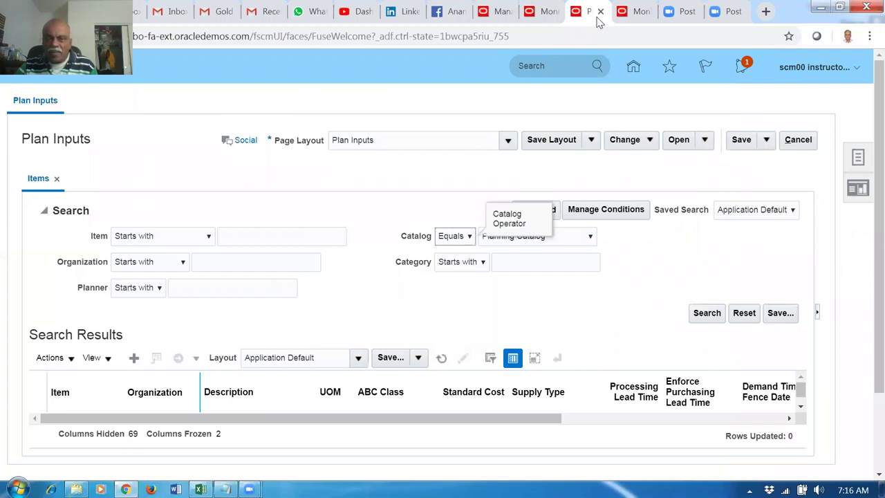
{"action": "left_click", "coordinate": [546, 12]}
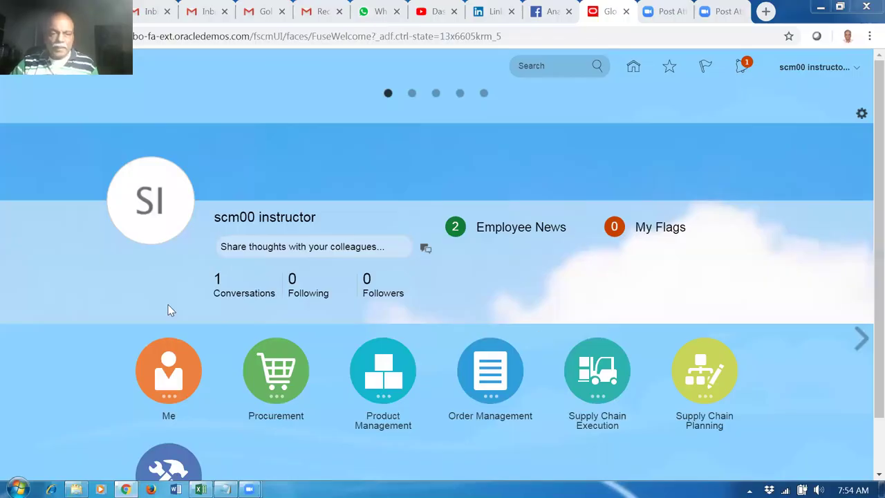
Open Browse Items in Product Information Management and search for item a0123_Make_Receive_Ship.
{"action": "left_click", "coordinate": [409, 362]}
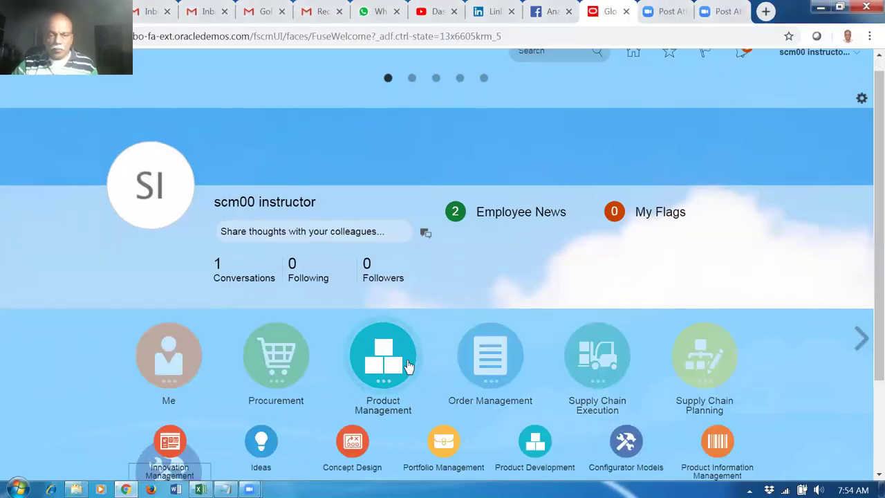
{"action": "left_click", "coordinate": [711, 443]}
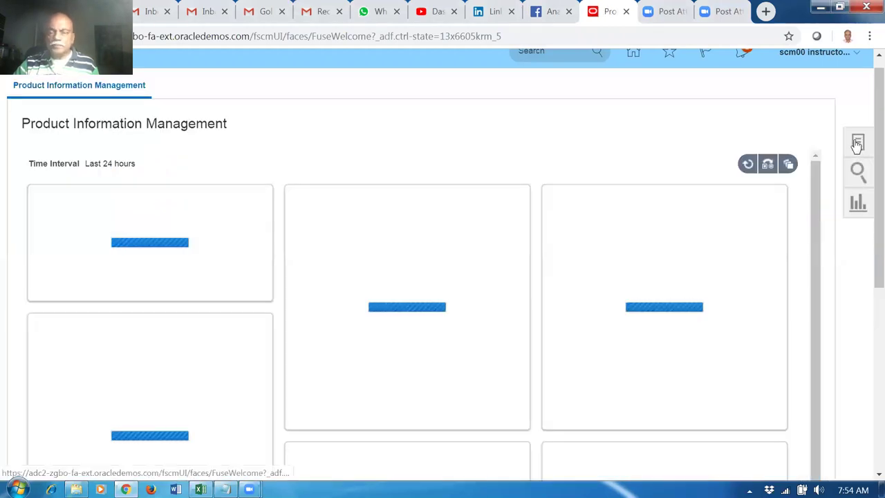
{"action": "left_click", "coordinate": [850, 143]}
{"action": "left_click", "coordinate": [792, 130]}
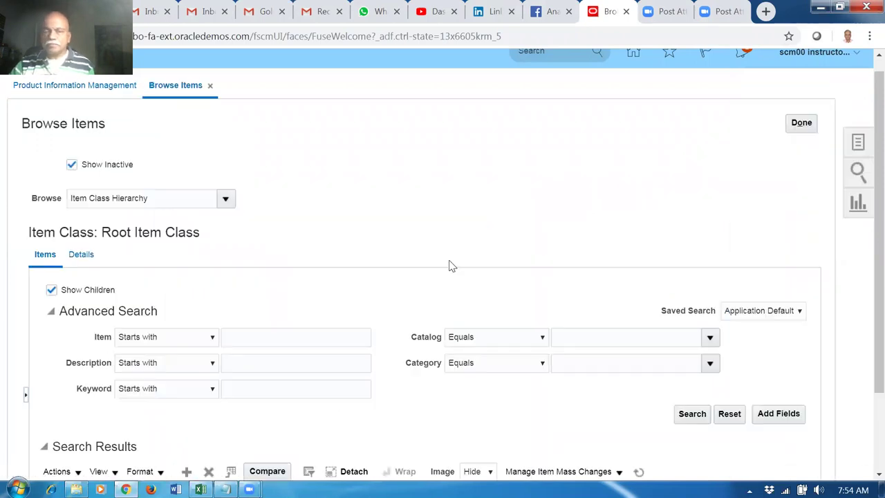
{"action": "left_click", "coordinate": [304, 337]}
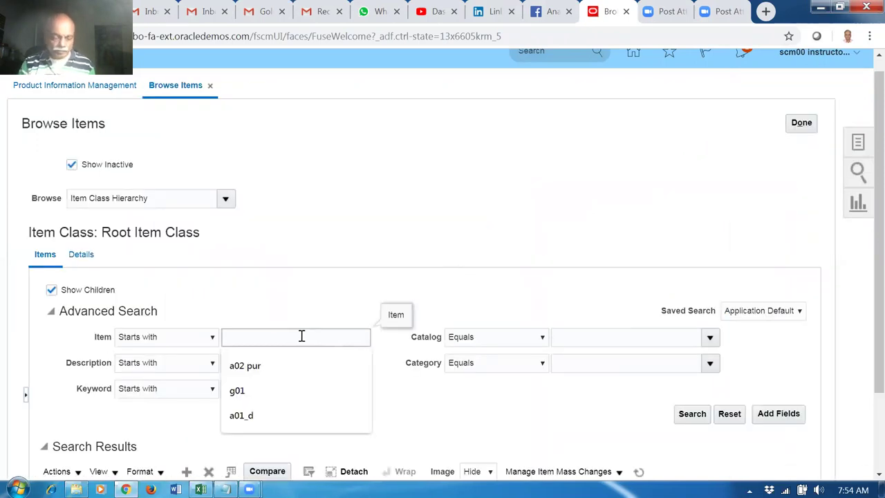
{"action": "type", "text": "a0123_Make_Receive_Ship"}
{"action": "left_click", "coordinate": [693, 413]}
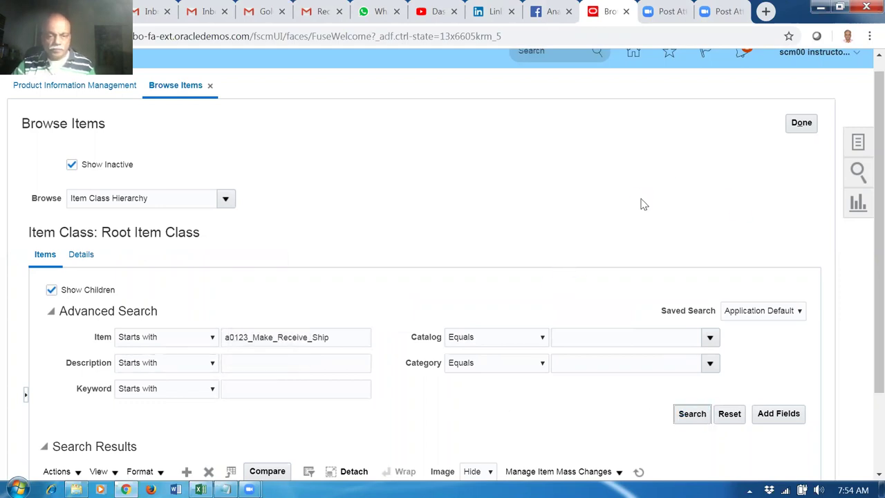
{"action": "left_click_drag", "start_coordinate": [156, 399], "coordinate": [146, 417]}
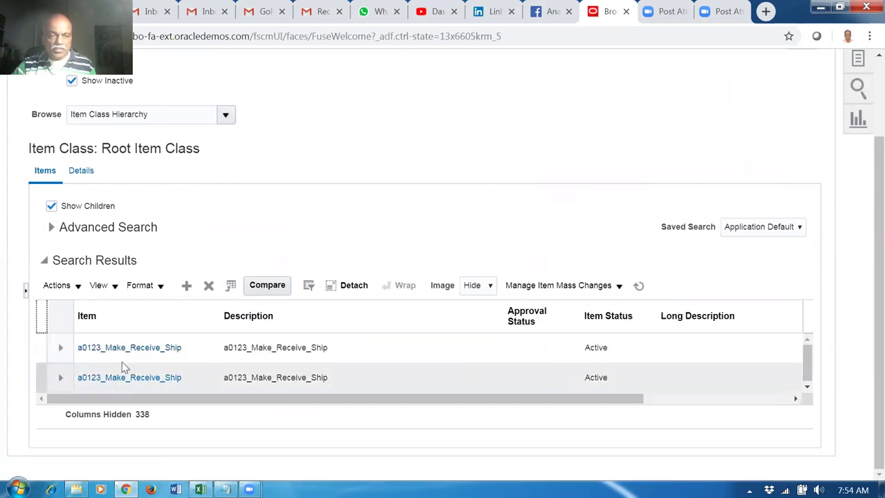
Open a0123_Make_Receive_Ship and check its Planning Catalog assignment on the Categories tab.
{"action": "left_click", "coordinate": [122, 357]}
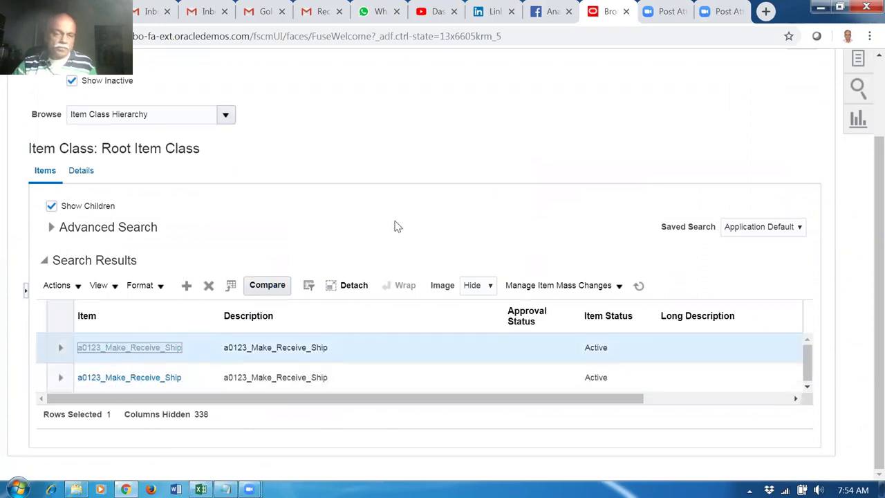
{"action": "scroll", "coordinate": [406, 347], "scroll_direction": "down", "scroll_amount": 2}
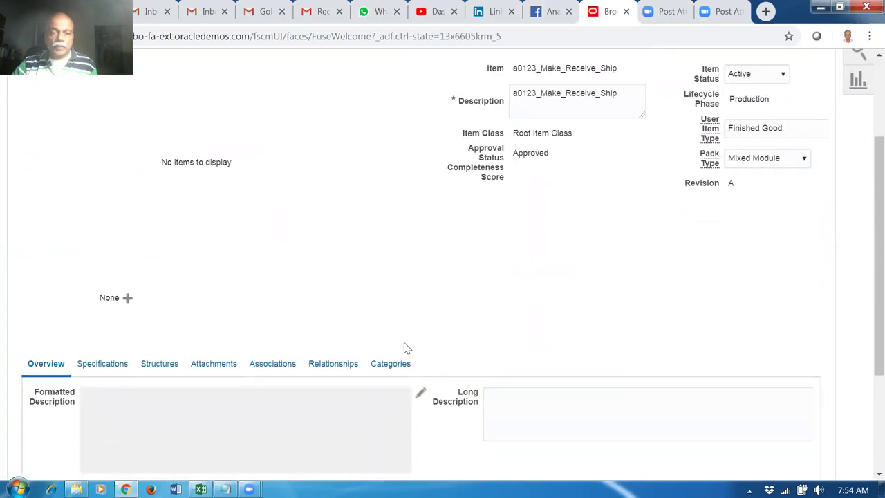
{"action": "left_click", "coordinate": [388, 364]}
{"action": "scroll", "coordinate": [329, 280], "scroll_direction": "down", "scroll_amount": 1}
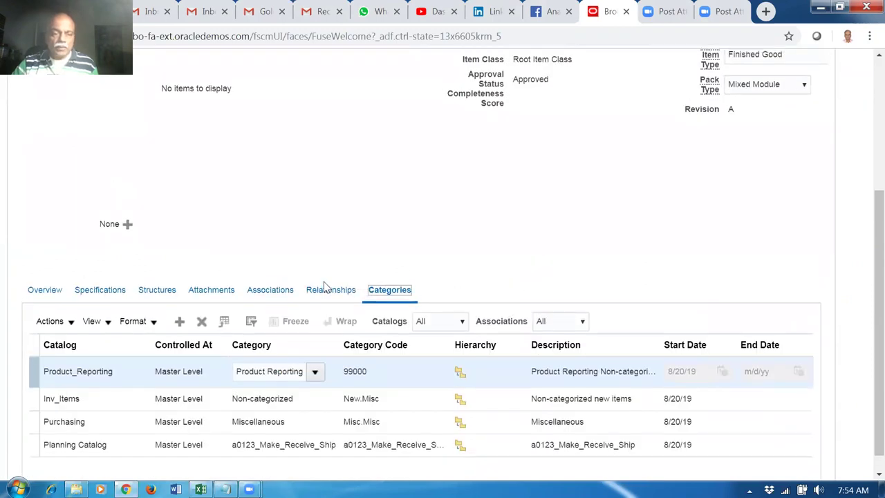
{"action": "scroll", "coordinate": [324, 285], "scroll_direction": "down", "scroll_amount": 1}
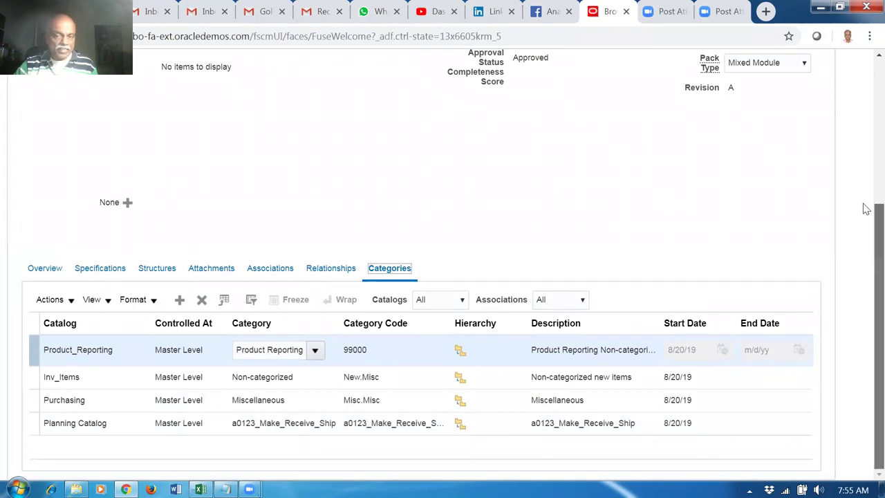
{"action": "scroll", "coordinate": [864, 230], "scroll_direction": "up", "scroll_amount": 3}
Close the item without saving, close Browse Items, and return to the home springboard.
{"action": "left_click", "coordinate": [798, 110]}
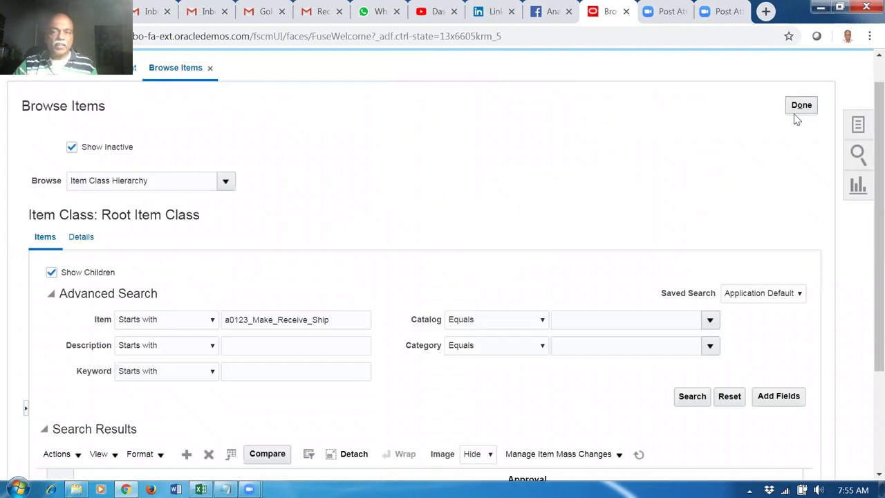
{"action": "left_click", "coordinate": [800, 105]}
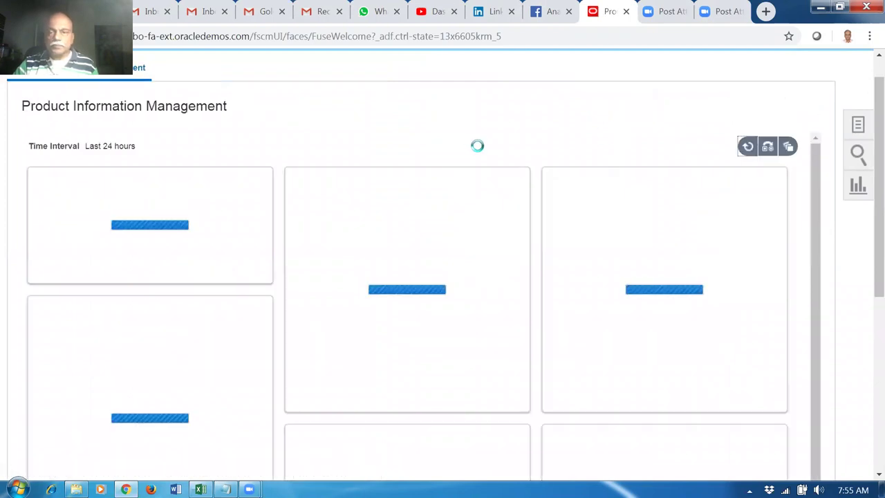
{"action": "left_click", "coordinate": [632, 68]}
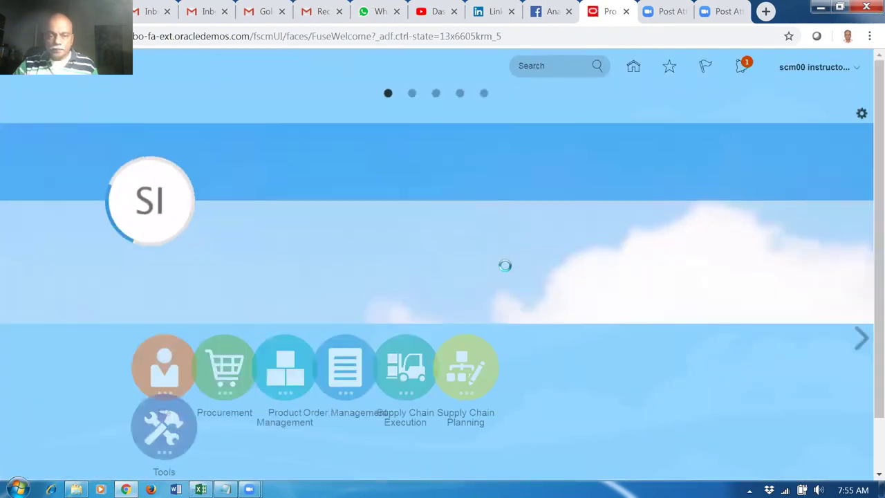
{"action": "scroll", "coordinate": [508, 397], "scroll_direction": "down", "scroll_amount": 1}
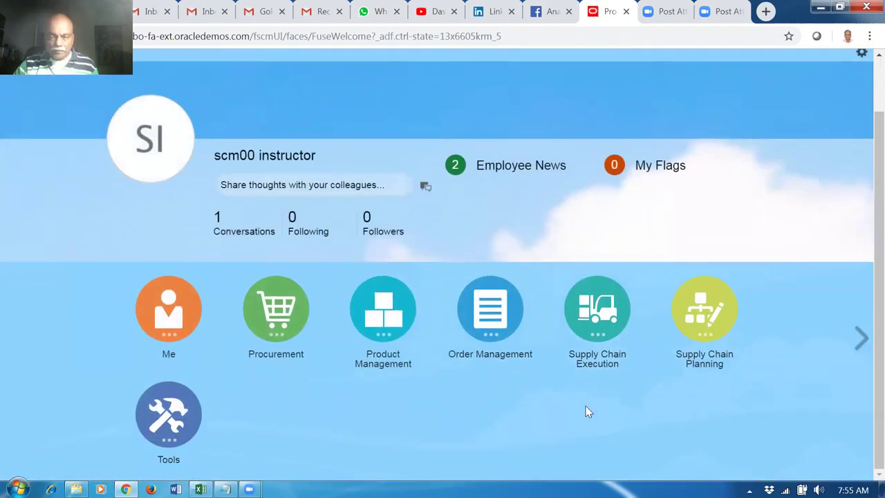
Open Global Order Promising and its Manage Assignment Sets task, focusing the Name search field.
{"action": "left_click", "coordinate": [501, 320]}
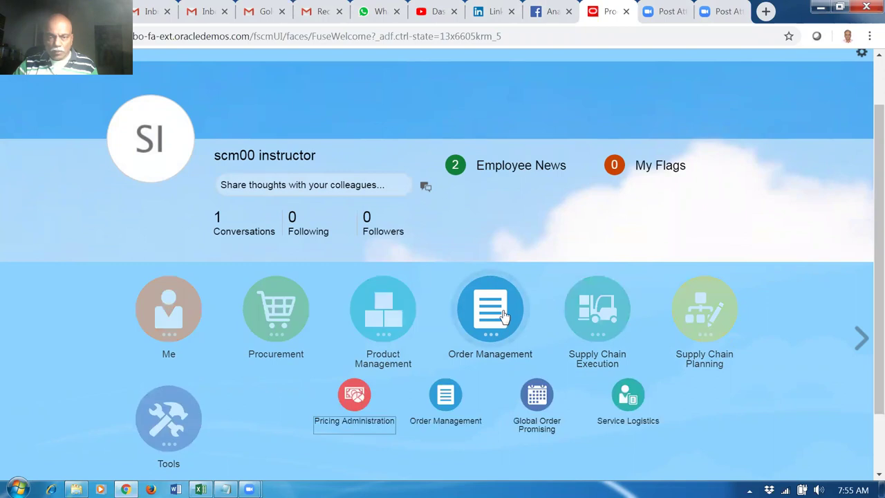
{"action": "left_click", "coordinate": [546, 400]}
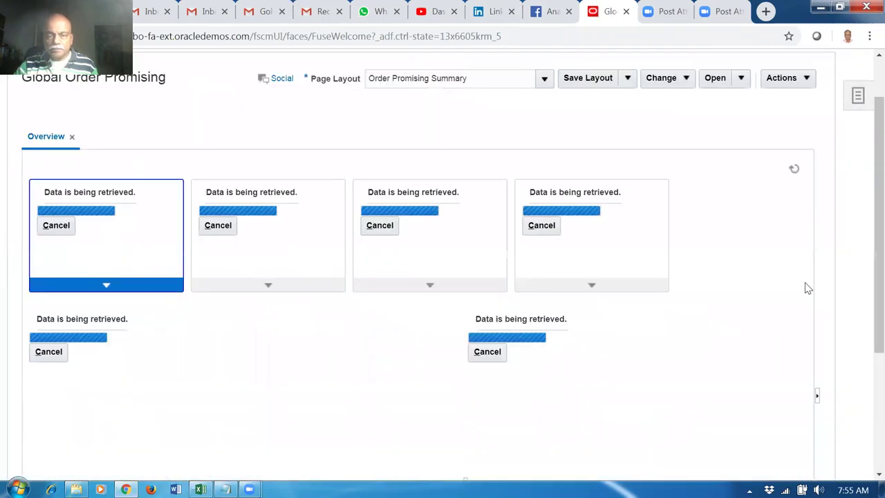
{"action": "left_click", "coordinate": [858, 157]}
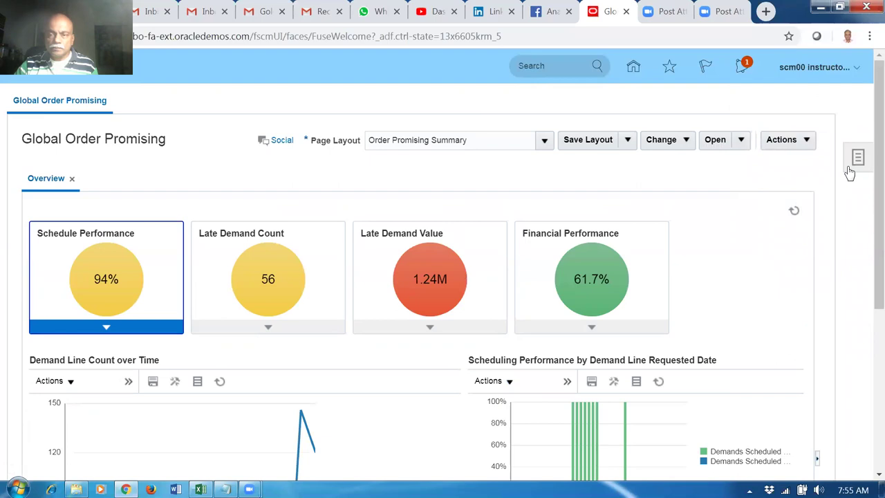
{"action": "left_click", "coordinate": [857, 162]}
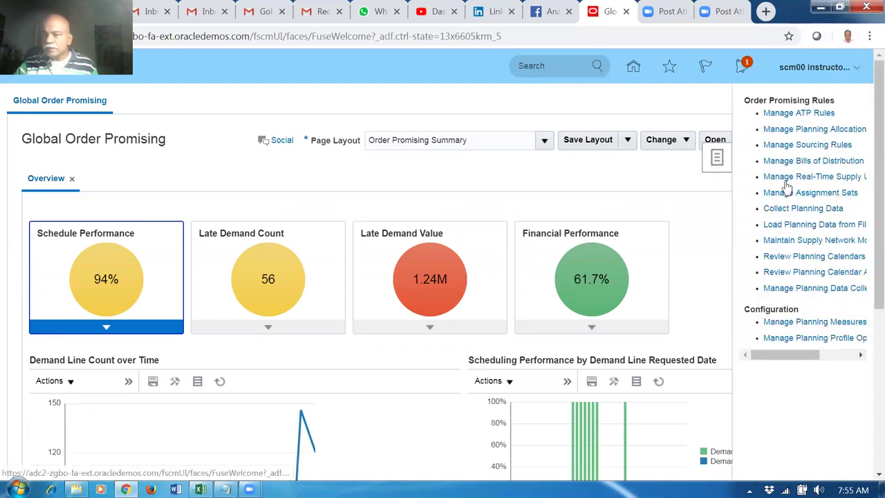
{"action": "left_click", "coordinate": [795, 192]}
{"action": "left_click", "coordinate": [128, 199]}
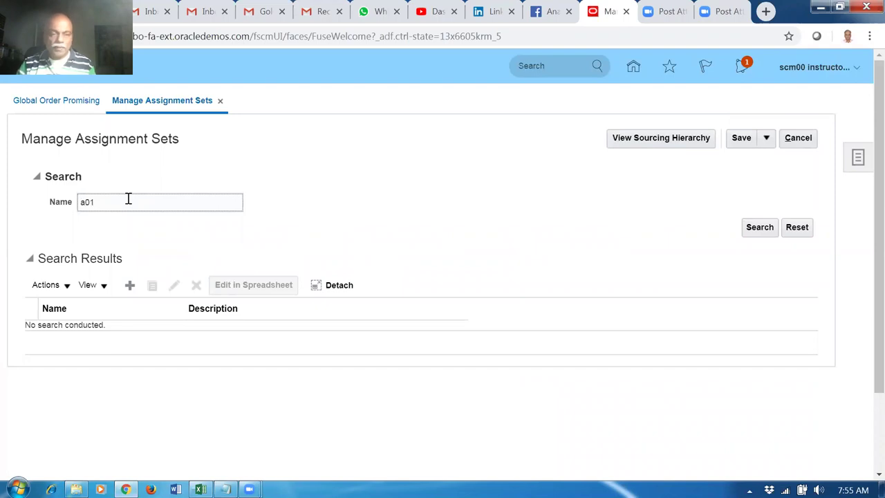
Search 'a01', edit a01_Assignmnt_Set1 and add a new sourcing assignment row.
{"action": "type", "text": "a01"}
{"action": "key", "text": "Return"}
{"action": "left_click", "coordinate": [103, 302]}
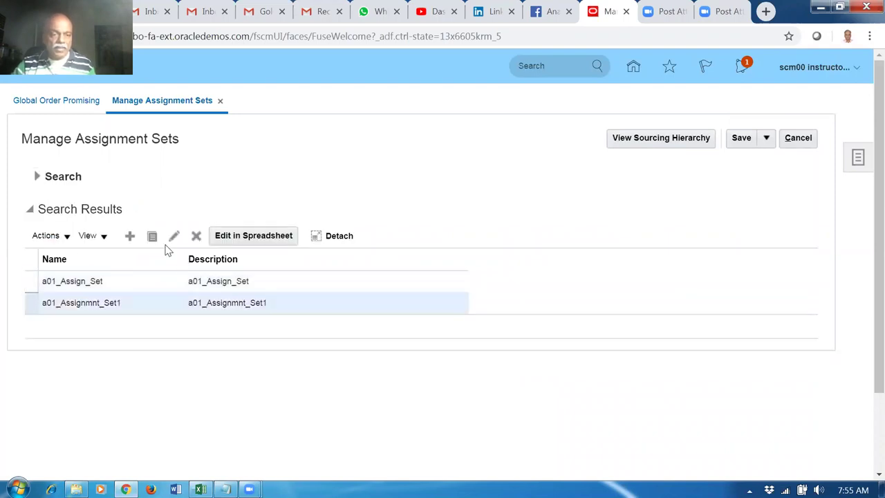
{"action": "left_click", "coordinate": [173, 235]}
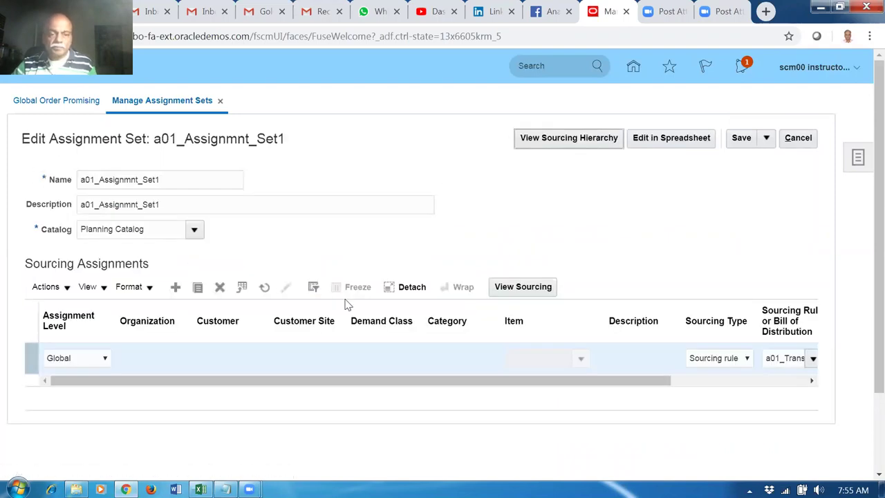
{"action": "left_click", "coordinate": [177, 288]}
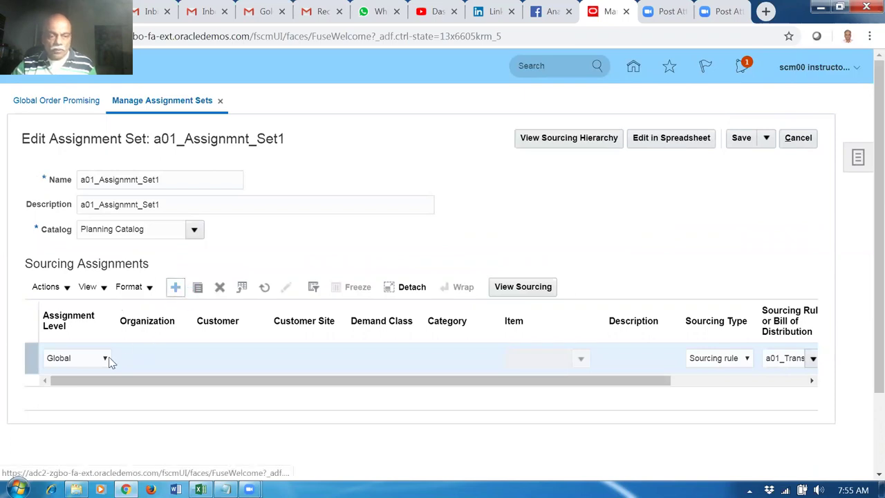
Set the row's level to Category and organization, correcting the organization to 002.
{"action": "left_click", "coordinate": [80, 360]}
{"action": "left_click", "coordinate": [92, 333]}
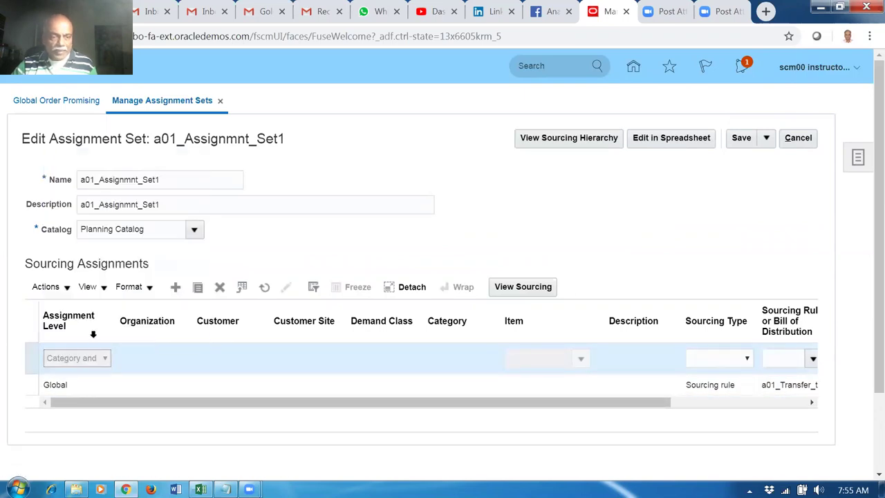
{"action": "left_click", "coordinate": [142, 356]}
{"action": "type", "text": "0"}
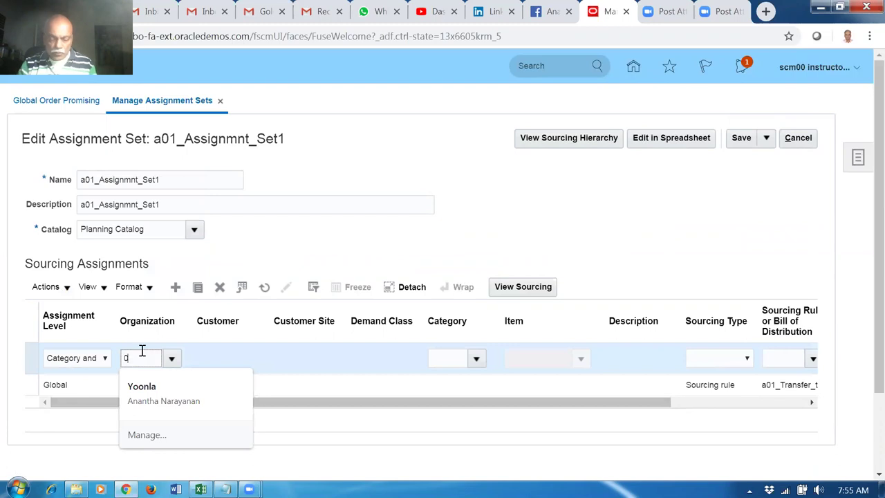
{"action": "type", "text": "22"}
{"action": "key", "text": "Tab"}
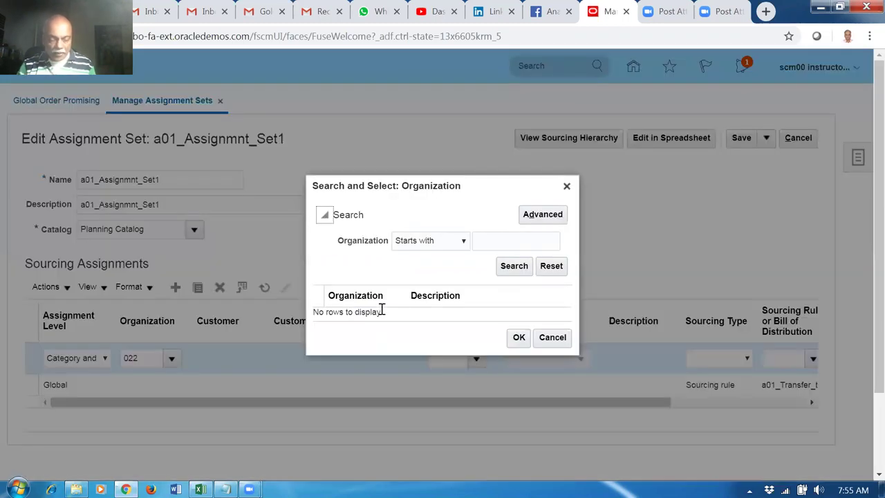
{"action": "key", "text": "Tab"}
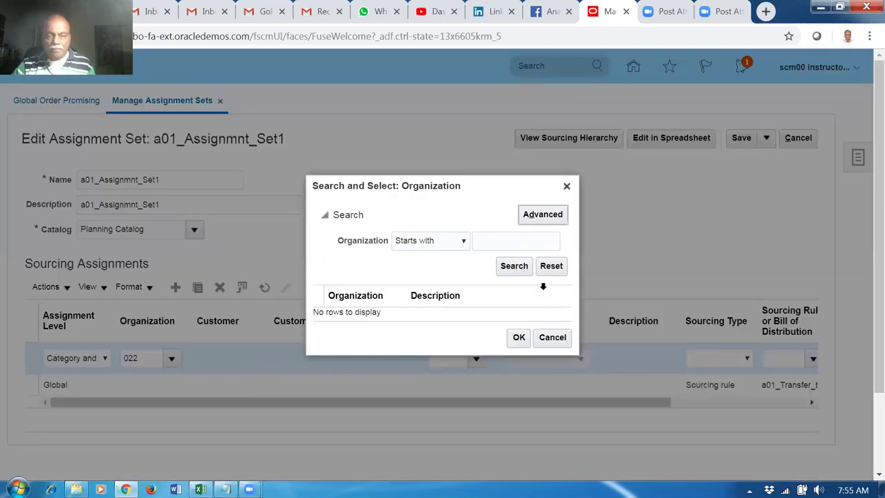
{"action": "left_click", "coordinate": [552, 338]}
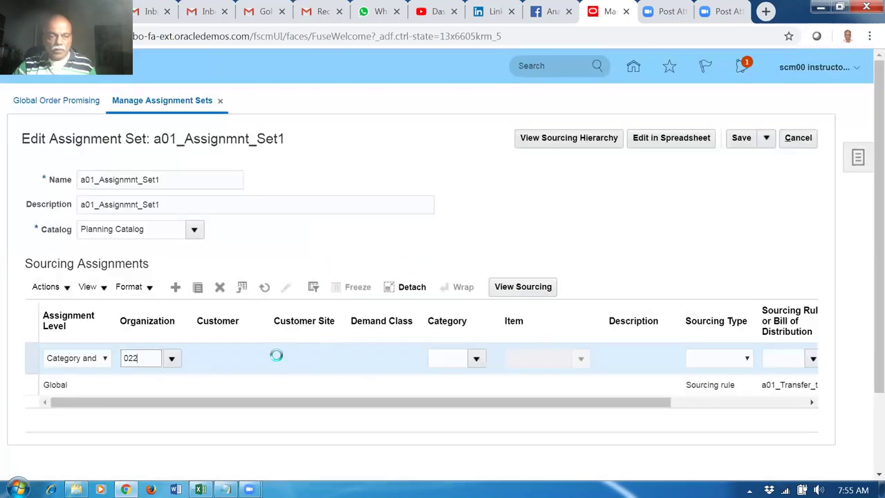
{"action": "left_click_drag", "start_coordinate": [155, 358], "coordinate": [88, 367]}
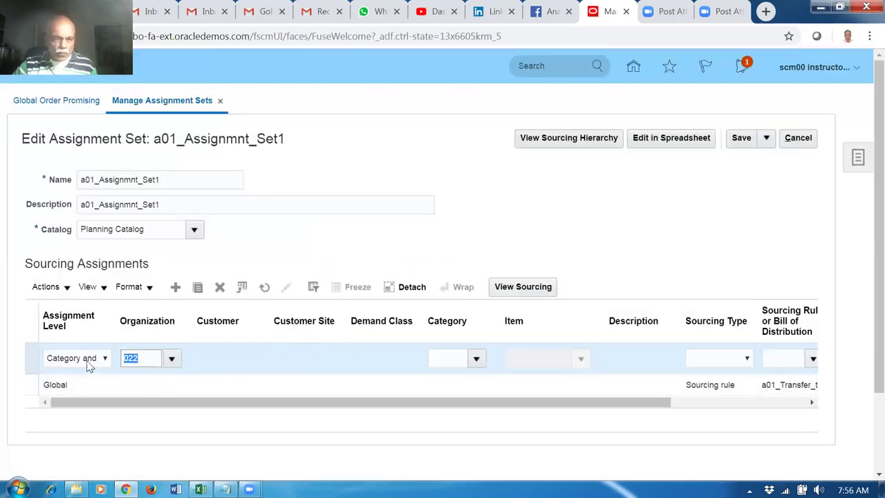
{"action": "type", "text": "001"}
{"action": "key", "text": "BackSpace"}
{"action": "type", "text": "2"}
{"action": "key", "text": "Tab"}
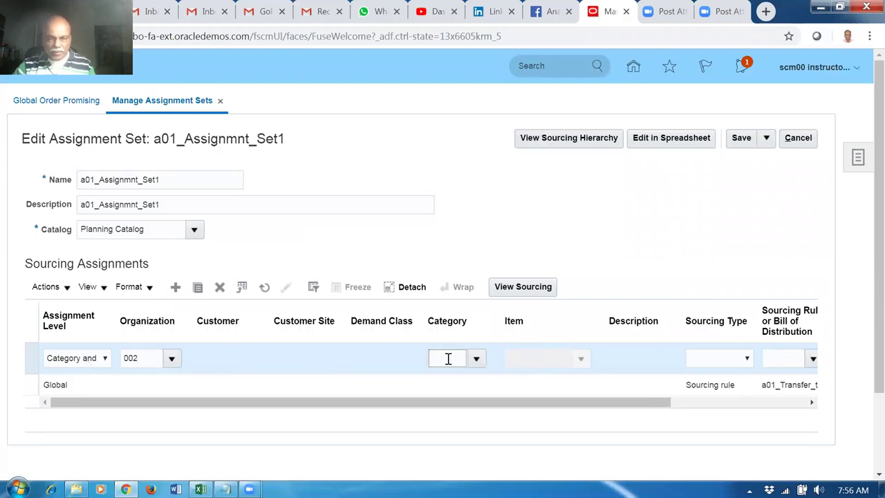
Enter category a0123 and source the row by sourcing rule a01_manu_SR1.
{"action": "type", "text": "a0123"}
{"action": "key", "text": "Tab"}
{"action": "left_click", "coordinate": [730, 364]}
{"action": "left_click", "coordinate": [713, 383]}
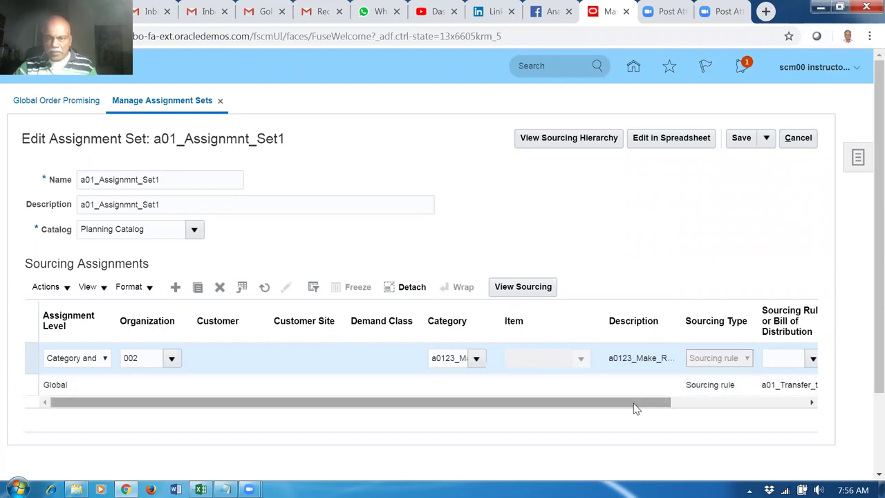
{"action": "left_click_drag", "start_coordinate": [635, 409], "coordinate": [726, 408]}
{"action": "left_click", "coordinate": [668, 359]}
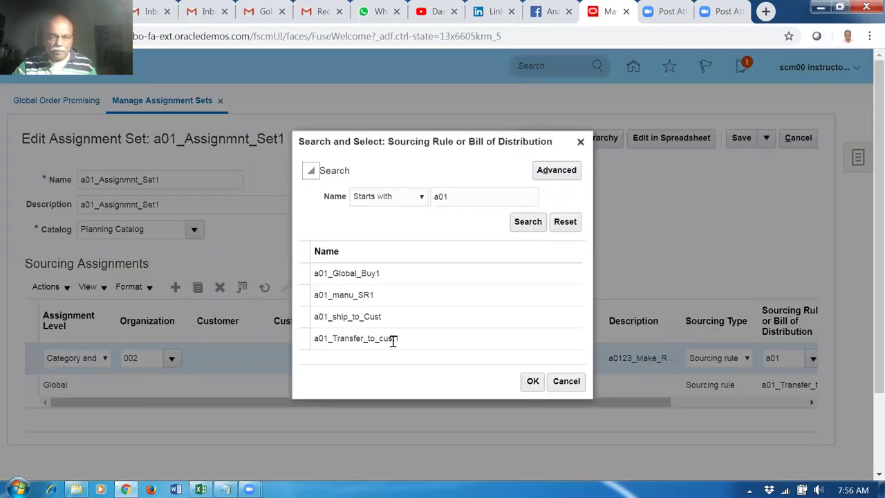
{"action": "left_click", "coordinate": [413, 302]}
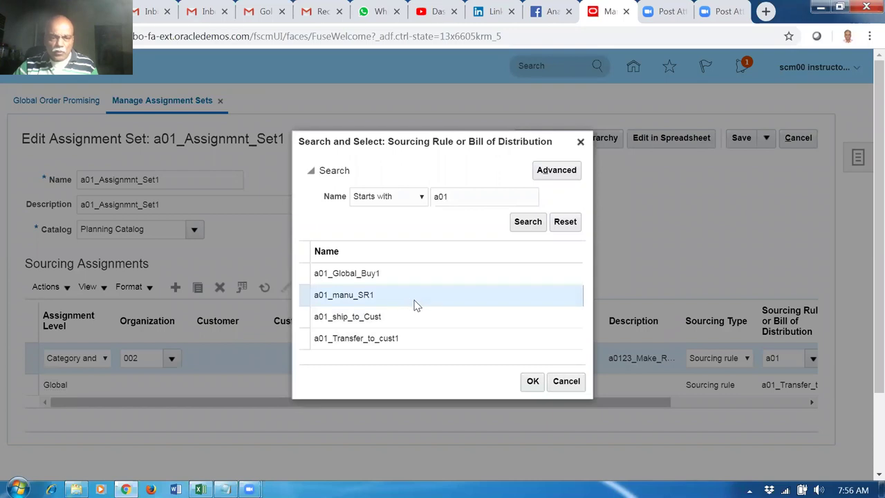
{"action": "left_click", "coordinate": [533, 380]}
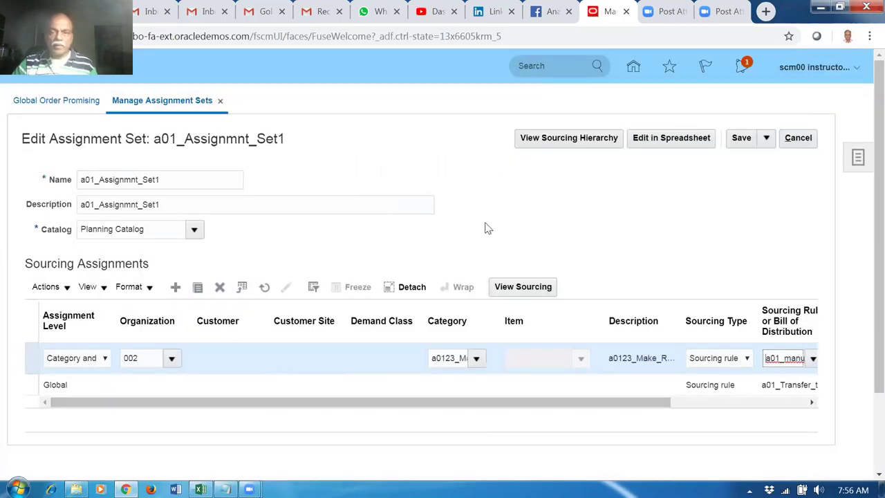
Save and close the assignment set, then reopen it to verify the saved row.
{"action": "left_click", "coordinate": [767, 139]}
{"action": "left_click", "coordinate": [763, 159]}
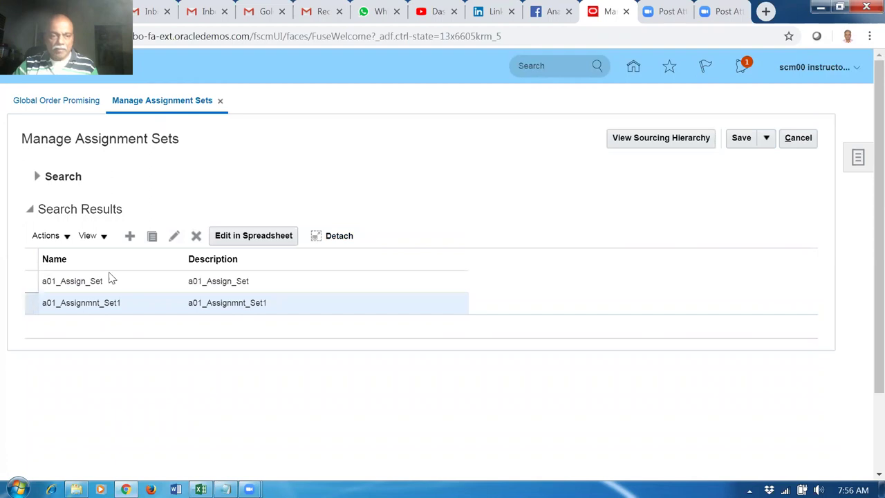
{"action": "left_click", "coordinate": [174, 235]}
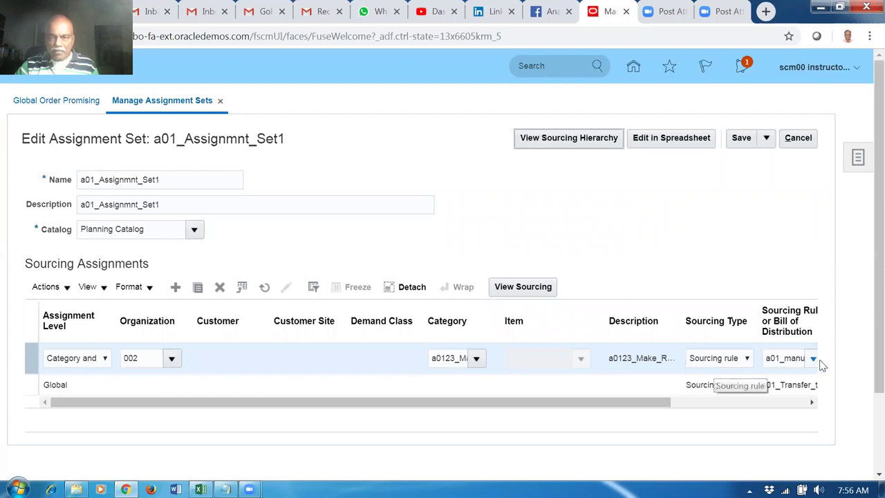
{"action": "left_click", "coordinate": [808, 143]}
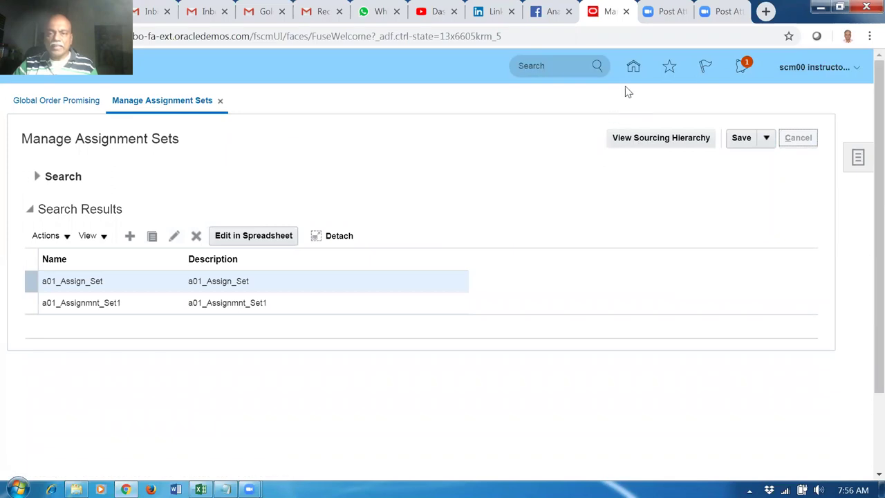
Go home and open the Collect Planning Data task from Plan Inputs.
{"action": "left_click", "coordinate": [631, 66]}
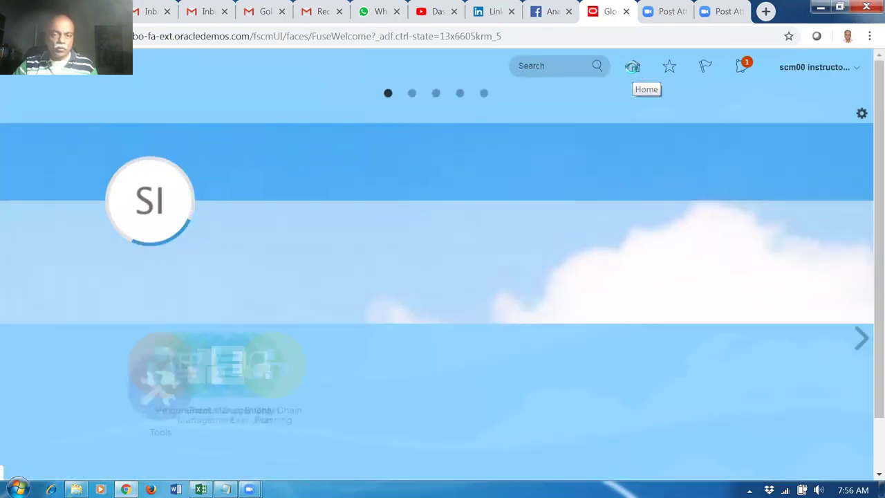
{"action": "scroll", "coordinate": [686, 373], "scroll_direction": "down", "scroll_amount": 1}
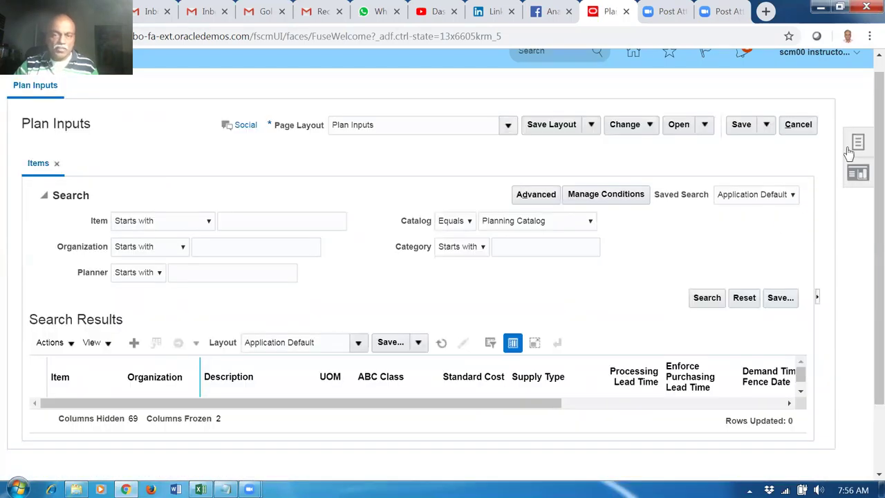
{"action": "left_click", "coordinate": [857, 142]}
{"action": "left_click", "coordinate": [778, 97]}
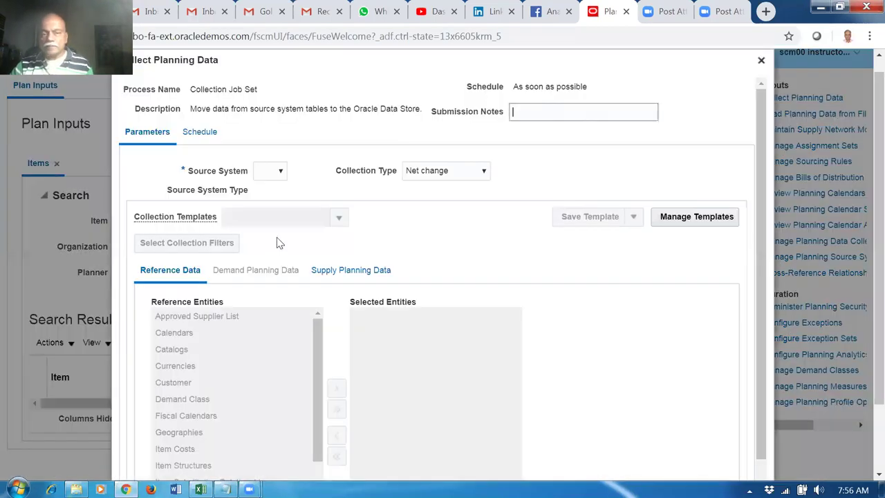
Choose source system OPS and add Order Orchestration Reference Objects to the selected entities.
{"action": "left_click", "coordinate": [270, 172]}
{"action": "left_click", "coordinate": [266, 197]}
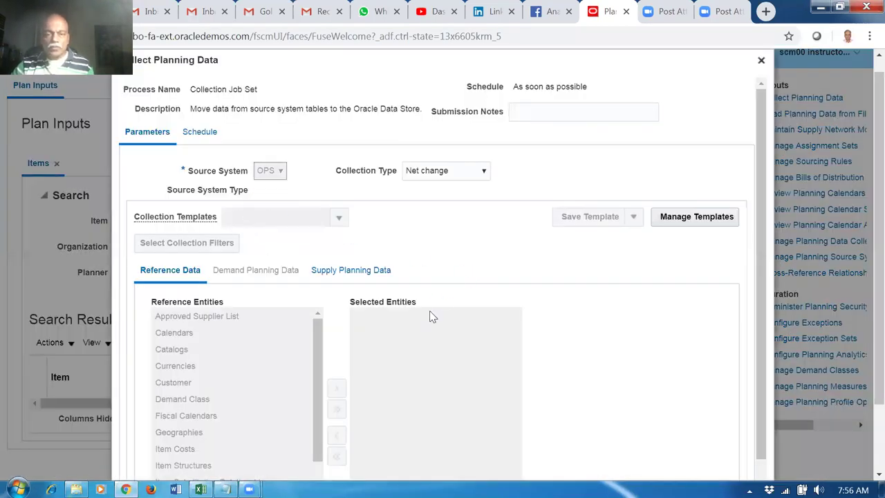
{"action": "scroll", "coordinate": [320, 383], "scroll_direction": "down", "scroll_amount": 1}
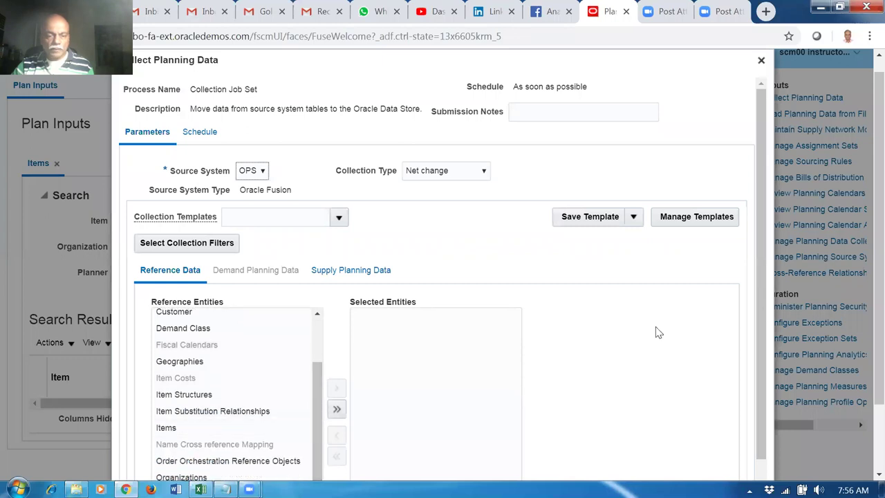
{"action": "scroll", "coordinate": [377, 428], "scroll_direction": "down", "scroll_amount": 1}
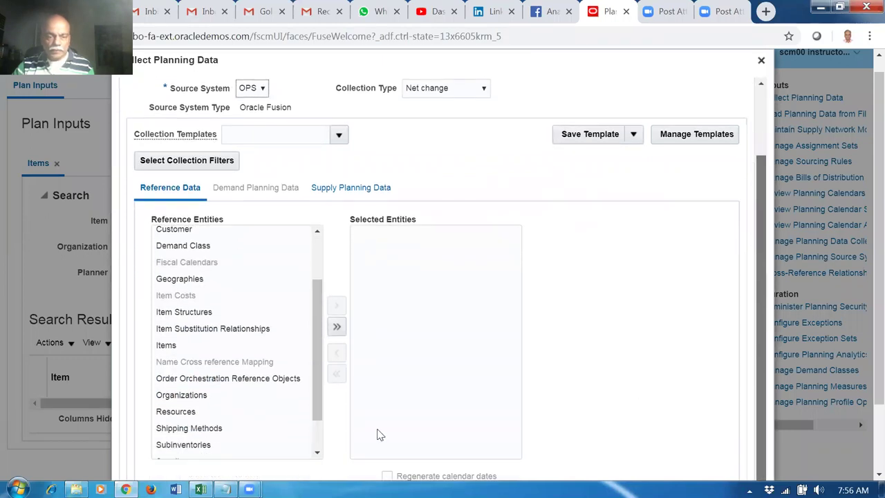
{"action": "left_click", "coordinate": [231, 385]}
{"action": "left_click", "coordinate": [336, 305]}
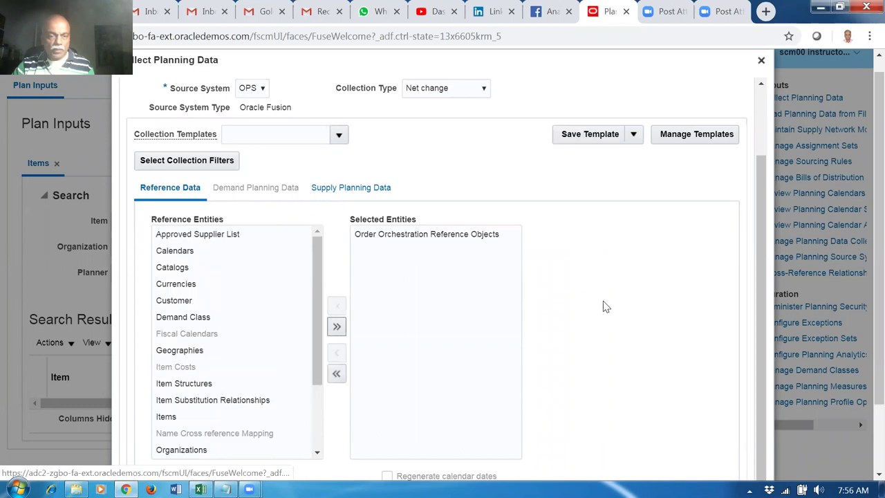
Submit the net-change collection and acknowledge the confirmation for process 1655354.
{"action": "scroll", "coordinate": [620, 311], "scroll_direction": "down", "scroll_amount": 1}
{"action": "left_click", "coordinate": [687, 439]}
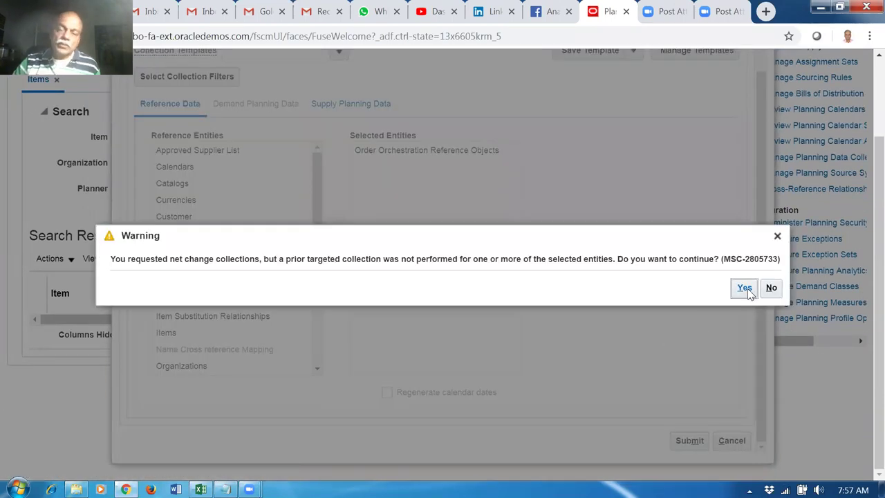
{"action": "left_click", "coordinate": [743, 288]}
{"action": "left_click", "coordinate": [492, 282]}
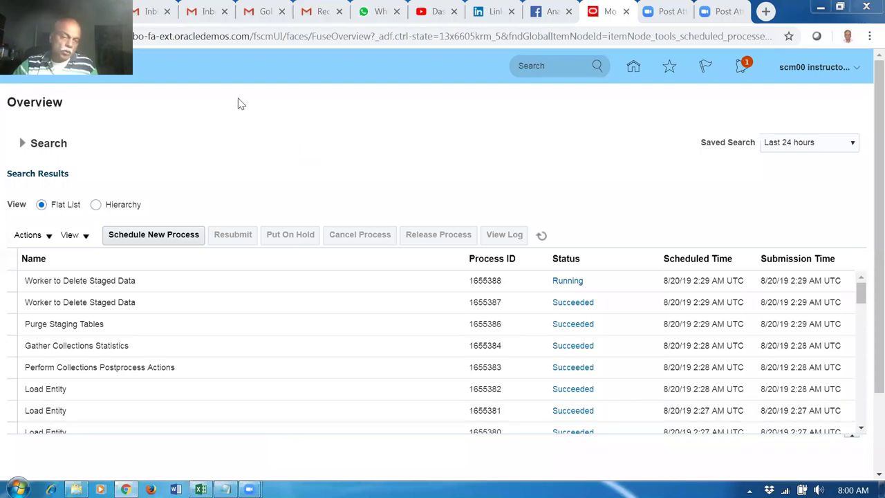
Schedule a new Refresh and Start the Order Promising Server process.
{"action": "left_click", "coordinate": [167, 238]}
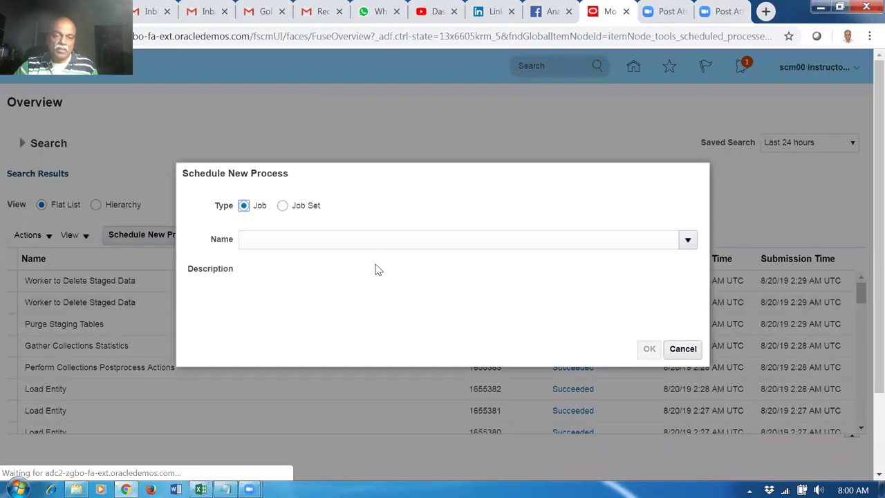
{"action": "left_click", "coordinate": [358, 238]}
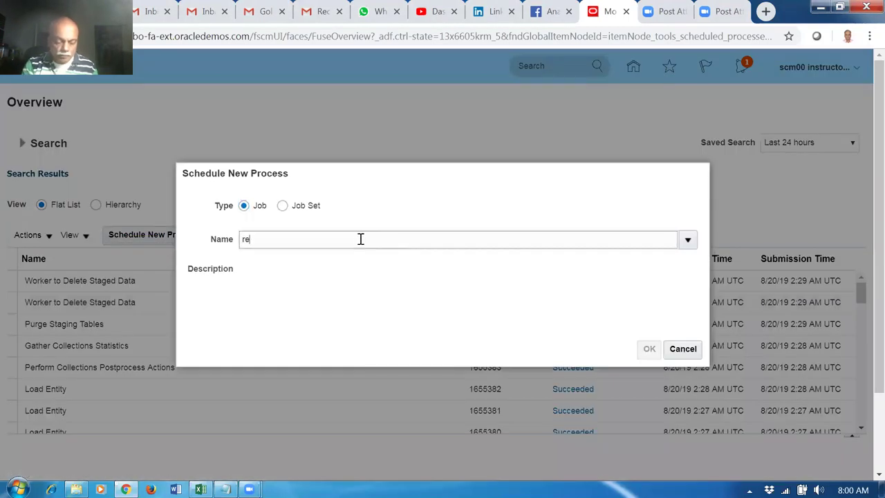
{"action": "key", "text": "Tab"}
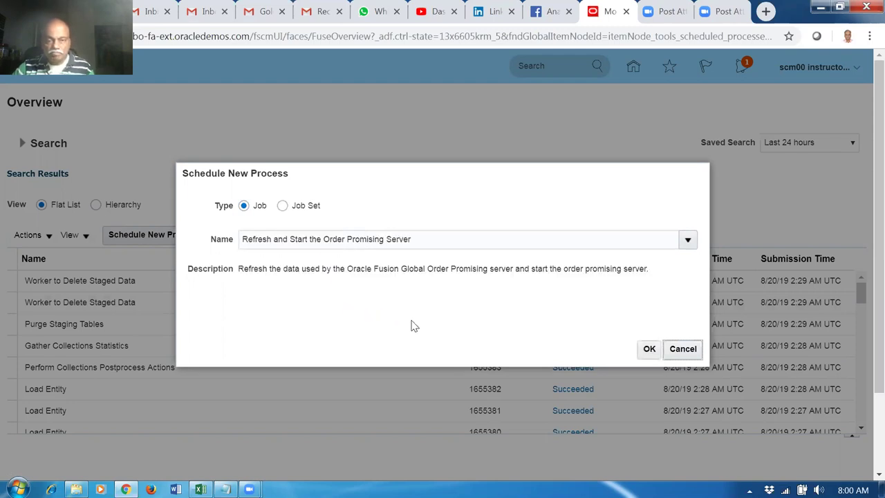
{"action": "left_click", "coordinate": [647, 348]}
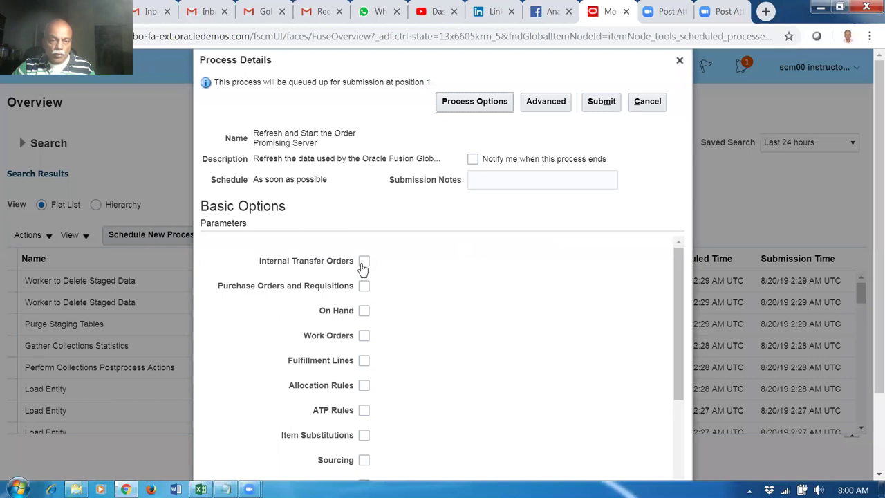
Include Internal Transfer Orders, Purchase Orders and Requisitions, On Hand, Sourcing and the remaining parameters.
{"action": "left_click", "coordinate": [363, 261]}
{"action": "left_click", "coordinate": [363, 286]}
{"action": "left_click", "coordinate": [365, 311]}
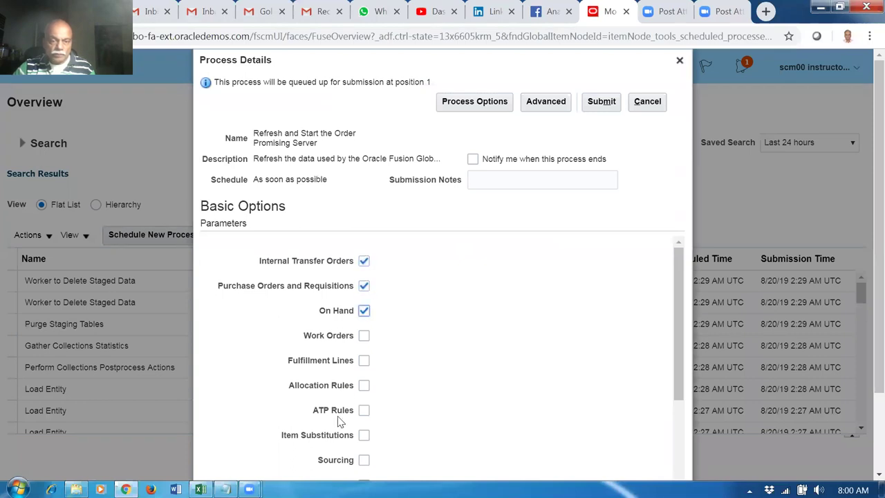
{"action": "left_click", "coordinate": [319, 458]}
{"action": "scroll", "coordinate": [331, 458], "scroll_direction": "down", "scroll_amount": 5}
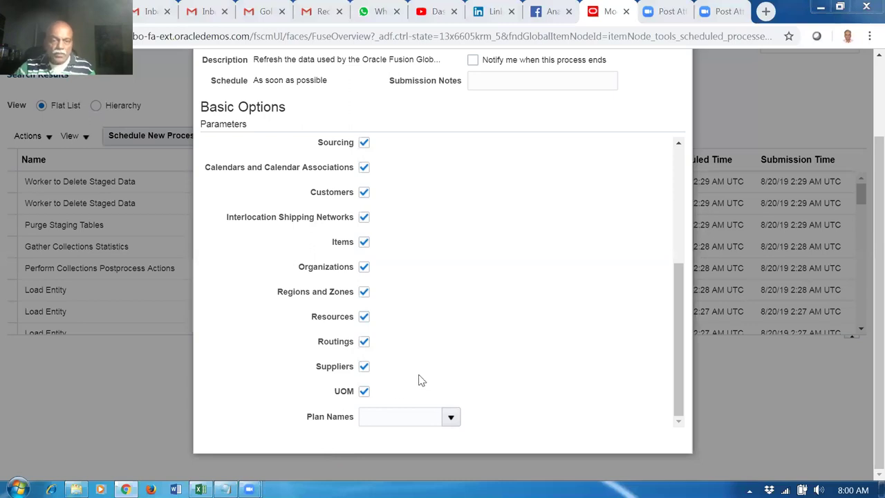
{"action": "left_click_drag", "start_coordinate": [679, 347], "coordinate": [866, 238]}
{"action": "scroll", "coordinate": [865, 228], "scroll_direction": "up", "scroll_amount": 2}
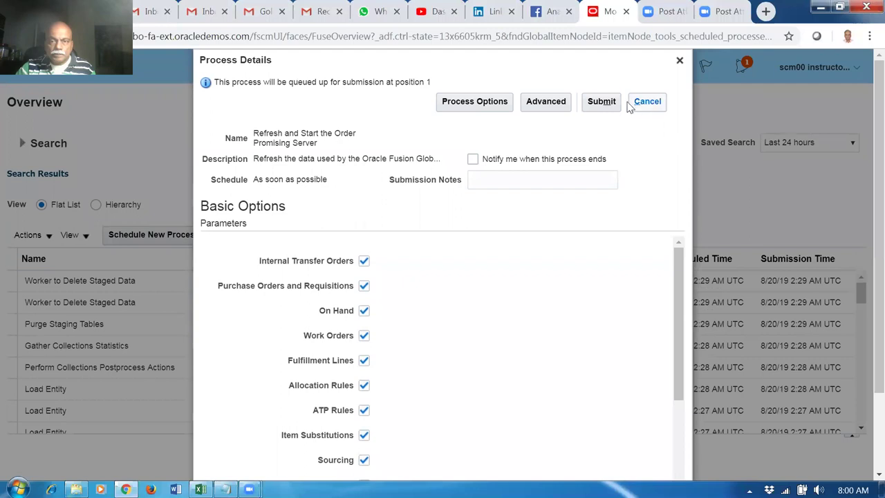
Submit the process, acknowledge the confirmation, and refresh the scheduled process list.
{"action": "left_click", "coordinate": [602, 101]}
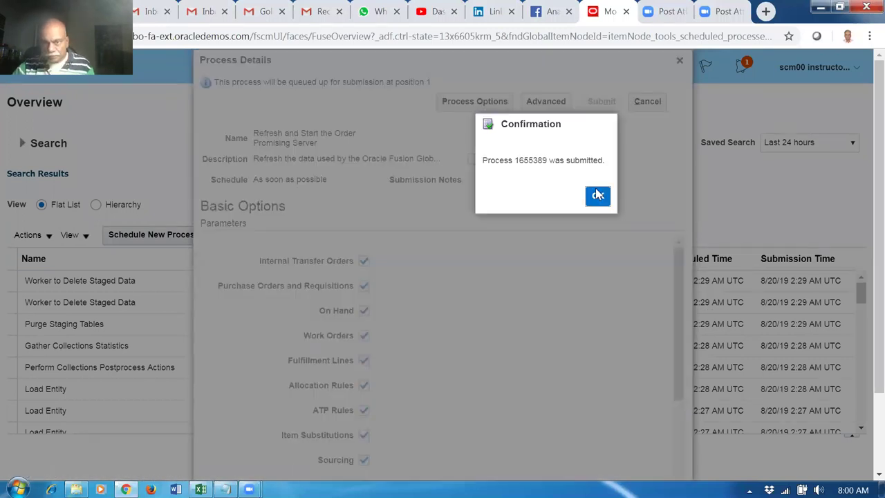
{"action": "left_click", "coordinate": [597, 194]}
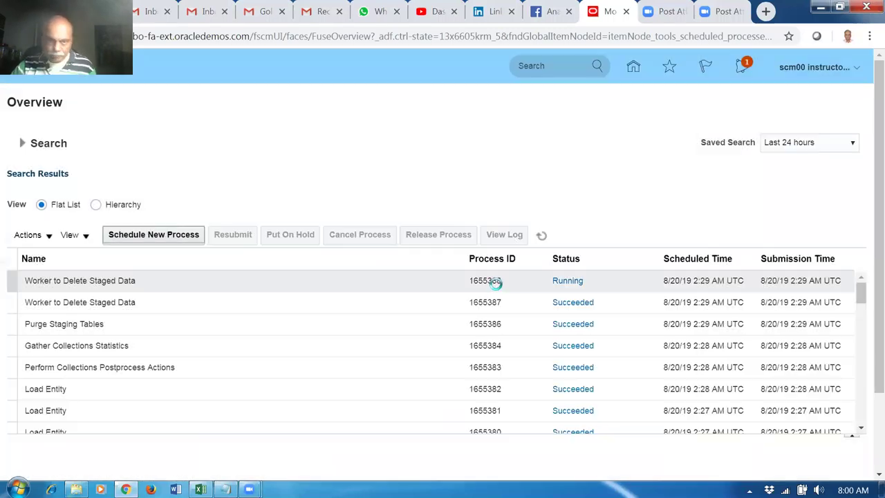
{"action": "left_click", "coordinate": [541, 236]}
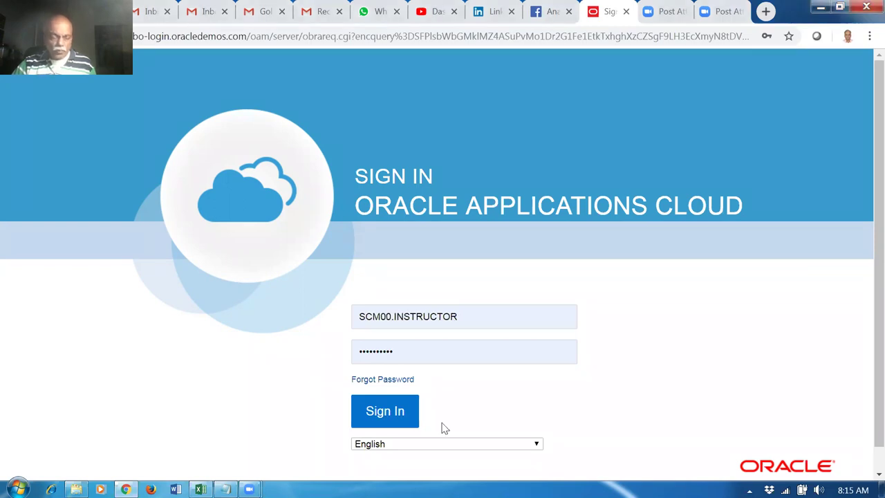
Sign in again and go to Order Management > Order Management from the home page.
{"action": "left_click", "coordinate": [380, 419]}
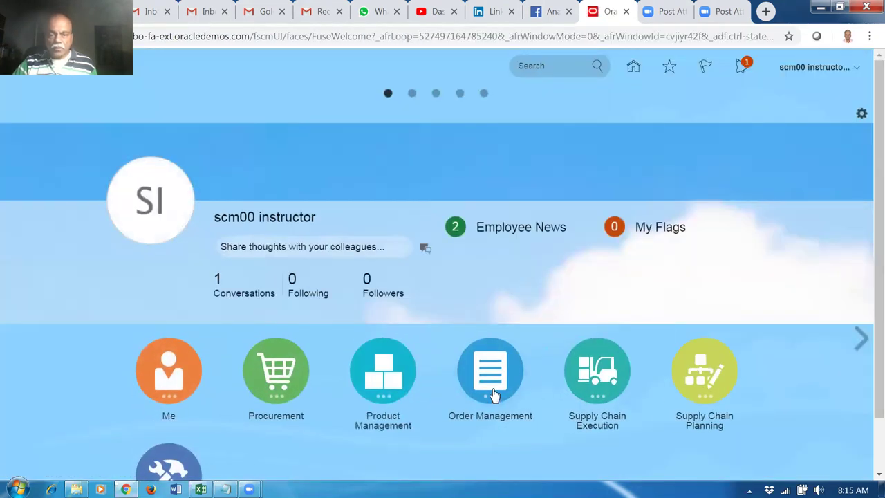
{"action": "left_click", "coordinate": [494, 394]}
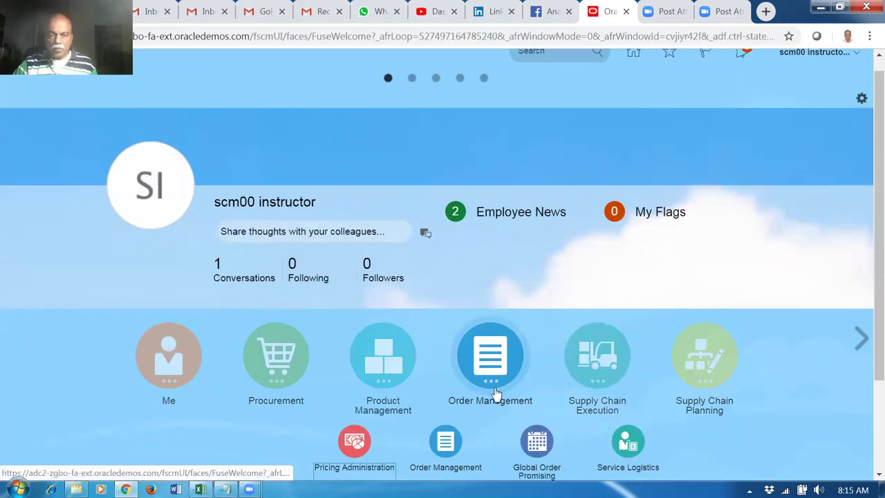
{"action": "left_click", "coordinate": [445, 446]}
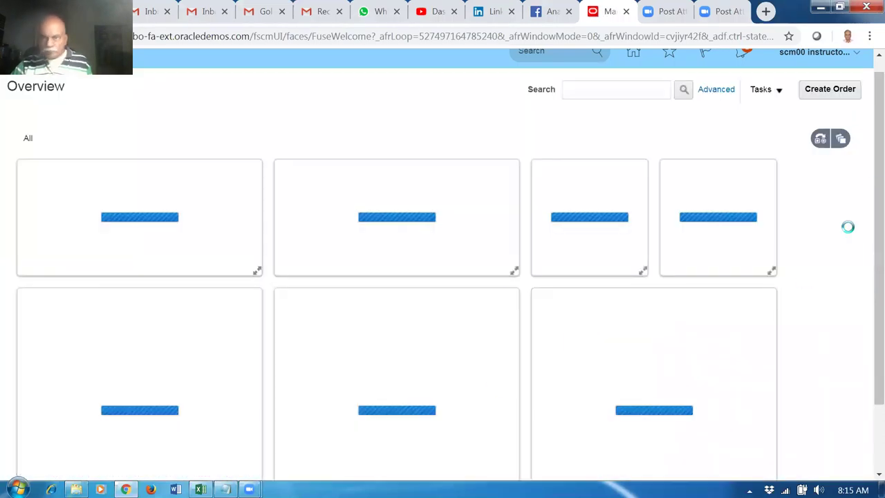
Create a new order under US1 Business Unit for customer Computer Service and Rentals.
{"action": "left_click", "coordinate": [839, 92]}
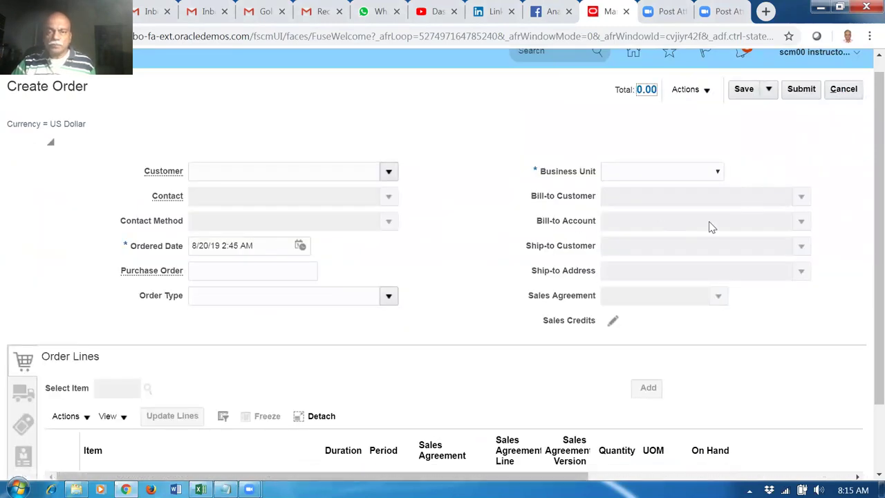
{"action": "left_click", "coordinate": [662, 171]}
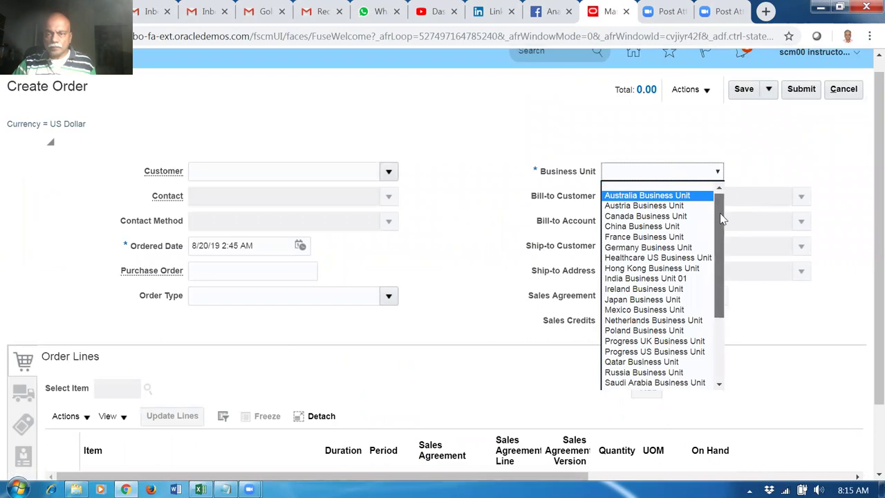
{"action": "left_click_drag", "start_coordinate": [722, 214], "coordinate": [725, 316]}
{"action": "left_click", "coordinate": [639, 354]}
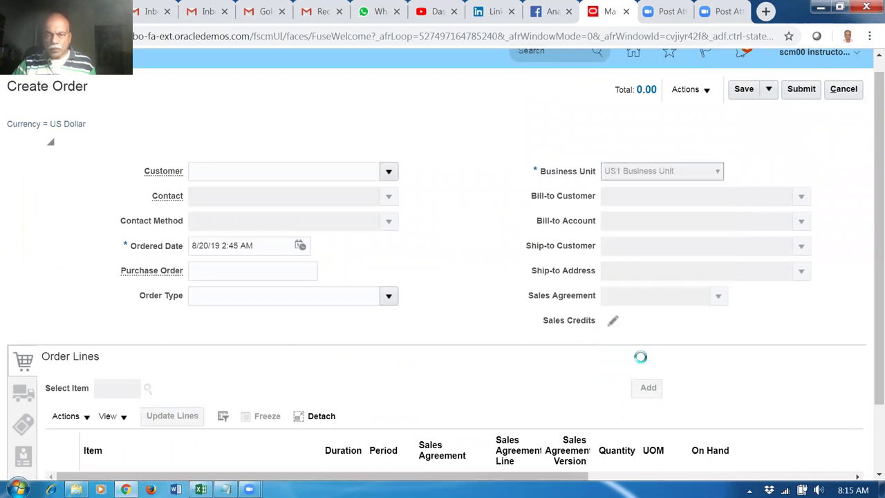
{"action": "left_click", "coordinate": [236, 169]}
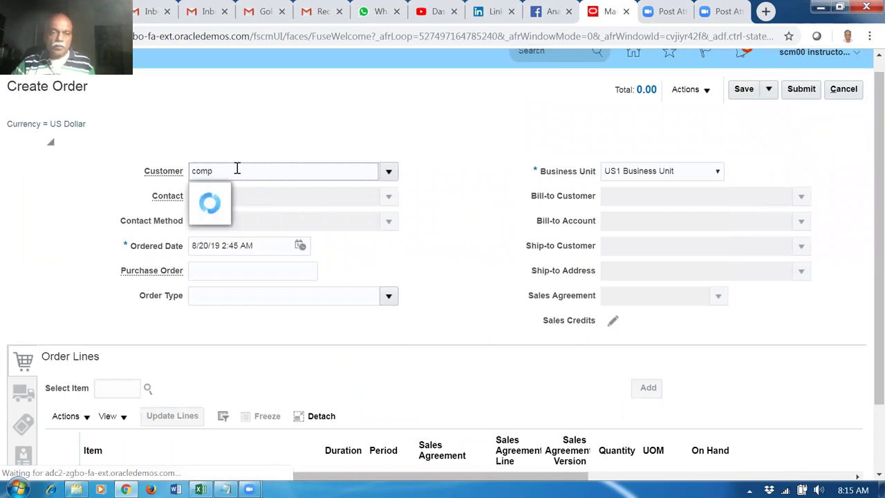
{"action": "key", "text": "Down"}
{"action": "key", "text": "Return"}
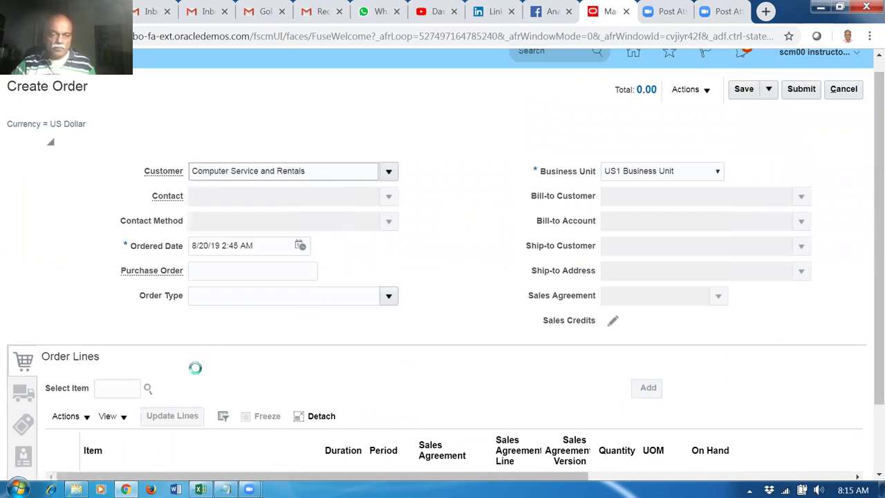
Add item a0123_Make_Receive_Ship with quantity 5 as an order line.
{"action": "triple_click", "coordinate": [126, 388]}
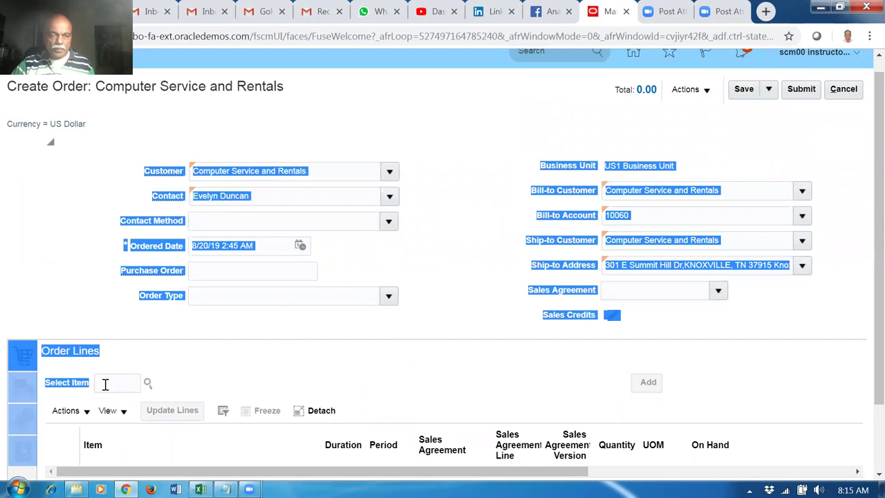
{"action": "left_click", "coordinate": [128, 387]}
{"action": "key", "text": "Tab"}
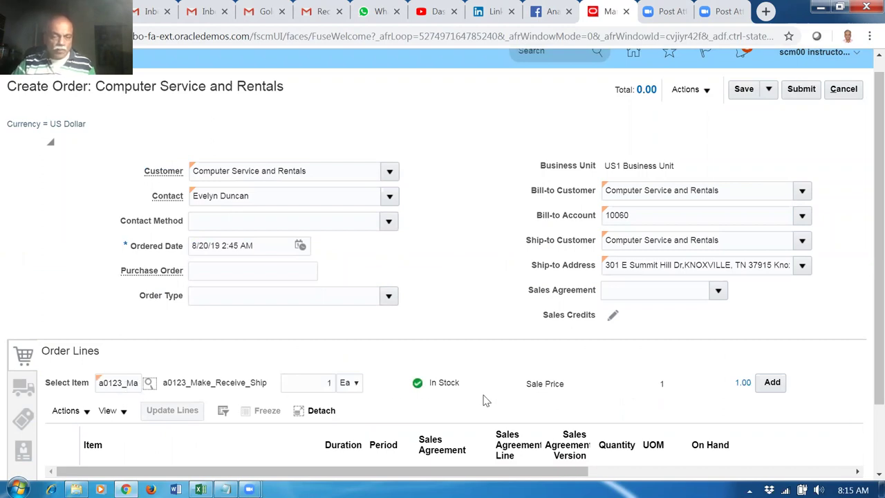
{"action": "double_click", "coordinate": [331, 384]}
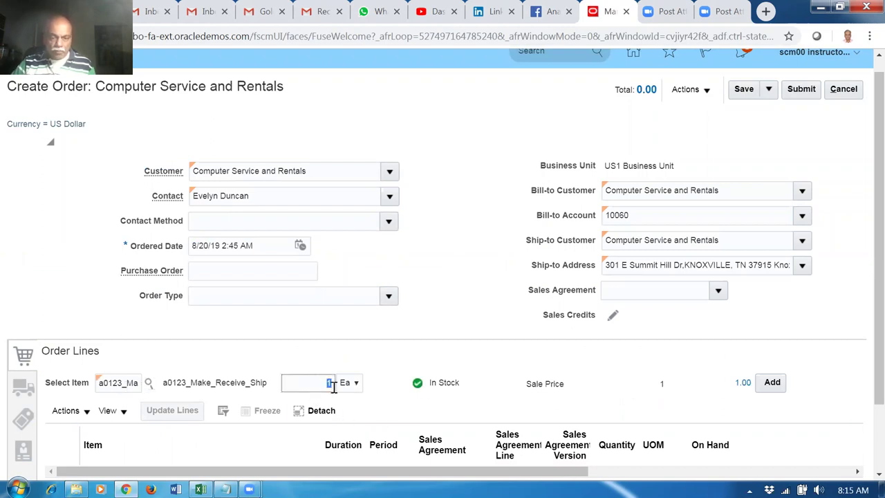
{"action": "type", "text": "5"}
{"action": "key", "text": "Tab"}
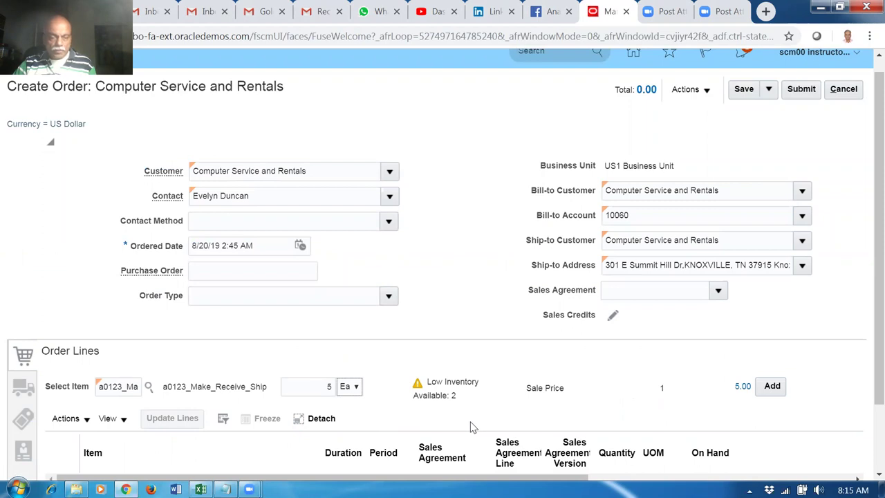
{"action": "left_click", "coordinate": [769, 387]}
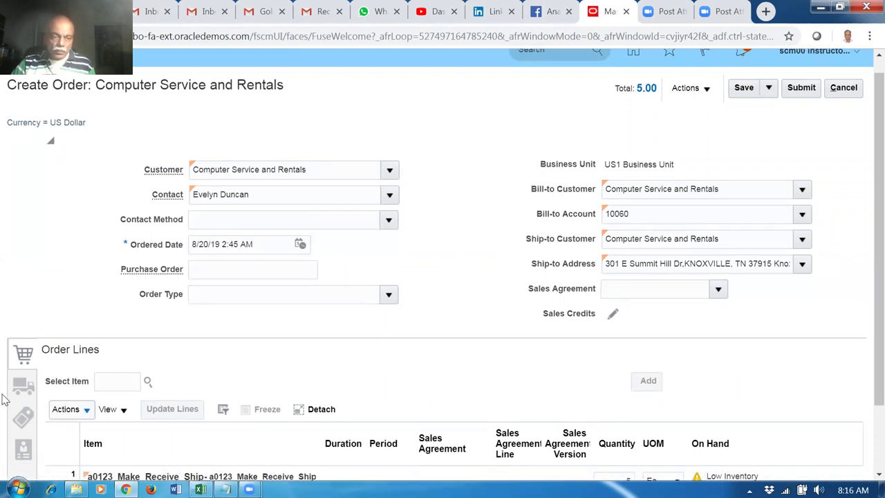
Set the line's requested date to 8/22/19 2:45 AM and submit the order as 98361.
{"action": "left_click", "coordinate": [23, 389]}
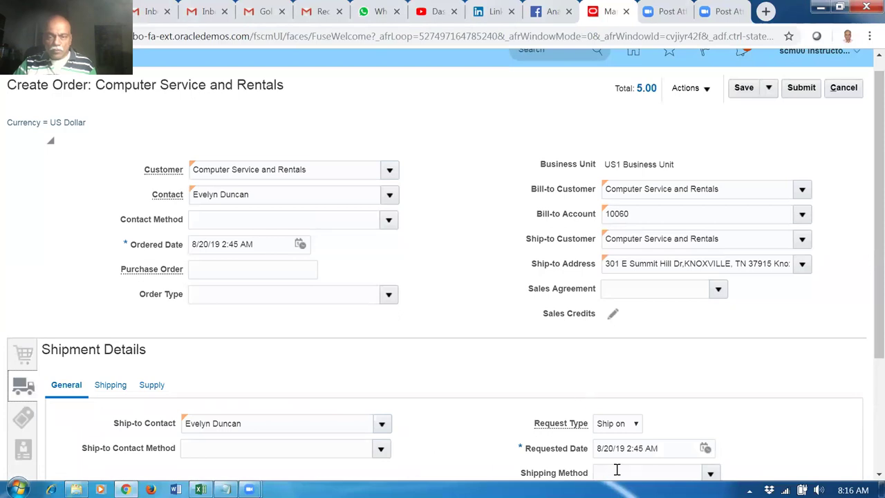
{"action": "left_click", "coordinate": [609, 450]}
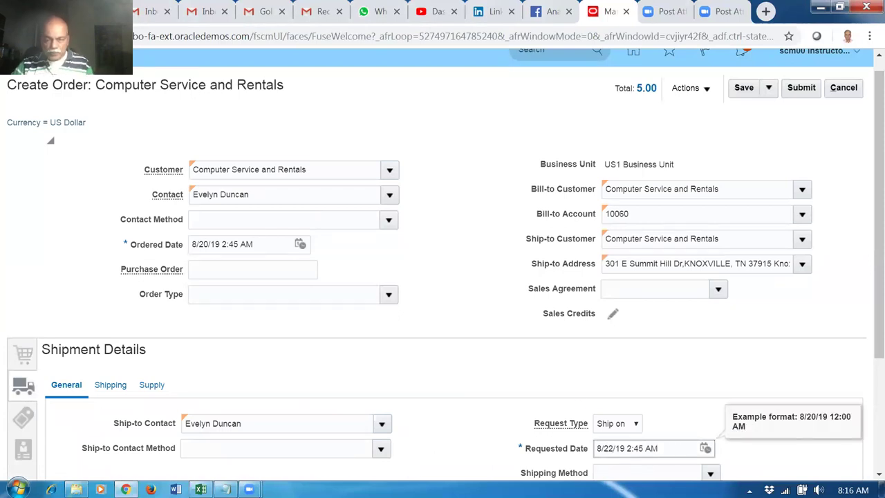
{"action": "left_click", "coordinate": [506, 377]}
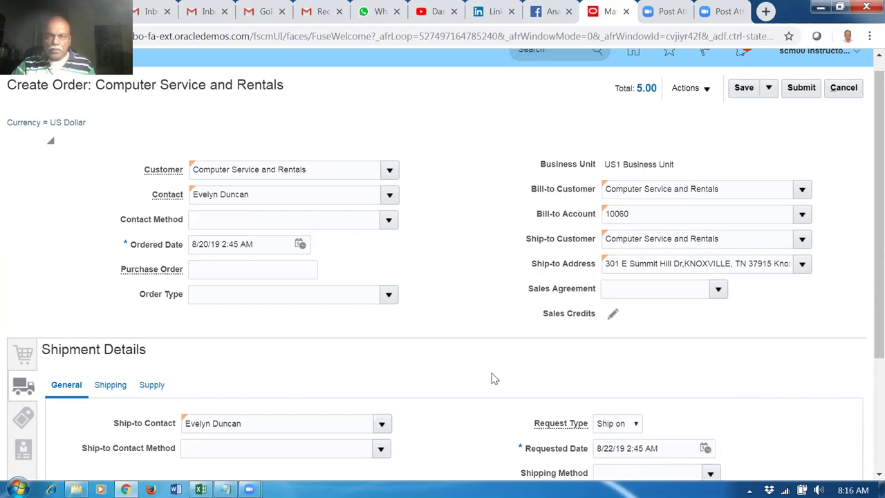
{"action": "left_click", "coordinate": [801, 90]}
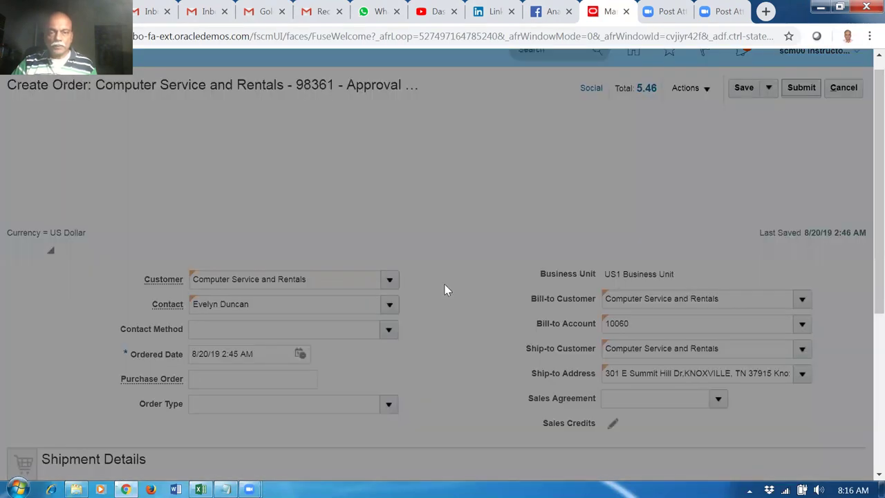
Acknowledge submission, switch order 98361 to its fulfillment view, and refresh until Processing.
{"action": "left_click", "coordinate": [496, 284]}
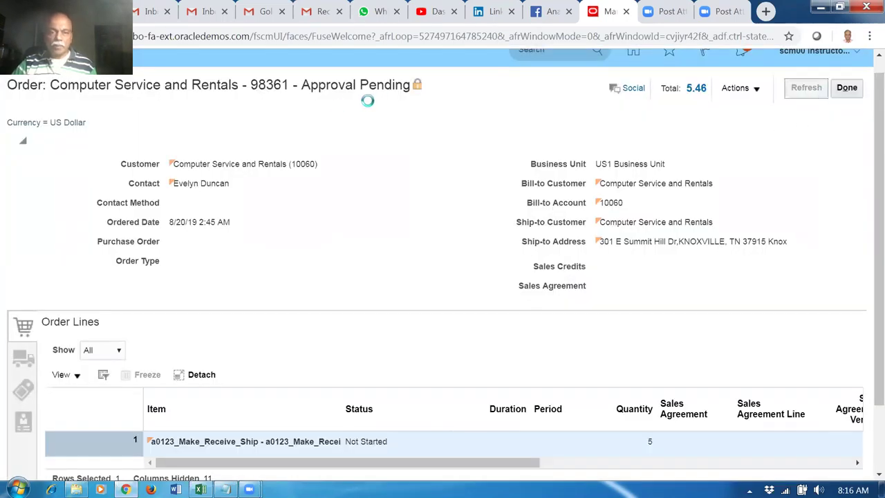
{"action": "left_click", "coordinate": [810, 92]}
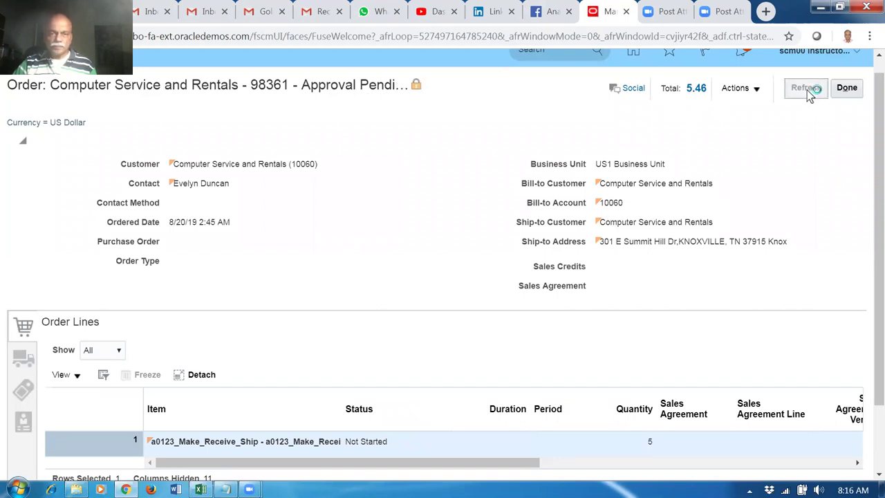
{"action": "left_click", "coordinate": [729, 94]}
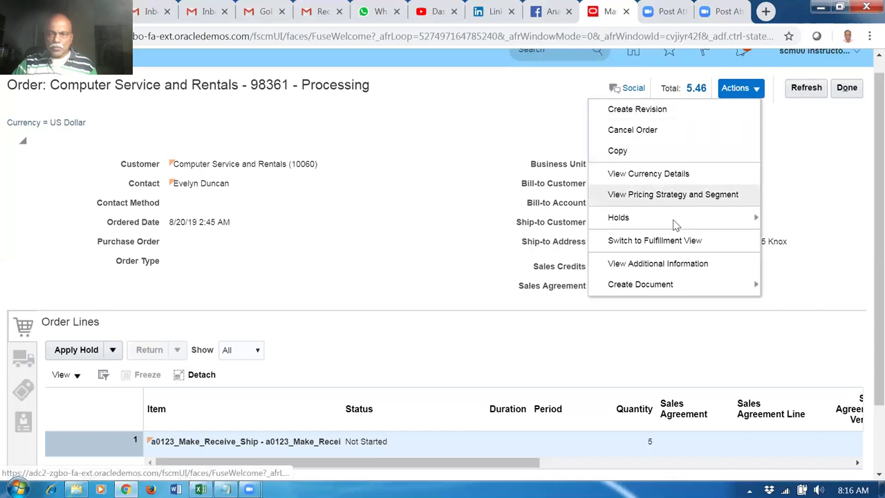
{"action": "left_click", "coordinate": [660, 240]}
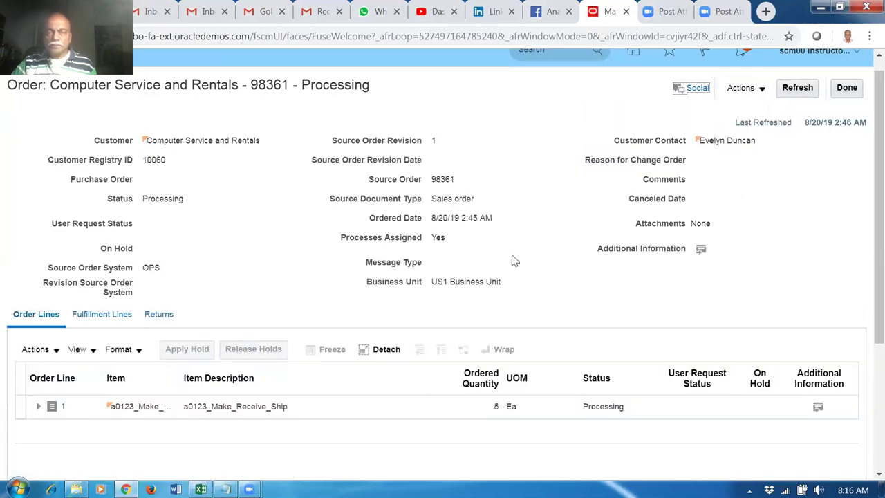
{"action": "left_click", "coordinate": [798, 89]}
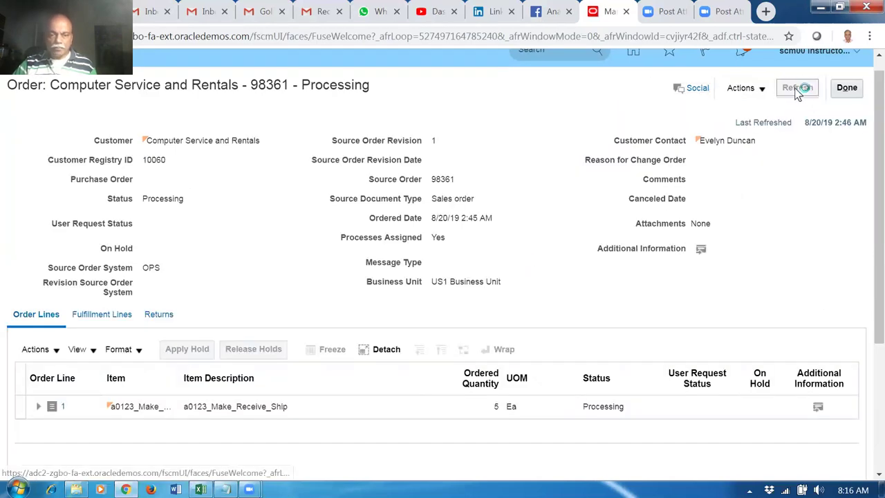
{"action": "left_click", "coordinate": [796, 88]}
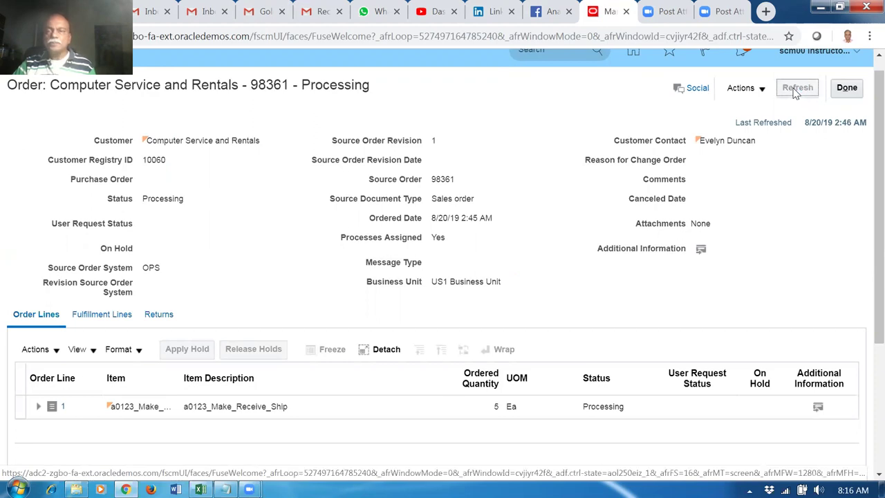
{"action": "left_click", "coordinate": [107, 321]}
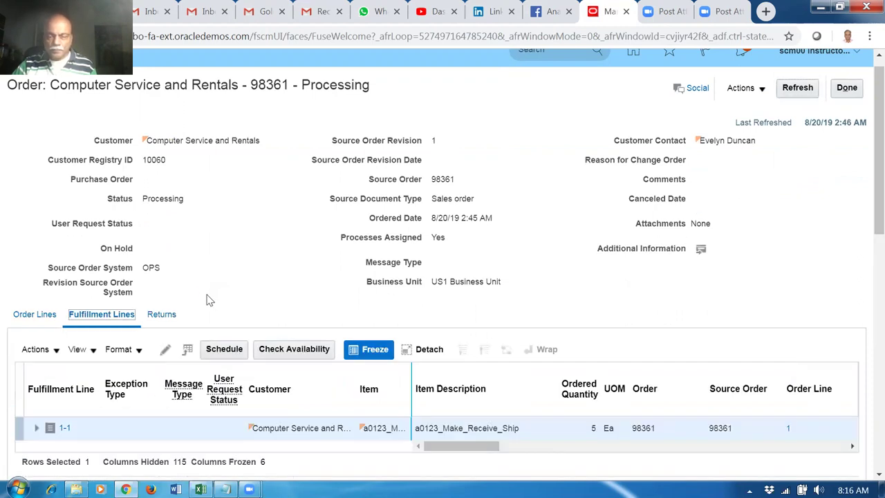
{"action": "scroll", "coordinate": [209, 300], "scroll_direction": "down", "scroll_amount": 1}
{"action": "left_click_drag", "start_coordinate": [467, 380], "coordinate": [513, 407]}
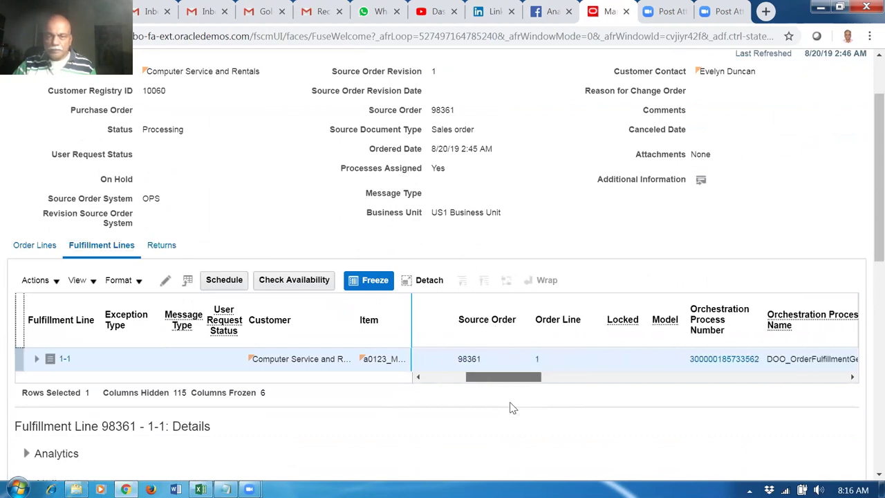
{"action": "left_click", "coordinate": [719, 359]}
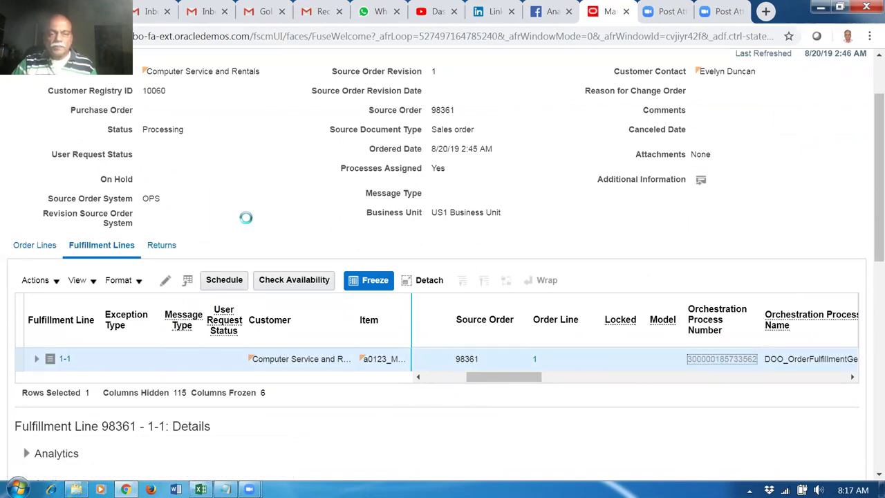
{"action": "scroll", "coordinate": [256, 223], "scroll_direction": "down", "scroll_amount": 2}
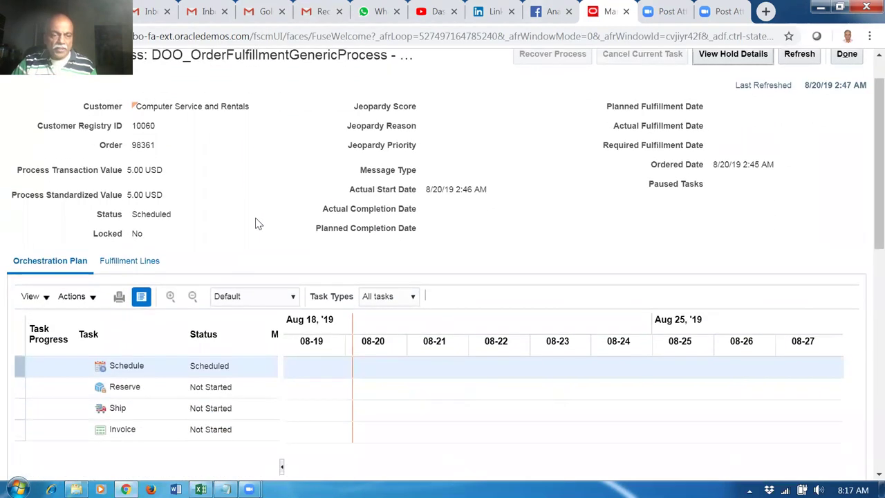
{"action": "scroll", "coordinate": [256, 223], "scroll_direction": "up", "scroll_amount": 2}
{"action": "scroll", "coordinate": [255, 224], "scroll_direction": "down", "scroll_amount": 1}
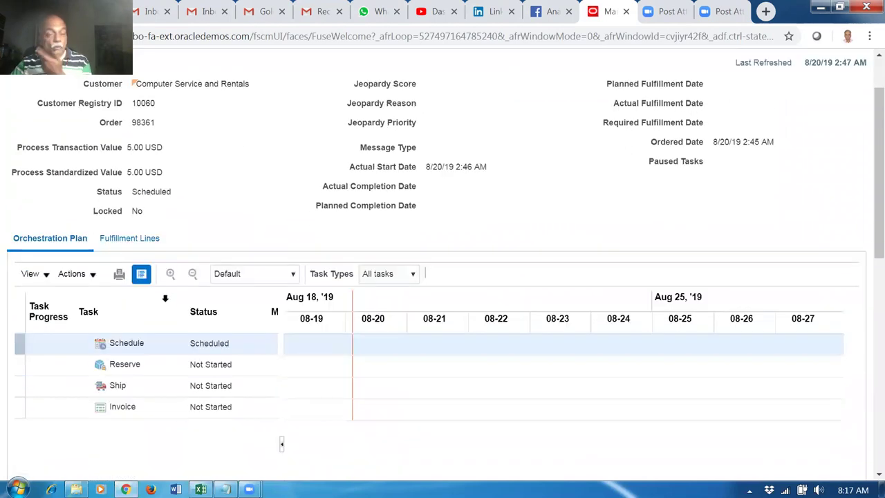
{"action": "scroll", "coordinate": [641, 279], "scroll_direction": "up", "scroll_amount": 1}
{"action": "left_click", "coordinate": [799, 102]}
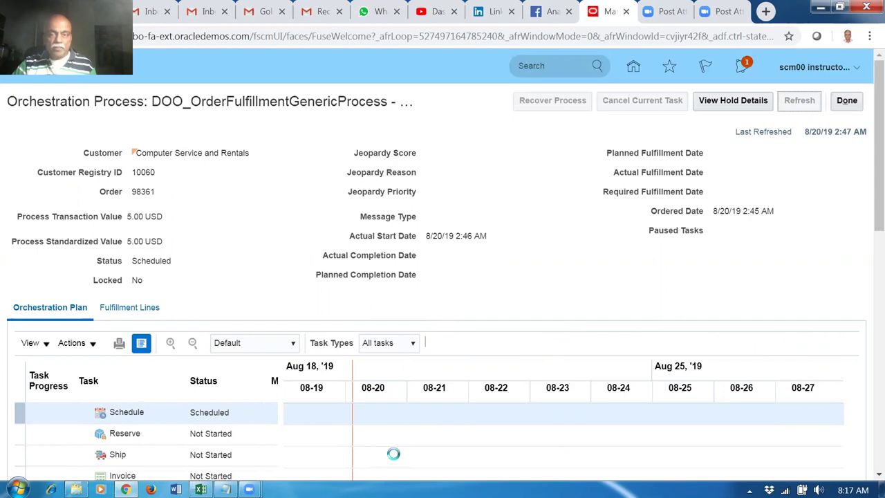
{"action": "left_click", "coordinate": [802, 102]}
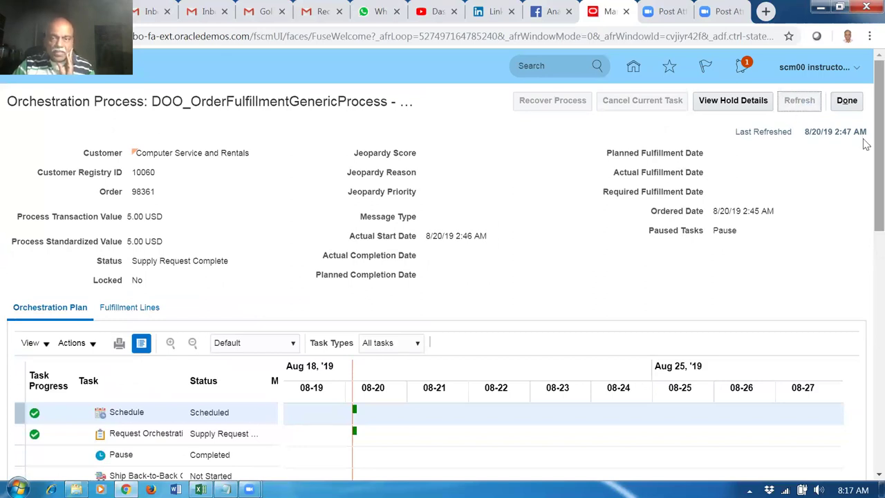
Refresh until the status reads Supply Request Complete, then view fulfillment line 1-1.
{"action": "scroll", "coordinate": [866, 166], "scroll_direction": "down", "scroll_amount": 1}
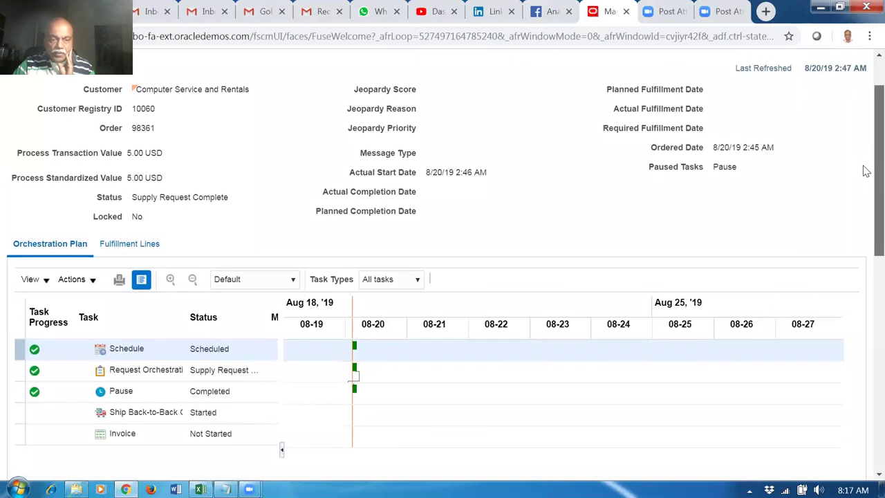
{"action": "scroll", "coordinate": [866, 165], "scroll_direction": "up", "scroll_amount": 1}
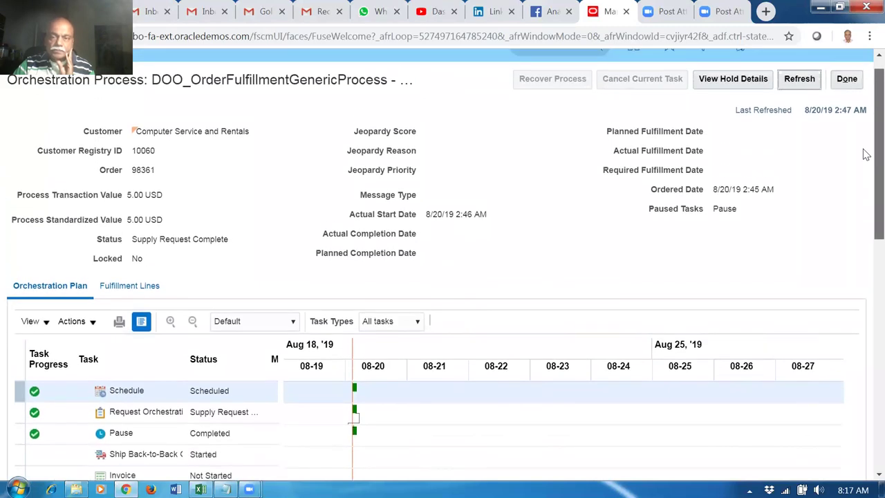
{"action": "left_click", "coordinate": [815, 79]}
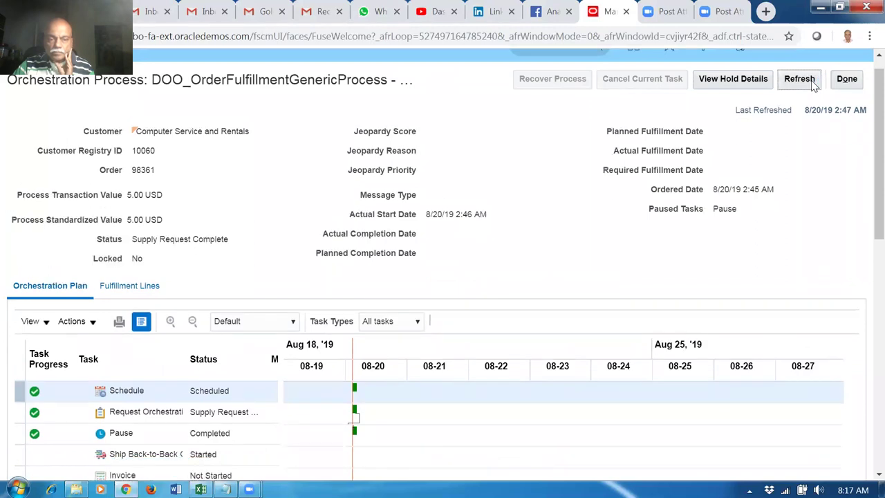
{"action": "left_click", "coordinate": [814, 81]}
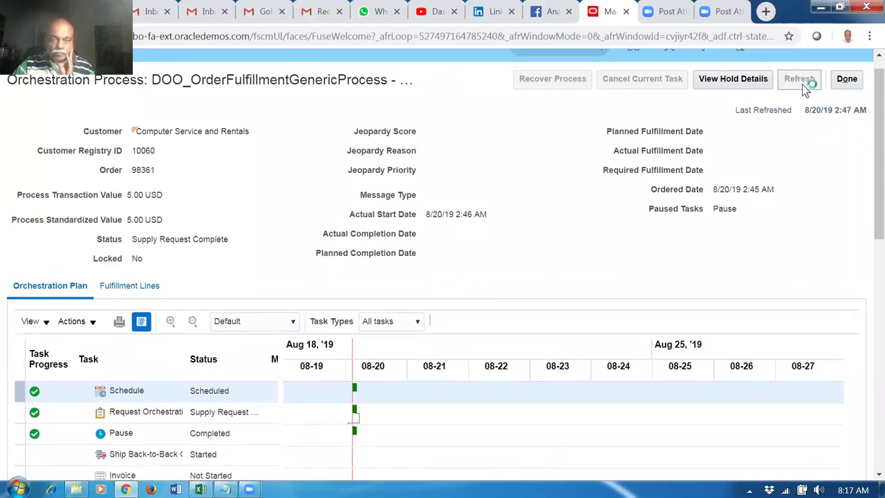
{"action": "left_click", "coordinate": [807, 85]}
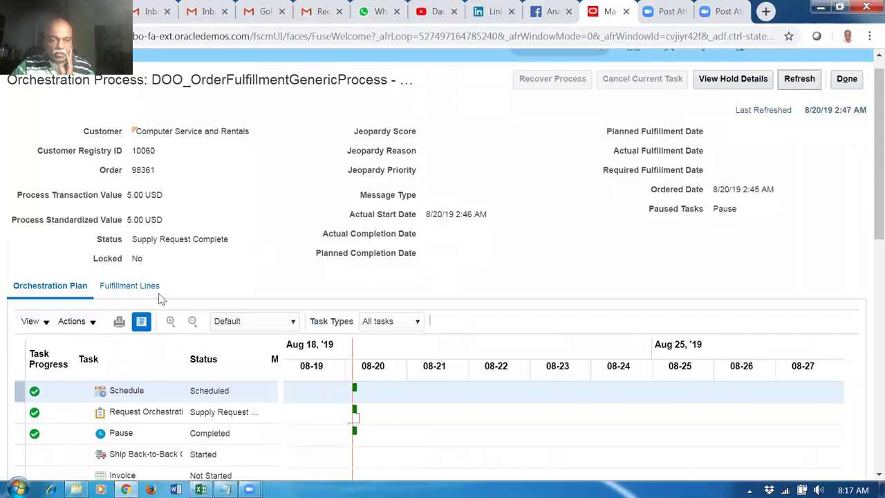
{"action": "left_click", "coordinate": [149, 286]}
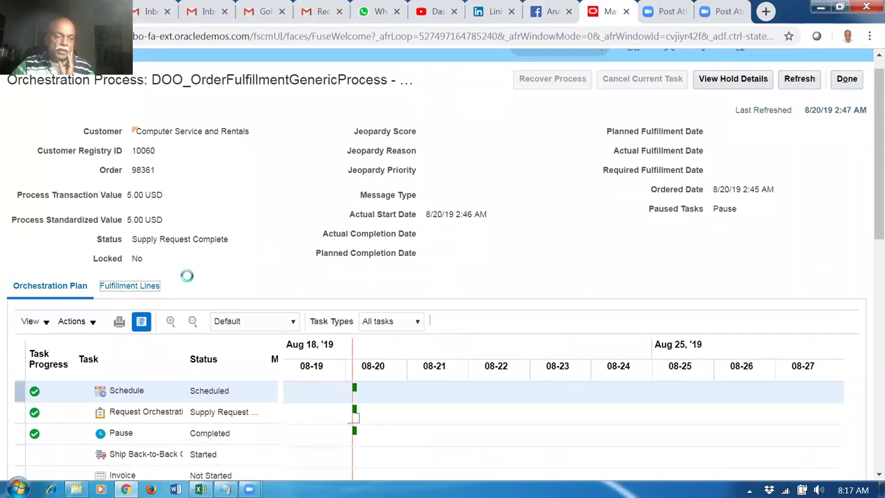
{"action": "scroll", "coordinate": [187, 282], "scroll_direction": "down", "scroll_amount": 2}
Review fulfillment line 1-1's supply details.
{"action": "scroll", "coordinate": [186, 279], "scroll_direction": "down", "scroll_amount": 2}
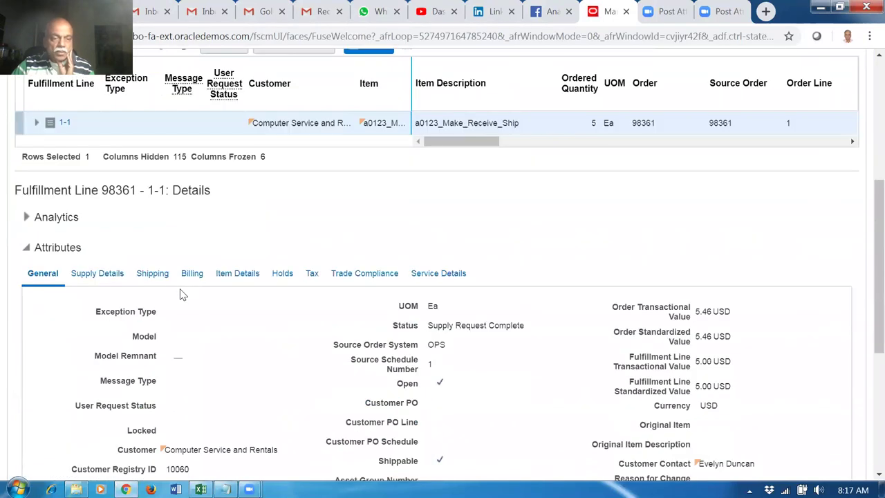
{"action": "left_click", "coordinate": [97, 273]}
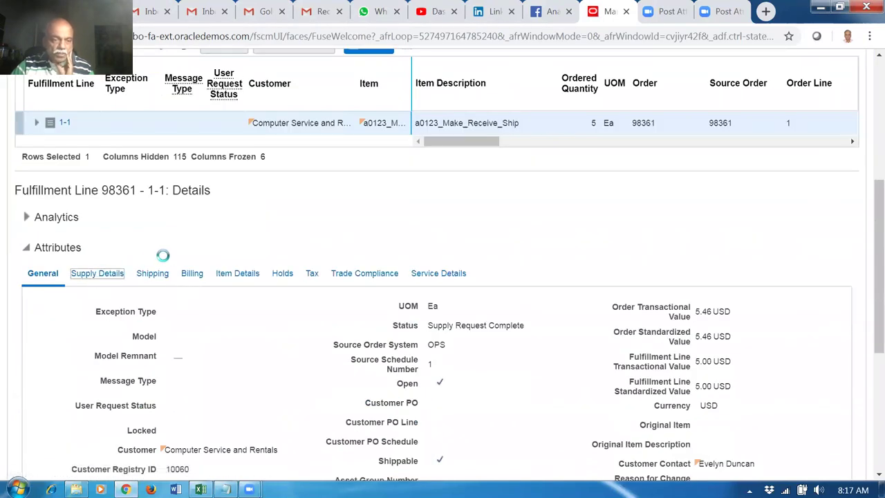
{"action": "scroll", "coordinate": [163, 260], "scroll_direction": "down", "scroll_amount": 2}
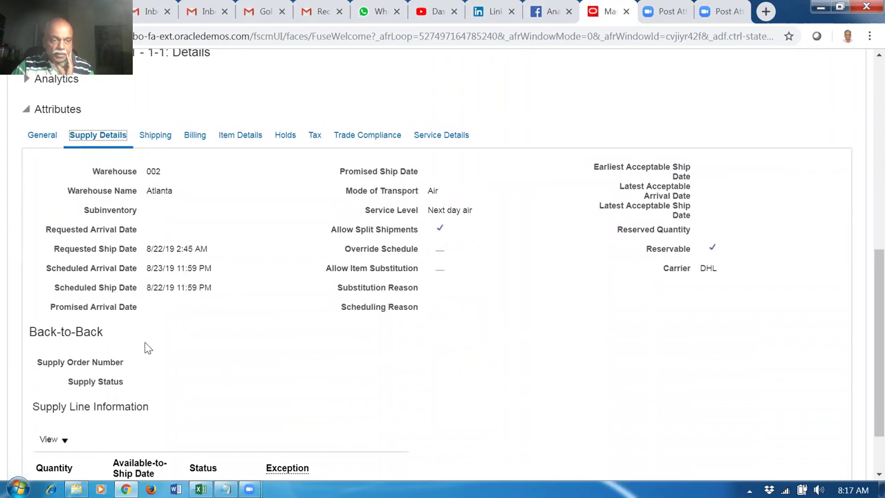
{"action": "scroll", "coordinate": [505, 350], "scroll_direction": "up", "scroll_amount": 5}
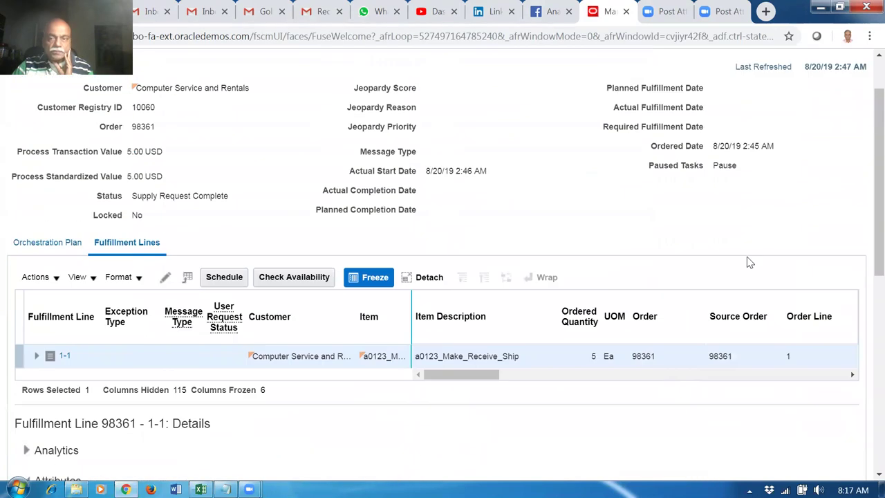
{"action": "scroll", "coordinate": [746, 262], "scroll_direction": "up", "scroll_amount": 1}
Refresh the process to Awaiting Shipping and return to the Orchestration Plan.
{"action": "left_click", "coordinate": [798, 79]}
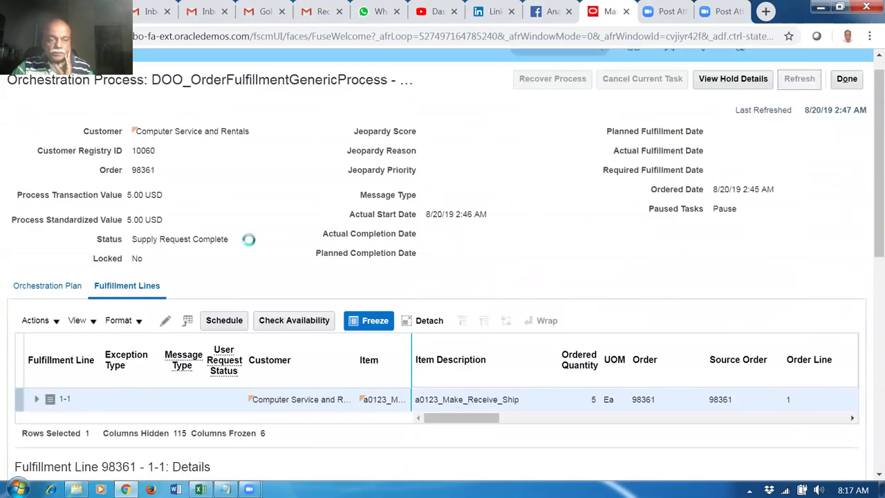
{"action": "scroll", "coordinate": [214, 283], "scroll_direction": "down", "scroll_amount": 5}
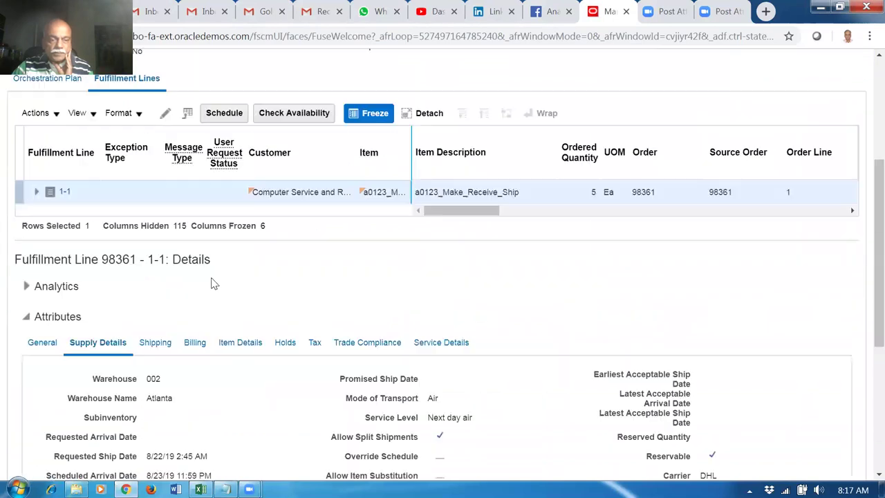
{"action": "scroll", "coordinate": [212, 284], "scroll_direction": "up", "scroll_amount": 3}
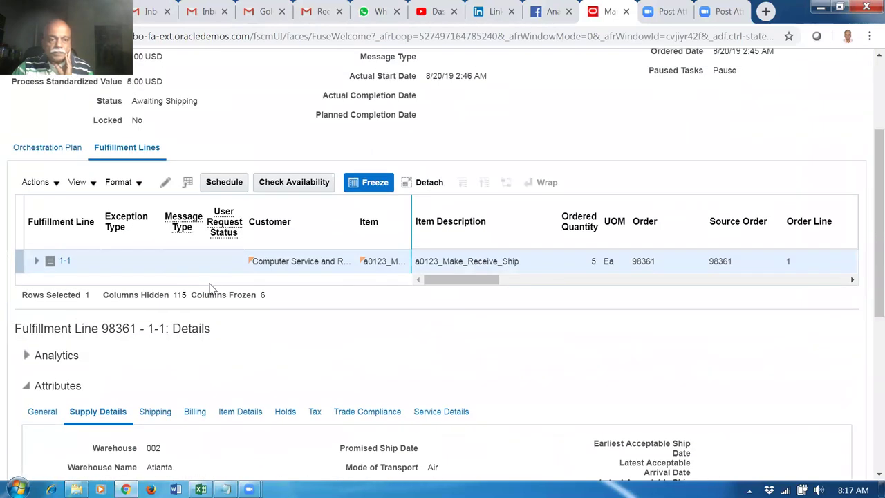
{"action": "left_click", "coordinate": [33, 147]}
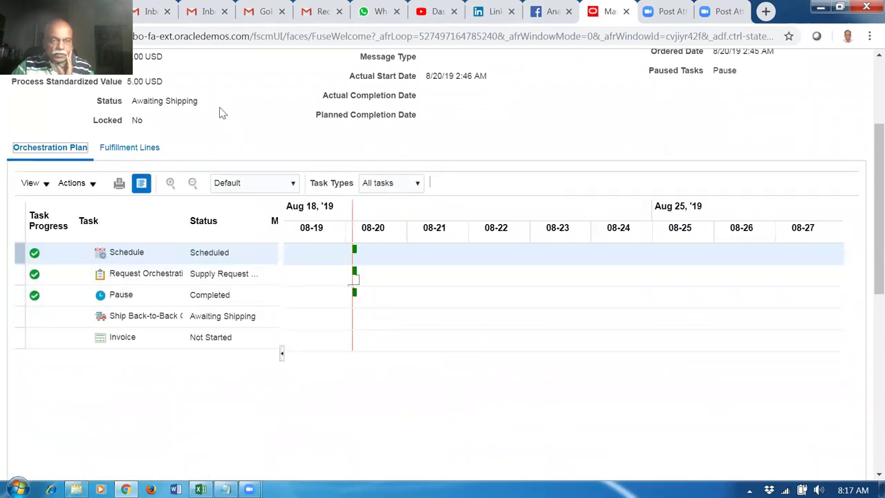
Refresh the orchestration process and view fulfillment line 1-1 with its supply details.
{"action": "scroll", "coordinate": [834, 215], "scroll_direction": "up", "scroll_amount": 3}
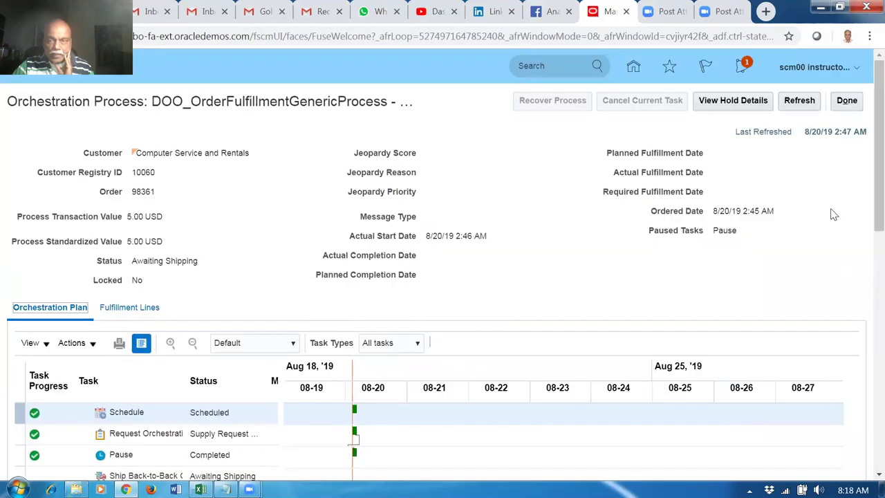
{"action": "left_click", "coordinate": [812, 102]}
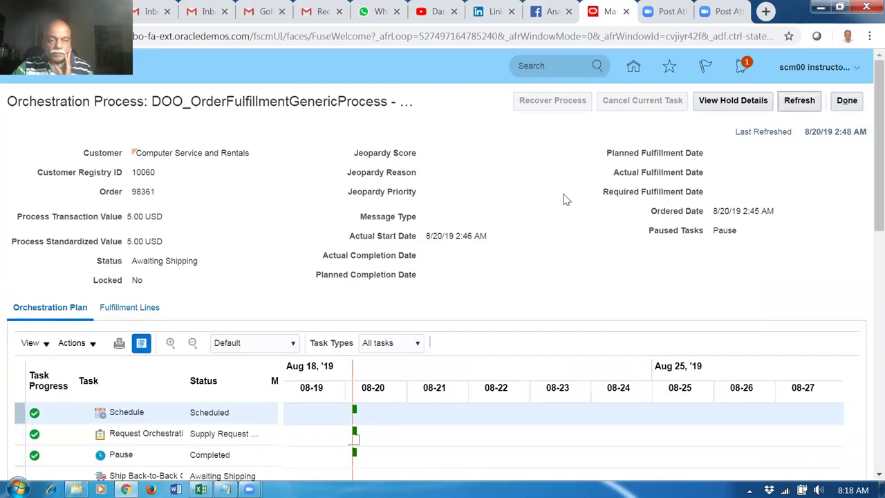
{"action": "left_click", "coordinate": [802, 105]}
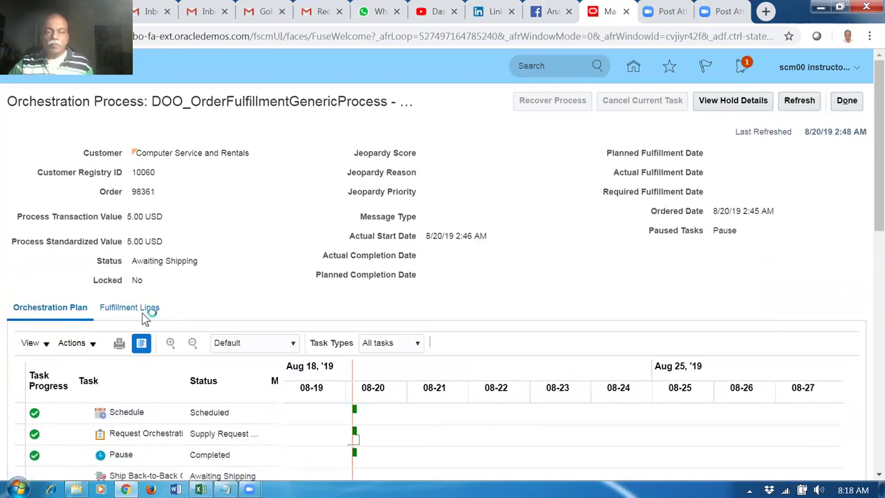
{"action": "left_click", "coordinate": [147, 311]}
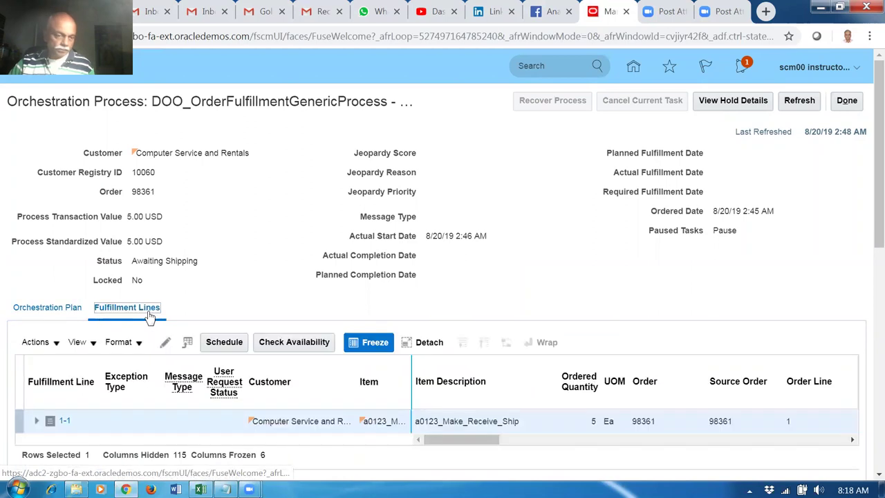
Refresh again, find the back-to-back supply order Awaiting supply, and open it.
{"action": "scroll", "coordinate": [222, 306], "scroll_direction": "down", "scroll_amount": 3}
{"action": "scroll", "coordinate": [220, 310], "scroll_direction": "down", "scroll_amount": 3}
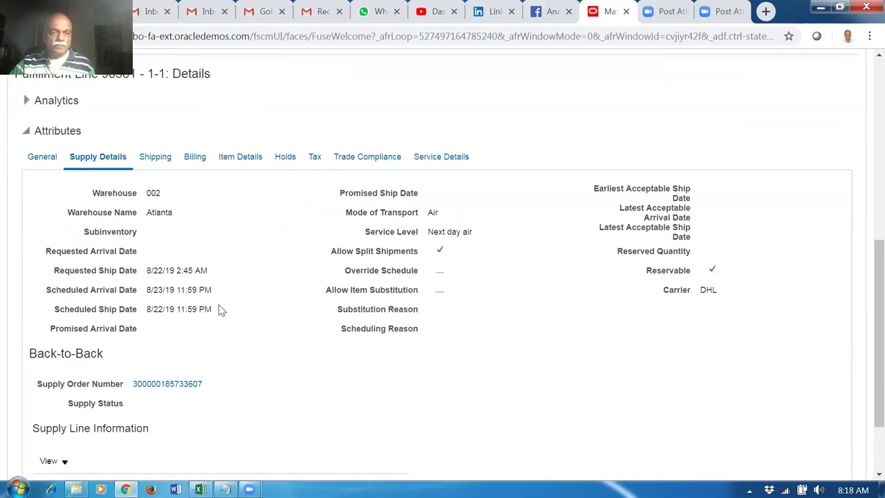
{"action": "scroll", "coordinate": [484, 332], "scroll_direction": "up", "scroll_amount": 5}
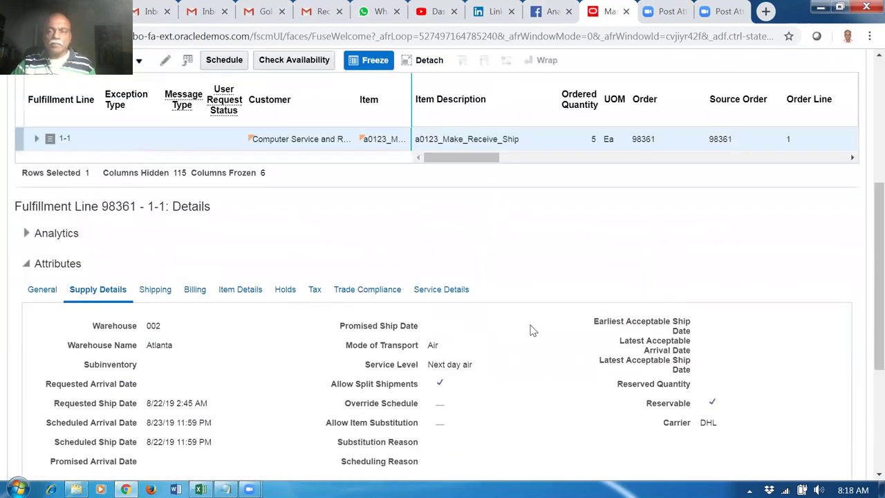
{"action": "scroll", "coordinate": [797, 142], "scroll_direction": "up", "scroll_amount": 2}
{"action": "left_click", "coordinate": [799, 102]}
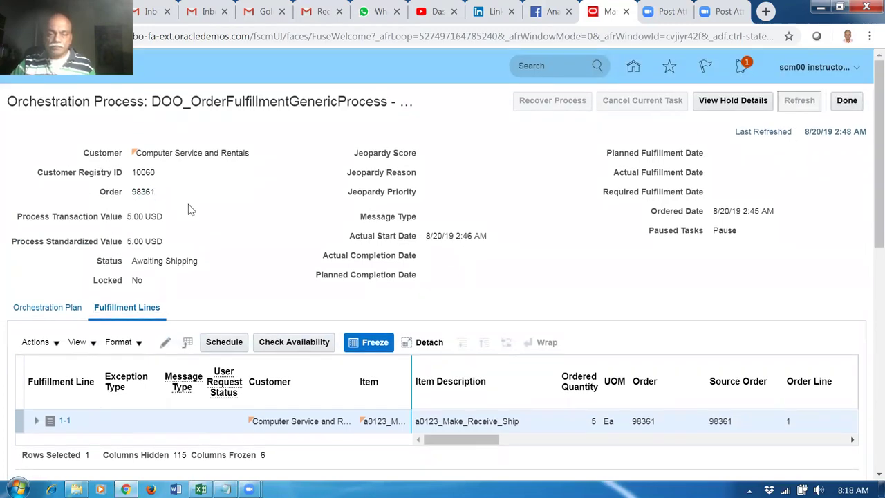
{"action": "scroll", "coordinate": [189, 207], "scroll_direction": "down", "scroll_amount": 2}
{"action": "scroll", "coordinate": [188, 209], "scroll_direction": "down", "scroll_amount": 5}
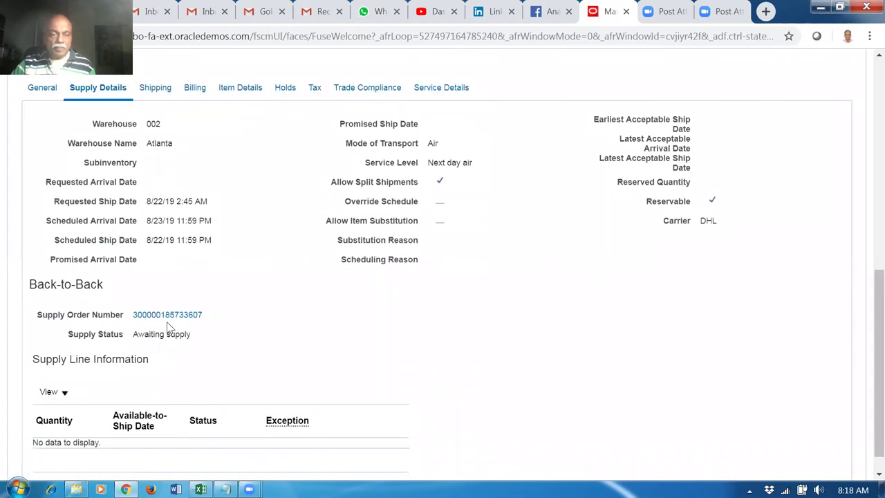
{"action": "left_click", "coordinate": [166, 316]}
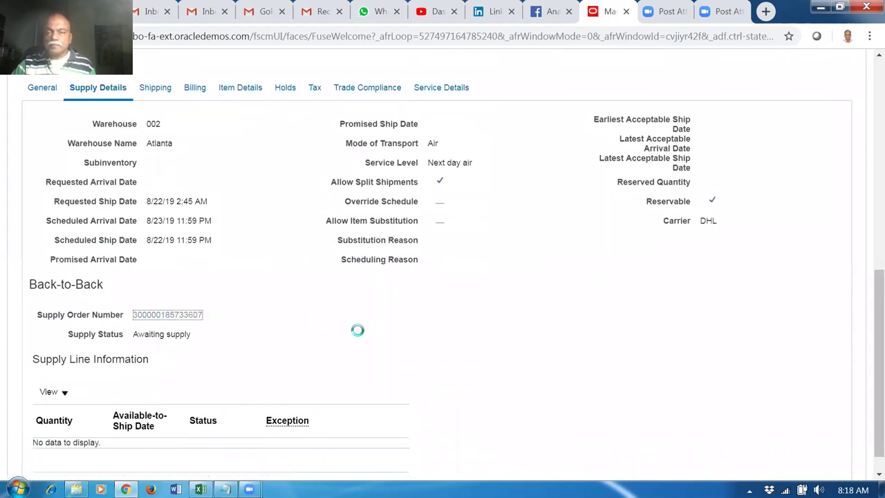
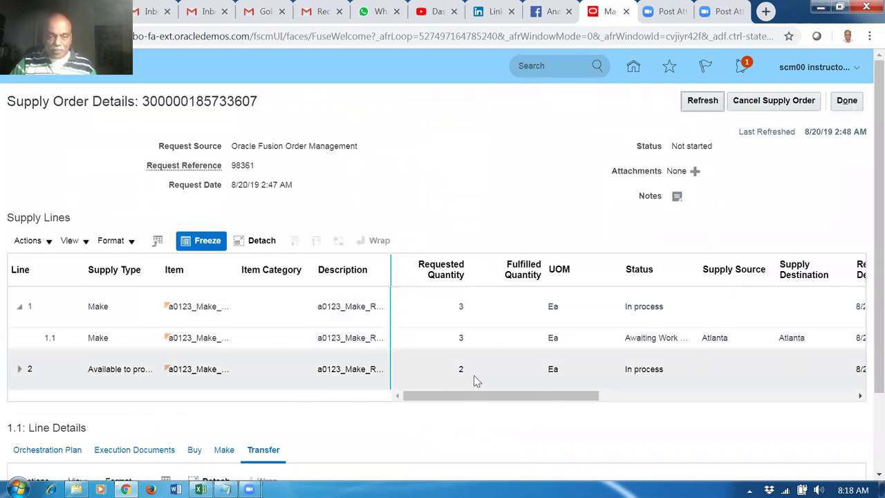
Select supply line 2, refresh the supply order three times, and show its Make details.
{"action": "left_click", "coordinate": [501, 371]}
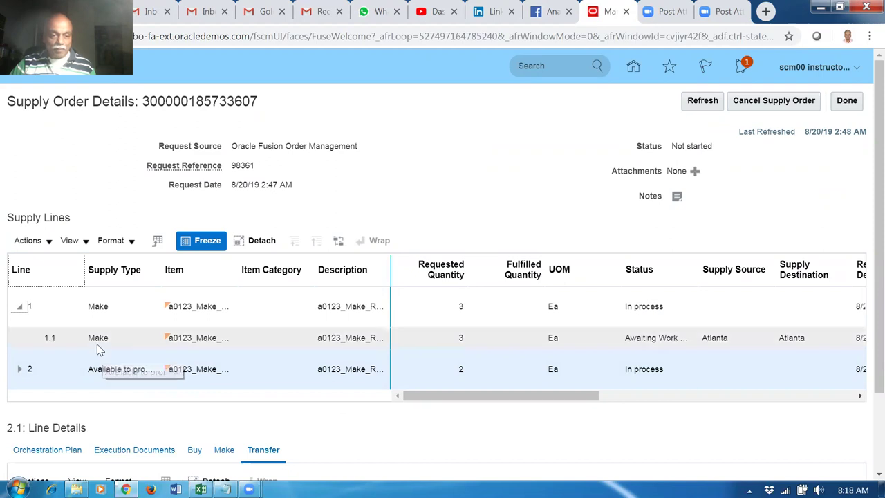
{"action": "left_click", "coordinate": [705, 102]}
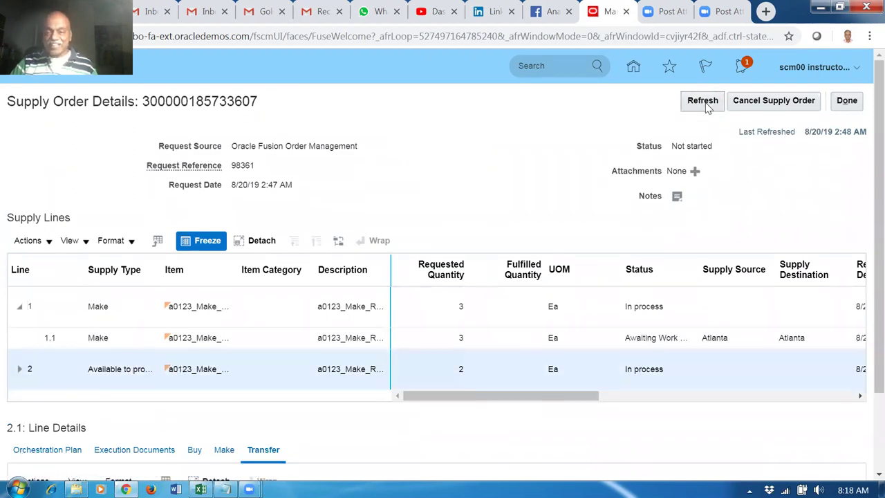
{"action": "left_click", "coordinate": [704, 103]}
{"action": "left_click", "coordinate": [707, 101]}
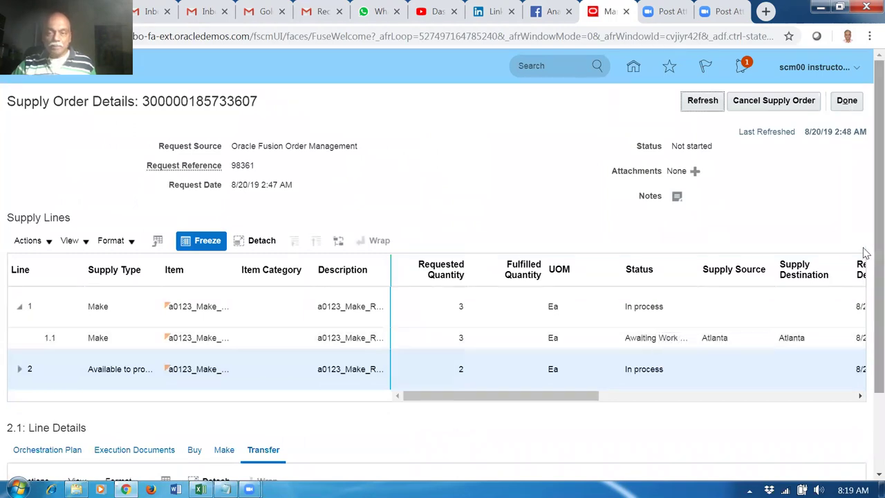
{"action": "scroll", "coordinate": [864, 263], "scroll_direction": "down", "scroll_amount": 3}
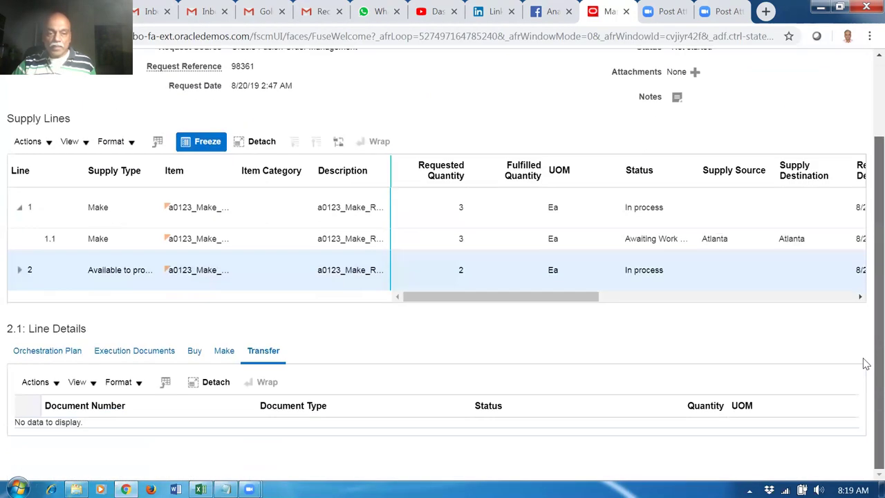
{"action": "left_click", "coordinate": [225, 352]}
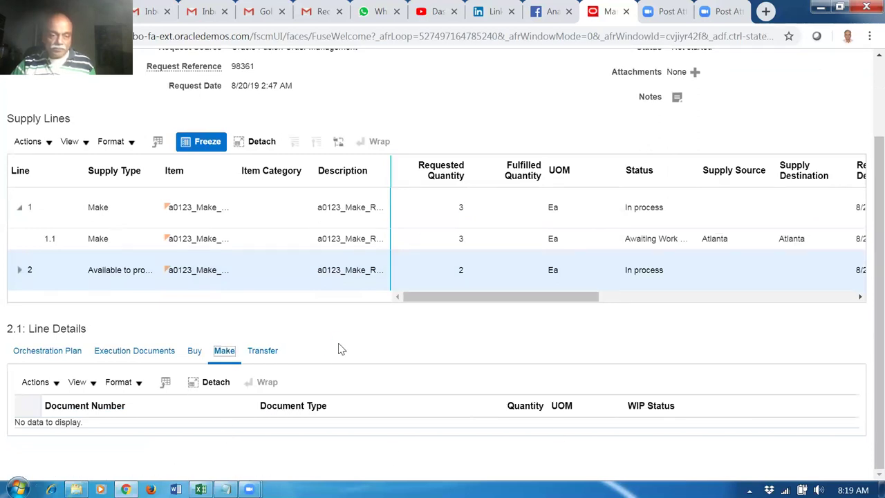
{"action": "scroll", "coordinate": [687, 285], "scroll_direction": "up", "scroll_amount": 3}
Keep refreshing the supply order while line 2's Make details still list no documents.
{"action": "left_click", "coordinate": [710, 106]}
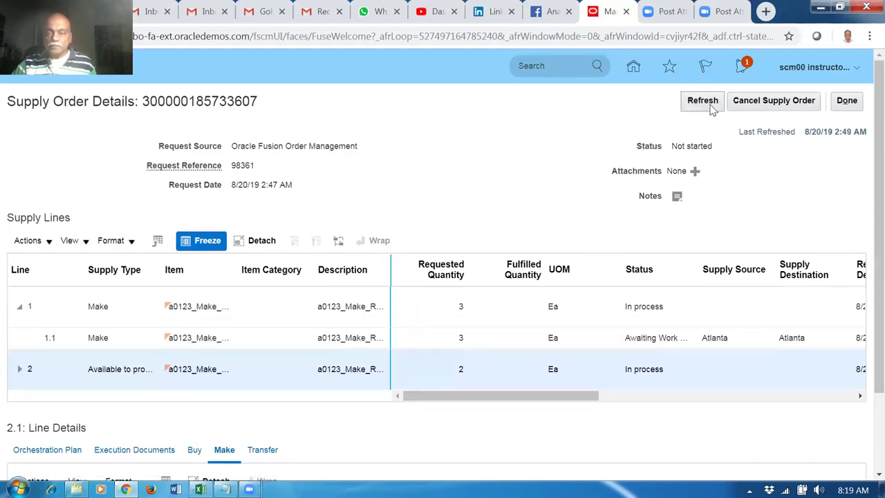
{"action": "left_click", "coordinate": [710, 106]}
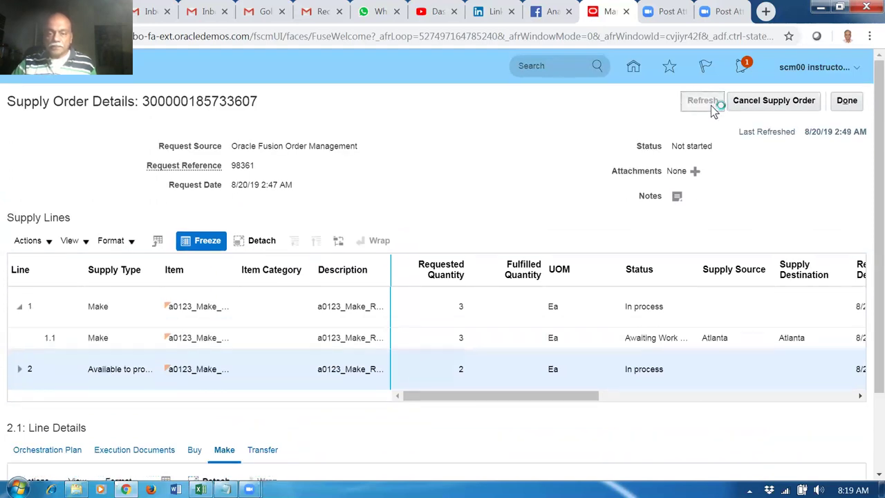
{"action": "left_click", "coordinate": [711, 106]}
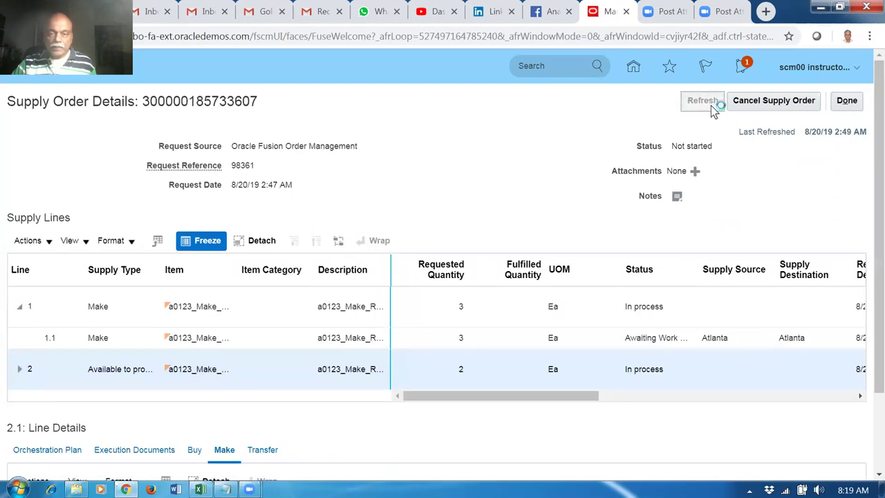
{"action": "left_click", "coordinate": [711, 105]}
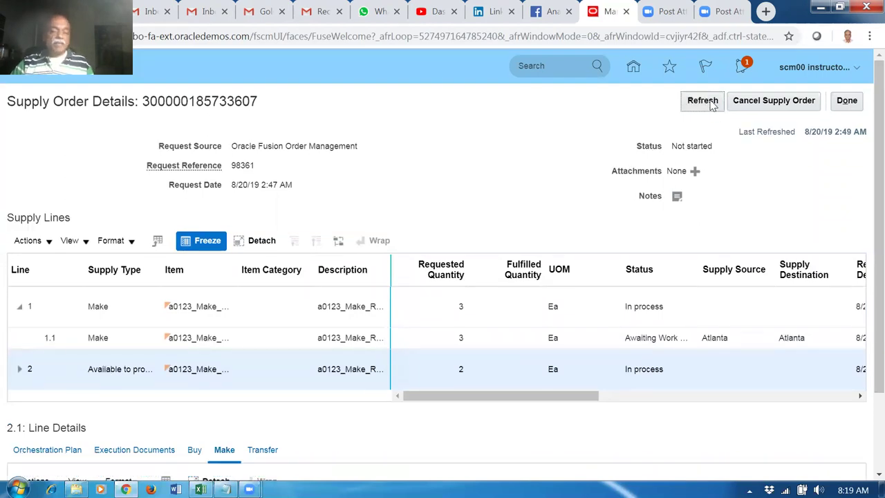
{"action": "left_click", "coordinate": [699, 105]}
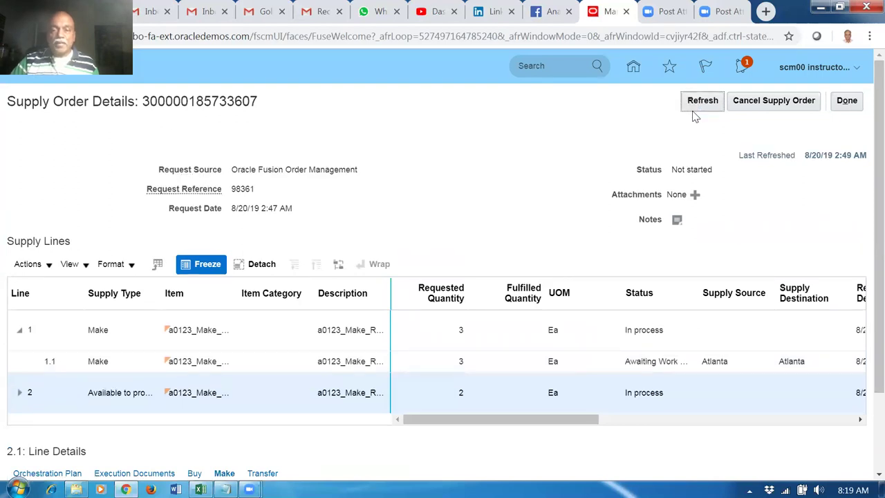
{"action": "left_click", "coordinate": [699, 108]}
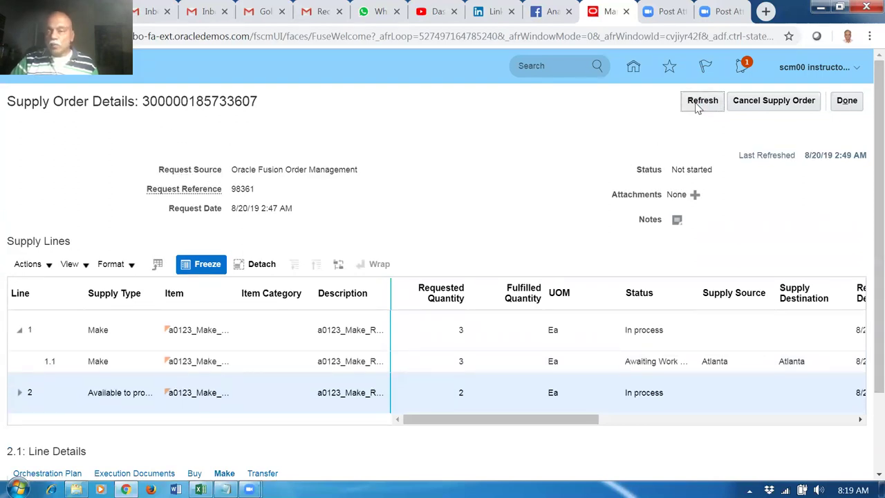
{"action": "left_click", "coordinate": [698, 106]}
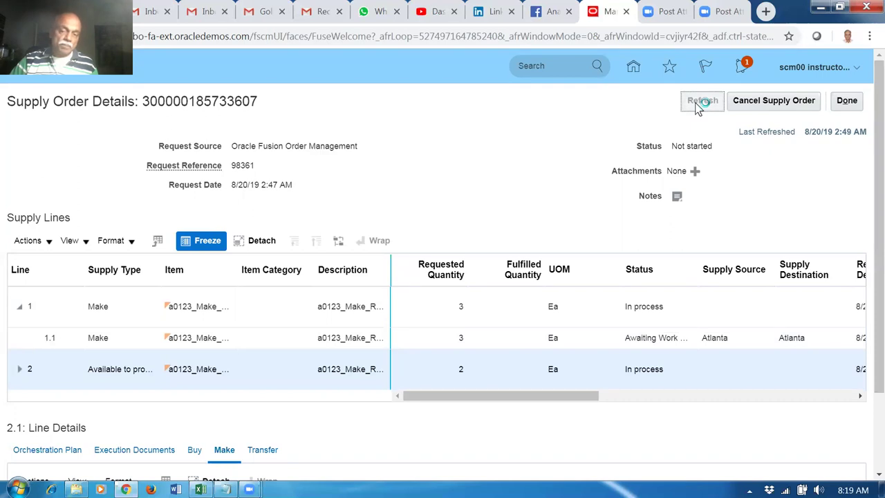
{"action": "left_click", "coordinate": [699, 105]}
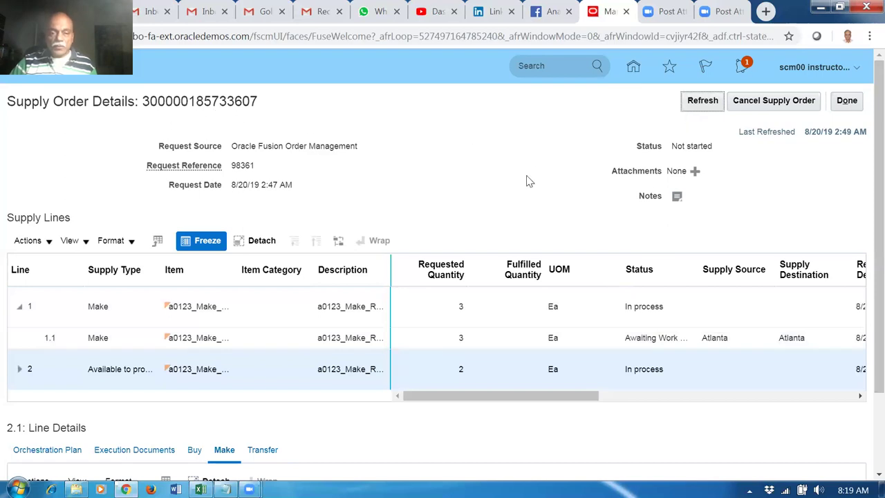
{"action": "scroll", "coordinate": [449, 242], "scroll_direction": "down", "scroll_amount": 3}
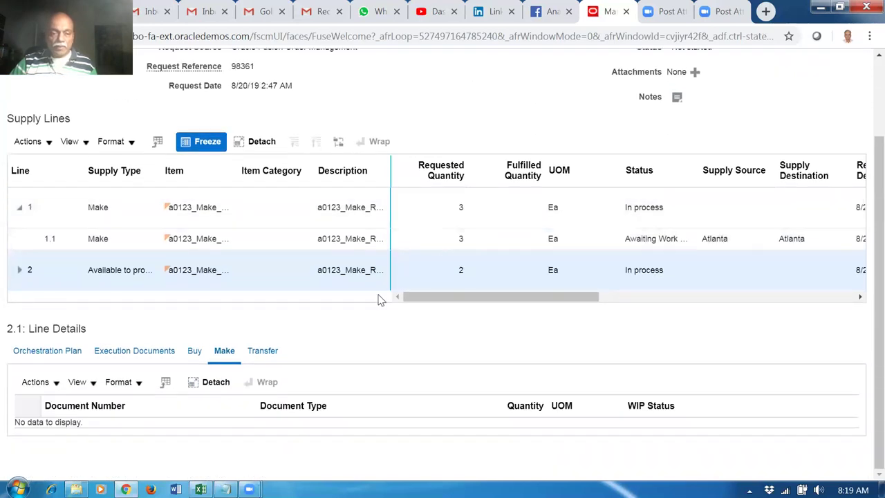
Select supply line 1.1 and view its execution documents, showing work order Tata_1052 for quantity 3.
{"action": "left_click", "coordinate": [110, 354]}
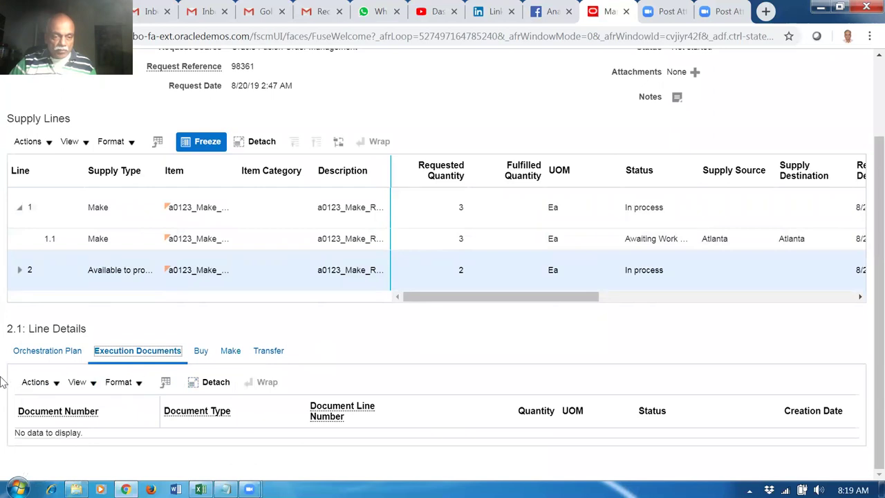
{"action": "left_click", "coordinate": [29, 354]}
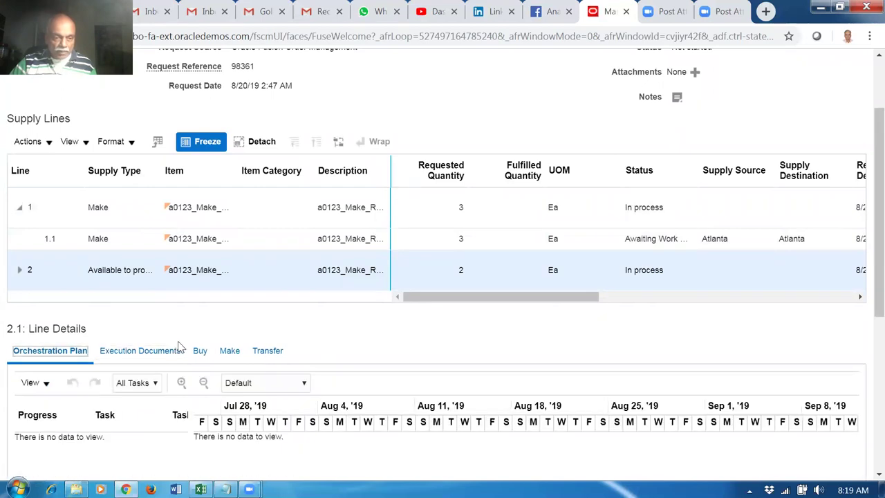
{"action": "left_click", "coordinate": [243, 237]}
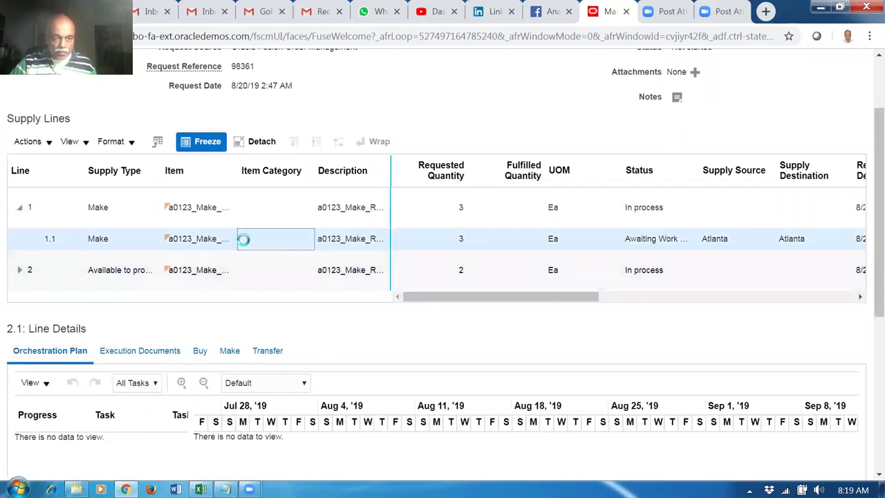
{"action": "scroll", "coordinate": [200, 302], "scroll_direction": "down", "scroll_amount": 2}
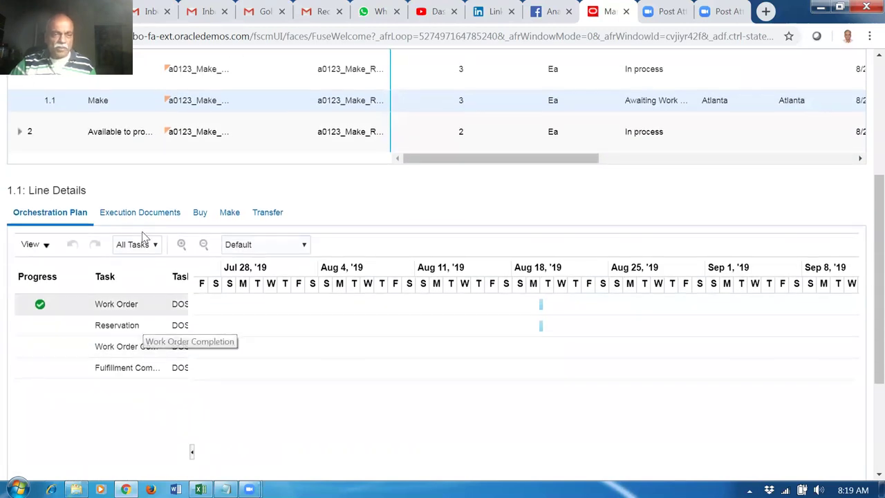
{"action": "left_click", "coordinate": [148, 215]}
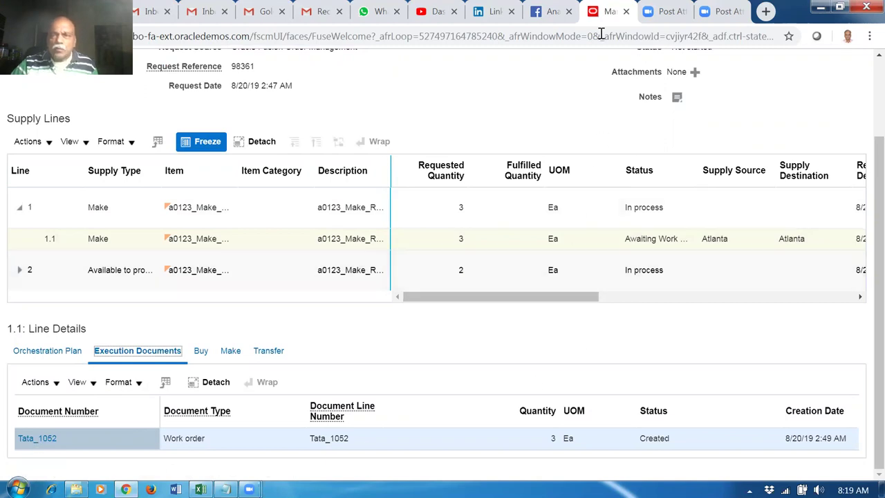
Duplicate the browser tab and go to Work Execution's Review Dispatch List for organization 002.
{"action": "right_click", "coordinate": [608, 12]}
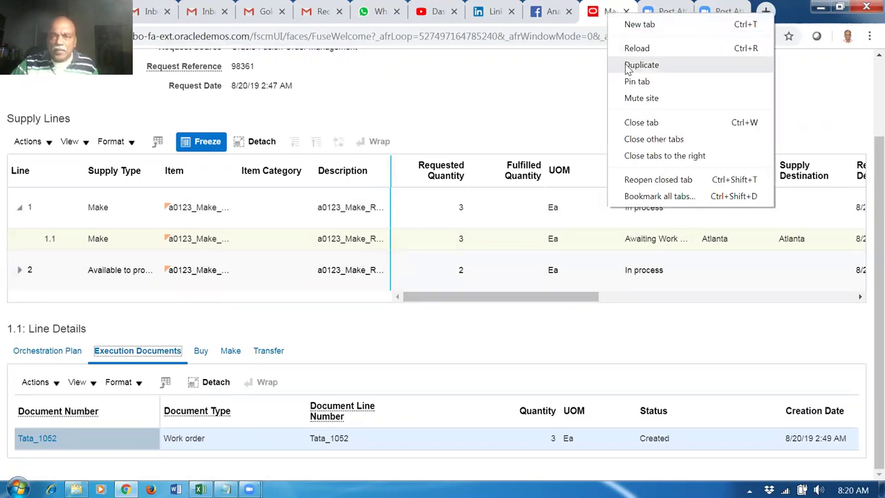
{"action": "left_click", "coordinate": [629, 65]}
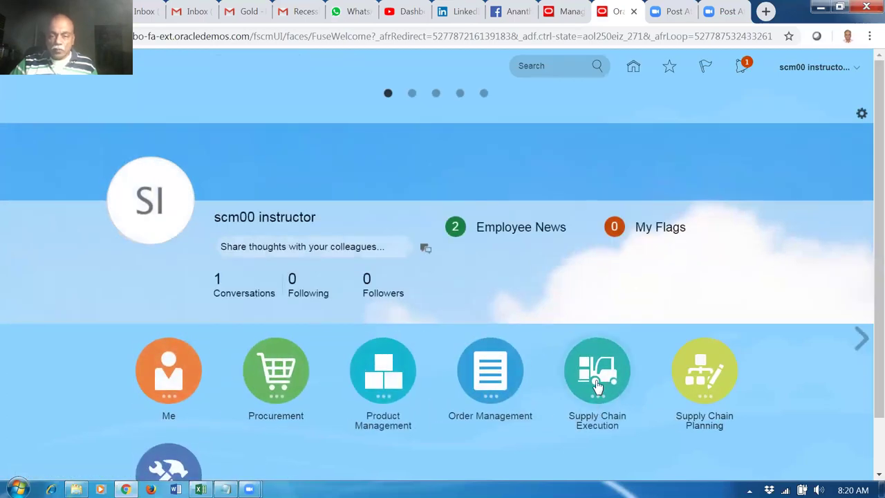
{"action": "left_click", "coordinate": [597, 381]}
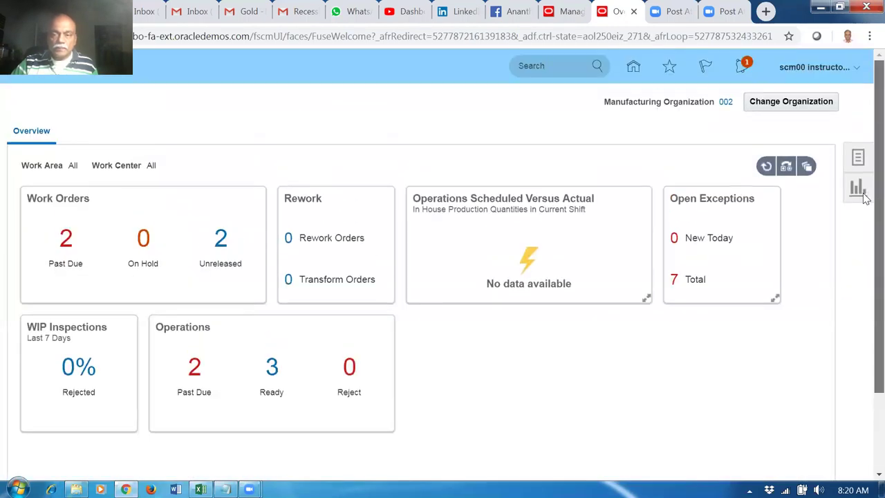
{"action": "left_click", "coordinate": [858, 158]}
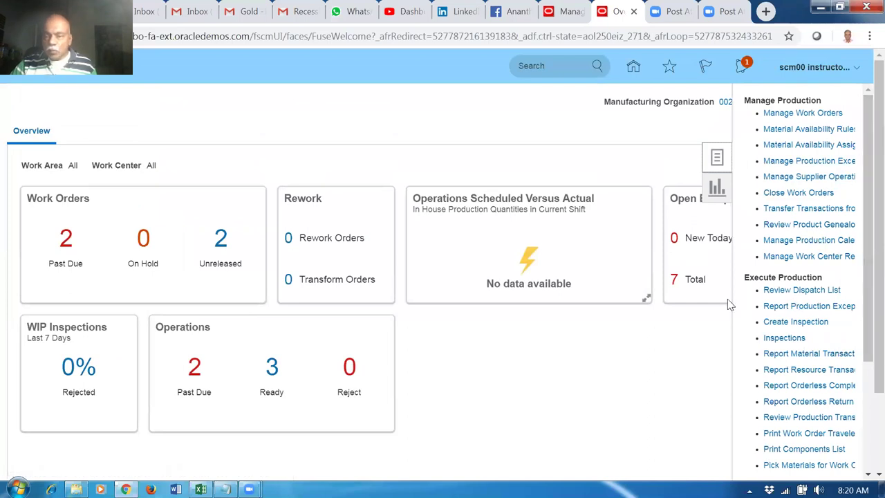
{"action": "left_click", "coordinate": [795, 293]}
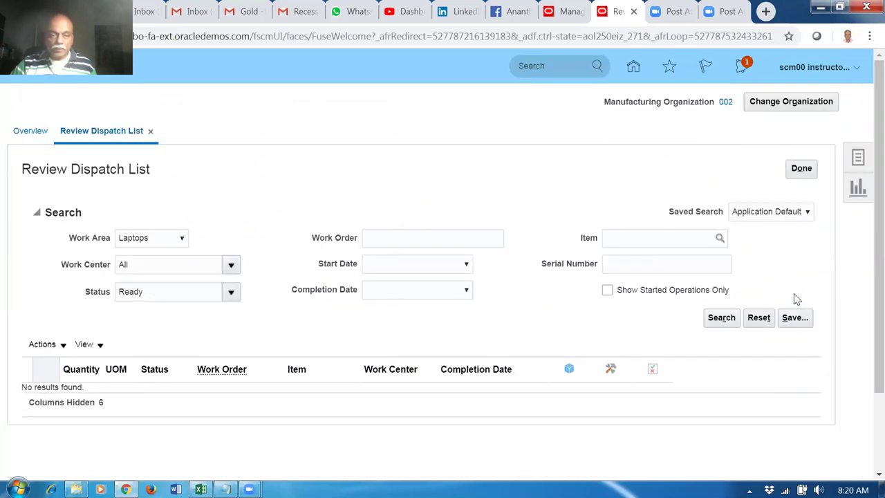
Search the dispatch list with Work Area All and every work center, showing three Ready operations.
{"action": "left_click", "coordinate": [144, 238]}
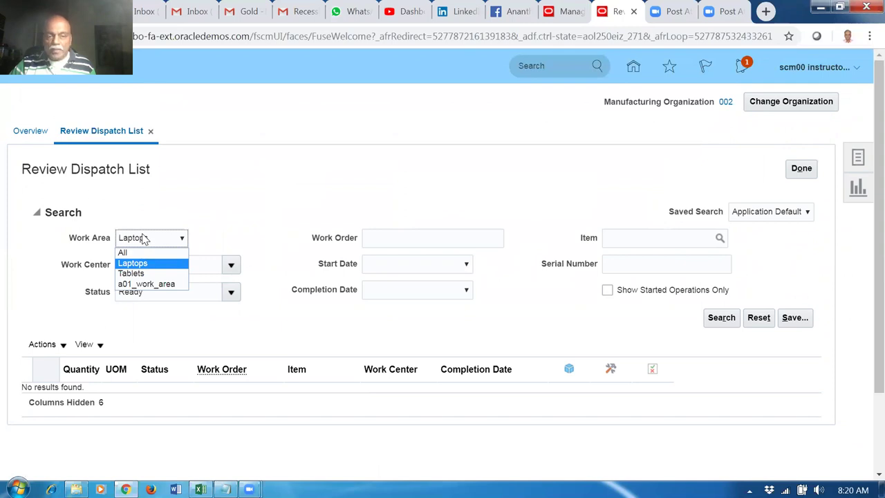
{"action": "left_click", "coordinate": [144, 238]}
{"action": "left_click", "coordinate": [148, 238]}
{"action": "left_click", "coordinate": [147, 251]}
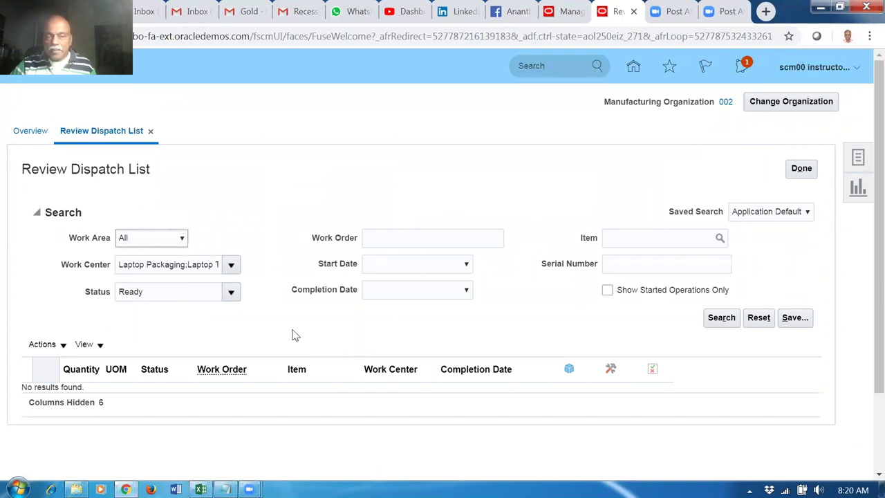
{"action": "left_click", "coordinate": [231, 264]}
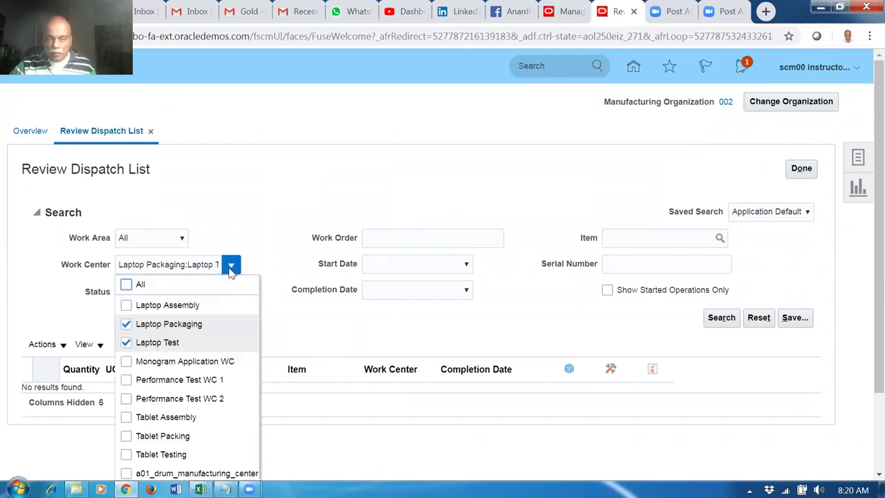
{"action": "left_click", "coordinate": [126, 284]}
{"action": "left_click", "coordinate": [551, 329]}
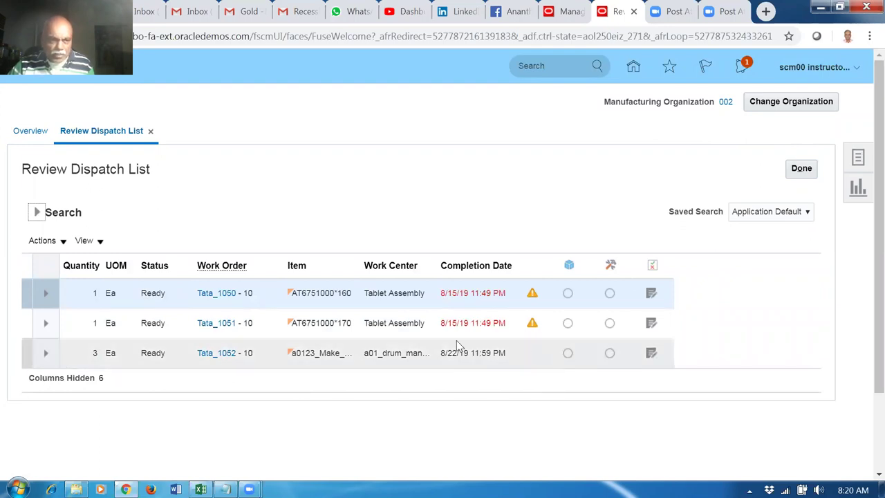
Select the Tata_1052 dispatch row, then view the order's supply lines showing it Created for 3 Ea.
{"action": "left_click", "coordinate": [44, 354]}
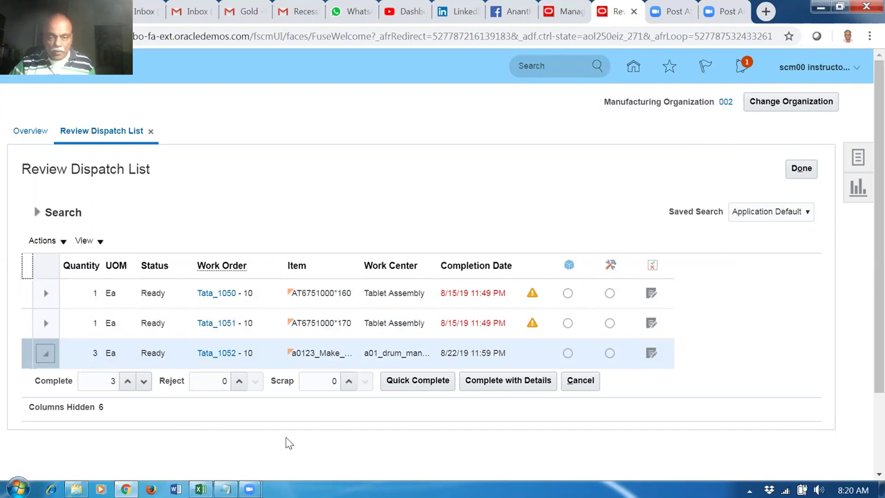
{"action": "left_click", "coordinate": [22, 353]}
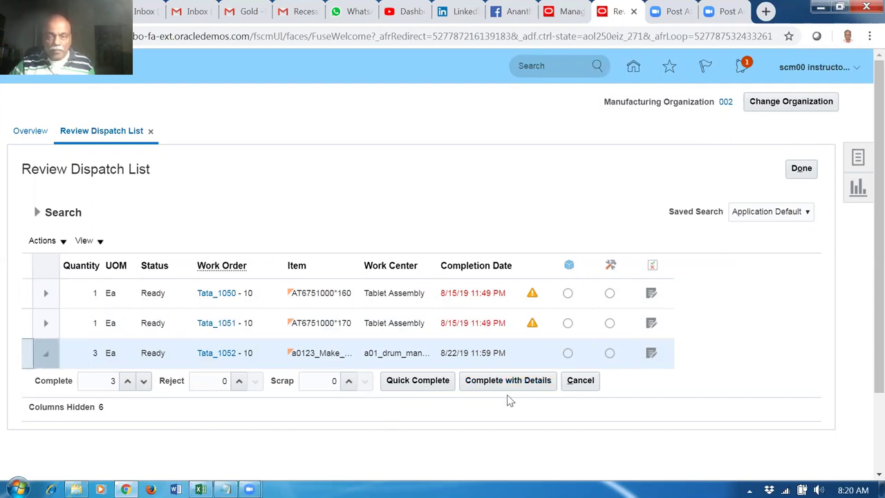
{"action": "left_click", "coordinate": [582, 7]}
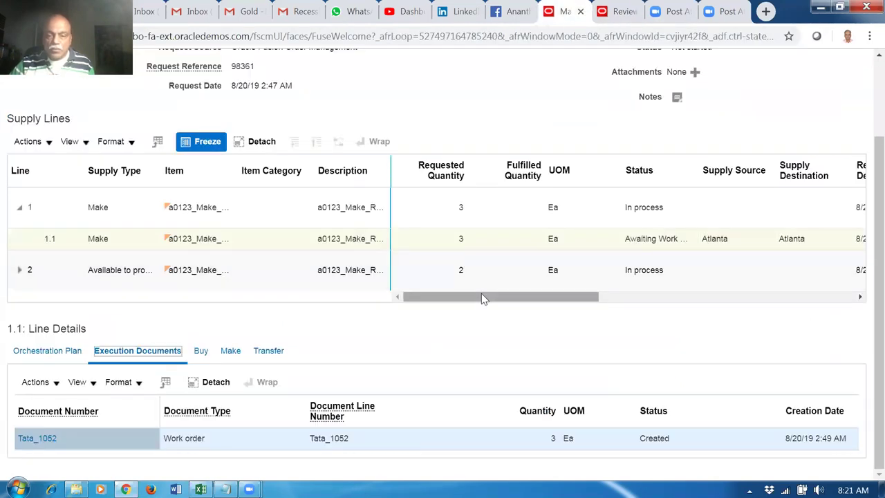
Scroll the supply lines to check sources and customer details, select line 2, then return to dispatch.
{"action": "left_click_drag", "start_coordinate": [486, 297], "coordinate": [608, 296]}
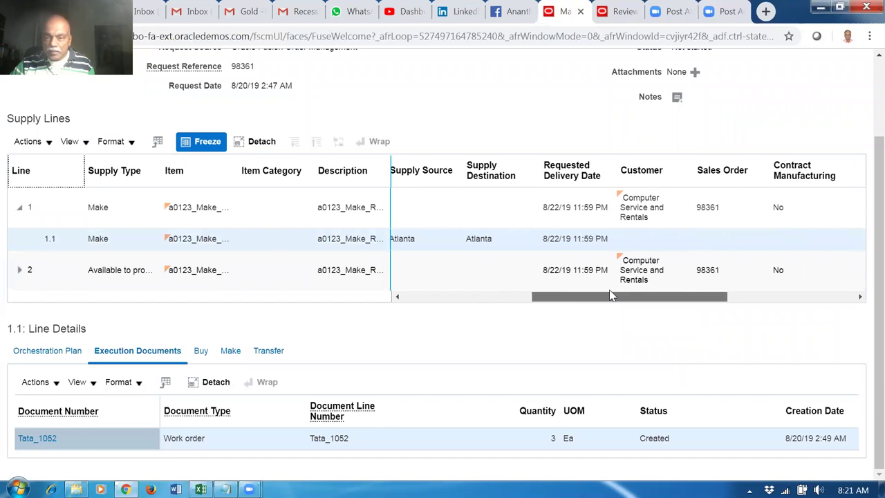
{"action": "left_click_drag", "start_coordinate": [696, 300], "coordinate": [416, 318]}
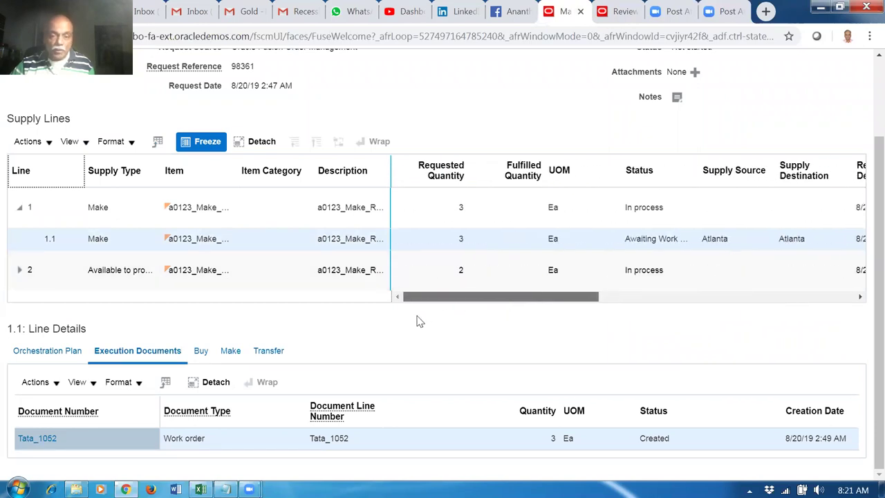
{"action": "left_click", "coordinate": [235, 272]}
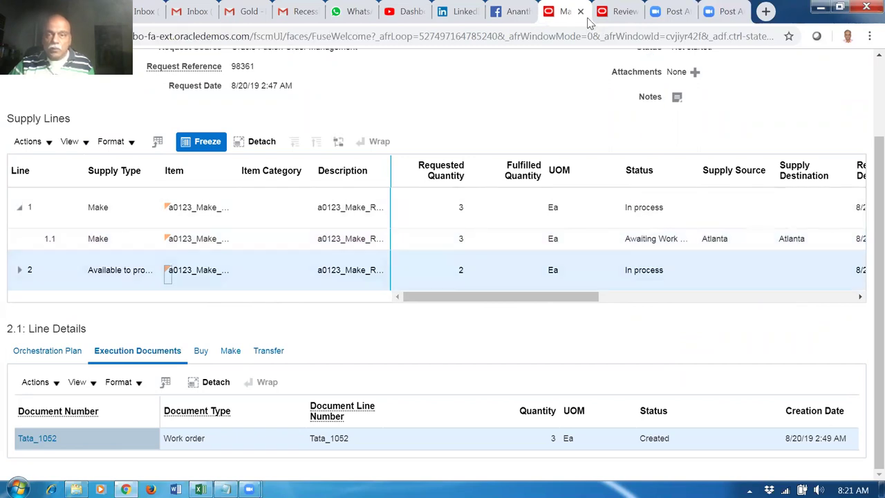
{"action": "left_click", "coordinate": [617, 14]}
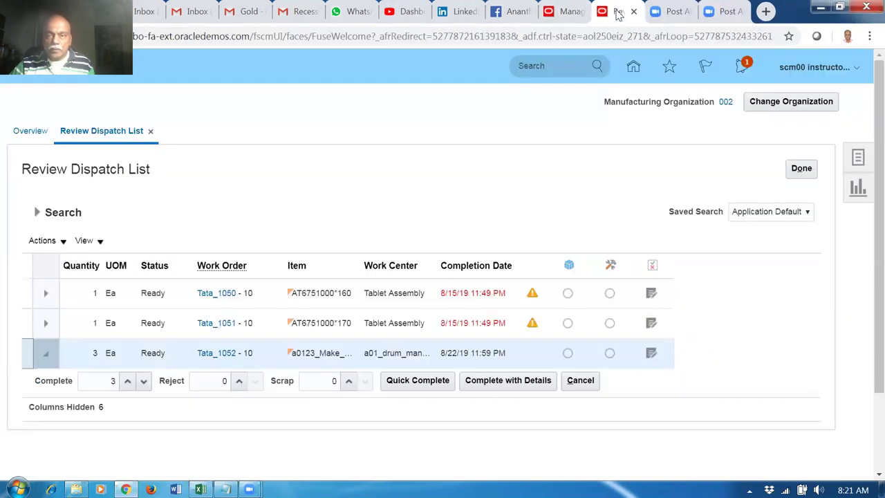
Duplicate the tab and open Inventory Management's Manage Shipment Lines for organization 001.
{"action": "right_click", "coordinate": [617, 14]}
{"action": "left_click", "coordinate": [630, 61]}
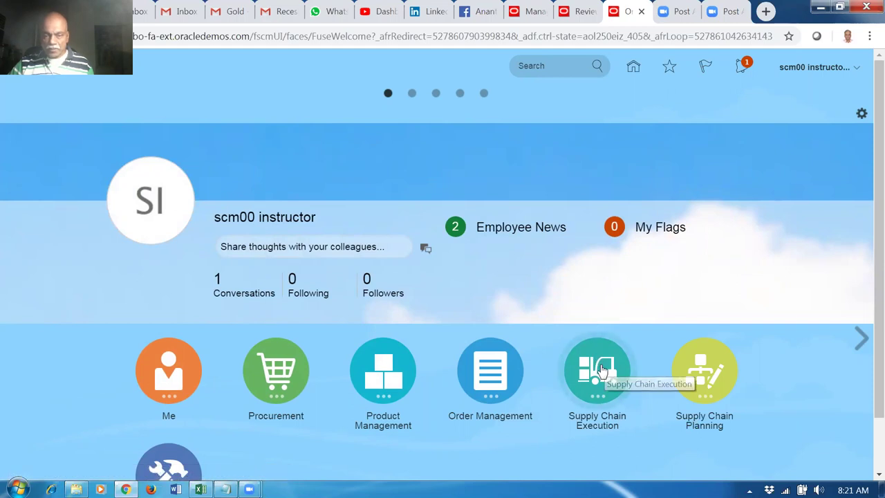
{"action": "scroll", "coordinate": [669, 323], "scroll_direction": "down", "scroll_amount": 1}
{"action": "scroll", "coordinate": [669, 323], "scroll_direction": "down", "scroll_amount": 1}
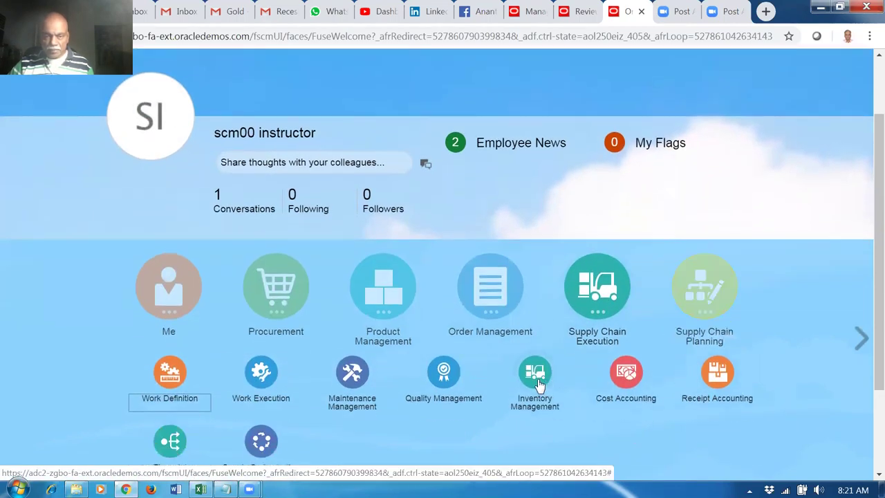
{"action": "left_click", "coordinate": [737, 341]}
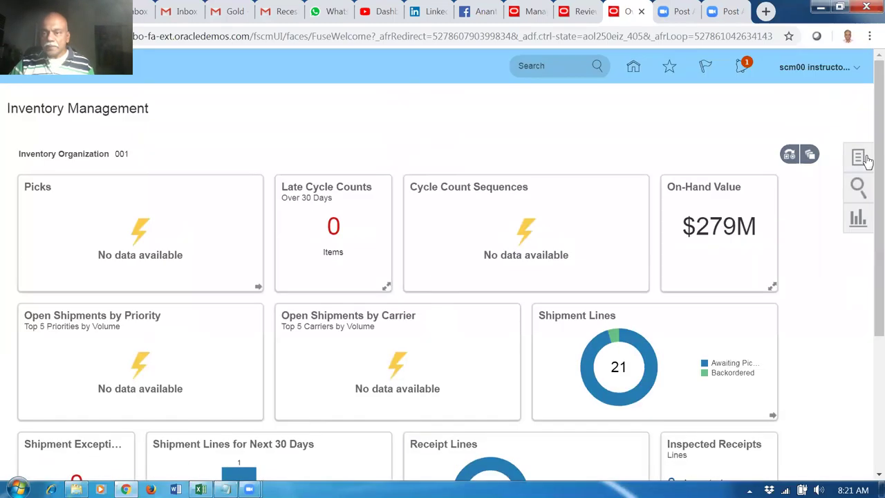
{"action": "left_click", "coordinate": [859, 159]}
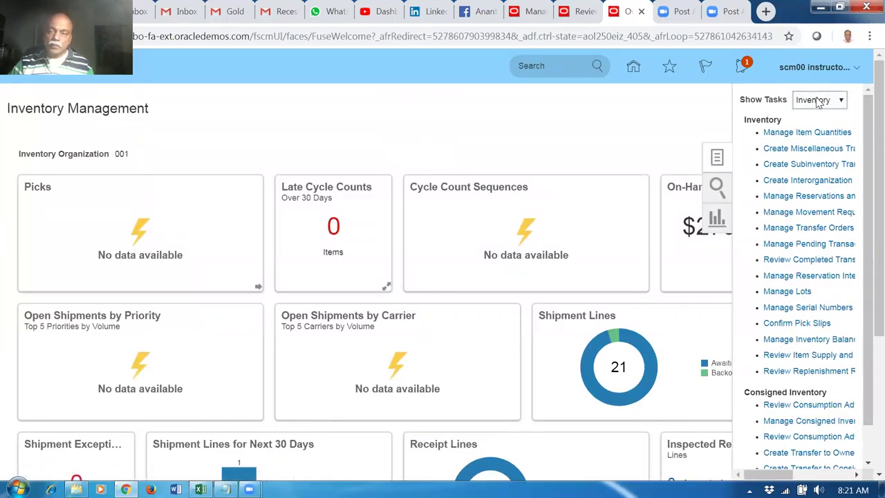
{"action": "left_click", "coordinate": [821, 101]}
{"action": "left_click", "coordinate": [814, 135]}
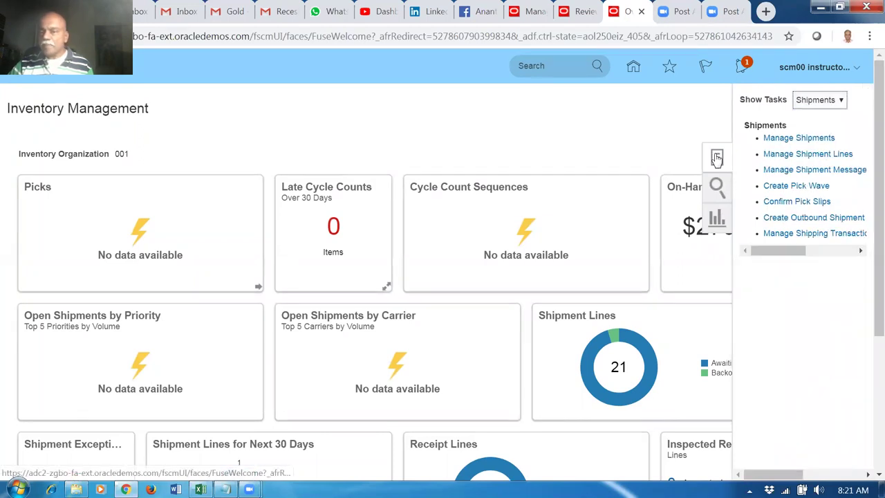
{"action": "left_click", "coordinate": [806, 154]}
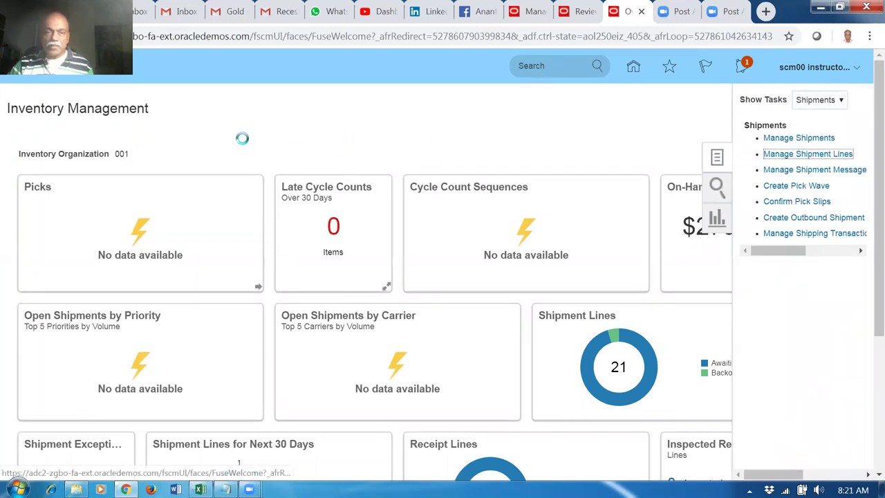
Confirm the orchestration process shows Awaiting Shipping, then begin entering the order in Manage Shipment Lines.
{"action": "left_click", "coordinate": [523, 23]}
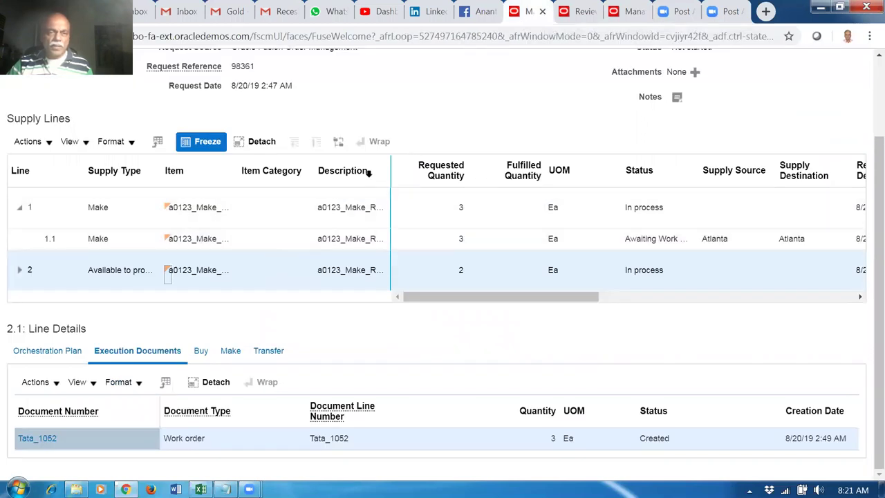
{"action": "scroll", "coordinate": [369, 173], "scroll_direction": "up", "scroll_amount": 2}
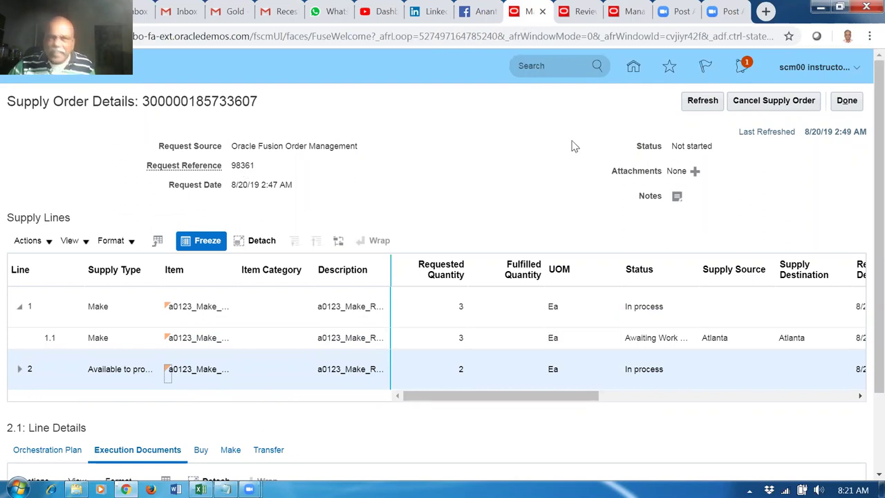
{"action": "left_click", "coordinate": [846, 101]}
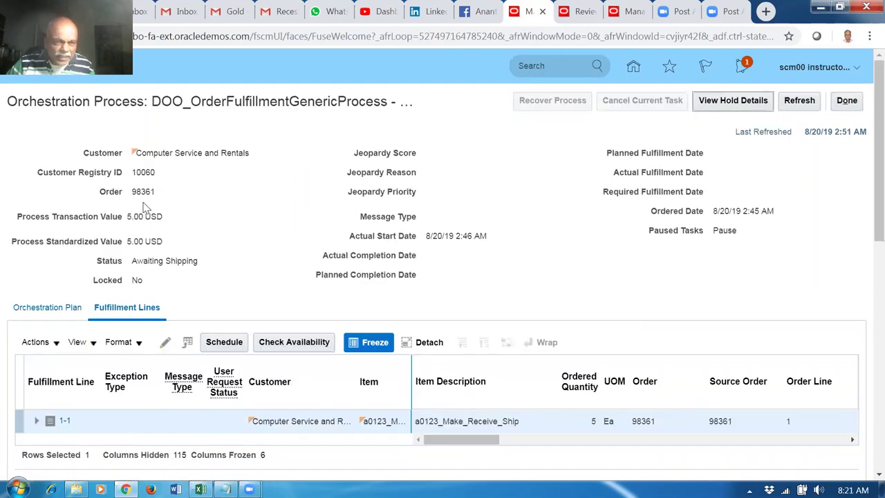
{"action": "left_click", "coordinate": [630, 14]}
{"action": "left_click", "coordinate": [290, 197]}
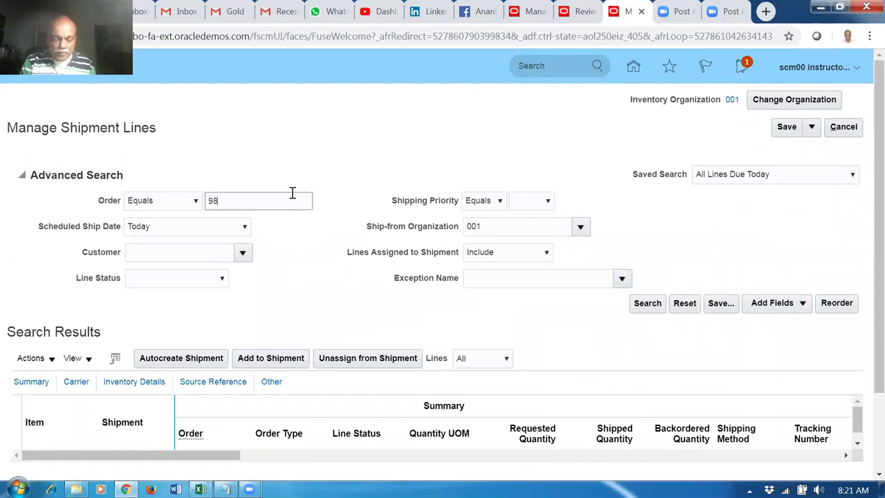
Search the order's shipment lines with ship date Before Aug 29, 2019, finding none, then return to orchestration.
{"action": "key", "text": "Tab"}
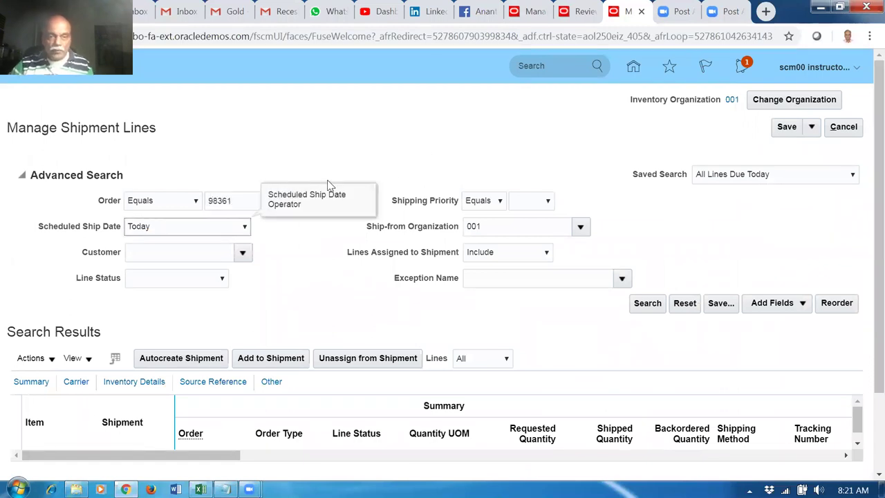
{"action": "left_click", "coordinate": [226, 233]}
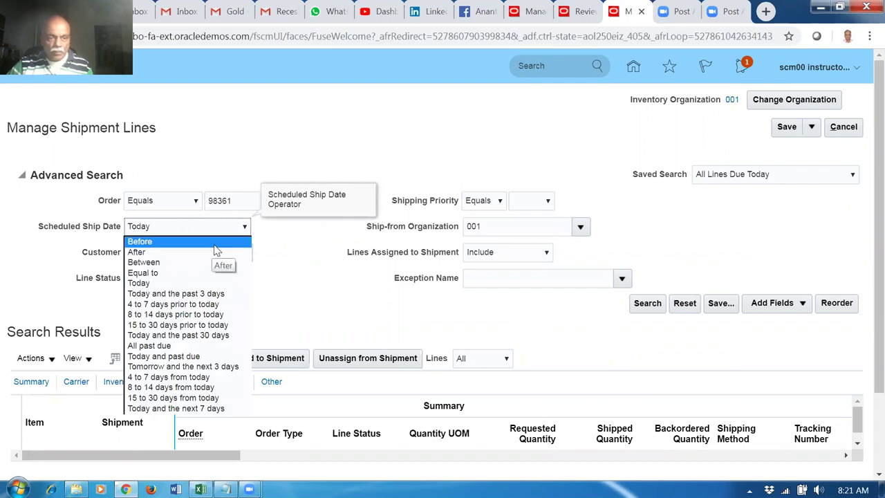
{"action": "left_click", "coordinate": [217, 239]}
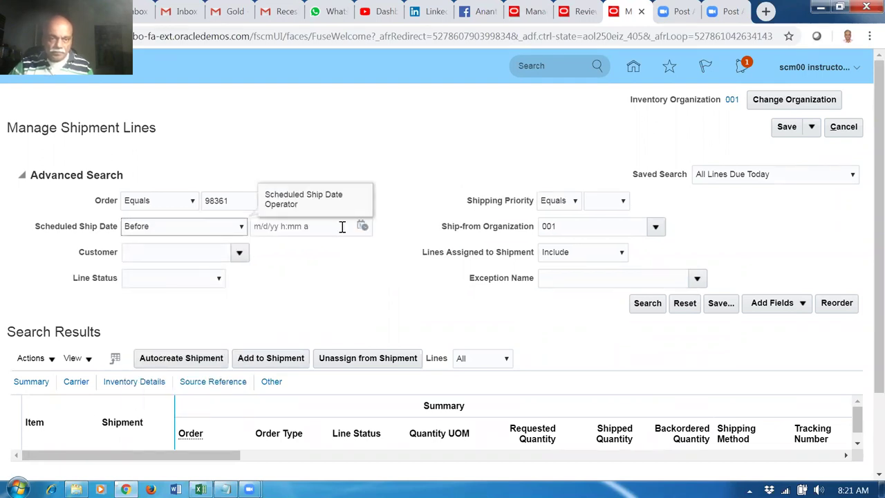
{"action": "left_click", "coordinate": [362, 227]}
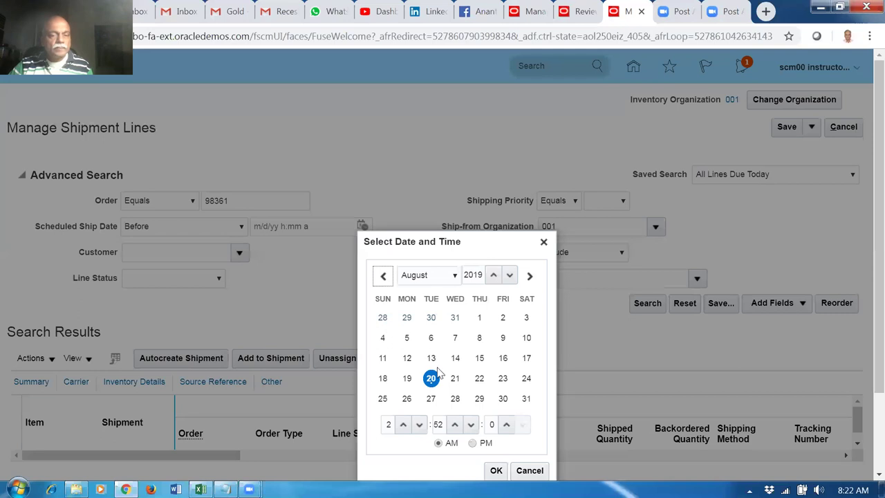
{"action": "left_click", "coordinate": [479, 399]}
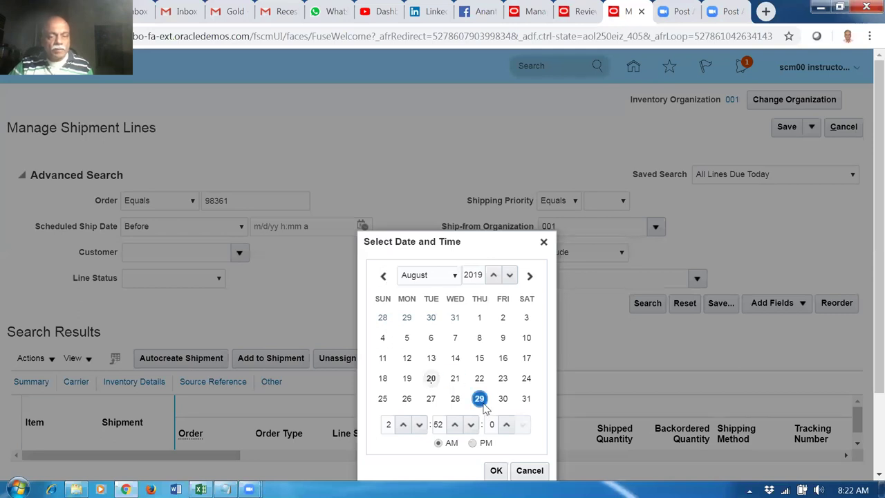
{"action": "left_click", "coordinate": [496, 471]}
{"action": "left_click", "coordinate": [650, 303]}
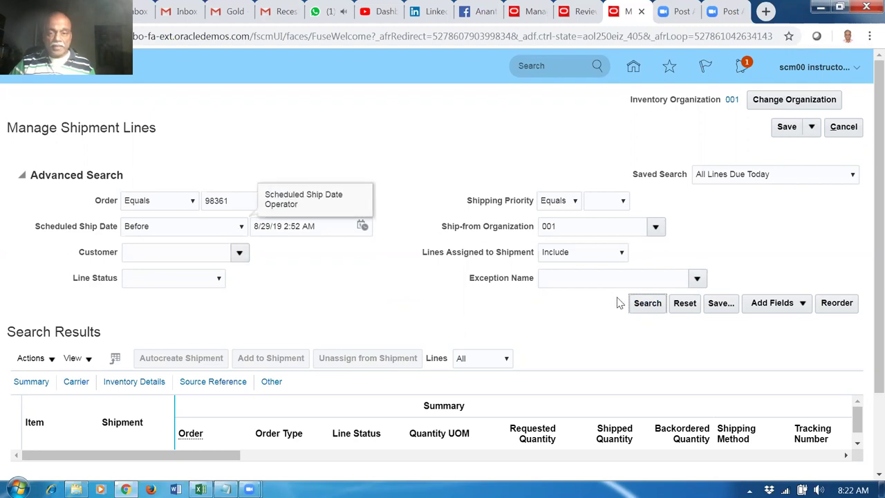
{"action": "left_click", "coordinate": [646, 307]}
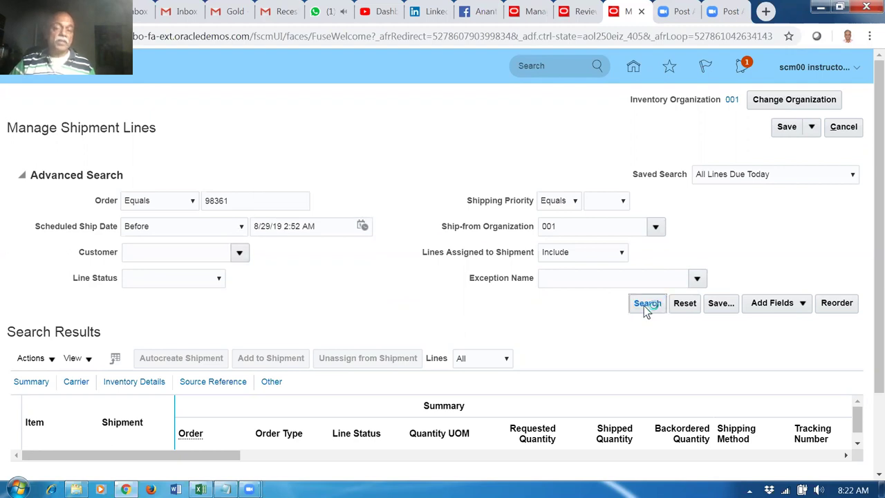
{"action": "left_click", "coordinate": [643, 305]}
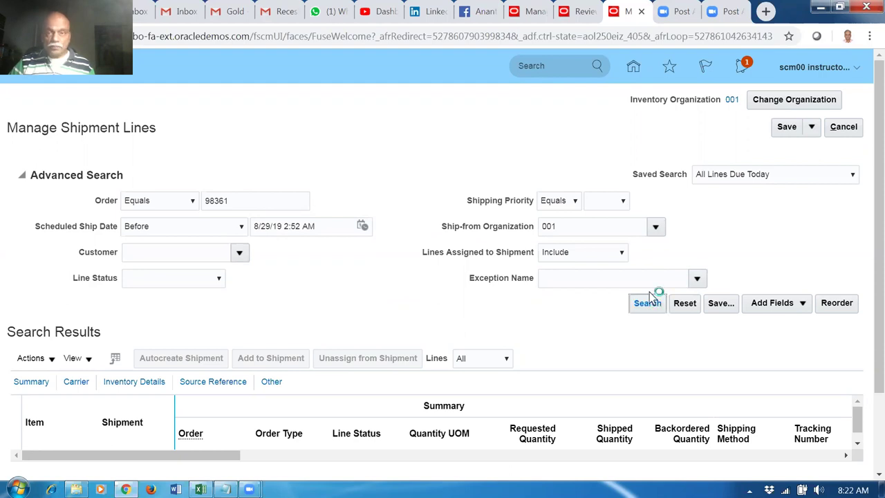
{"action": "left_click", "coordinate": [531, 12]}
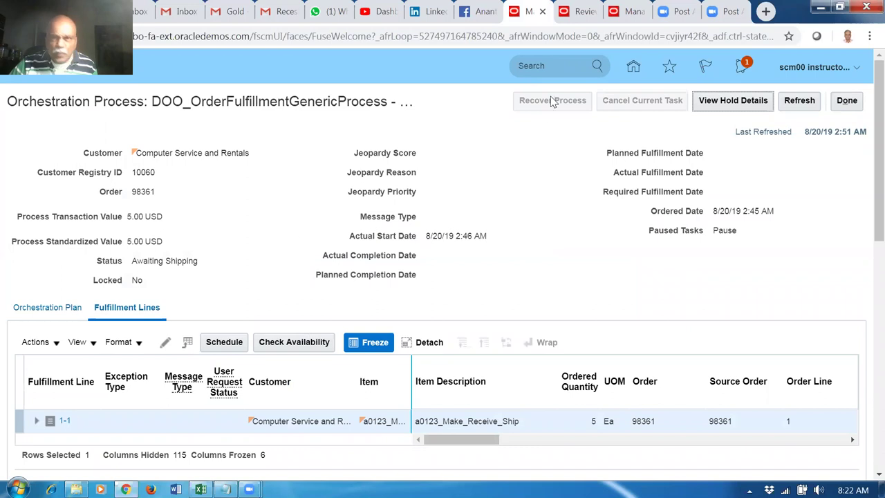
Rerun the shipment line search for the order, then check the Review Dispatch List.
{"action": "left_click", "coordinate": [634, 12]}
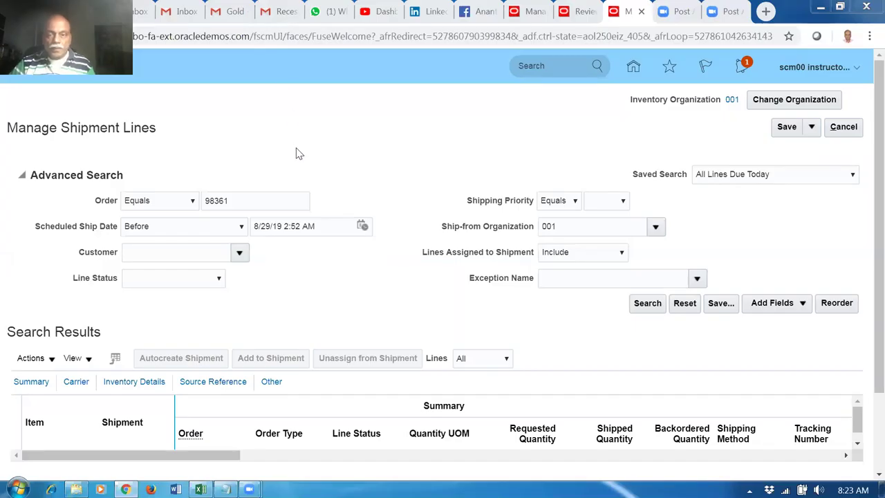
{"action": "left_click", "coordinate": [637, 311]}
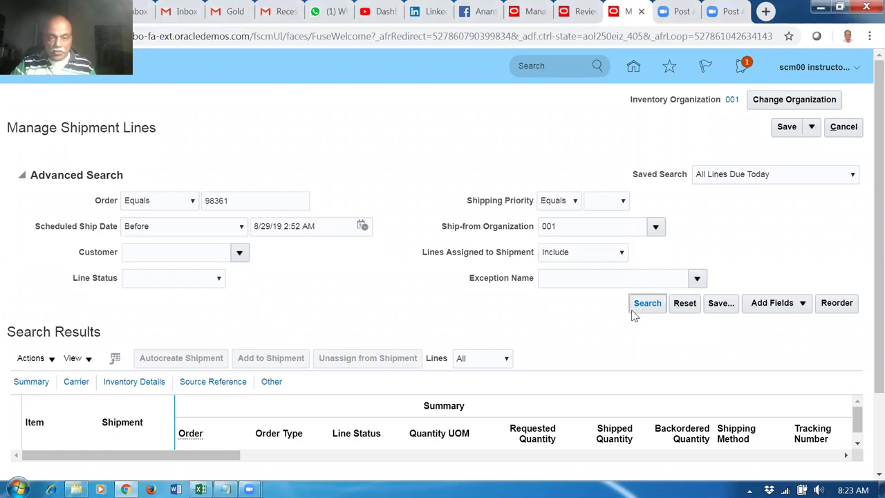
{"action": "left_click", "coordinate": [585, 13]}
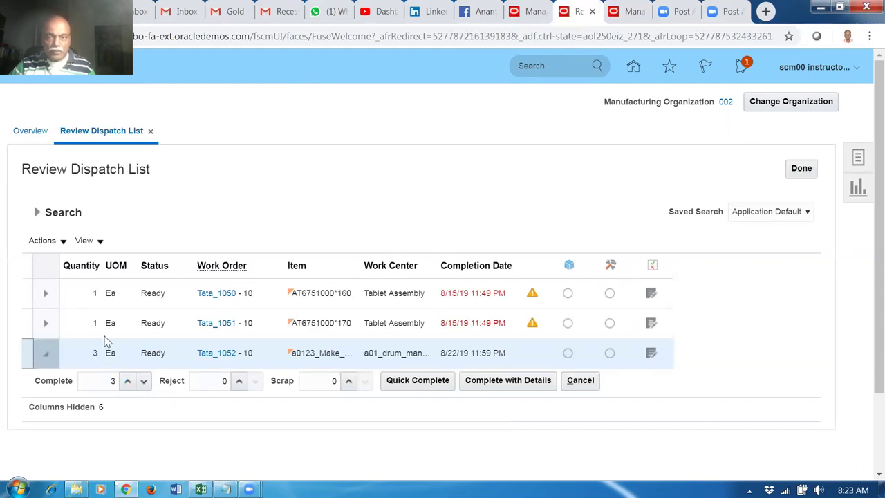
Refresh order 98361's orchestration process and review its supply details and orchestration plan.
{"action": "left_click", "coordinate": [526, 12]}
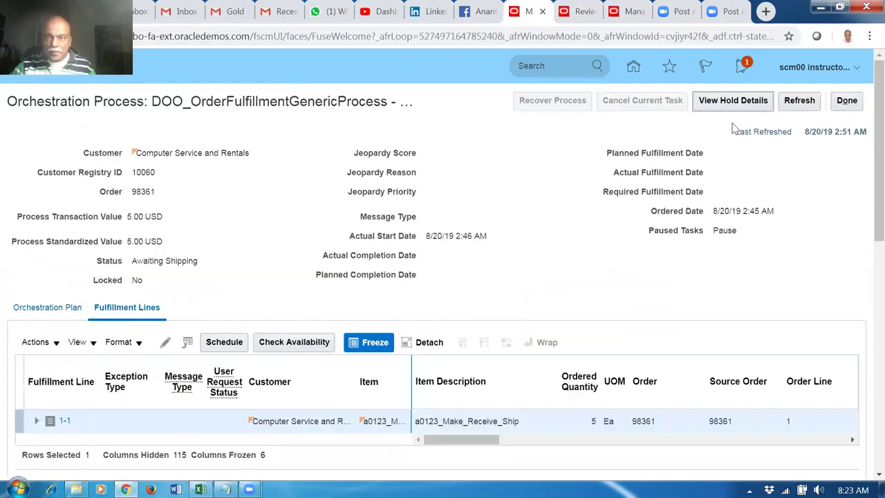
{"action": "left_click", "coordinate": [800, 102]}
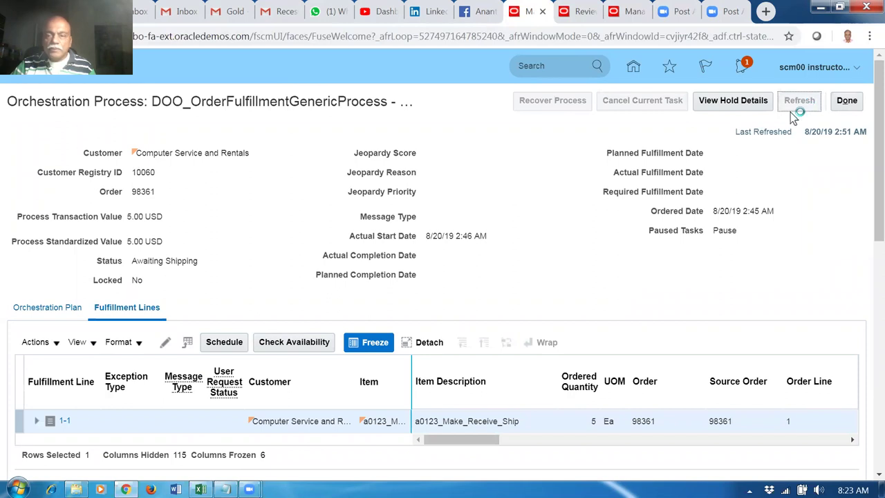
{"action": "scroll", "coordinate": [280, 233], "scroll_direction": "down", "scroll_amount": 3}
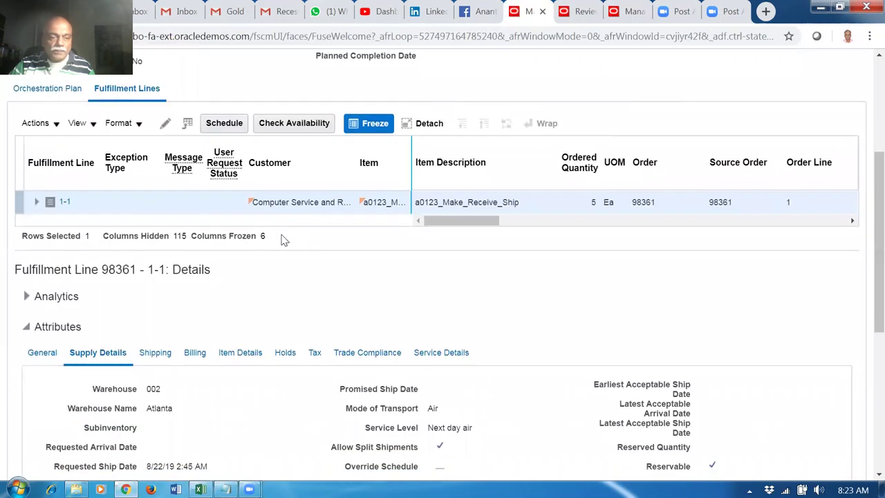
{"action": "scroll", "coordinate": [282, 242], "scroll_direction": "down", "scroll_amount": 4}
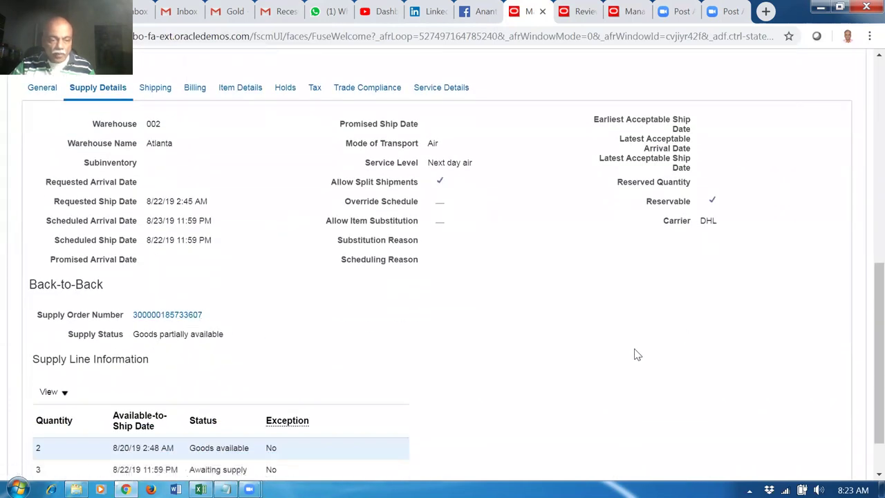
{"action": "scroll", "coordinate": [587, 354], "scroll_direction": "down", "scroll_amount": 1}
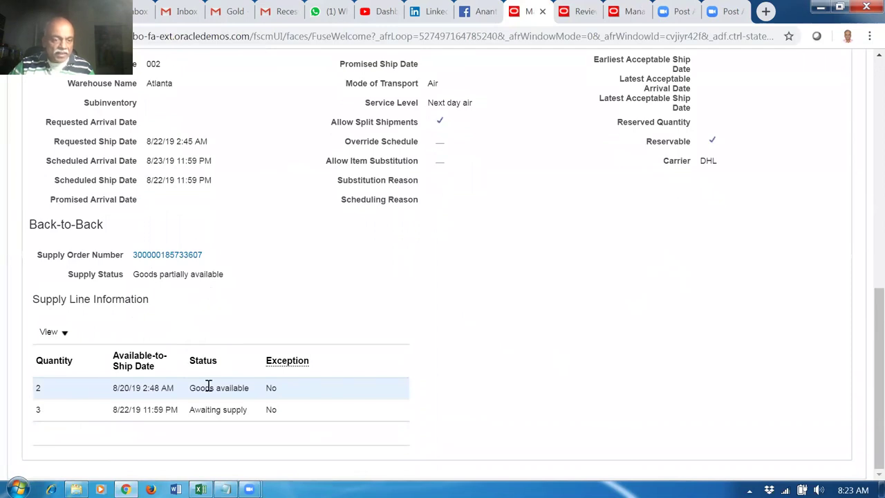
{"action": "scroll", "coordinate": [247, 356], "scroll_direction": "up", "scroll_amount": 2}
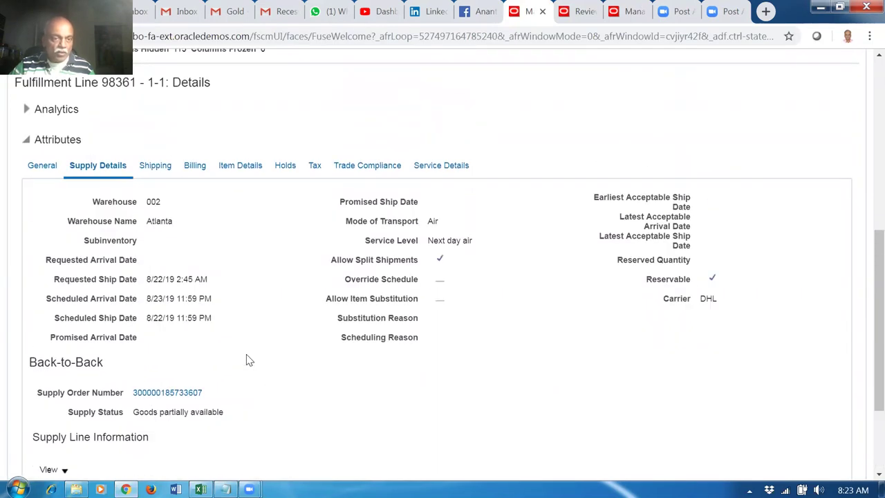
{"action": "scroll", "coordinate": [247, 356], "scroll_direction": "up", "scroll_amount": 5}
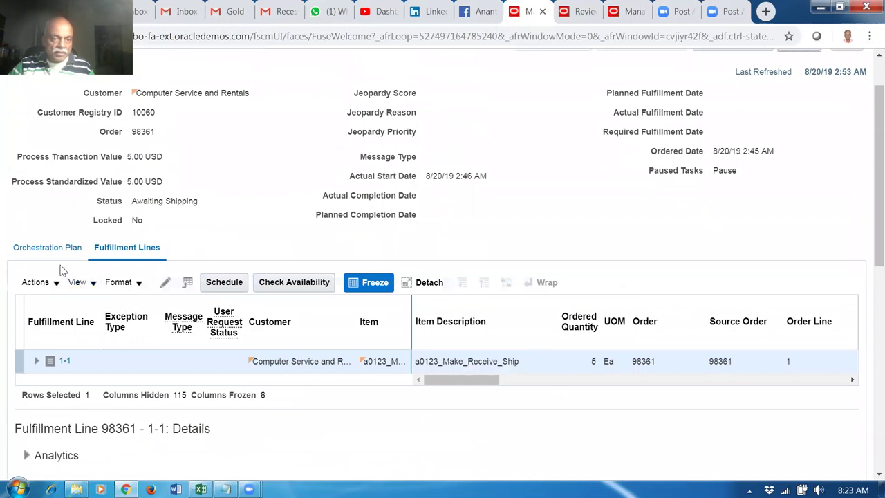
{"action": "left_click", "coordinate": [61, 255]}
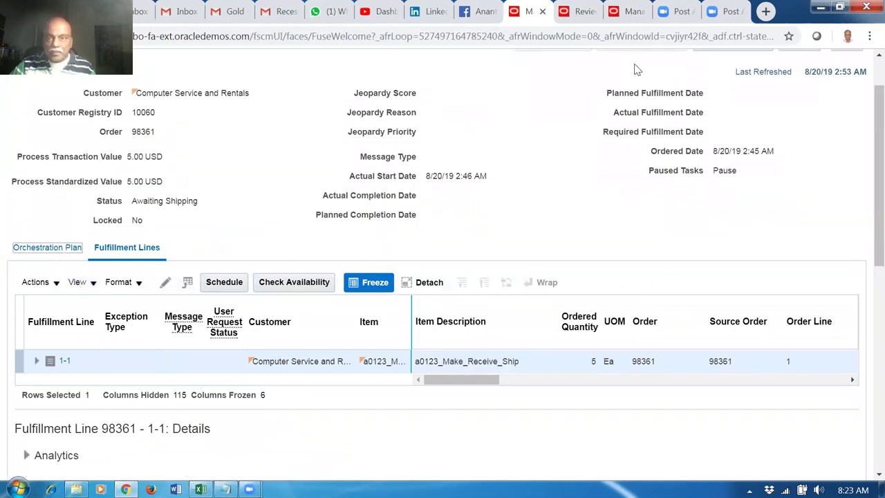
{"action": "left_click", "coordinate": [626, 11]}
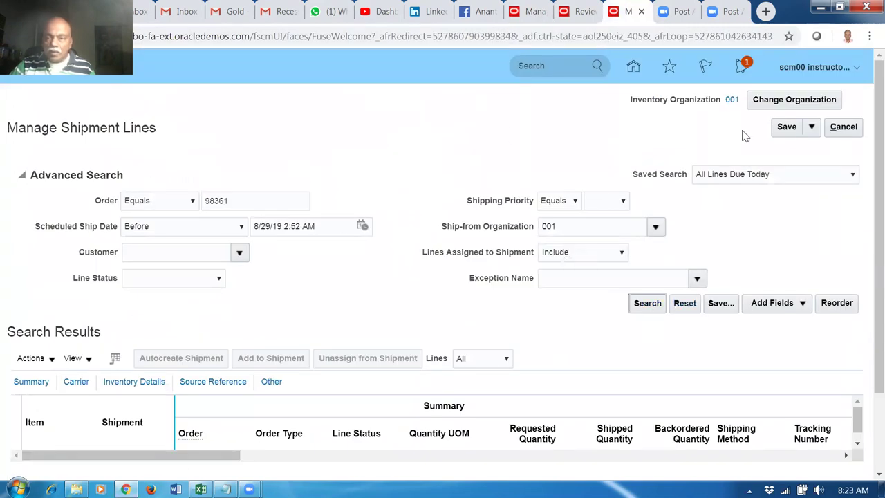
Try switching the inventory organization to 002, then cancel so it stays on 001.
{"action": "left_click", "coordinate": [776, 101]}
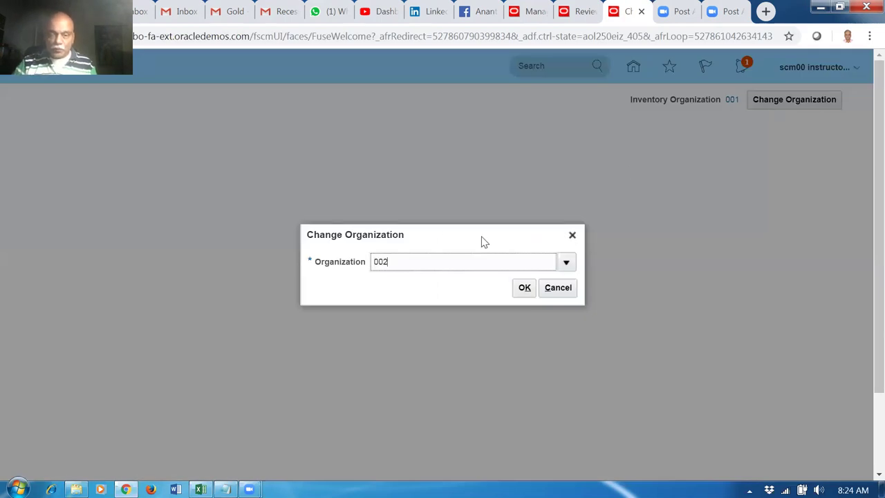
{"action": "type", "text": "002"}
{"action": "left_click", "coordinate": [524, 287]}
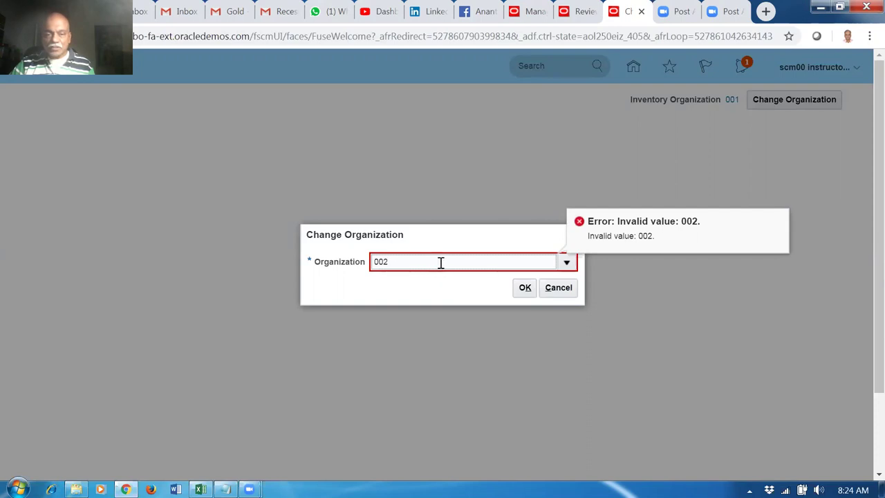
{"action": "left_click", "coordinate": [566, 262]}
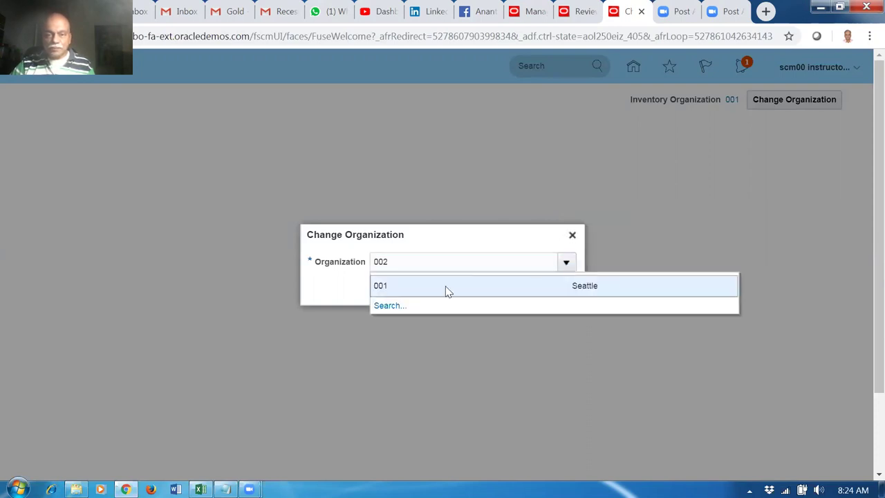
{"action": "left_click", "coordinate": [457, 243]}
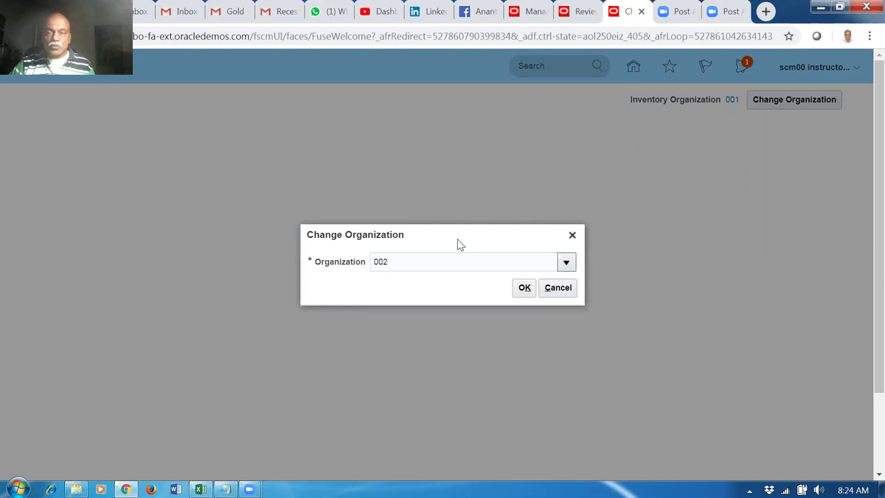
{"action": "left_click", "coordinate": [555, 291]}
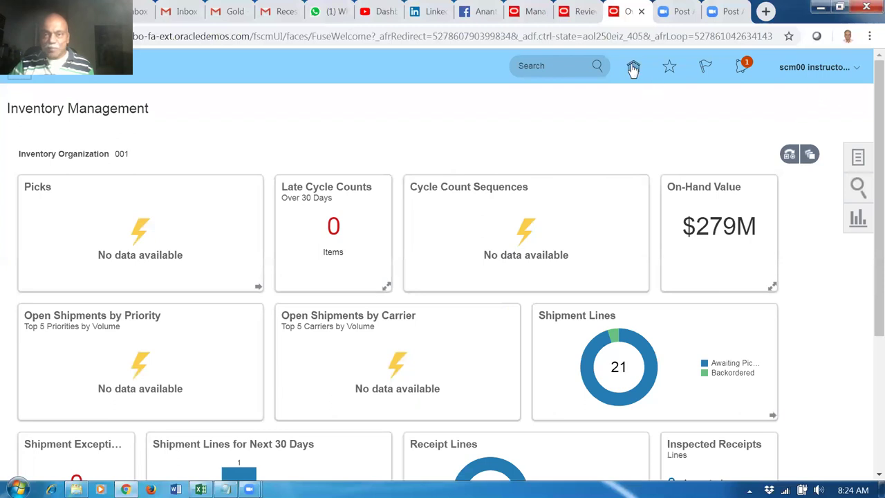
Go to Setup and Maintenance and bring up the setup task search.
{"action": "left_click", "coordinate": [836, 68]}
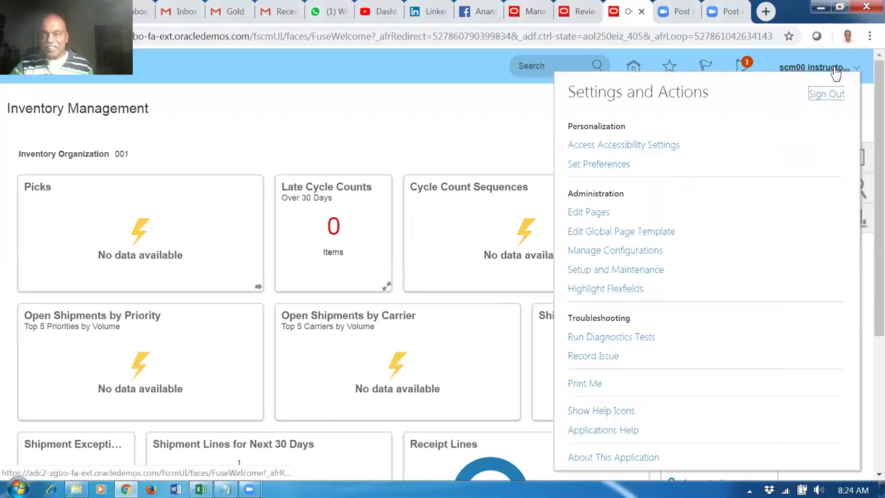
{"action": "left_click", "coordinate": [643, 272]}
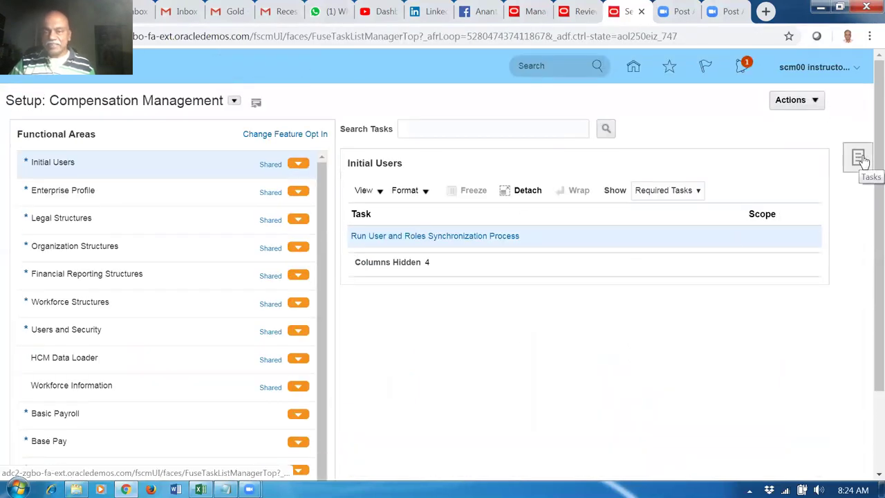
{"action": "left_click", "coordinate": [857, 158]}
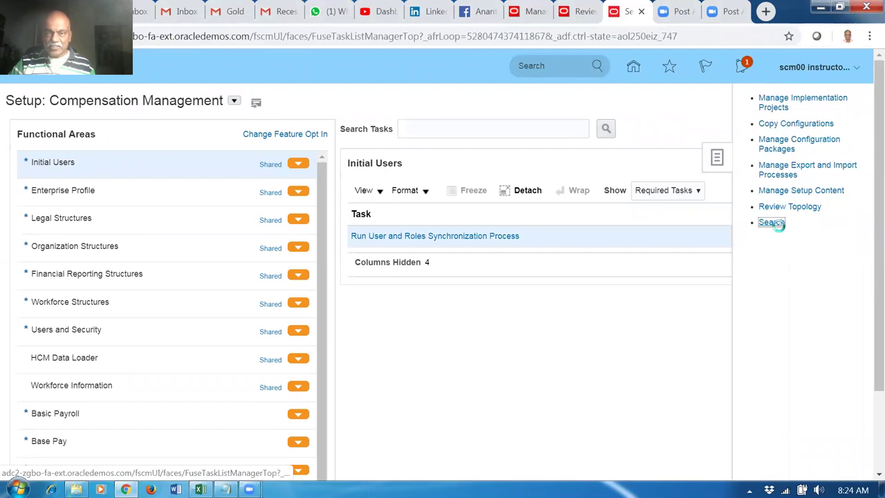
{"action": "left_click", "coordinate": [775, 222]}
Search 'man%d', open Manage Data Access for Users and add a new data access row.
{"action": "left_click", "coordinate": [301, 131]}
{"action": "type", "text": "m"}
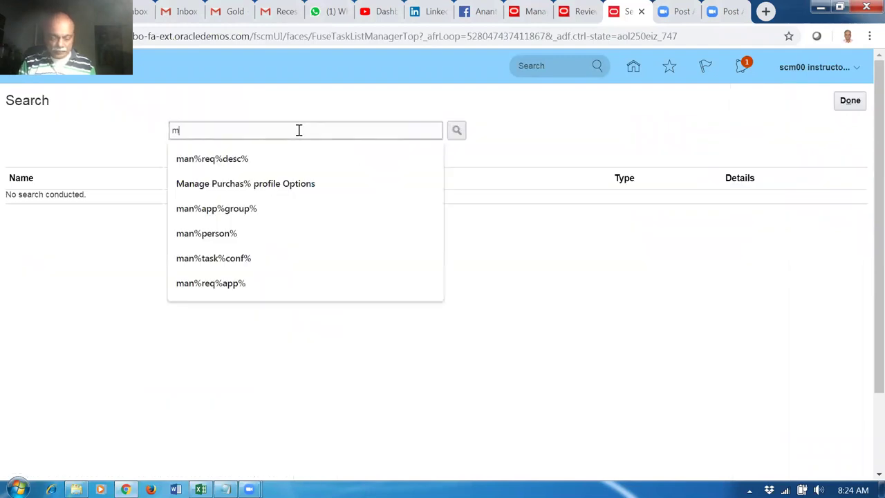
{"action": "type", "text": "an%data%acc%"}
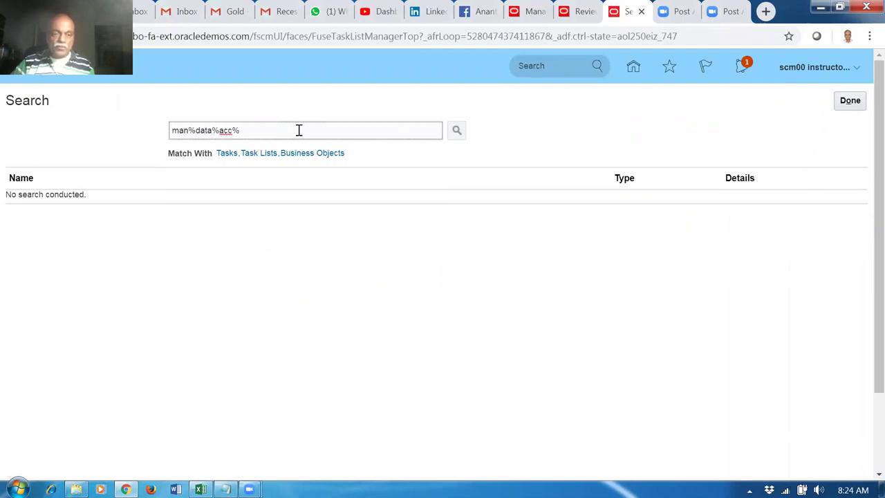
{"action": "key", "text": "Return"}
{"action": "left_click", "coordinate": [79, 330]}
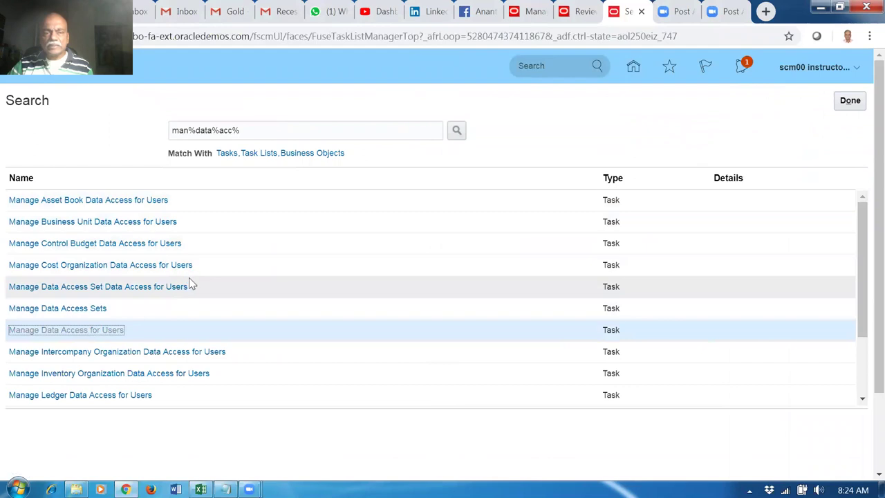
{"action": "left_click", "coordinate": [111, 302]}
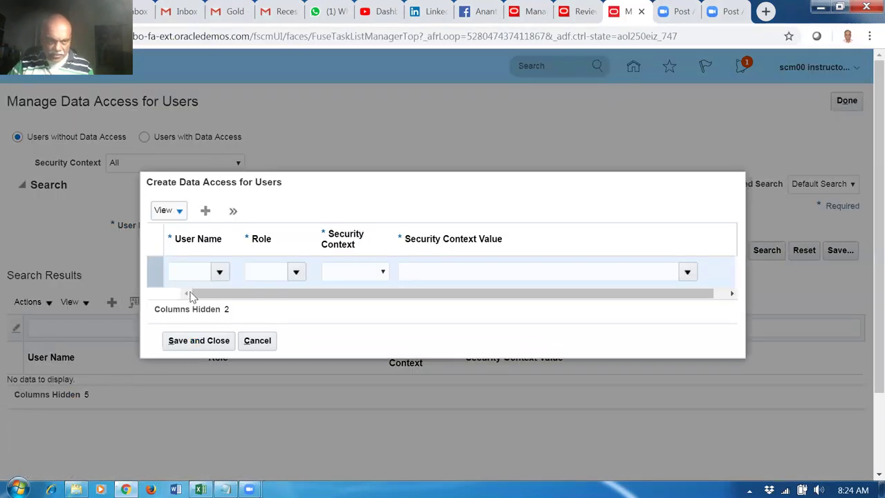
Select the user and assign the OU SCM Role in the new data access row.
{"action": "left_click", "coordinate": [189, 269]}
{"action": "type", "text": "scv"}
{"action": "key", "text": "BackSpace"}
{"action": "key", "text": "BackSpace"}
{"action": "key", "text": "BackSpace"}
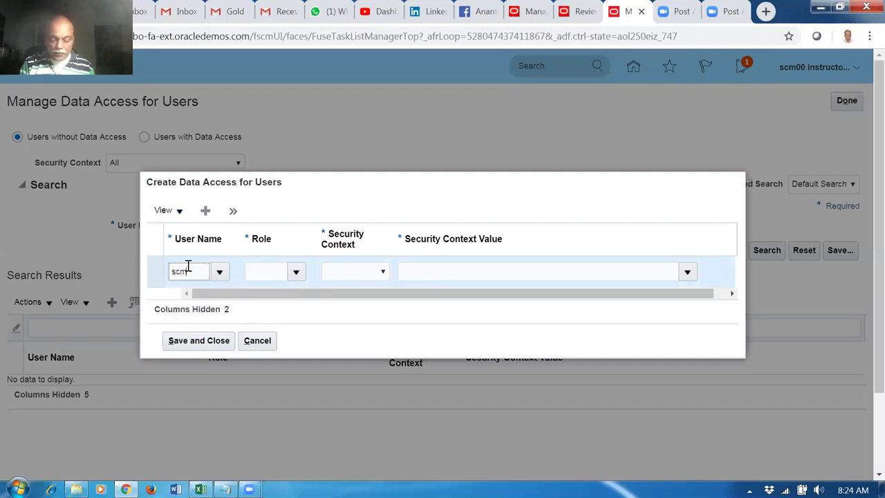
{"action": "type", "text": "scm00"}
{"action": "left_click", "coordinate": [188, 292]}
{"action": "left_click", "coordinate": [272, 272]}
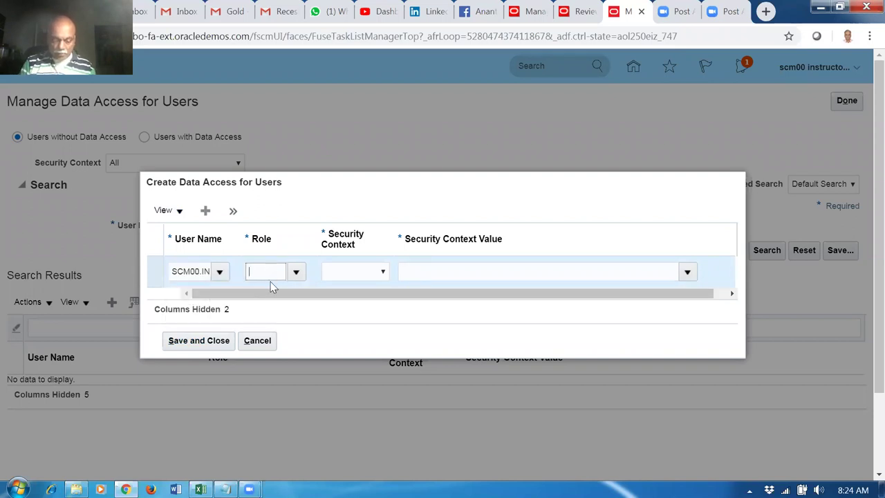
{"action": "type", "text": "ship"}
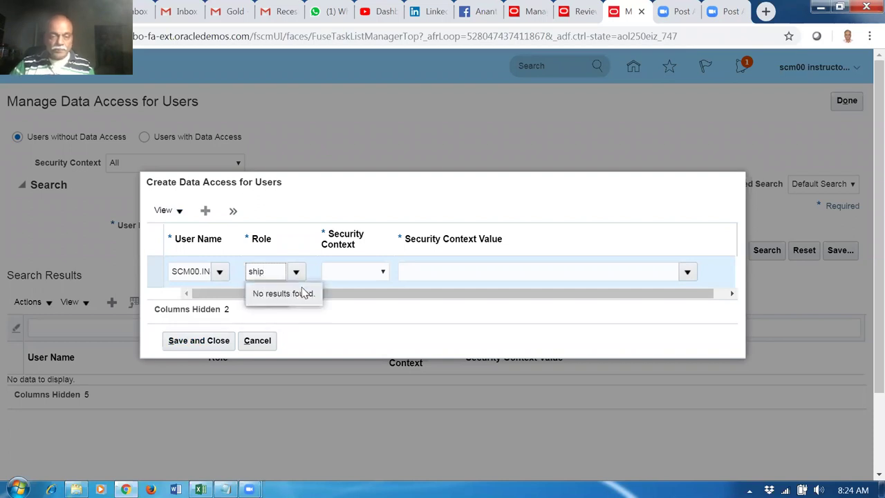
{"action": "left_click_drag", "start_coordinate": [273, 272], "coordinate": [237, 281]}
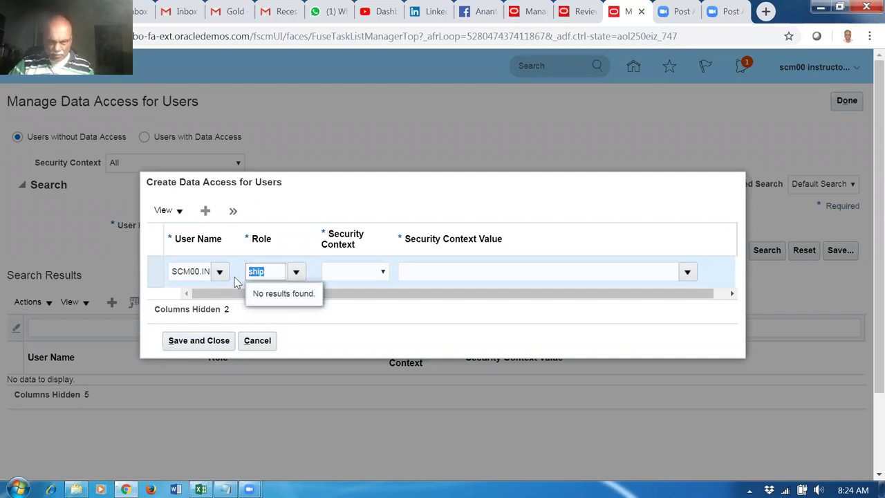
{"action": "left_click", "coordinate": [295, 273]}
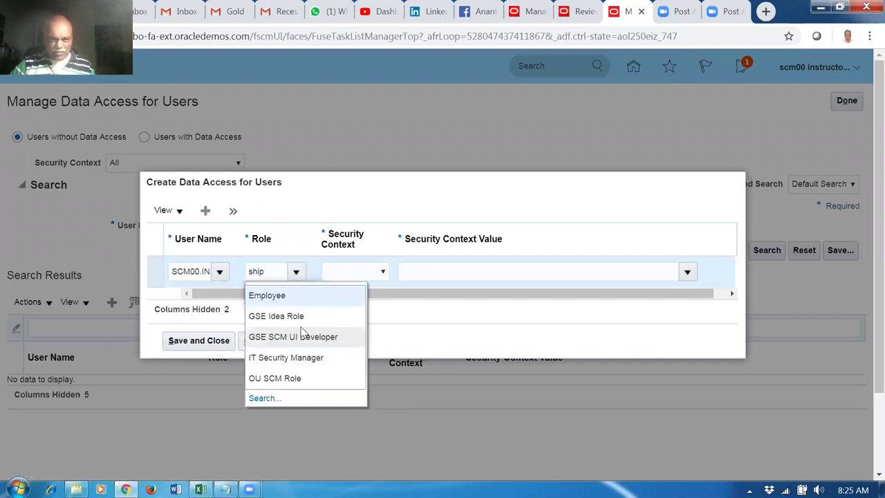
{"action": "left_click", "coordinate": [322, 378]}
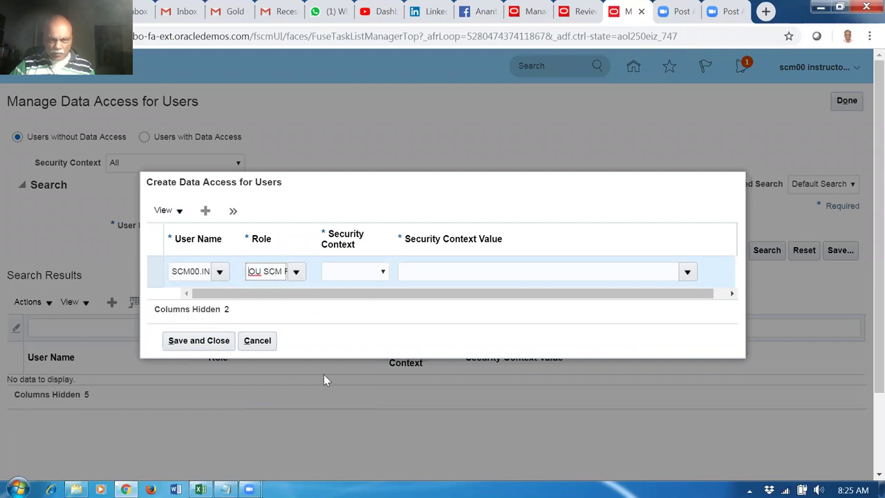
Set security context to Inventory organization with value 002, then save and close.
{"action": "left_click", "coordinate": [352, 272]}
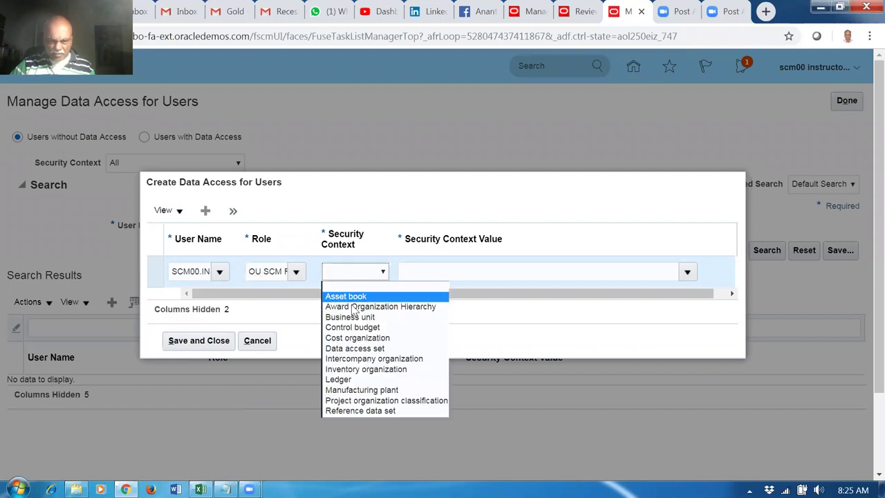
{"action": "left_click", "coordinate": [365, 369]}
{"action": "left_click", "coordinate": [446, 272]}
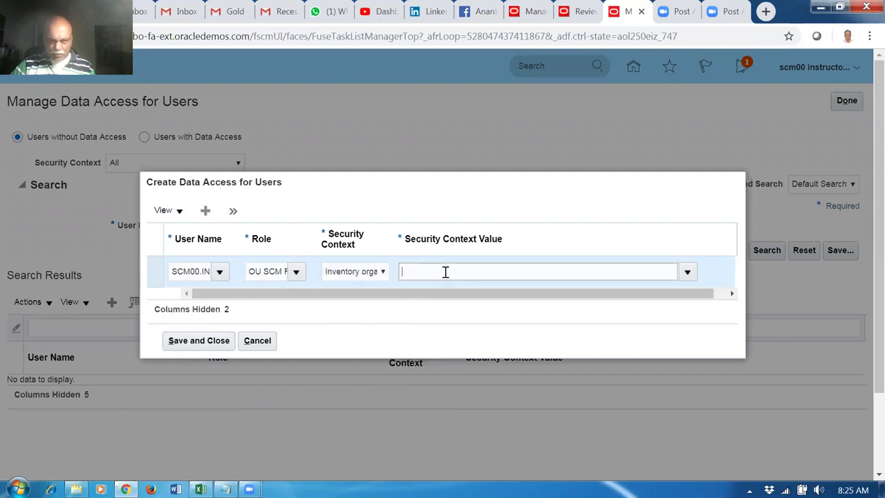
{"action": "type", "text": "002"}
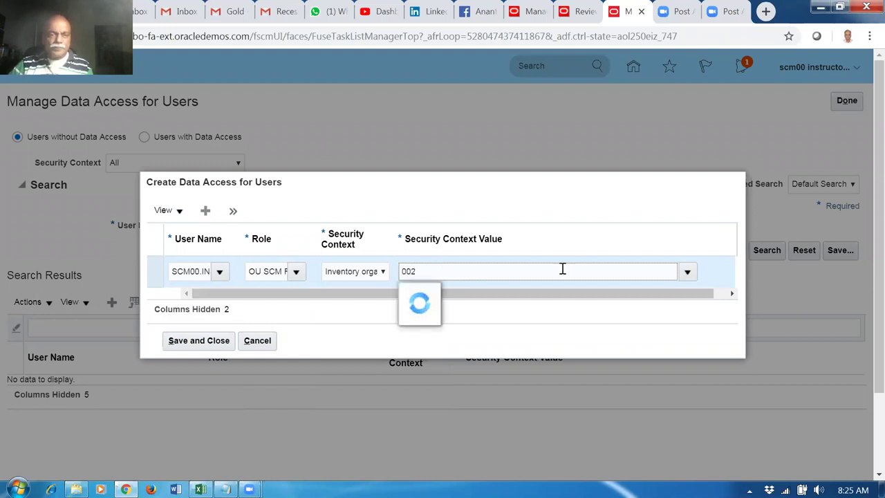
{"action": "left_click", "coordinate": [412, 295]}
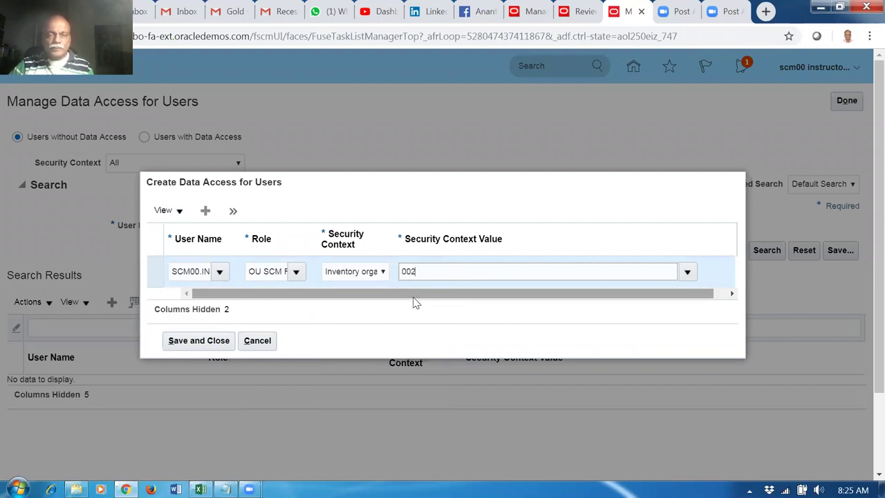
{"action": "left_click", "coordinate": [207, 344]}
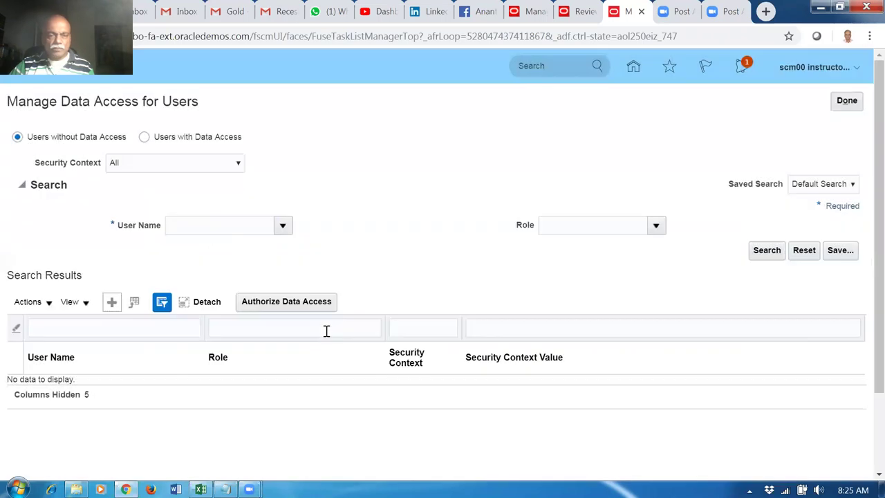
Exit setup, go Home into Inventory Management and choose Manage Shipment Lines from Shipments tasks.
{"action": "left_click", "coordinate": [846, 100]}
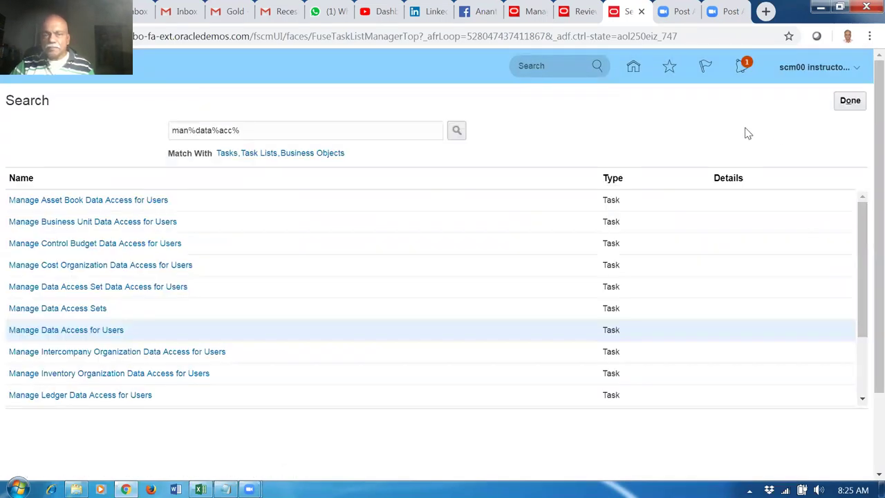
{"action": "left_click", "coordinate": [849, 100]}
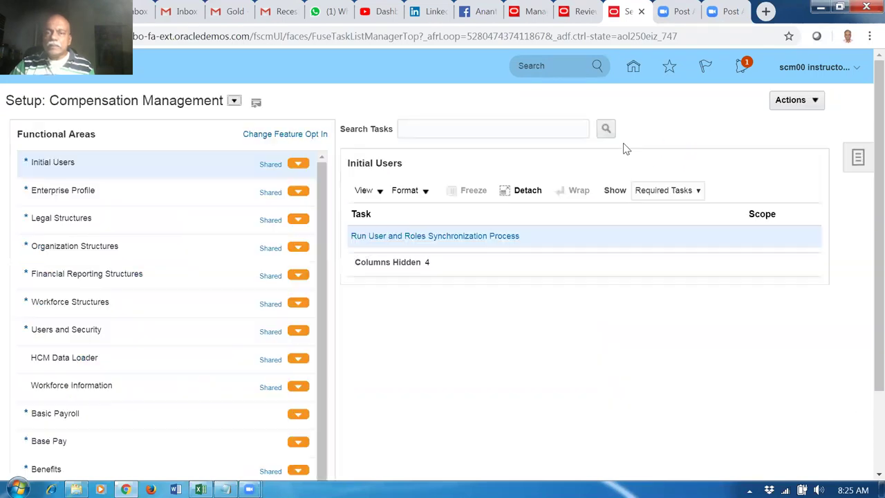
{"action": "left_click", "coordinate": [635, 64]}
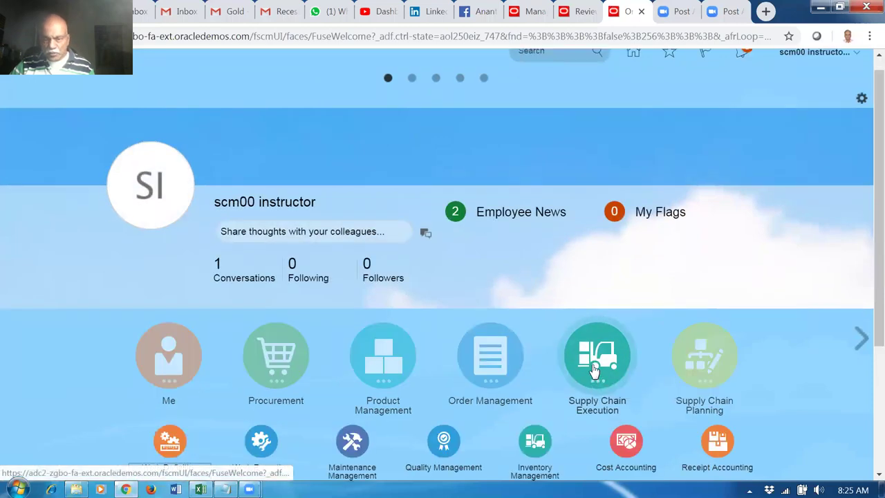
{"action": "left_click", "coordinate": [539, 440]}
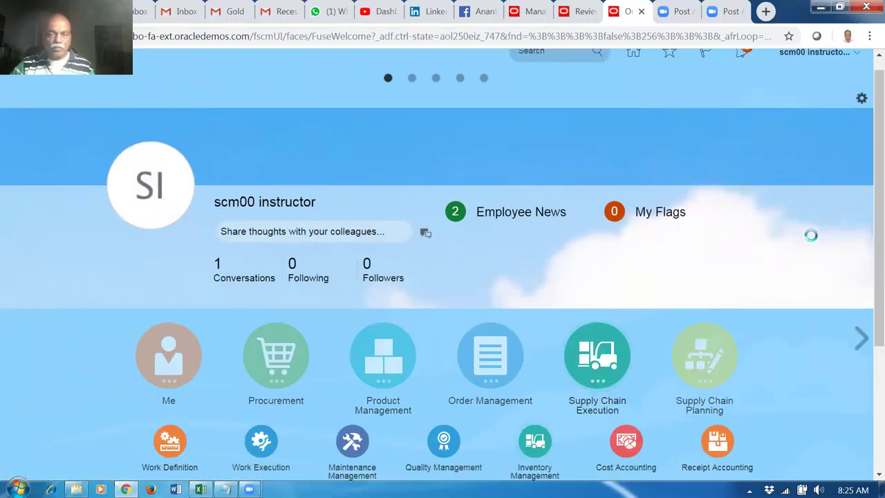
{"action": "left_click", "coordinate": [858, 143]}
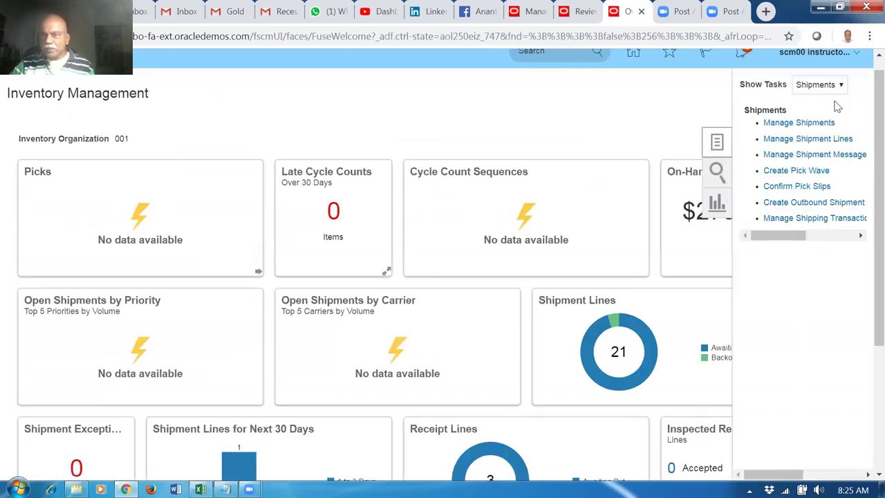
{"action": "left_click", "coordinate": [814, 138]}
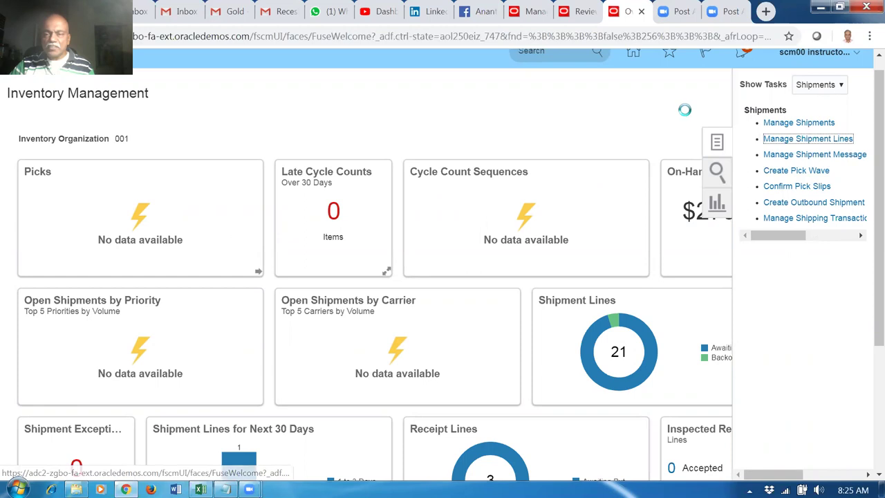
Search Change Organization for code 002, find no match, and close the search.
{"action": "left_click", "coordinate": [808, 84]}
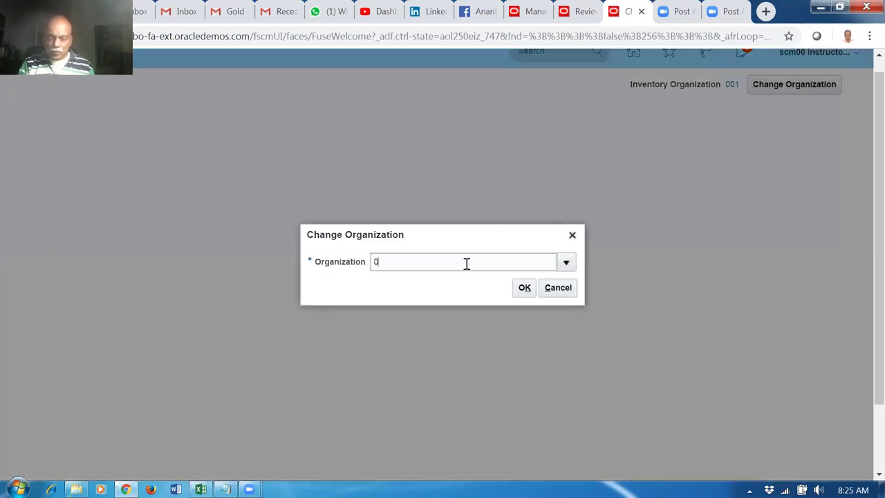
{"action": "key", "text": "Tab"}
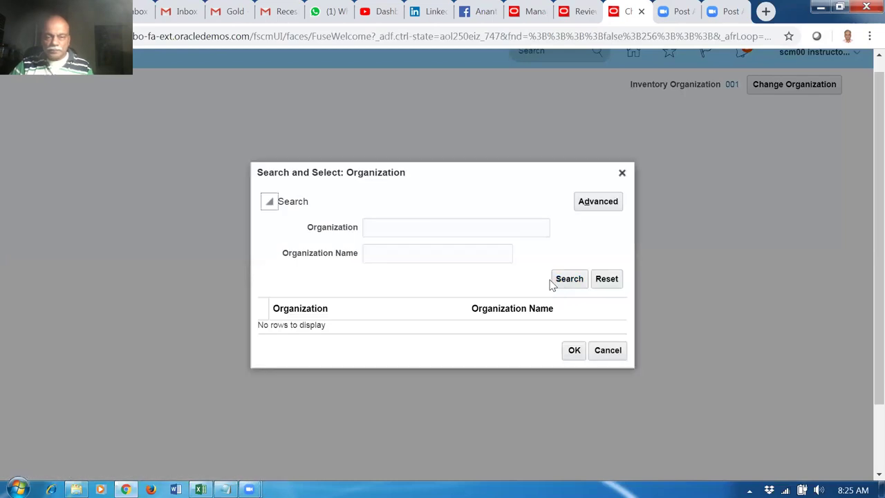
{"action": "left_click", "coordinate": [467, 230]}
{"action": "type", "text": "002"}
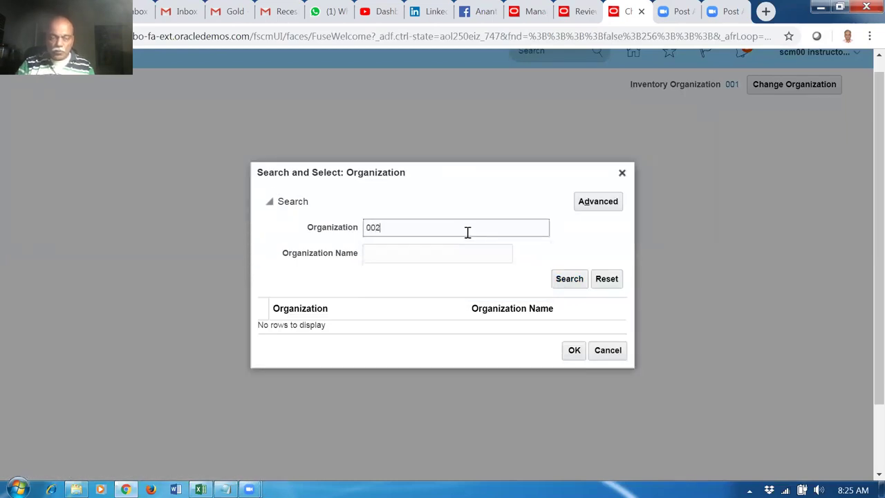
{"action": "left_click", "coordinate": [562, 284]}
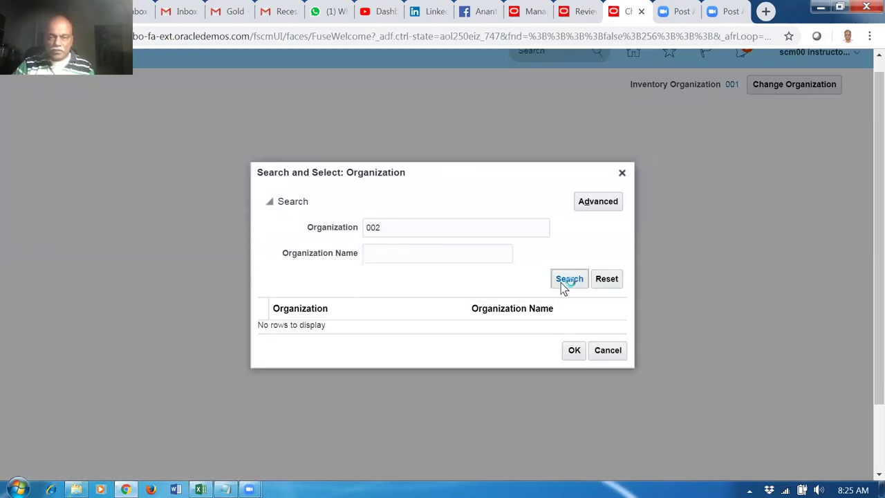
{"action": "left_click", "coordinate": [564, 284]}
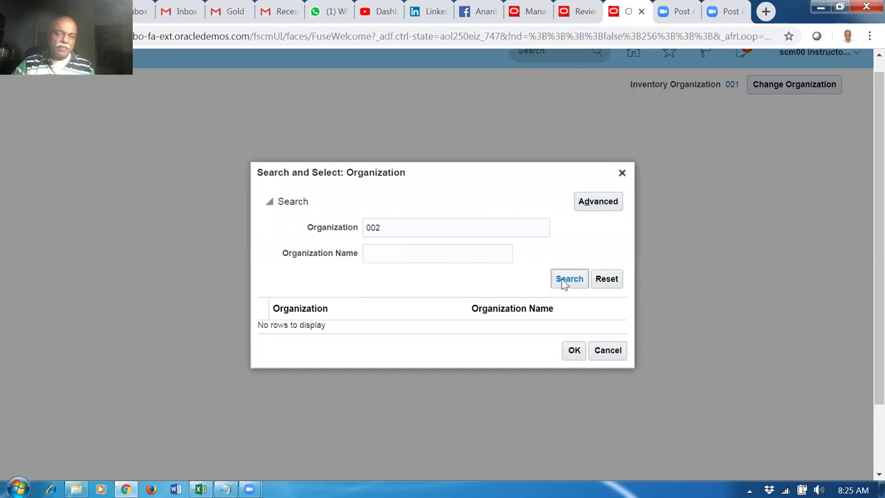
{"action": "left_click_drag", "start_coordinate": [396, 230], "coordinate": [334, 235]}
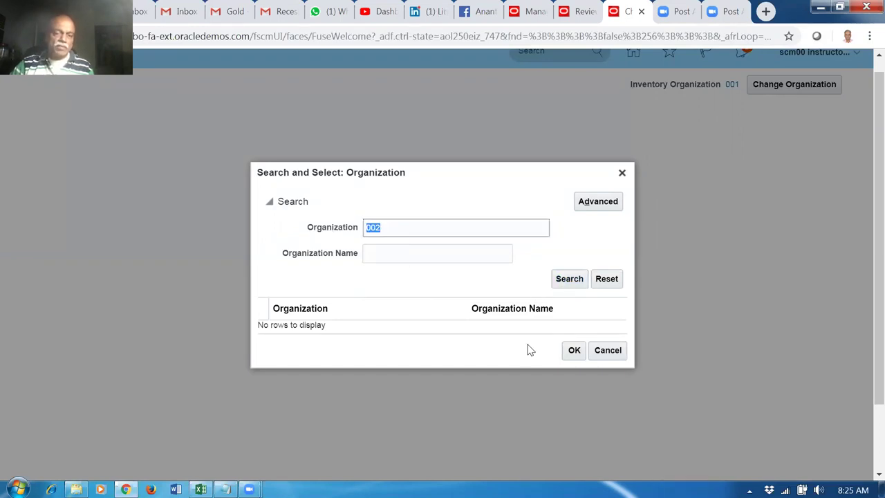
{"action": "left_click", "coordinate": [608, 351]}
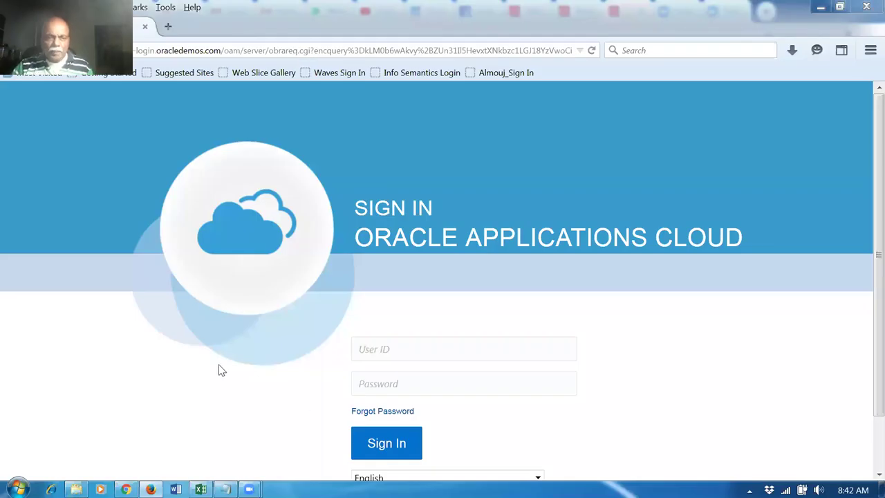
Sign in with the order-to-cash manager's user ID and password.
{"action": "left_click", "coordinate": [405, 356]}
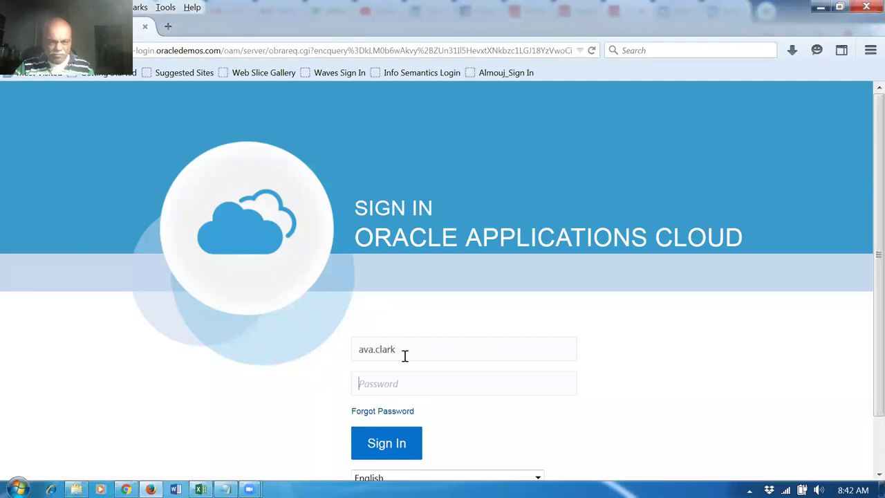
{"action": "key", "text": "Tab"}
{"action": "type", "text": "••"}
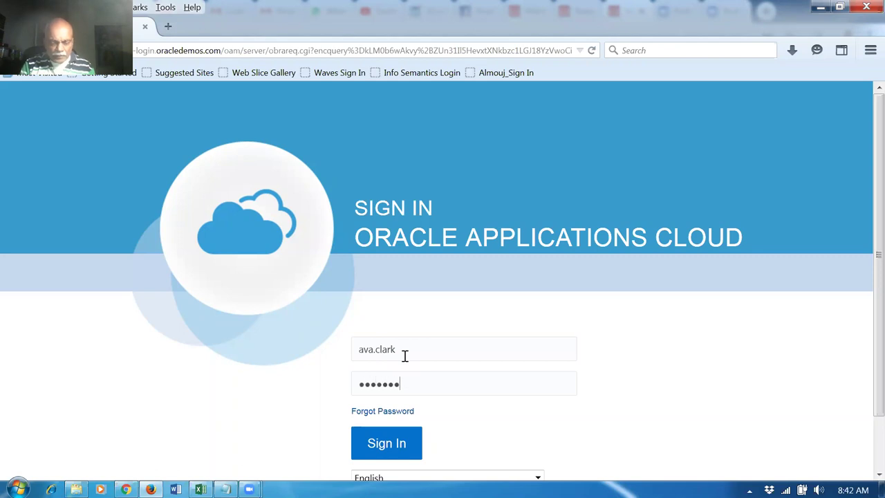
{"action": "key", "text": "Return"}
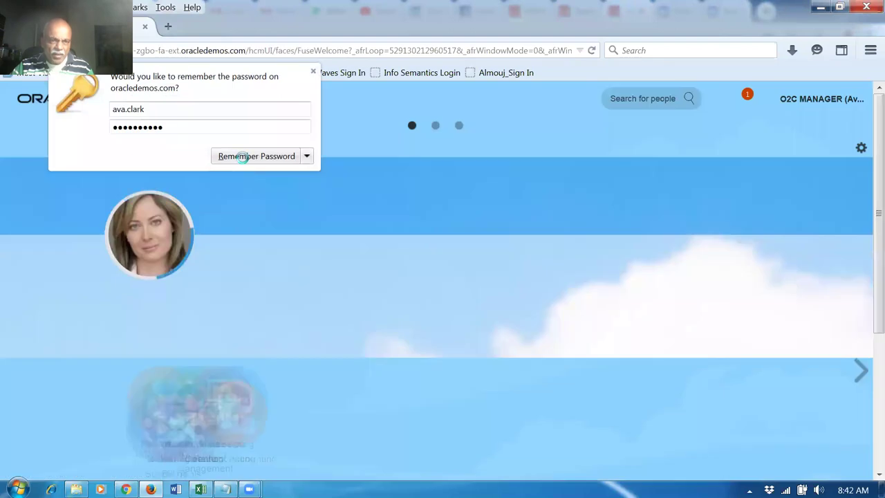
Let the browser remember the password and scroll down to the work area tiles.
{"action": "left_click", "coordinate": [247, 155]}
{"action": "scroll", "coordinate": [450, 211], "scroll_direction": "down", "scroll_amount": 3}
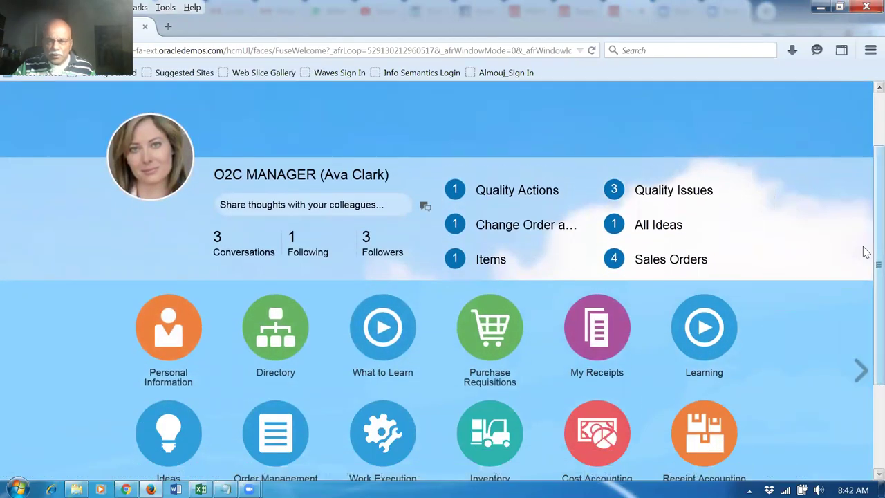
{"action": "scroll", "coordinate": [863, 302], "scroll_direction": "down", "scroll_amount": 2}
{"action": "scroll", "coordinate": [864, 318], "scroll_direction": "down", "scroll_amount": 1}
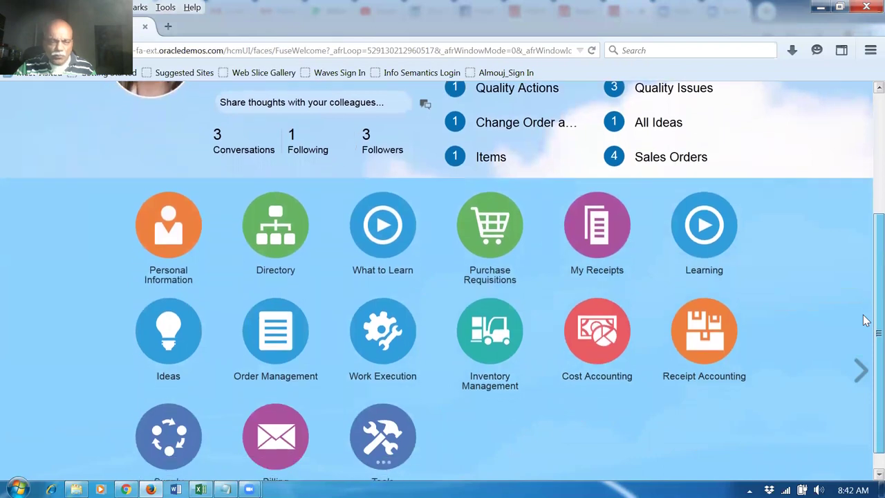
{"action": "scroll", "coordinate": [863, 325], "scroll_direction": "down", "scroll_amount": 1}
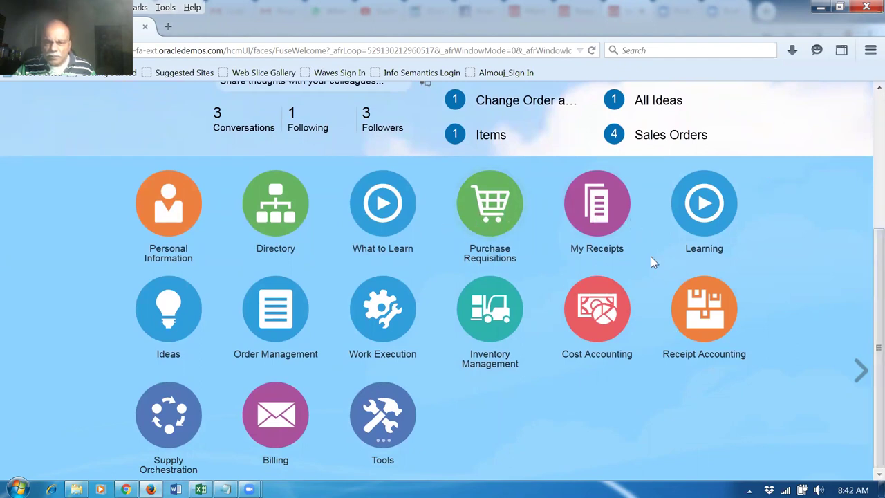
Open Manage Shipment Lines in Inventory Management, checking order 98361's orchestration window in between.
{"action": "left_click", "coordinate": [469, 315]}
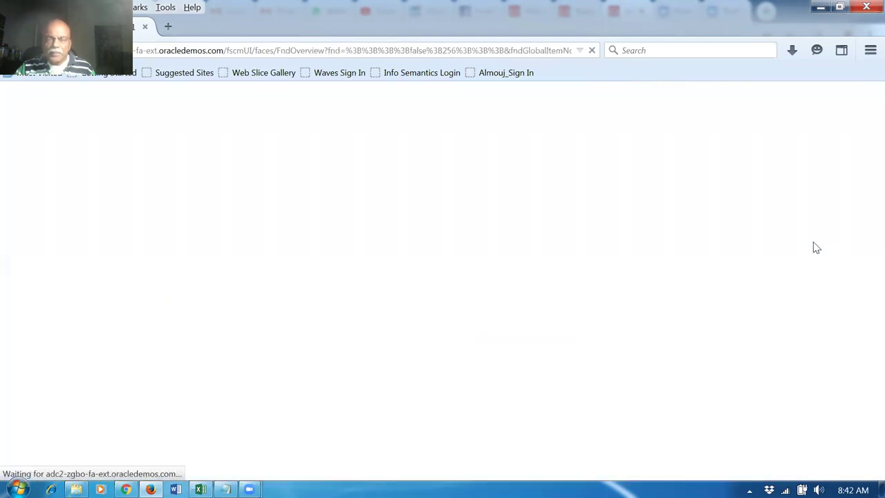
{"action": "left_click", "coordinate": [857, 190]}
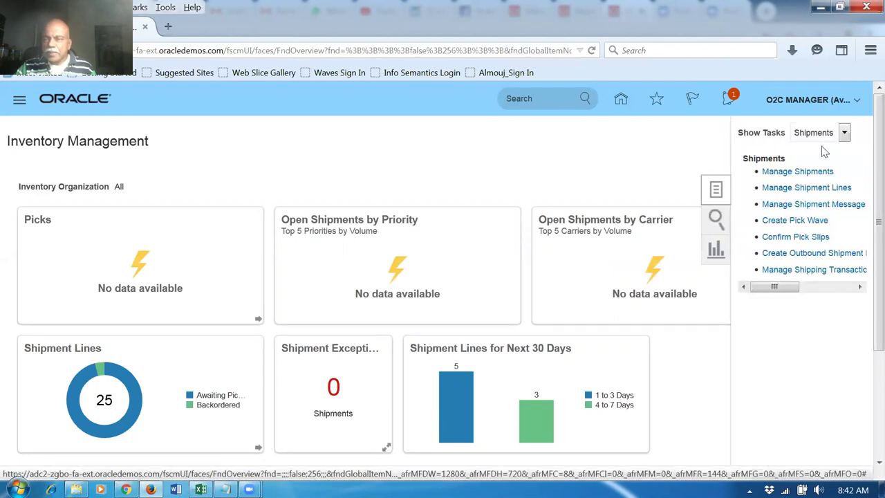
{"action": "left_click", "coordinate": [807, 187]}
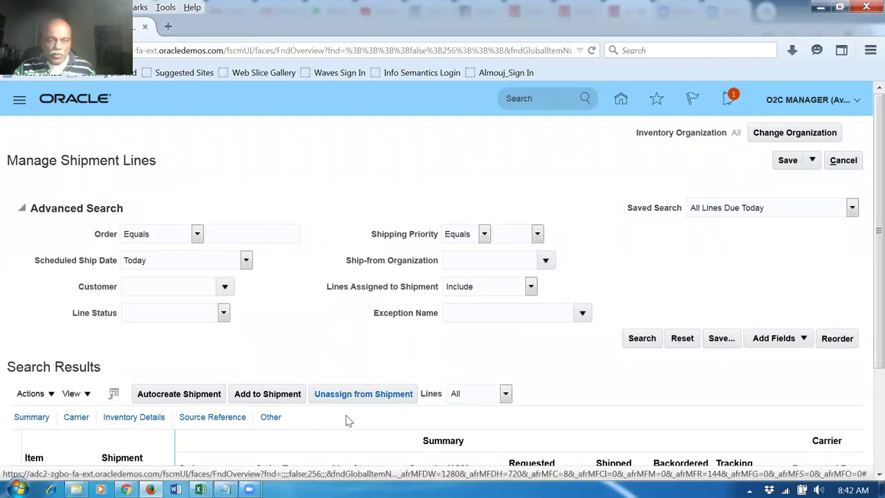
{"action": "key", "text": "alt+Tab"}
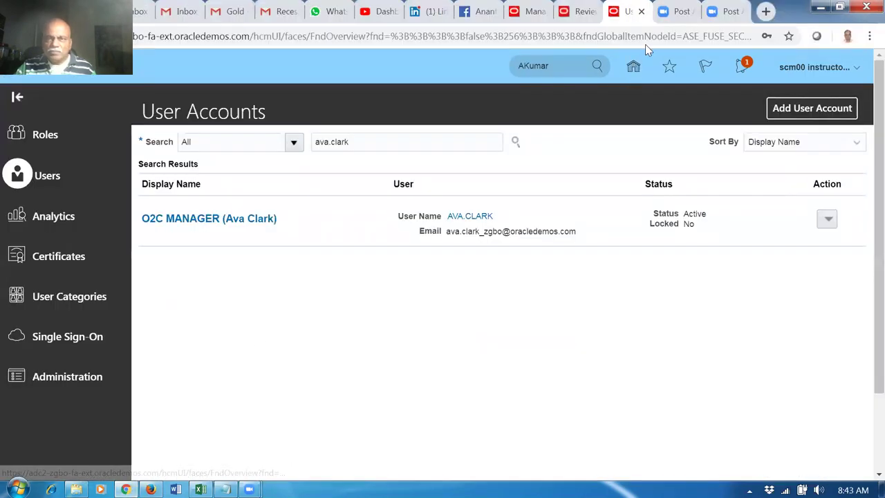
{"action": "left_click", "coordinate": [526, 11]}
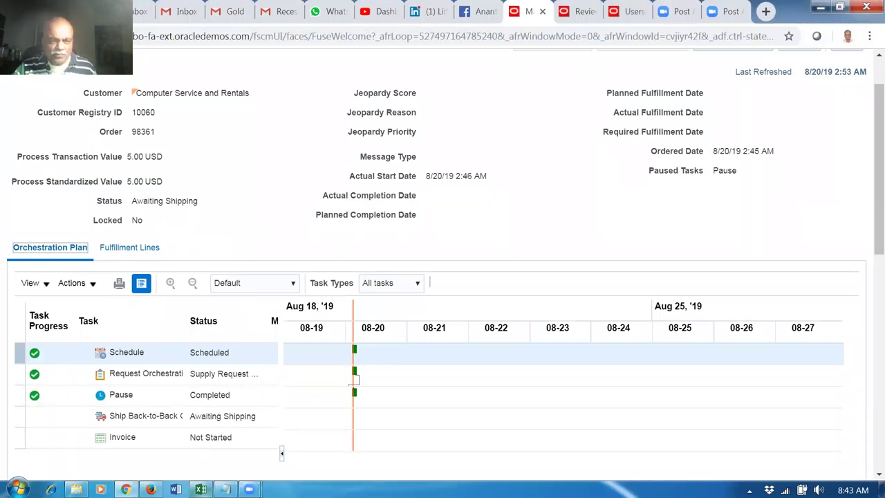
{"action": "left_click", "coordinate": [150, 489]}
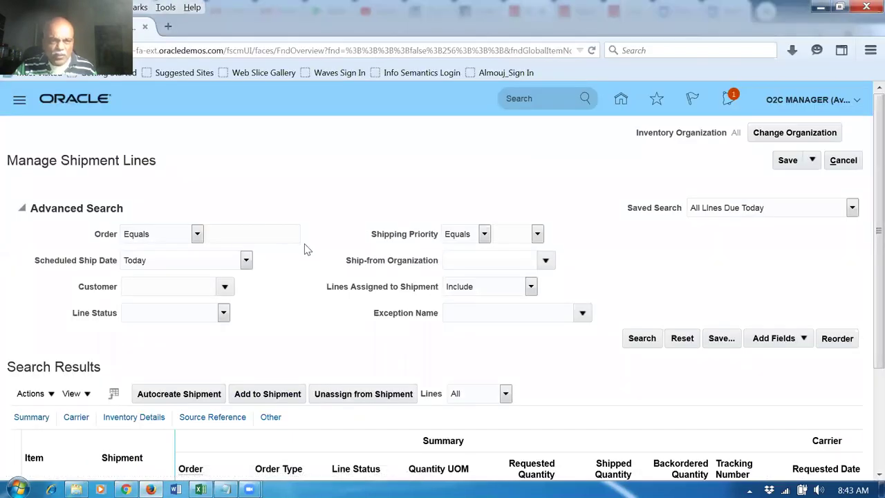
Search order 98361 shipment lines with Scheduled Ship Date before 30 August.
{"action": "left_click", "coordinate": [226, 237]}
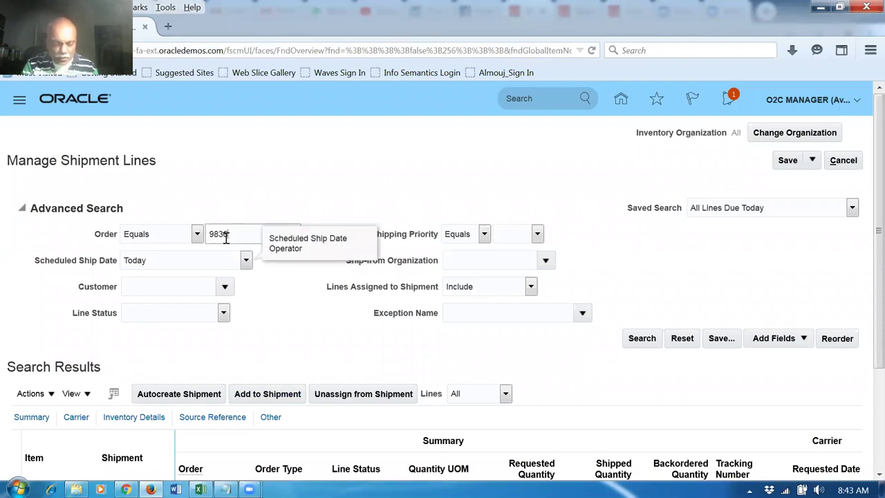
{"action": "left_click", "coordinate": [199, 259]}
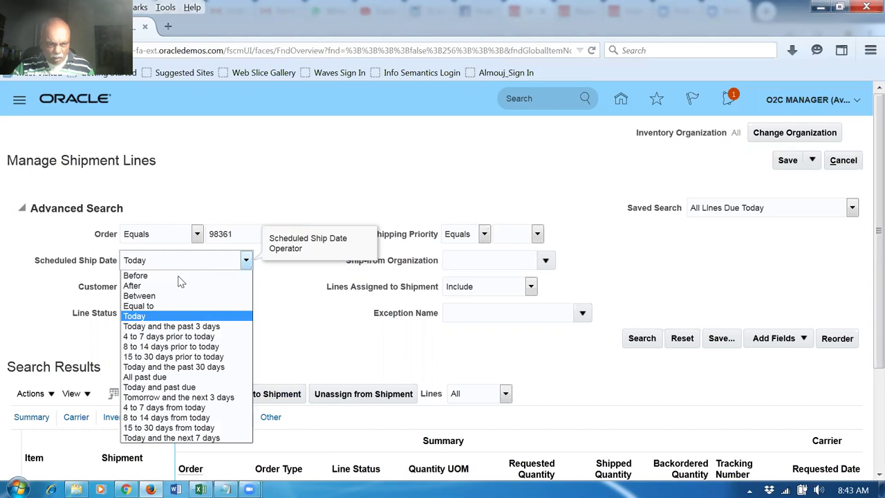
{"action": "left_click", "coordinate": [178, 276]}
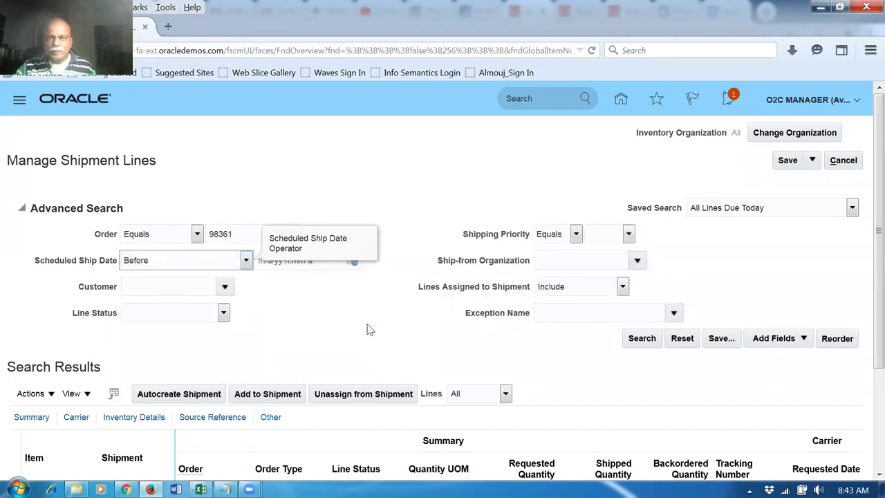
{"action": "left_click", "coordinate": [352, 263]}
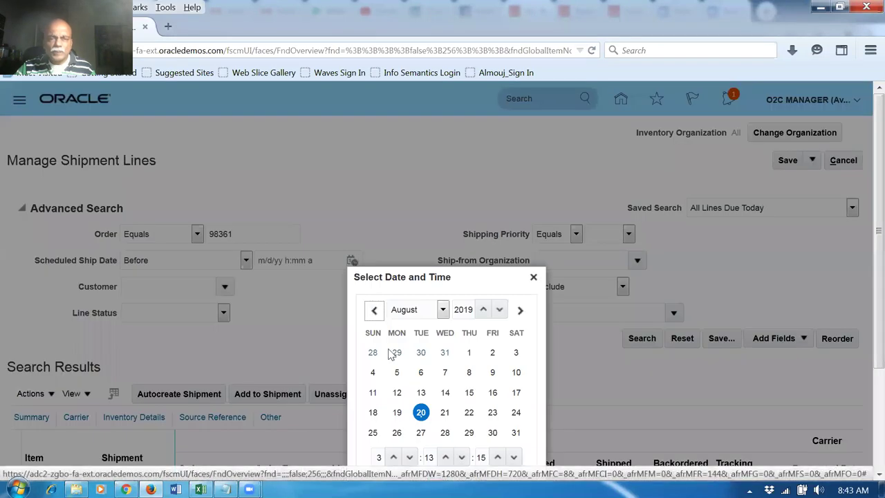
{"action": "left_click", "coordinate": [491, 434]}
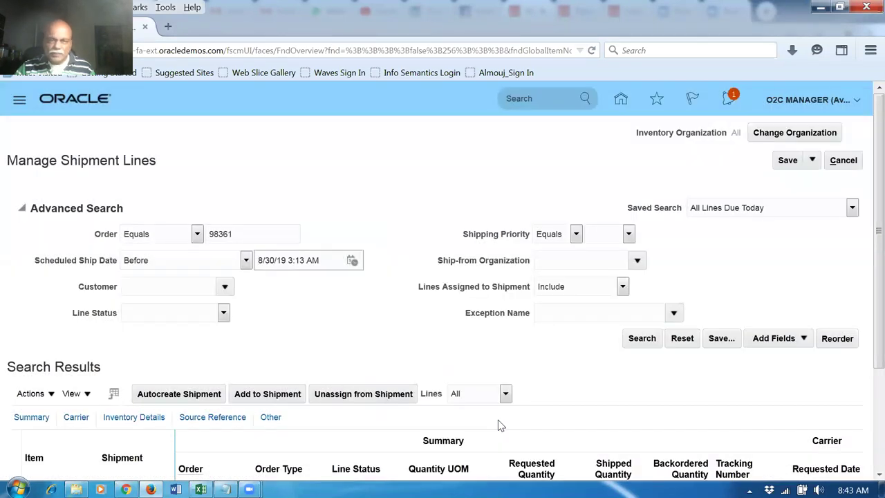
{"action": "left_click", "coordinate": [641, 339]}
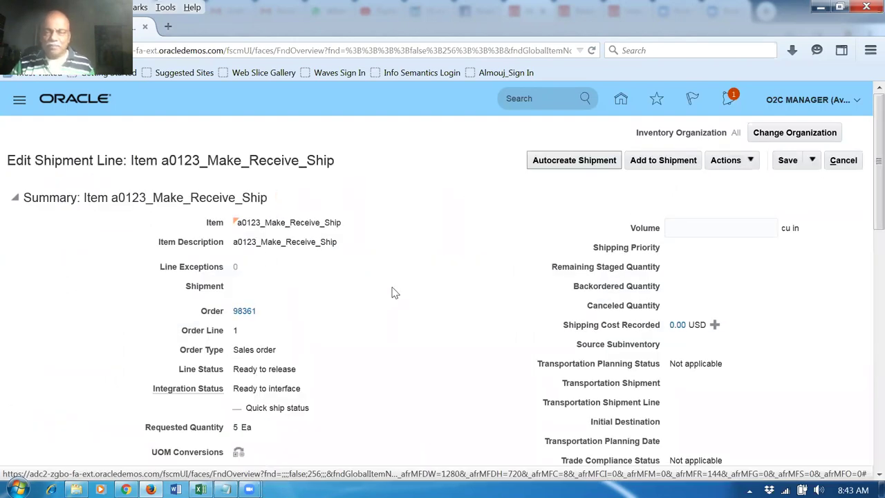
Save and close the shipment line, review its Ready to release result, then close back to the dashboard.
{"action": "left_click", "coordinate": [813, 163]}
{"action": "left_click", "coordinate": [803, 178]}
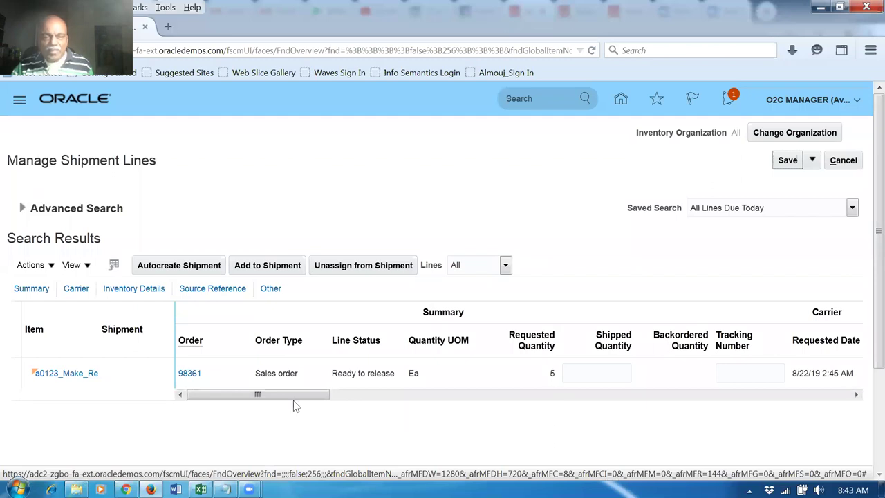
{"action": "left_click_drag", "start_coordinate": [293, 395], "coordinate": [216, 440]}
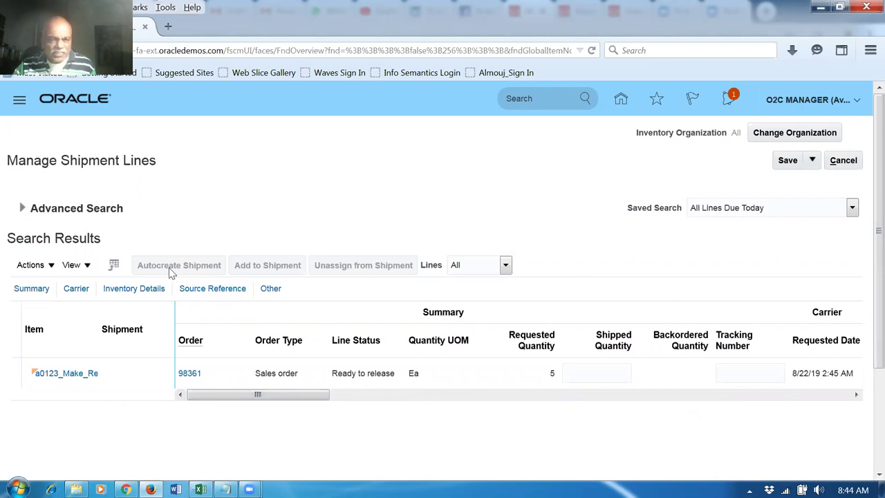
{"action": "left_click", "coordinate": [812, 161]}
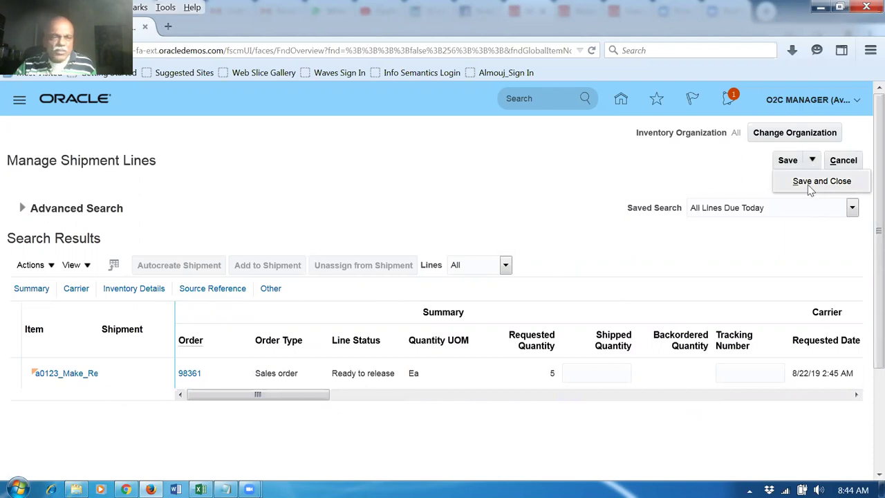
{"action": "left_click", "coordinate": [808, 185]}
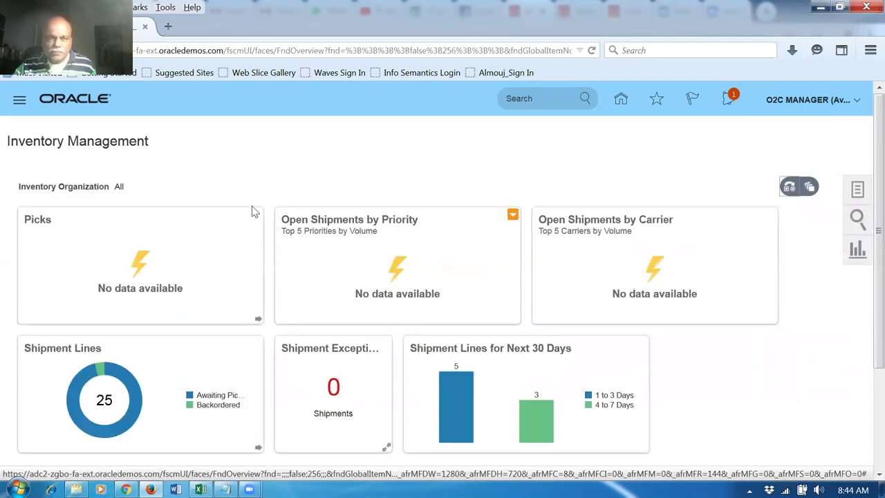
Reopen Manage Shipment Lines and enter order number 98361 in the Order filter.
{"action": "left_click", "coordinate": [860, 190]}
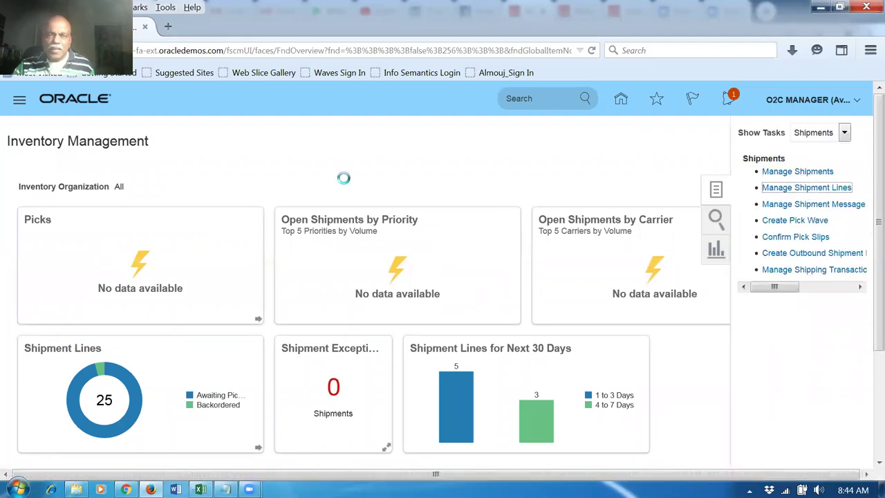
{"action": "left_click", "coordinate": [230, 232]}
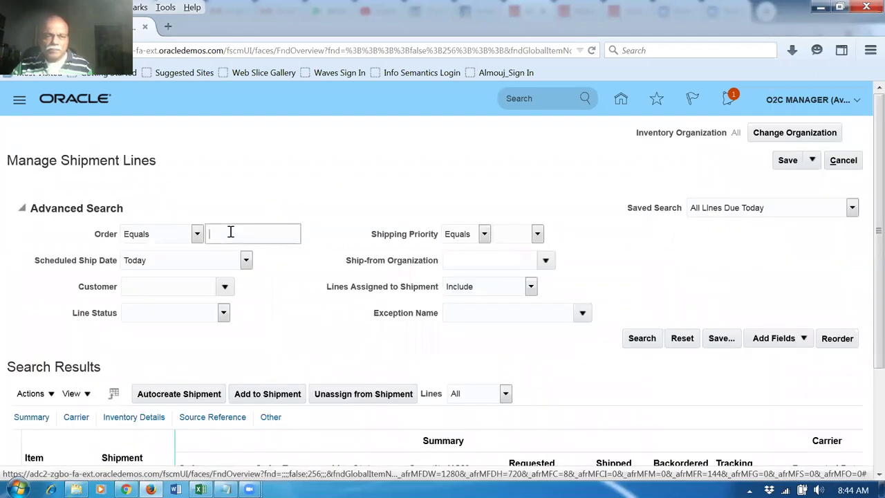
{"action": "key", "text": "ctrl+v"}
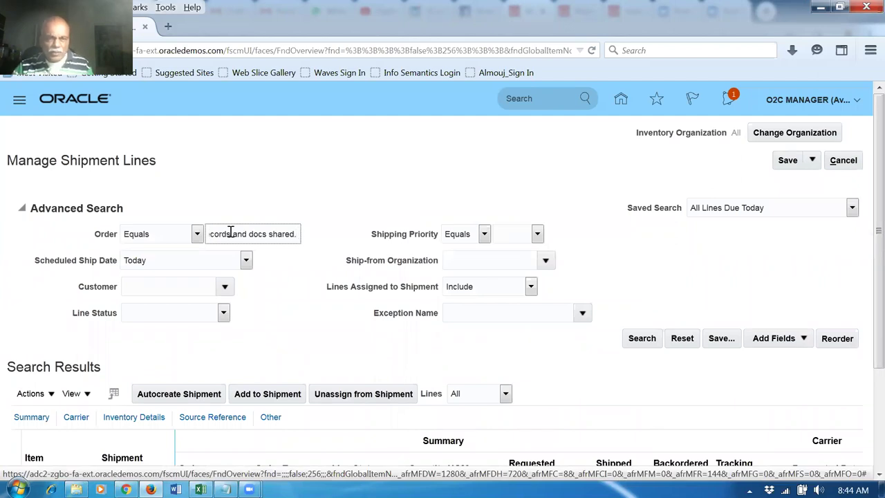
{"action": "key", "text": "BackSpace"}
{"action": "key", "text": "BackSpace"}
{"action": "key", "text": "BackSpace"}
{"action": "key", "text": "BackSpace"}
{"action": "key", "text": "BackSpace"}
{"action": "key", "text": "BackSpace"}
{"action": "key", "text": "BackSpace"}
{"action": "key", "text": "BackSpace"}
{"action": "key", "text": "BackSpace"}
{"action": "key", "text": "BackSpace"}
{"action": "key", "text": "BackSpace"}
{"action": "key", "text": "BackSpace"}
{"action": "key", "text": "BackSpace"}
{"action": "key", "text": "BackSpace"}
{"action": "key", "text": "BackSpace"}
{"action": "key", "text": "BackSpace"}
{"action": "key", "text": "BackSpace"}
{"action": "key", "text": "BackSpace"}
{"action": "key", "text": "BackSpace"}
{"action": "key", "text": "BackSpace"}
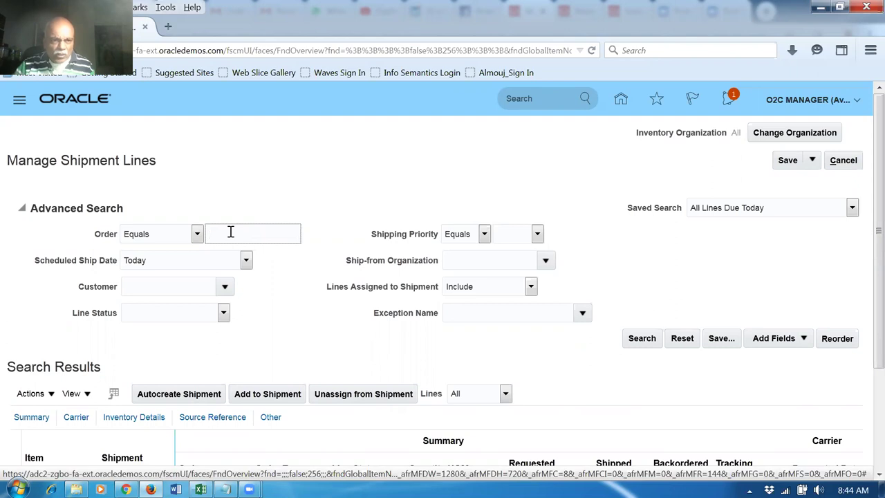
{"action": "left_click", "coordinate": [261, 237]}
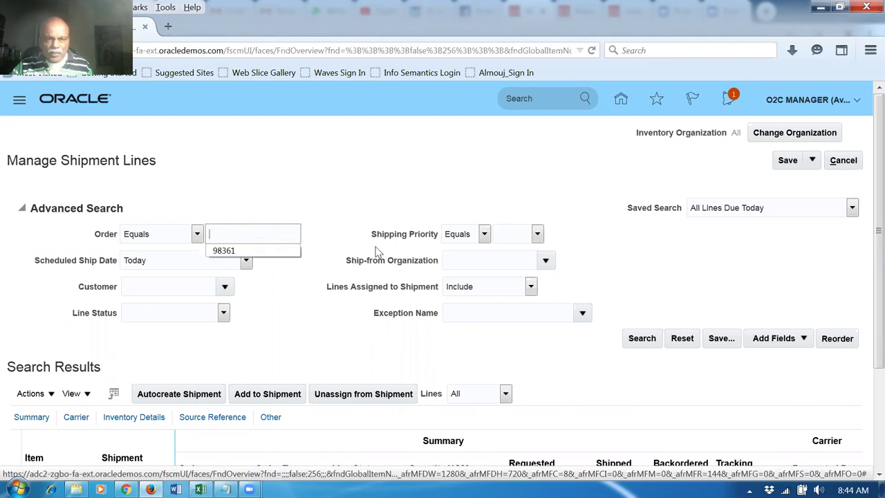
{"action": "key", "text": "alt+Tab"}
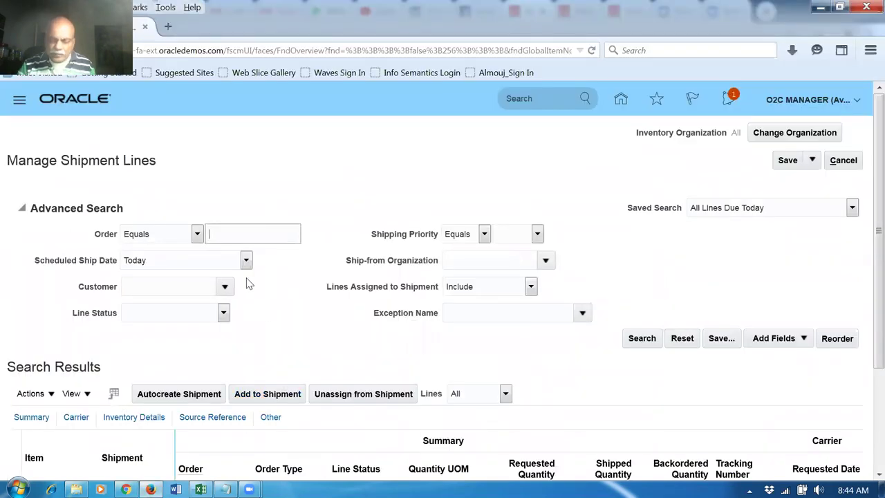
{"action": "type", "text": "9"}
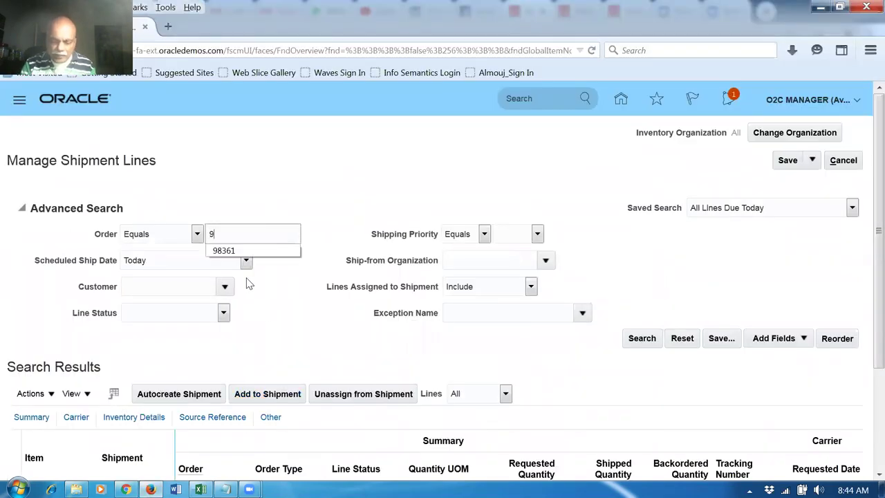
{"action": "type", "text": "8361"}
{"action": "key", "text": "Tab"}
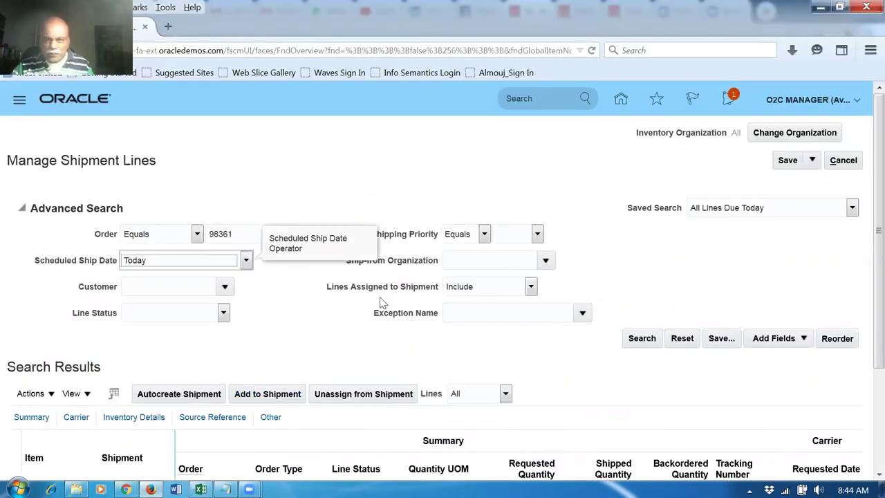
Set Scheduled Ship Date to Before 30 August using the calendar.
{"action": "left_click", "coordinate": [245, 260]}
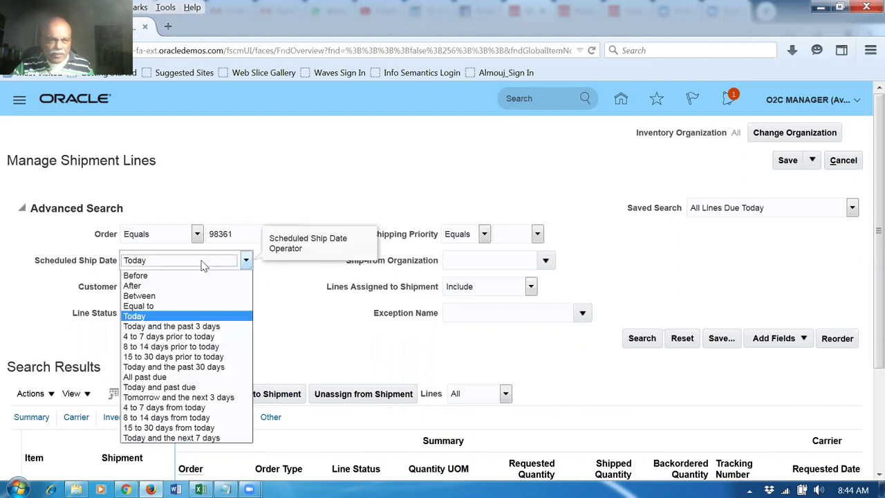
{"action": "left_click", "coordinate": [235, 274]}
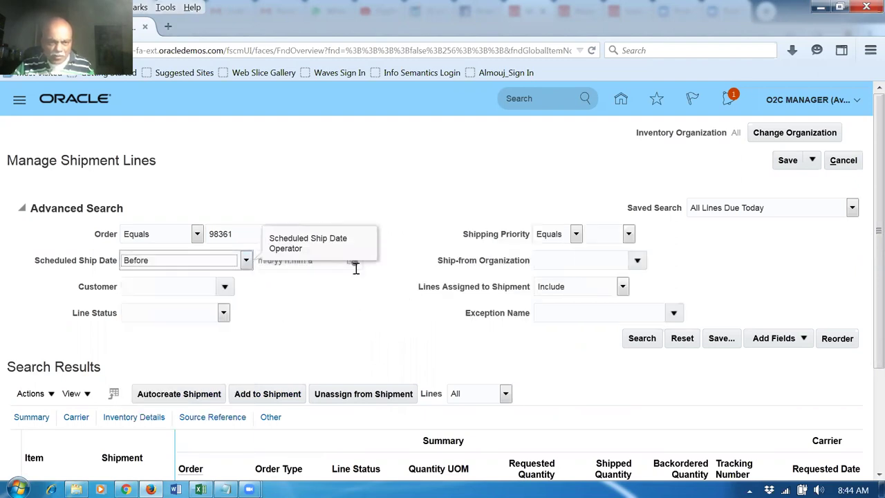
{"action": "left_click", "coordinate": [352, 261]}
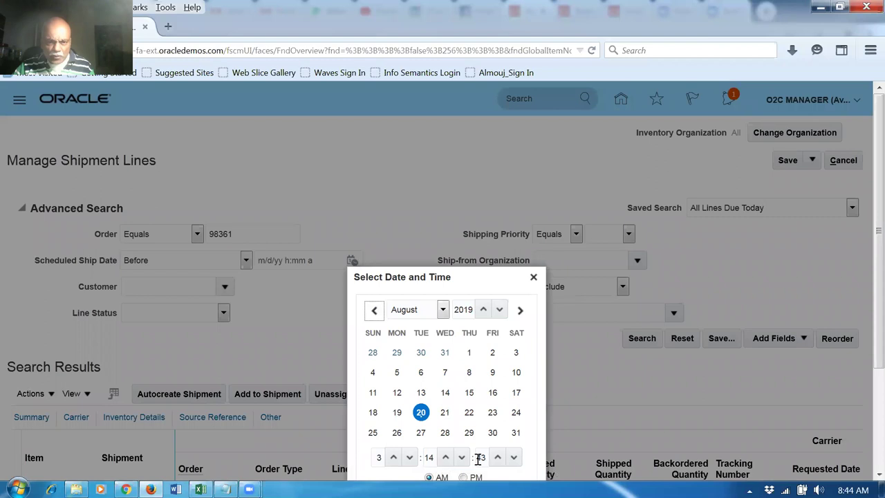
{"action": "left_click", "coordinate": [492, 433]}
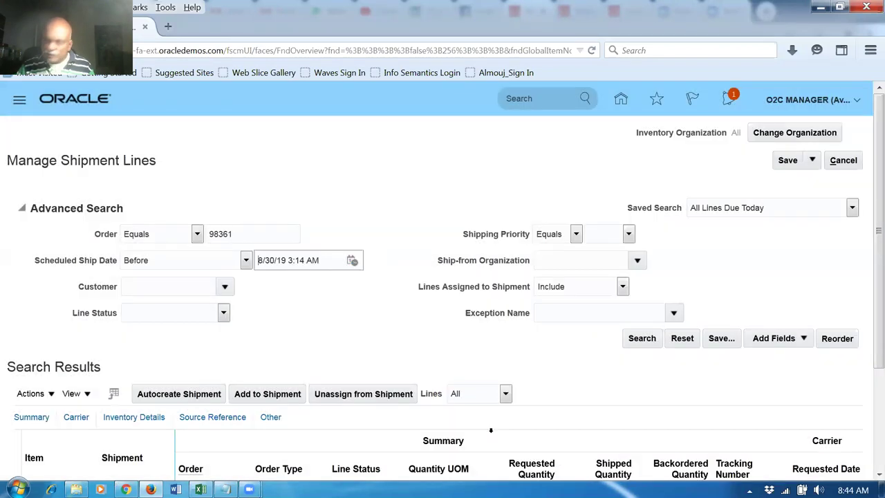
Pick release order 98361's shipment line: 2 units staged on shipment 48195, 3 backordered.
{"action": "left_click", "coordinate": [641, 339]}
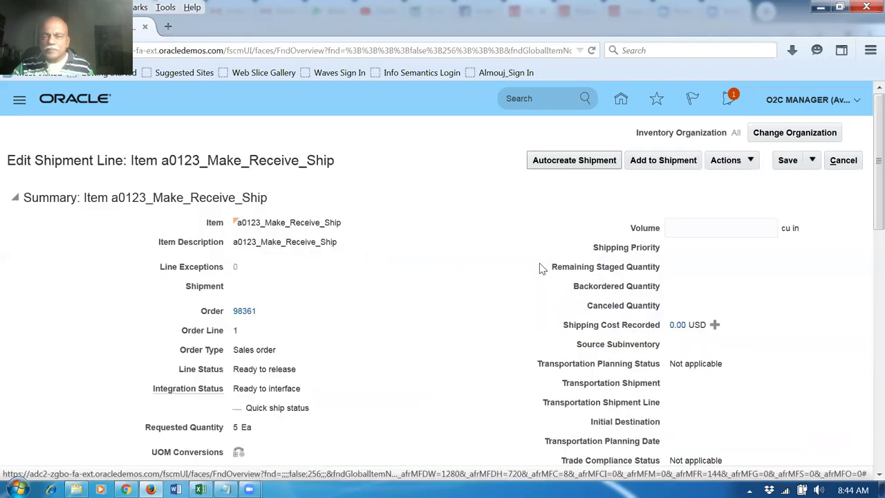
{"action": "left_click", "coordinate": [725, 161]}
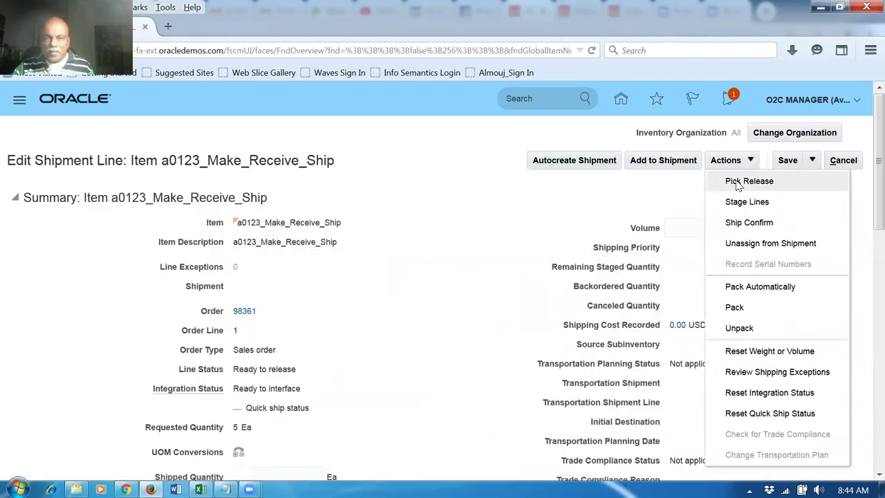
{"action": "left_click", "coordinate": [737, 181]}
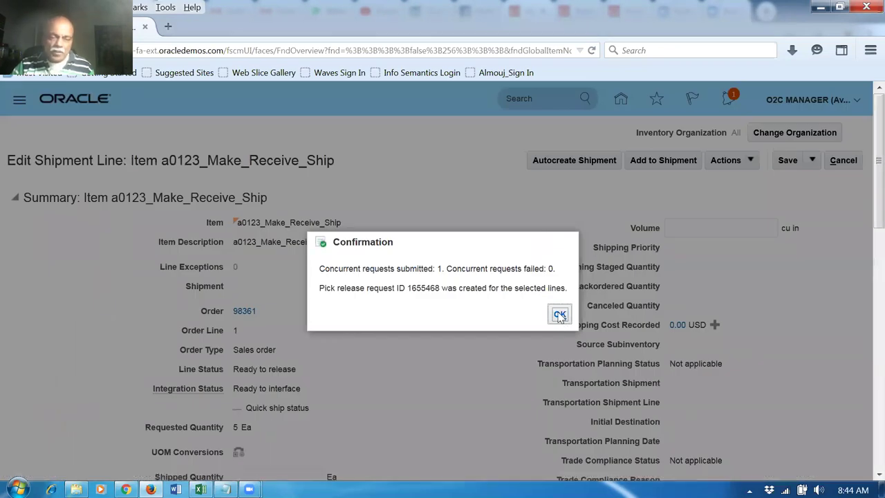
{"action": "left_click", "coordinate": [559, 315]}
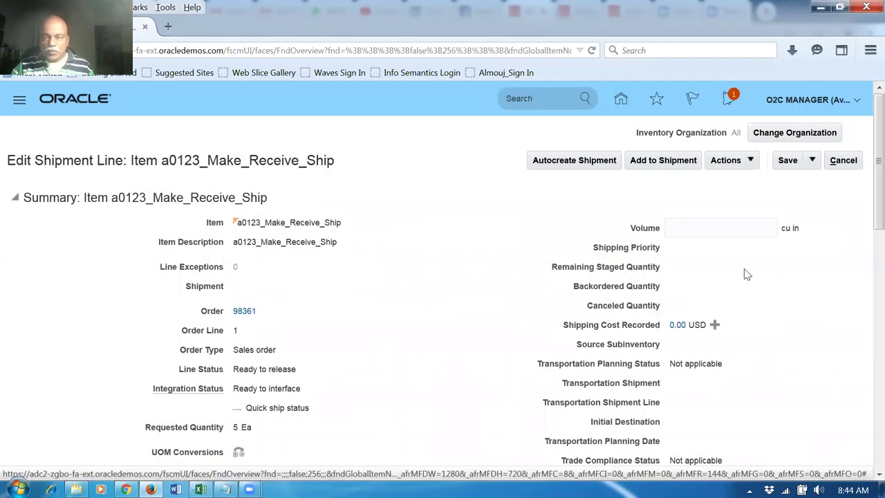
{"action": "left_click", "coordinate": [812, 159]}
{"action": "left_click", "coordinate": [820, 182]}
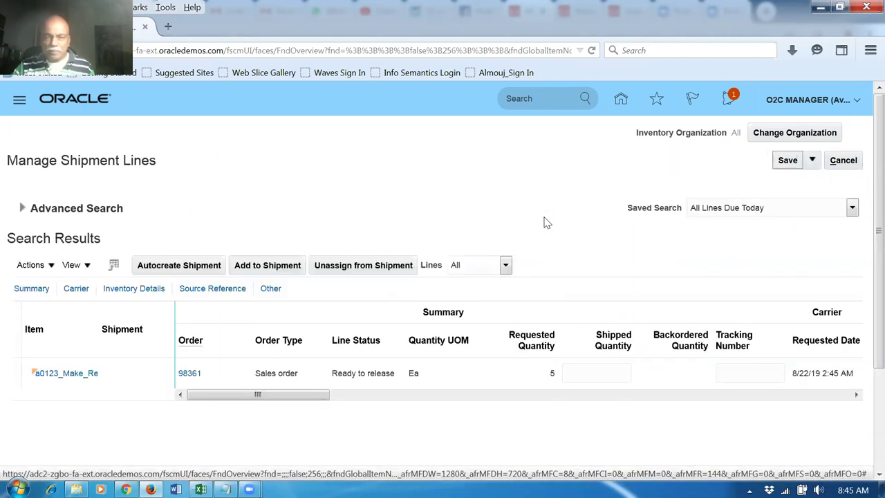
Rerun the shipment line search to confirm the Staged and Backordered split, then return to the orchestration plan.
{"action": "left_click", "coordinate": [23, 209]}
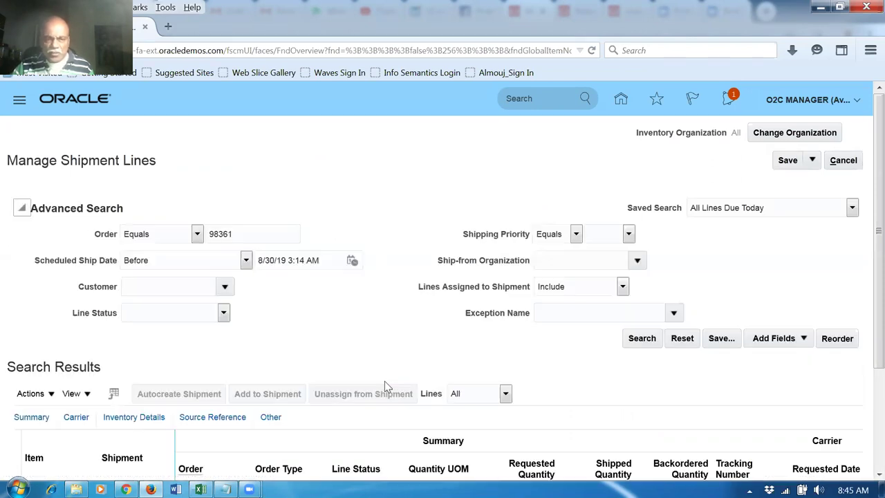
{"action": "left_click", "coordinate": [640, 339]}
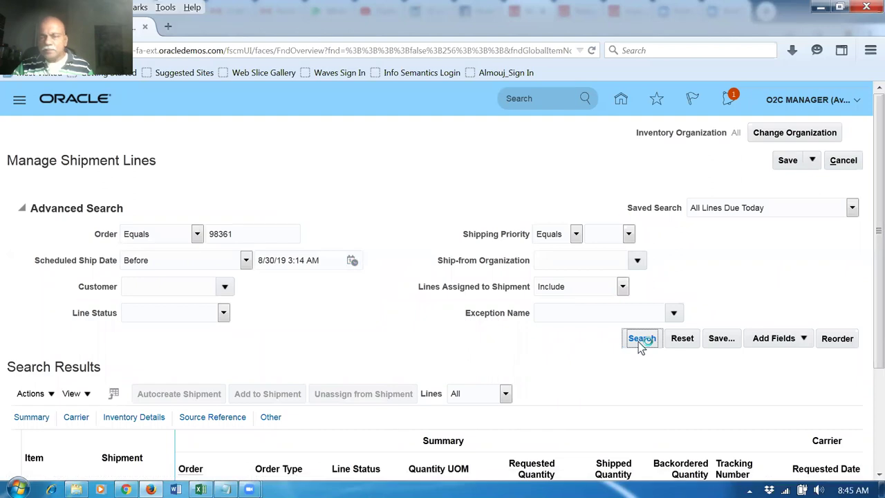
{"action": "left_click", "coordinate": [812, 161]}
{"action": "left_click", "coordinate": [806, 181]}
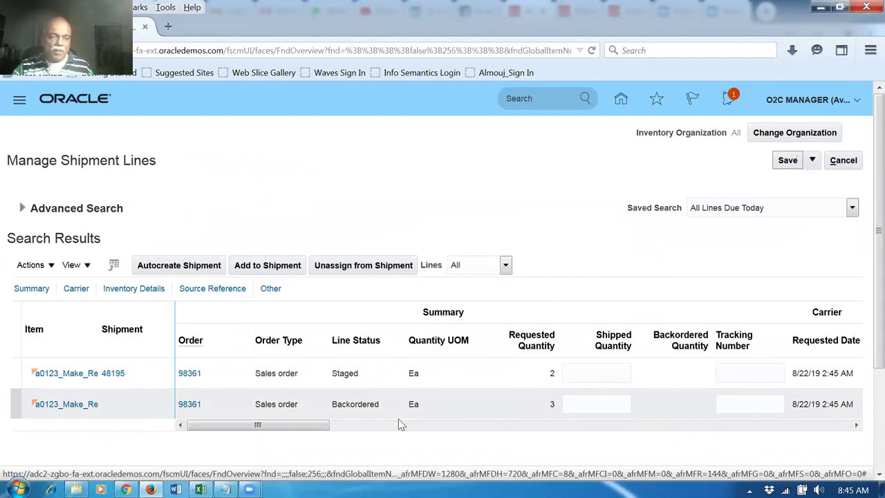
{"action": "left_click", "coordinate": [126, 489]}
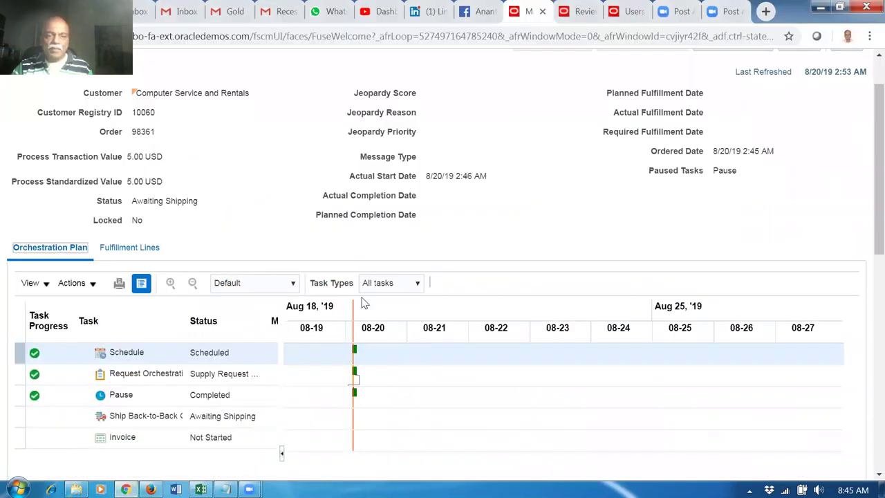
Quick complete work order Tata_1052 for 3 Ea into subinventory Completed from the dispatch list.
{"action": "scroll", "coordinate": [385, 228], "scroll_direction": "up", "scroll_amount": 2}
{"action": "left_click", "coordinate": [571, 11]}
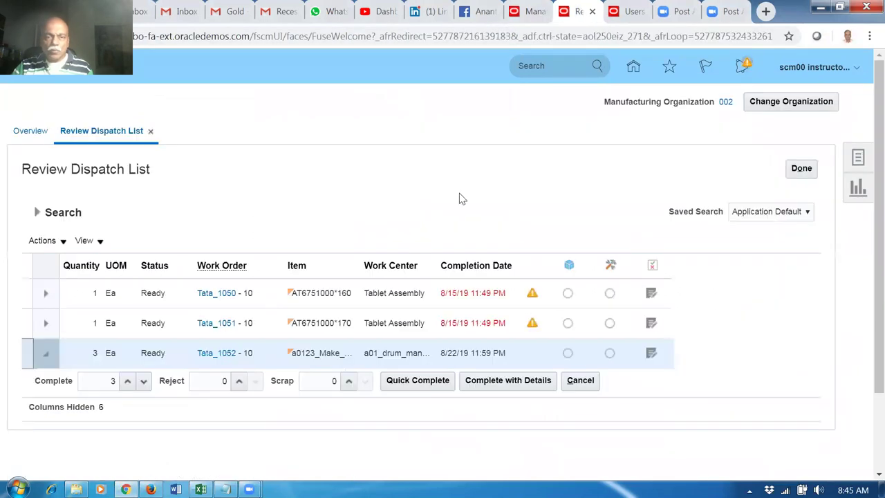
{"action": "left_click", "coordinate": [418, 381]}
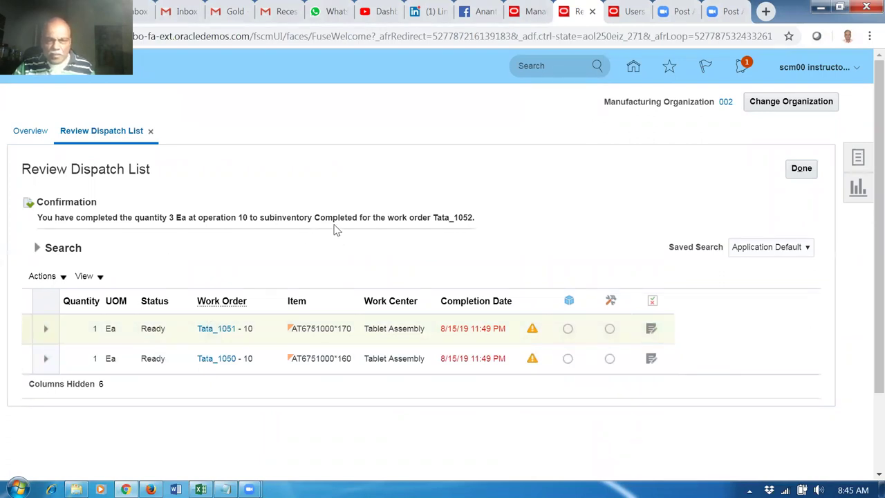
{"action": "left_click_drag", "start_coordinate": [322, 218], "coordinate": [343, 217]}
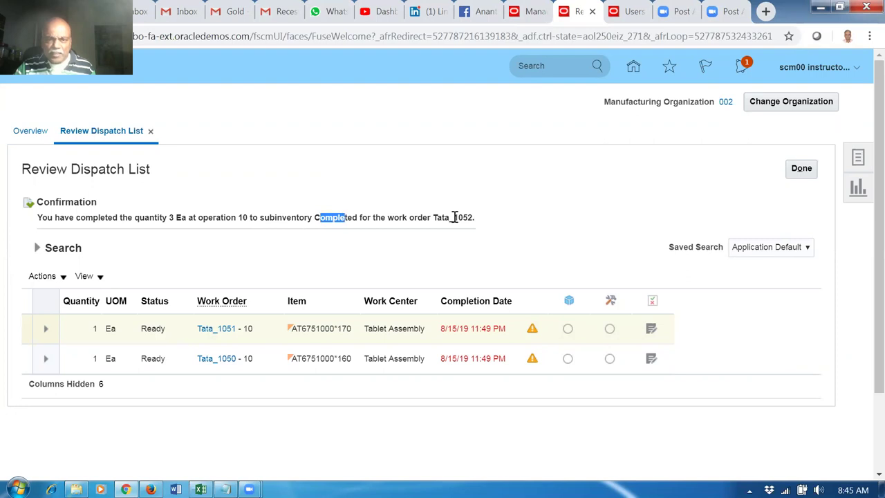
{"action": "left_click_drag", "start_coordinate": [439, 218], "coordinate": [478, 216]}
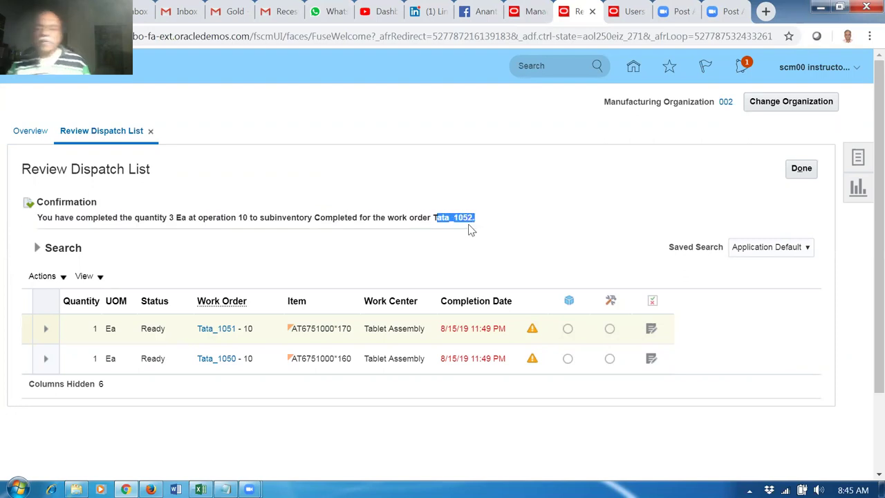
{"action": "left_click", "coordinate": [803, 169]}
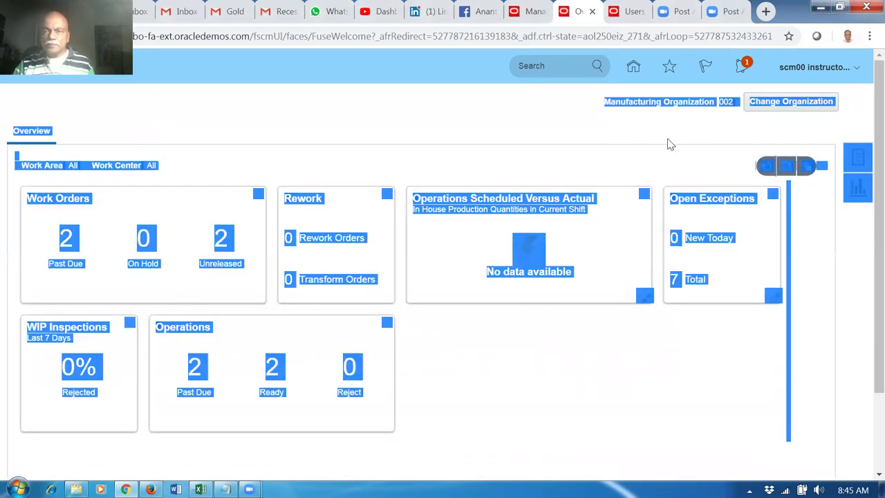
Open order 98361's fulfillment line and follow its Back-to-Back Supply Order Number link.
{"action": "left_click", "coordinate": [533, 15]}
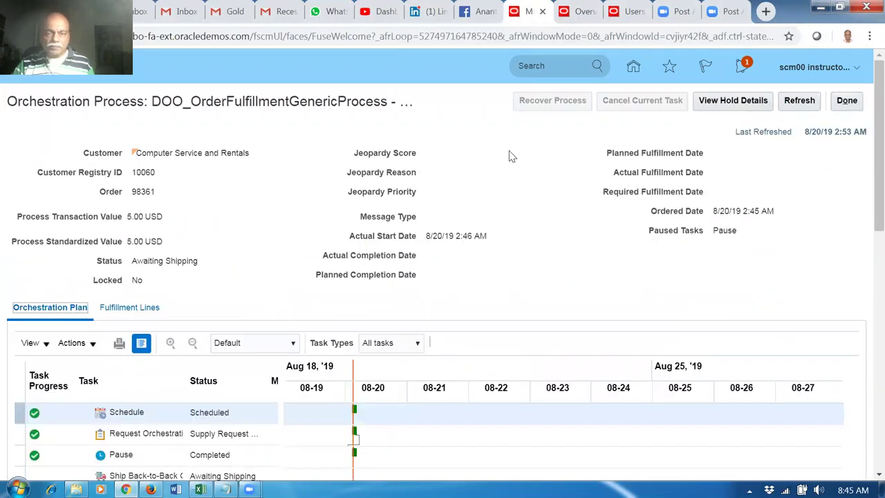
{"action": "scroll", "coordinate": [283, 238], "scroll_direction": "down", "scroll_amount": 1}
{"action": "scroll", "coordinate": [283, 238], "scroll_direction": "down", "scroll_amount": 2}
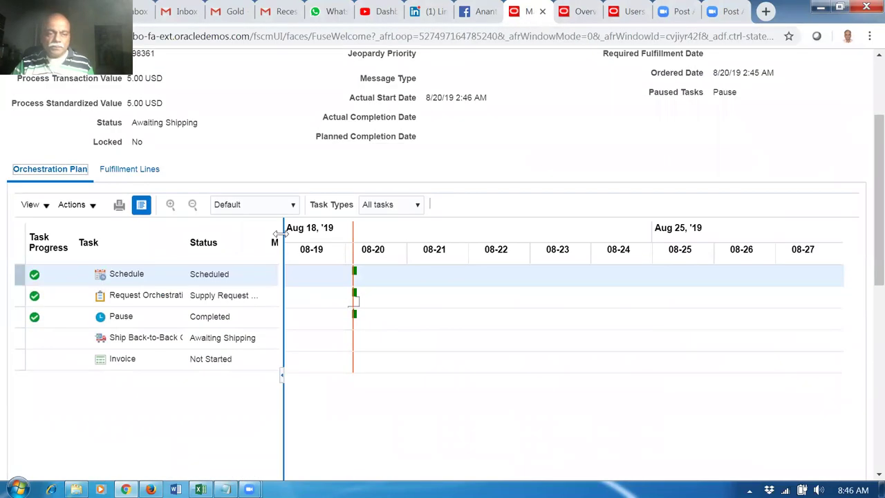
{"action": "scroll", "coordinate": [280, 237], "scroll_direction": "down", "scroll_amount": 5}
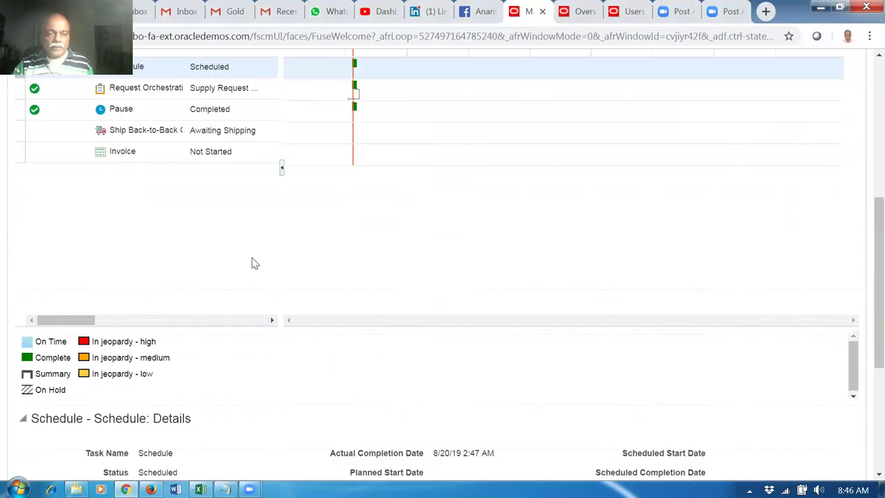
{"action": "scroll", "coordinate": [253, 260], "scroll_direction": "down", "scroll_amount": 1}
{"action": "scroll", "coordinate": [257, 255], "scroll_direction": "up", "scroll_amount": 7}
{"action": "left_click", "coordinate": [136, 239]}
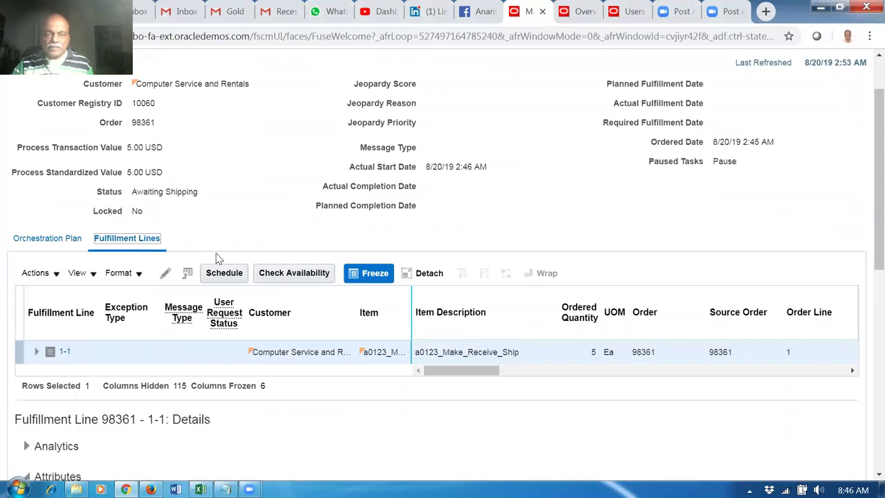
{"action": "scroll", "coordinate": [204, 232], "scroll_direction": "down", "scroll_amount": 6}
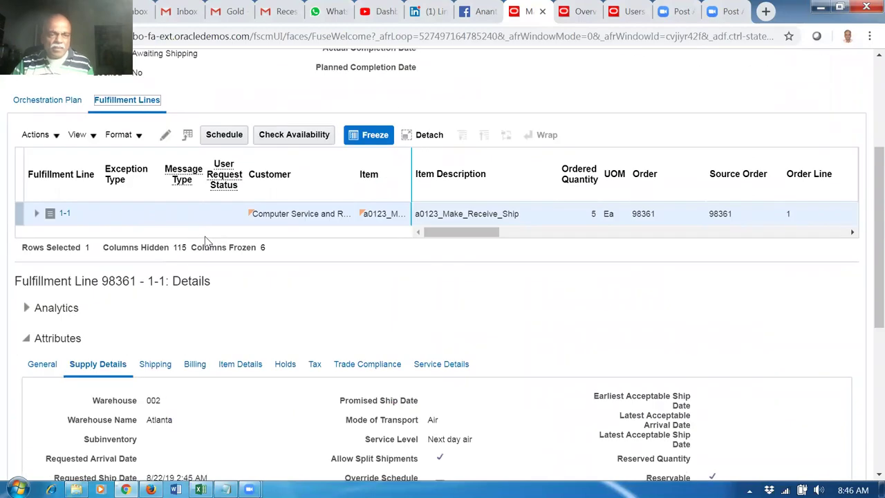
{"action": "scroll", "coordinate": [203, 283], "scroll_direction": "down", "scroll_amount": 4}
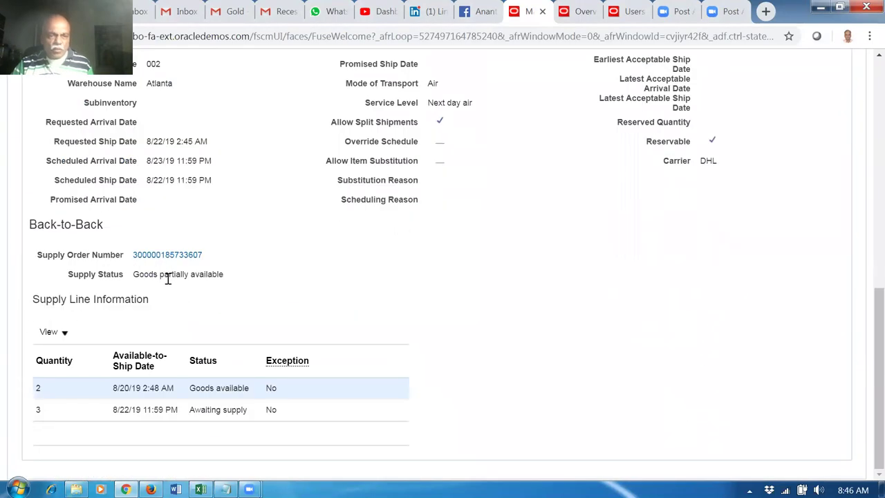
{"action": "left_click", "coordinate": [166, 254]}
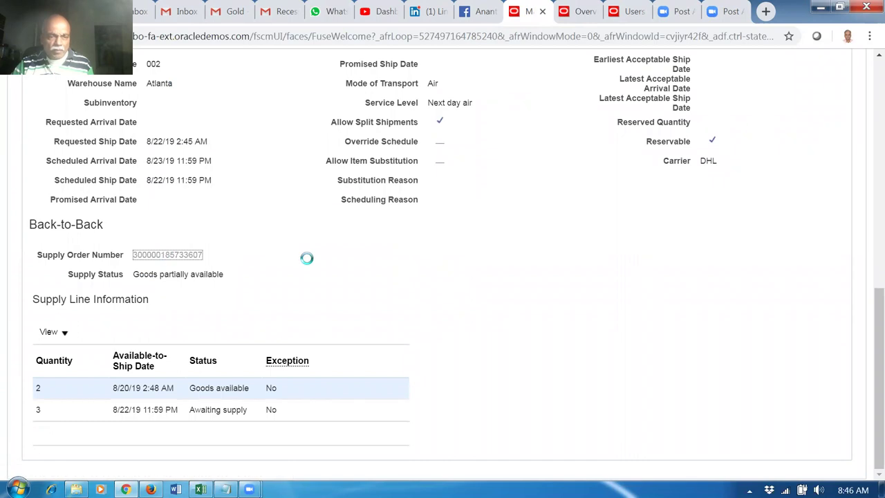
Refresh the supply order and review line 1.1's Make work order and orchestration plan tasks.
{"action": "left_click", "coordinate": [702, 101]}
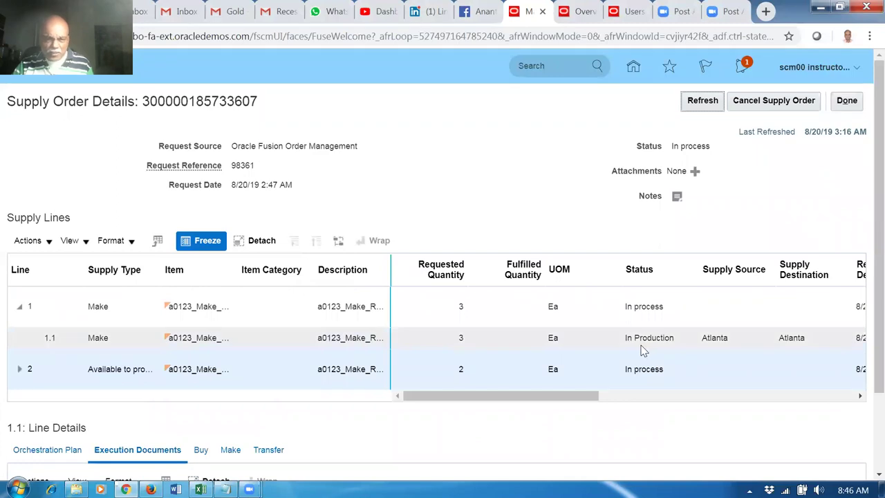
{"action": "scroll", "coordinate": [479, 220], "scroll_direction": "down", "scroll_amount": 2}
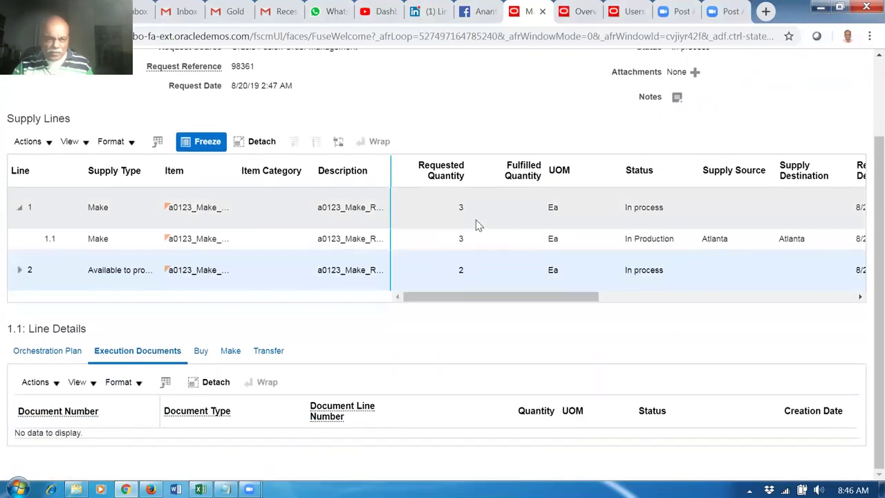
{"action": "left_click", "coordinate": [234, 356]}
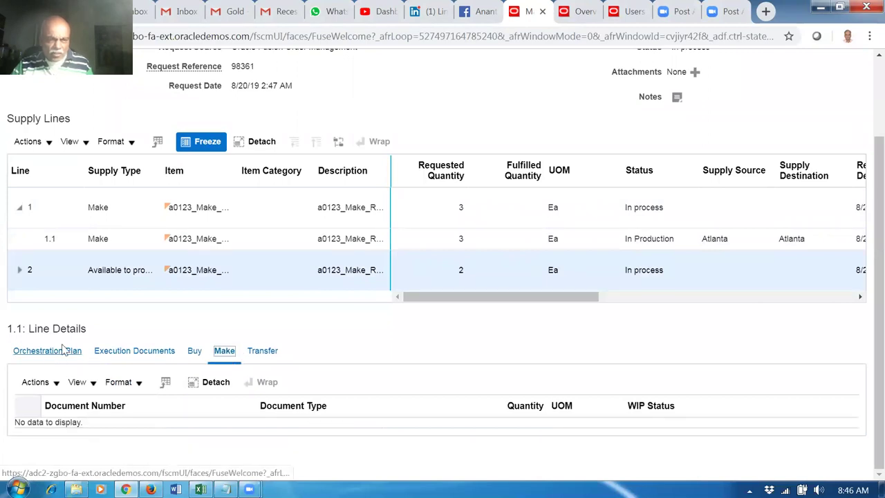
{"action": "left_click", "coordinate": [237, 243]}
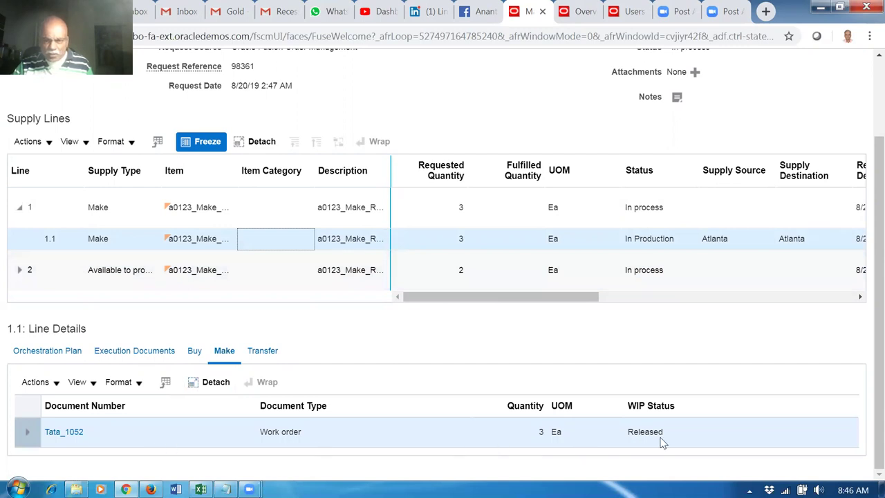
{"action": "left_click", "coordinate": [28, 351]}
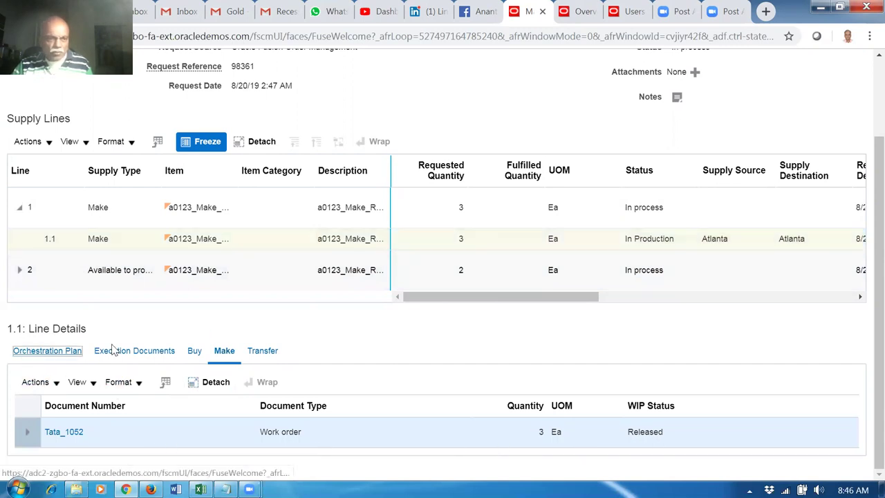
{"action": "scroll", "coordinate": [217, 342], "scroll_direction": "down", "scroll_amount": 1}
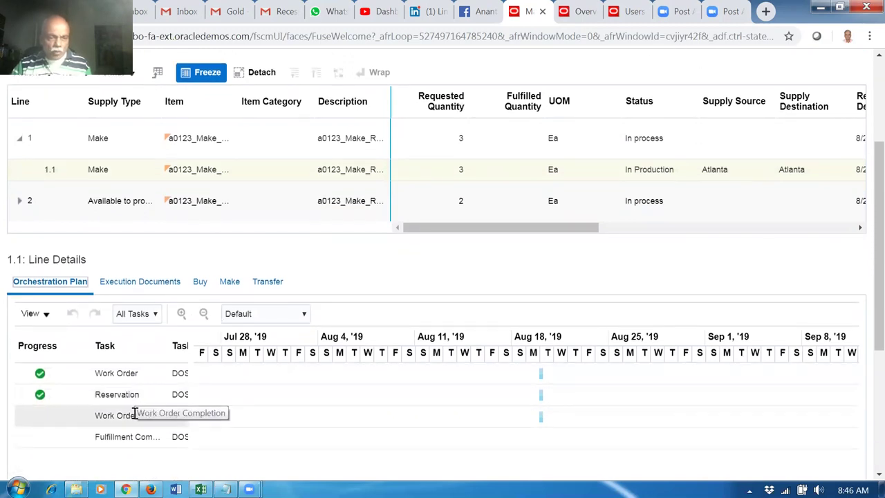
{"action": "scroll", "coordinate": [661, 274], "scroll_direction": "up", "scroll_amount": 3}
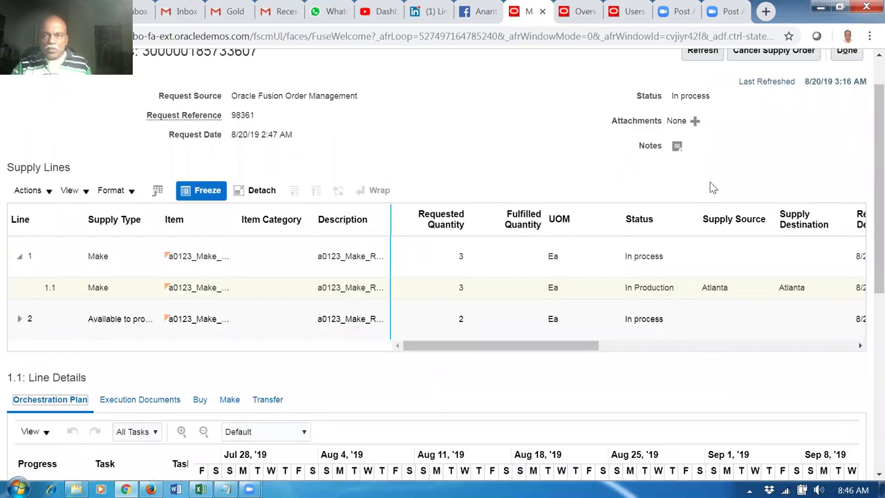
Refresh again and widen the Status column to read line 1.1's Work Order Complete status.
{"action": "left_click", "coordinate": [705, 101]}
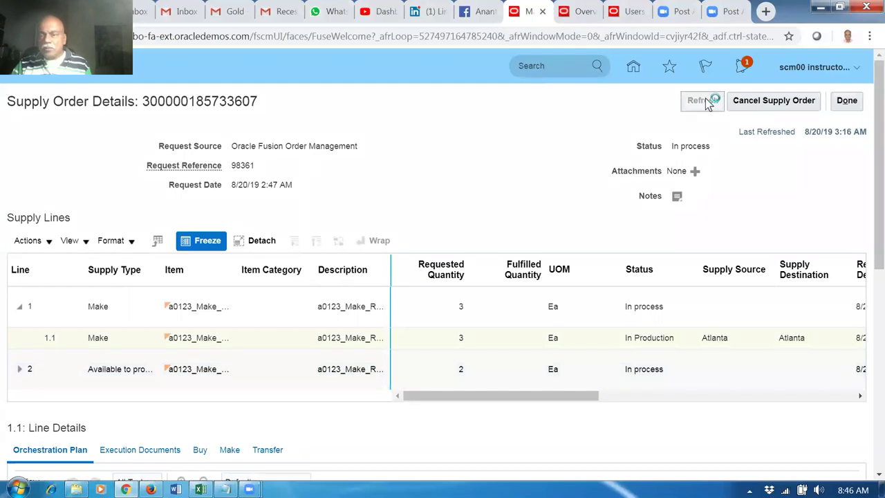
{"action": "scroll", "coordinate": [370, 159], "scroll_direction": "down", "scroll_amount": 3}
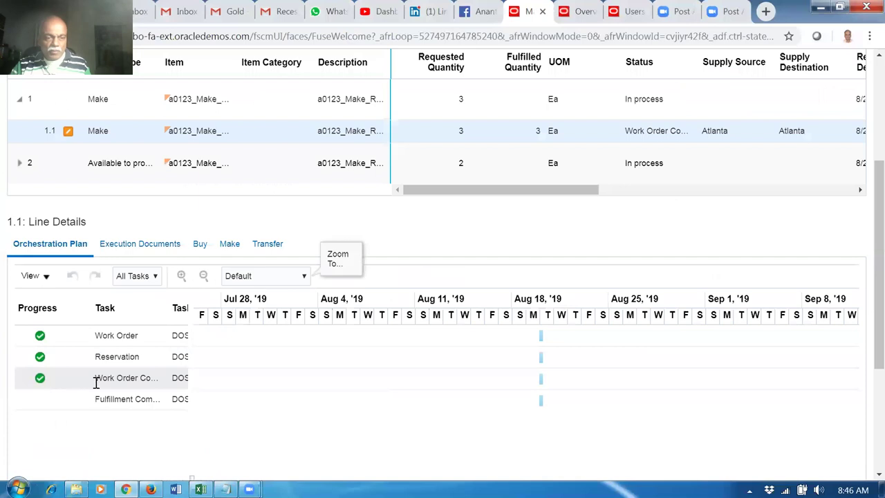
{"action": "scroll", "coordinate": [486, 304], "scroll_direction": "up", "scroll_amount": 1}
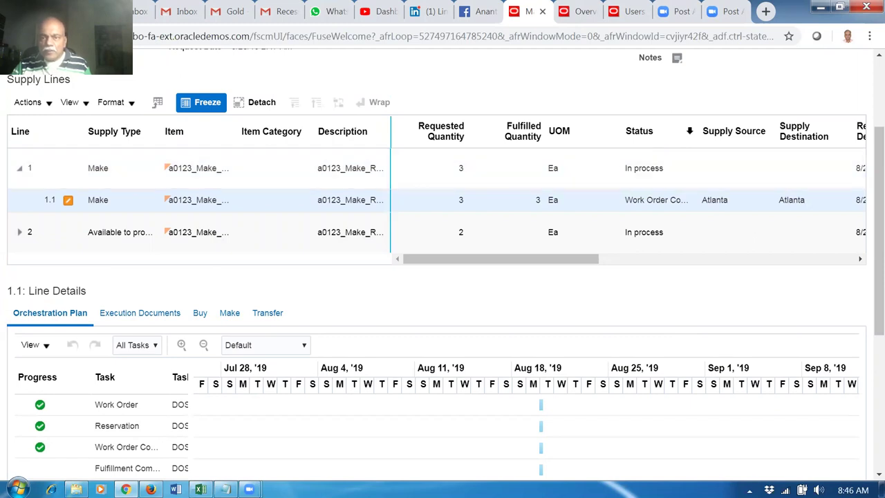
{"action": "left_click_drag", "start_coordinate": [697, 130], "coordinate": [730, 131]}
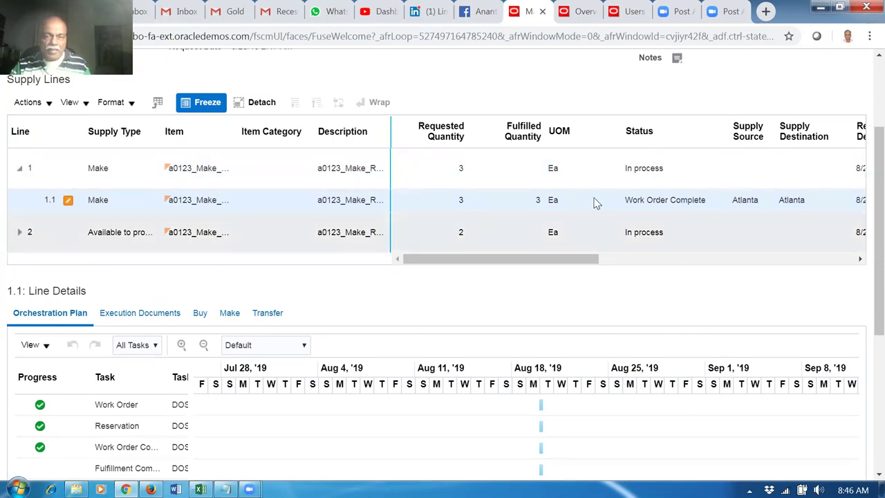
{"action": "scroll", "coordinate": [864, 136], "scroll_direction": "up", "scroll_amount": 2}
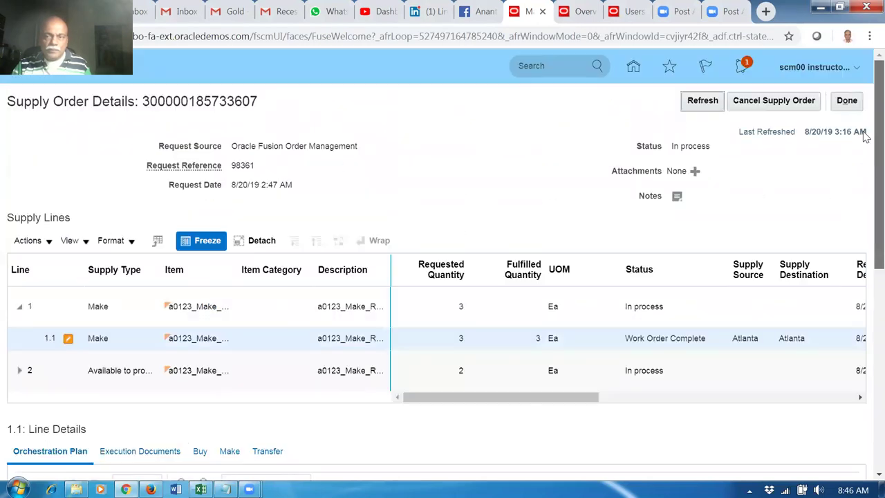
Close the supply order and check the Back-to-Back section now shows Goods available for 5 units.
{"action": "left_click", "coordinate": [846, 101]}
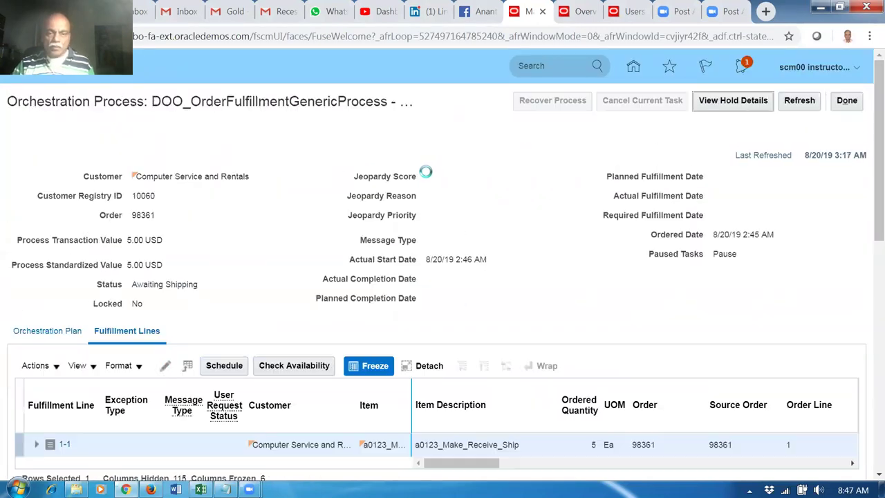
{"action": "scroll", "coordinate": [427, 177], "scroll_direction": "down", "scroll_amount": 5}
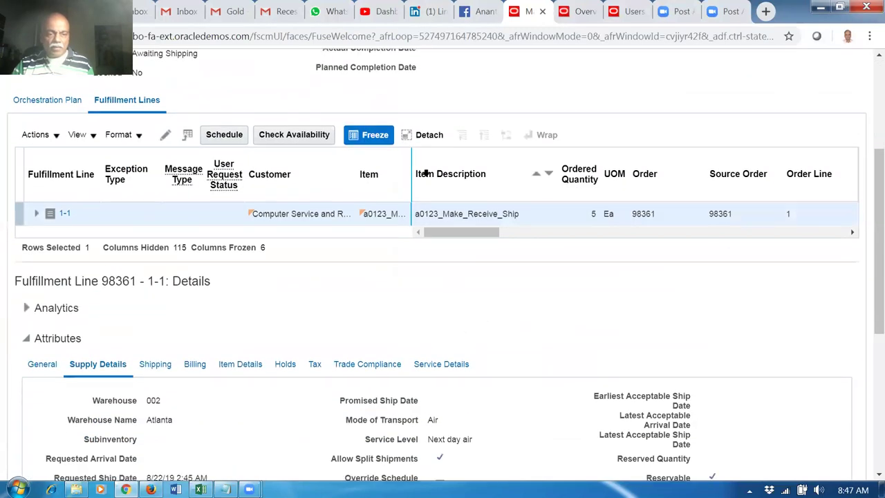
{"action": "scroll", "coordinate": [426, 182], "scroll_direction": "down", "scroll_amount": 2}
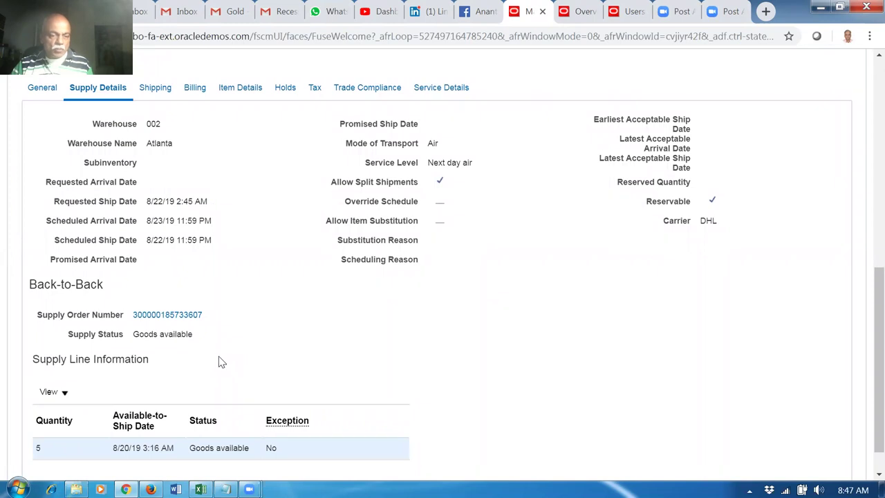
{"action": "scroll", "coordinate": [207, 373], "scroll_direction": "down", "scroll_amount": 1}
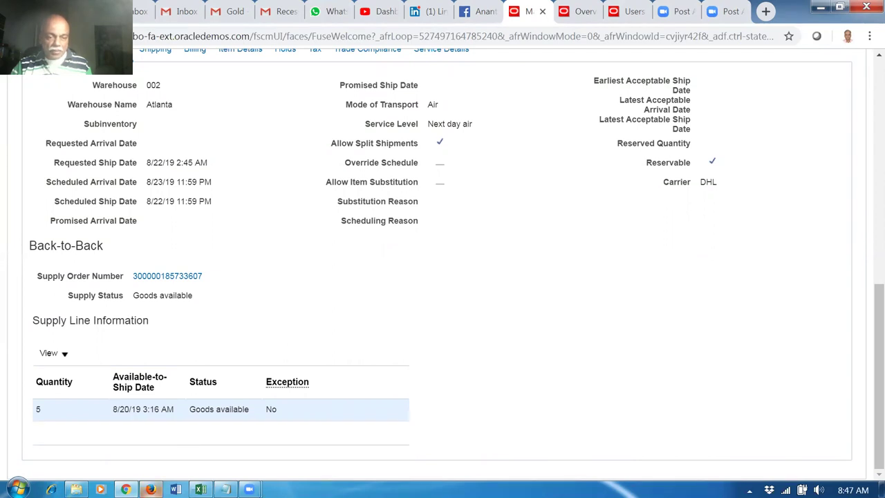
Autocreate shipment 48196 for order 98361's backordered 3-unit line and open it.
{"action": "left_click", "coordinate": [151, 421]}
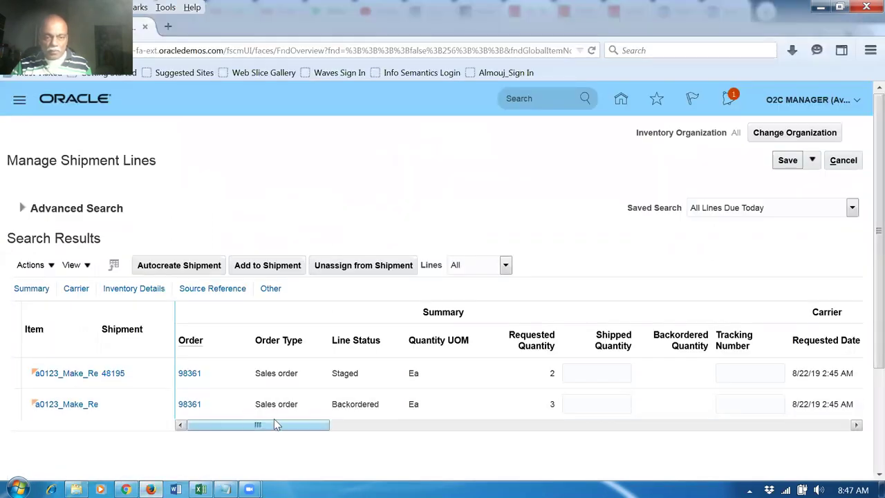
{"action": "left_click", "coordinate": [213, 408]}
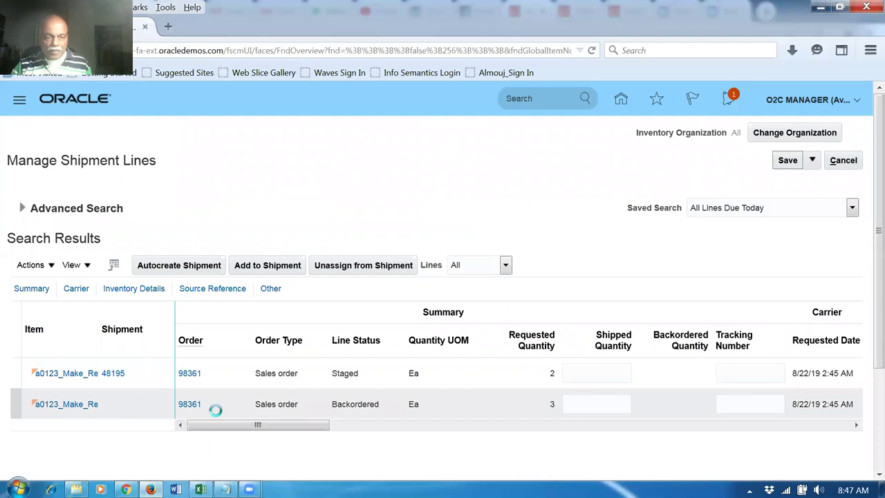
{"action": "left_click", "coordinate": [192, 270]}
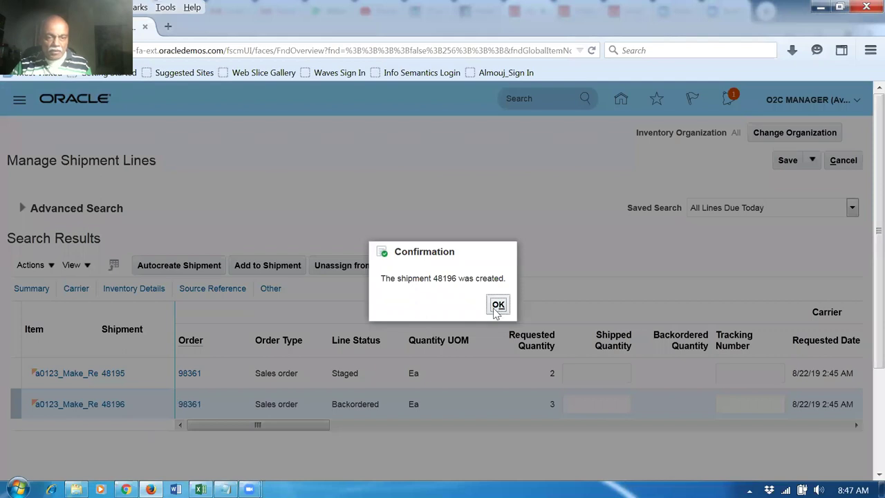
{"action": "left_click", "coordinate": [498, 306]}
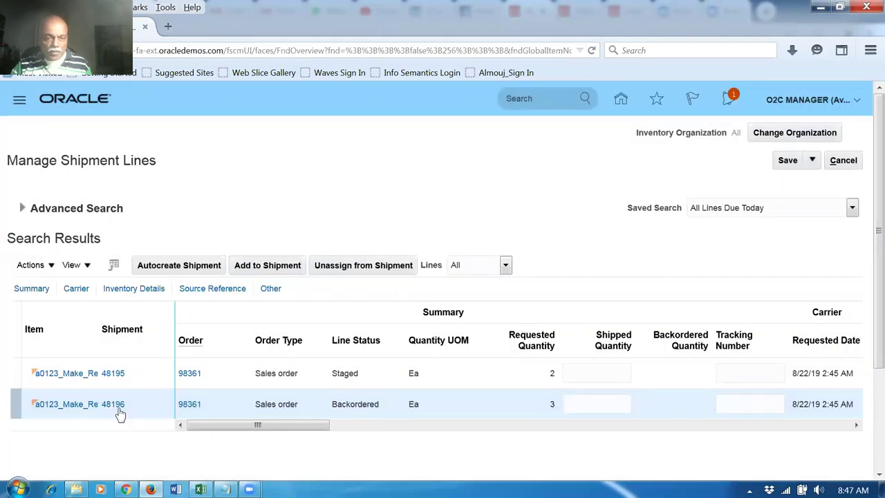
{"action": "left_click", "coordinate": [115, 405]}
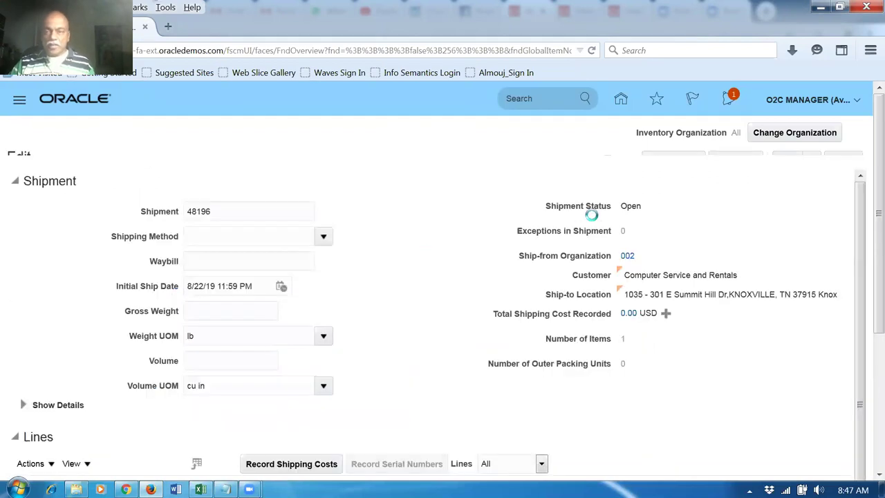
Pick release shipment 48196, save, and rerun the line search to confirm both lines are Staged.
{"action": "left_click", "coordinate": [729, 160]}
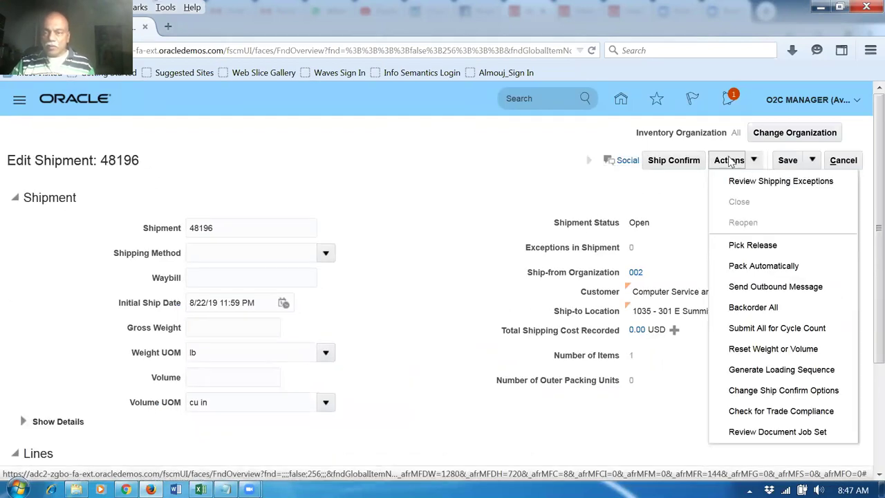
{"action": "left_click", "coordinate": [754, 246]}
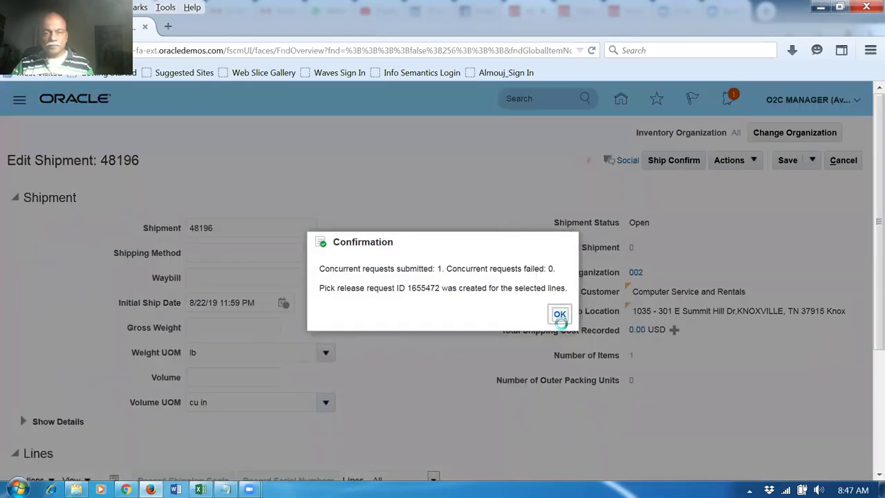
{"action": "left_click", "coordinate": [559, 315]}
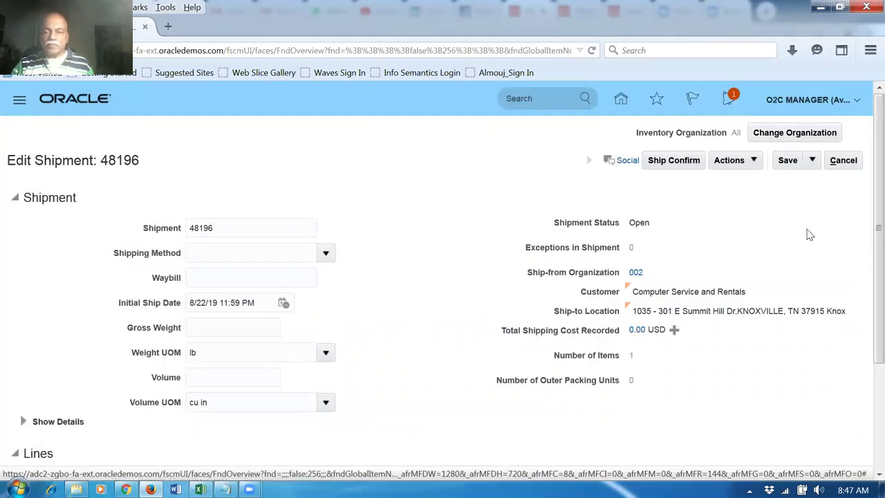
{"action": "left_click", "coordinate": [812, 160]}
{"action": "left_click", "coordinate": [804, 179]}
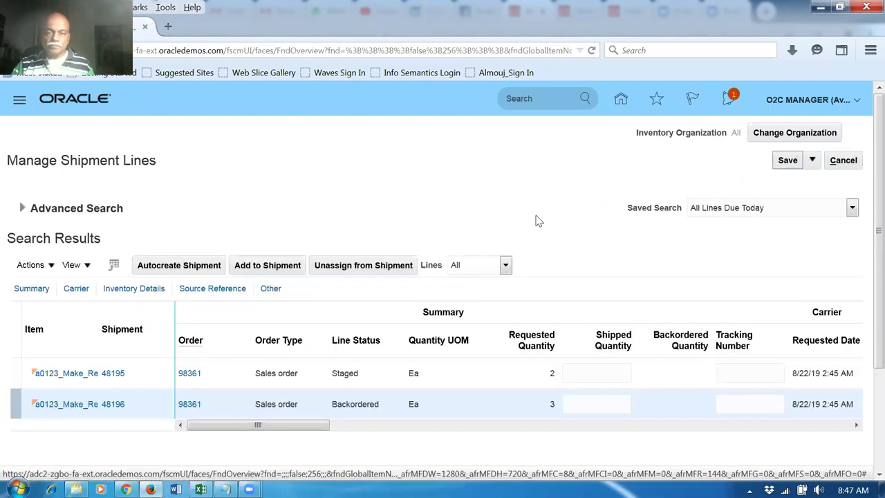
{"action": "scroll", "coordinate": [539, 221], "scroll_direction": "down", "scroll_amount": 2}
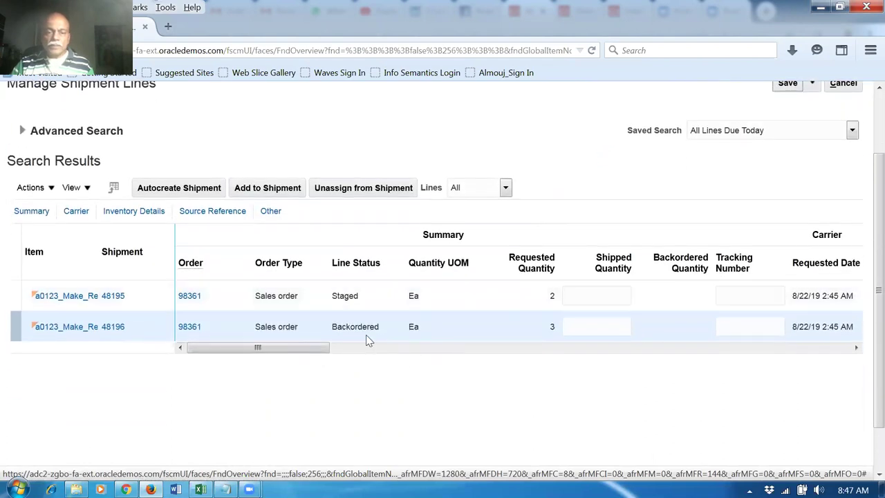
{"action": "left_click", "coordinate": [23, 132]}
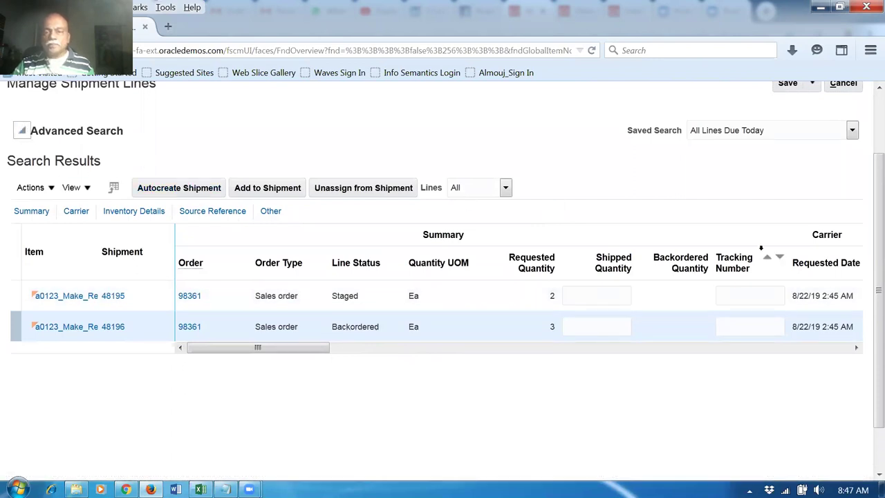
{"action": "left_click", "coordinate": [641, 262]}
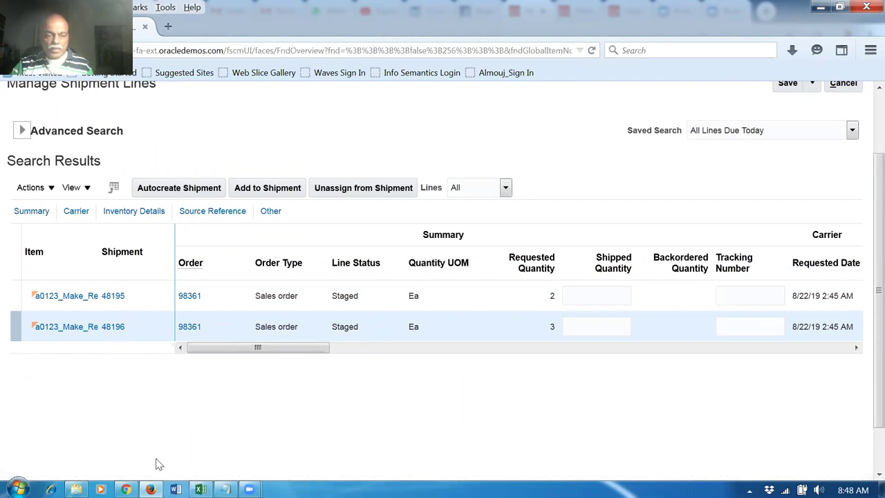
Go from Home to Order Management > Global Order Promising and launch Manage Assignment Sets.
{"action": "left_click", "coordinate": [126, 490]}
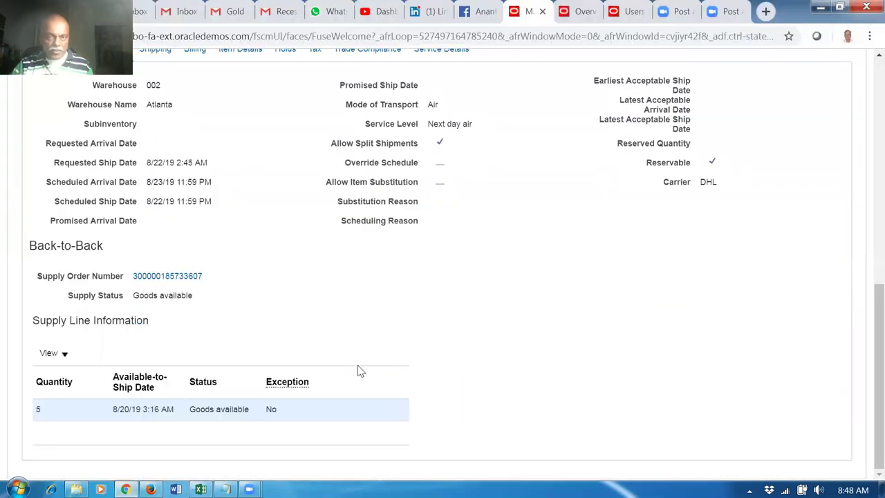
{"action": "scroll", "coordinate": [359, 371], "scroll_direction": "up", "scroll_amount": 10}
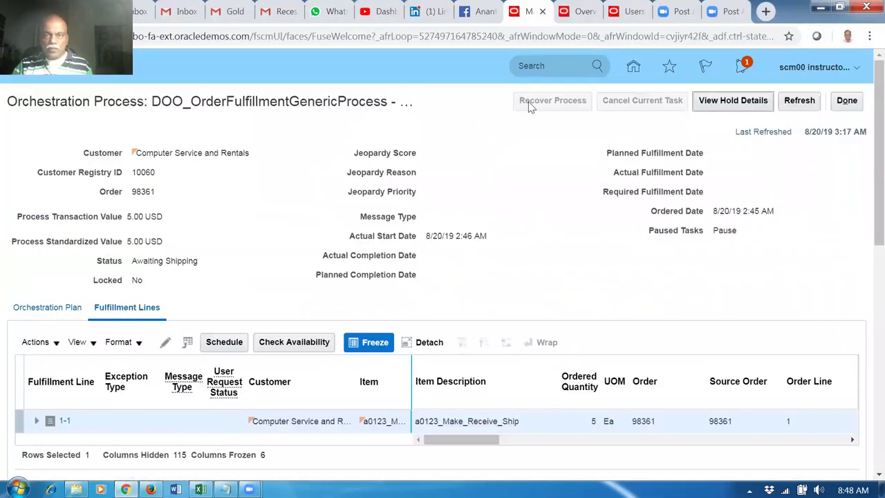
{"action": "left_click", "coordinate": [630, 14]}
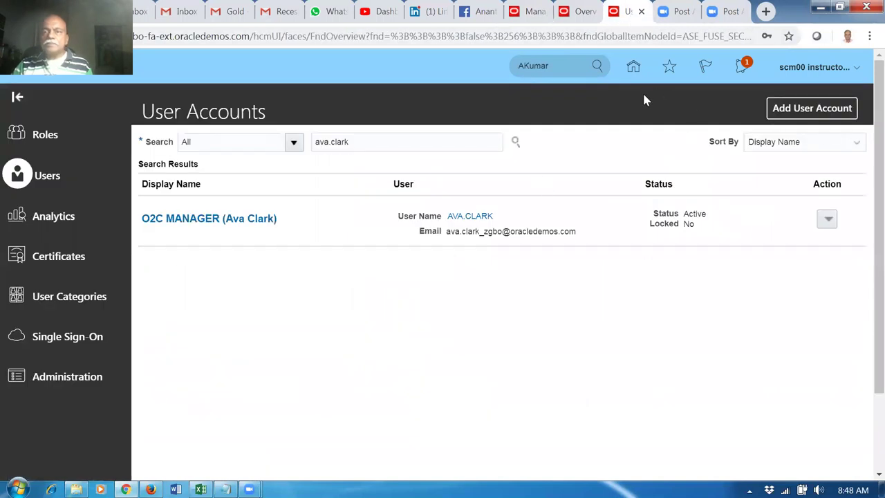
{"action": "left_click", "coordinate": [634, 69]}
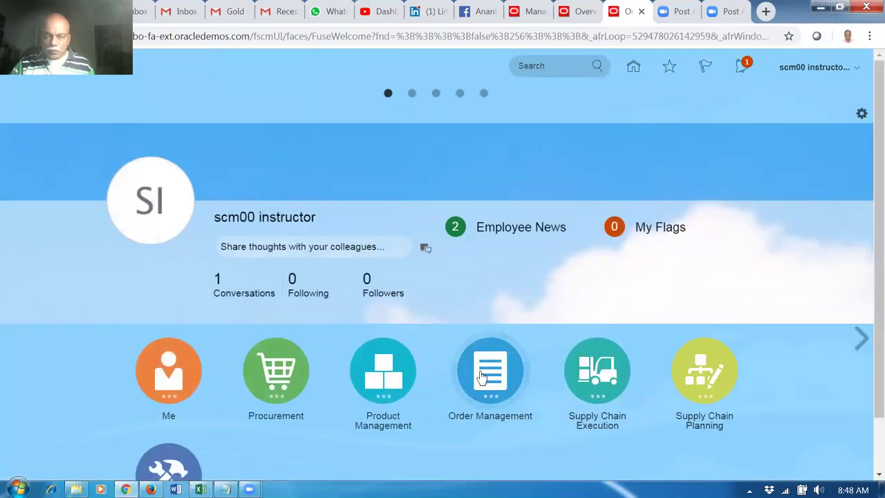
{"action": "left_click", "coordinate": [481, 376]}
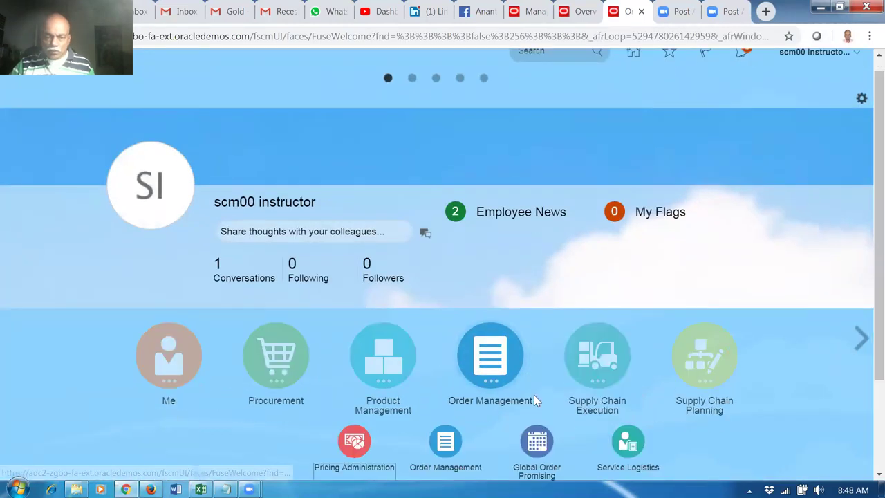
{"action": "scroll", "coordinate": [534, 395], "scroll_direction": "down", "scroll_amount": 1}
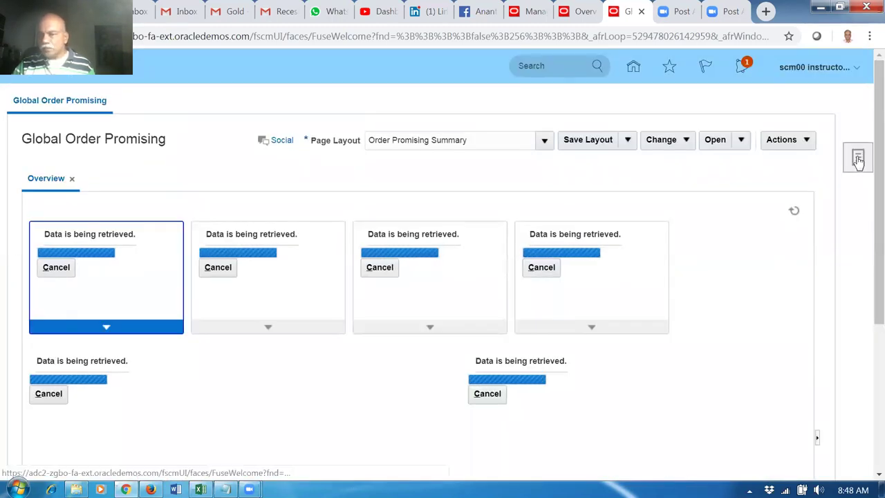
{"action": "left_click", "coordinate": [857, 160]}
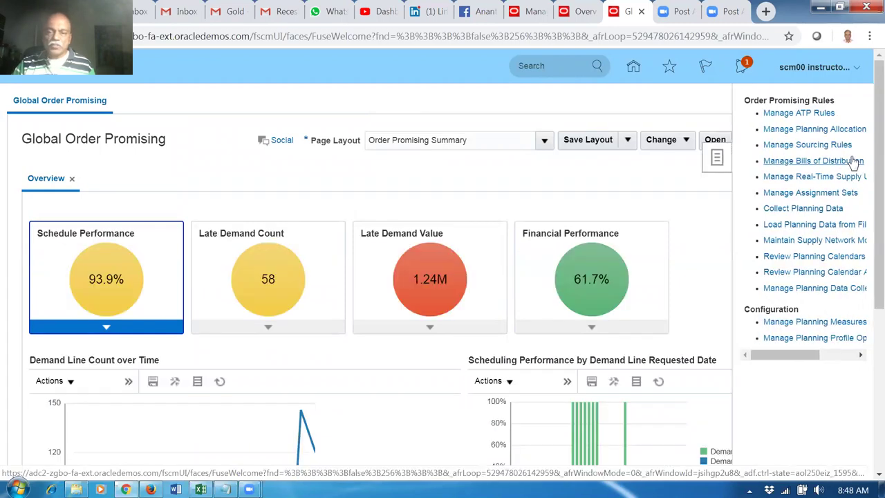
{"action": "left_click", "coordinate": [795, 194]}
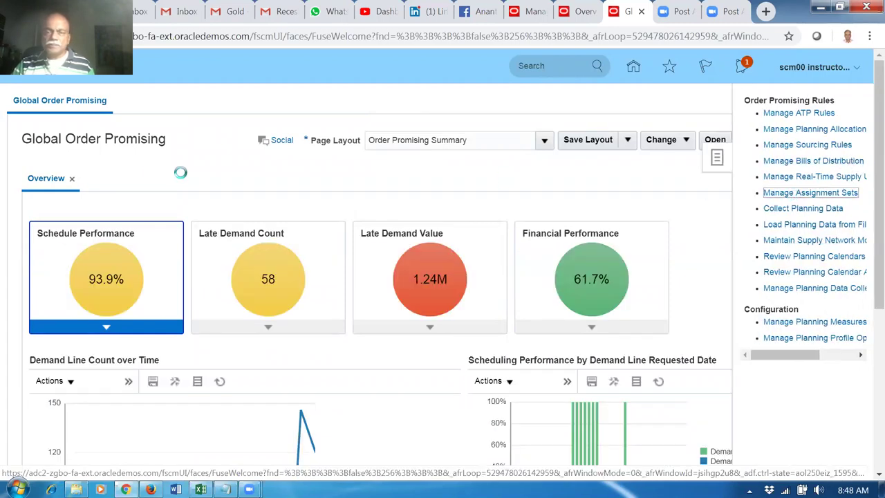
Search 'a01', edit assignment set a01_Assignmnt_Set1, and keep its assignment level as Category and organization.
{"action": "left_click", "coordinate": [154, 203]}
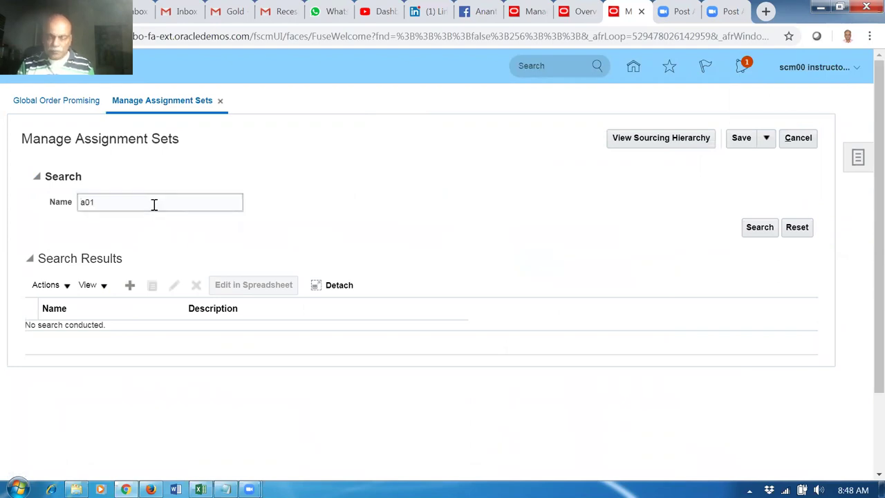
{"action": "type", "text": "a01"}
{"action": "key", "text": "Return"}
{"action": "left_click", "coordinate": [28, 303]}
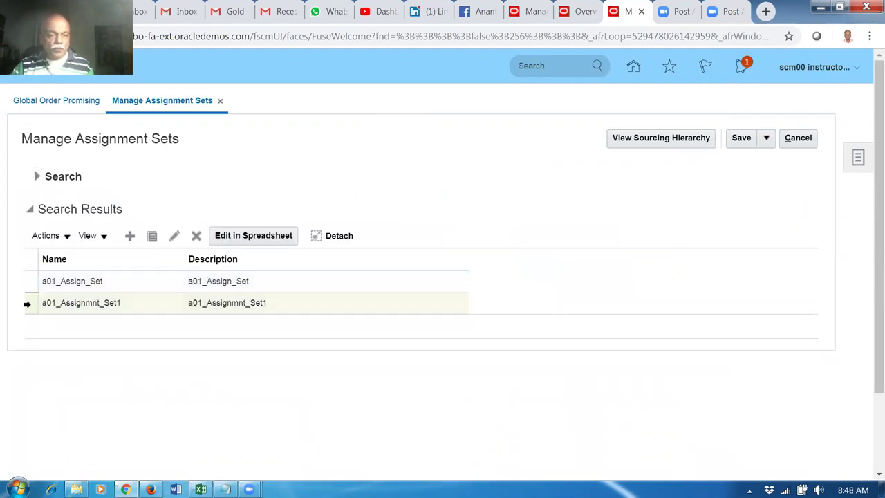
{"action": "left_click", "coordinate": [174, 236]}
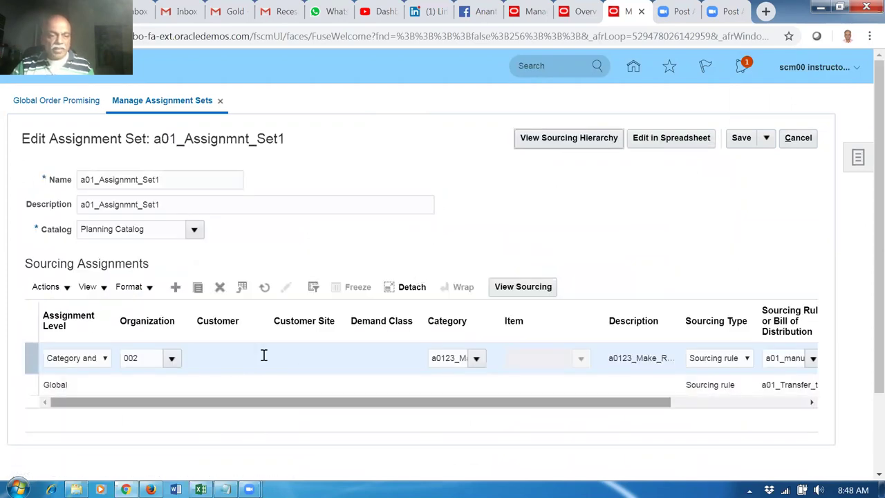
{"action": "left_click", "coordinate": [65, 358]}
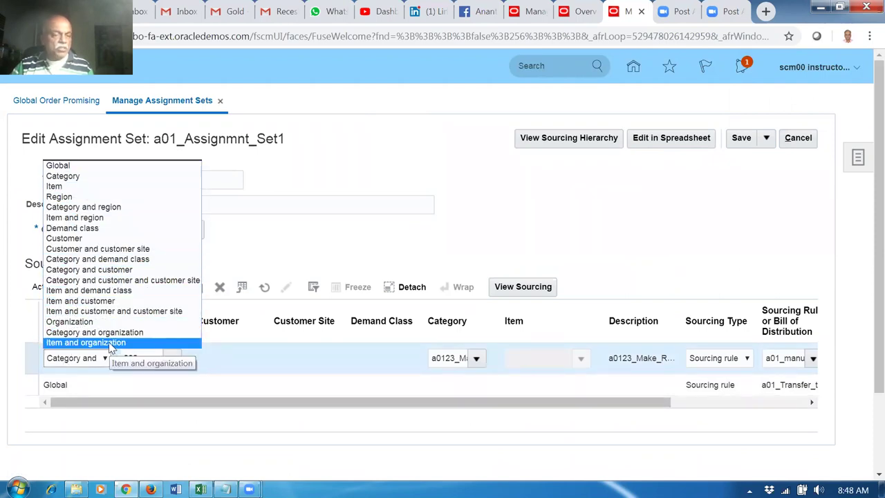
{"action": "key", "text": "Down"}
{"action": "key", "text": "Down"}
{"action": "key", "text": "Down"}
{"action": "key", "text": "Down"}
{"action": "key", "text": "Down"}
{"action": "key", "text": "Down"}
{"action": "key", "text": "Down"}
{"action": "key", "text": "Down"}
{"action": "key", "text": "Down"}
{"action": "key", "text": "Down"}
{"action": "key", "text": "Down"}
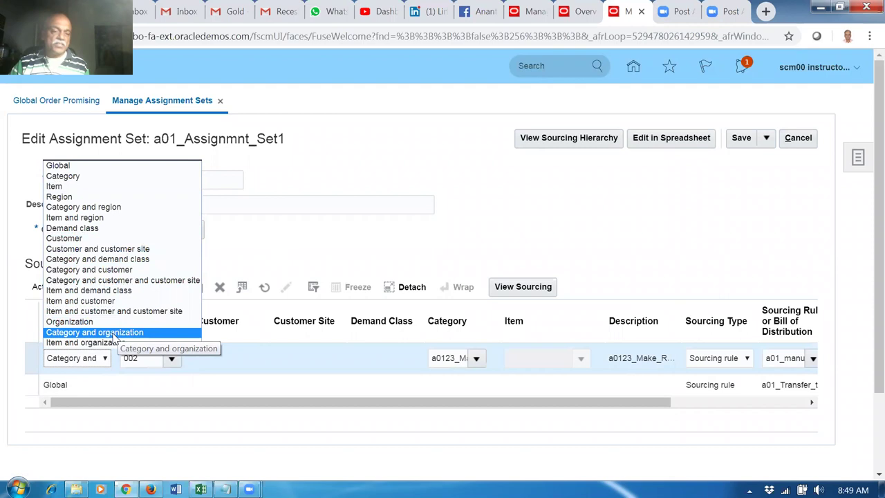
{"action": "left_click", "coordinate": [321, 250]}
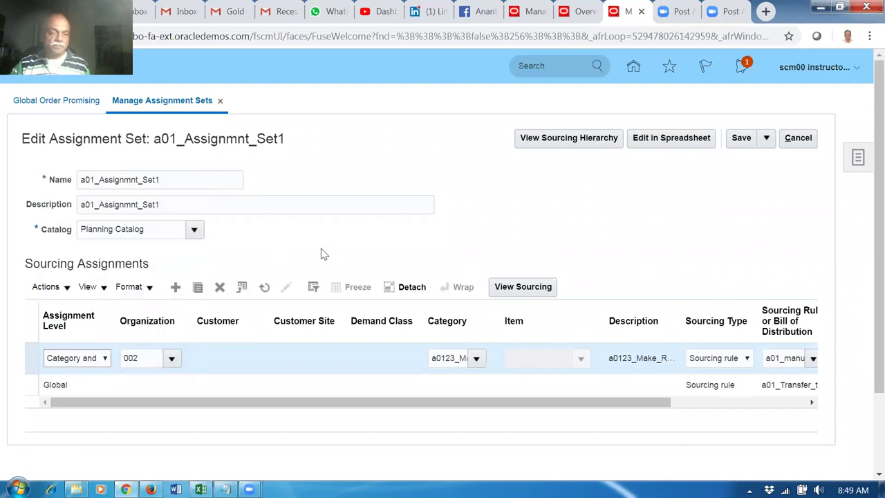